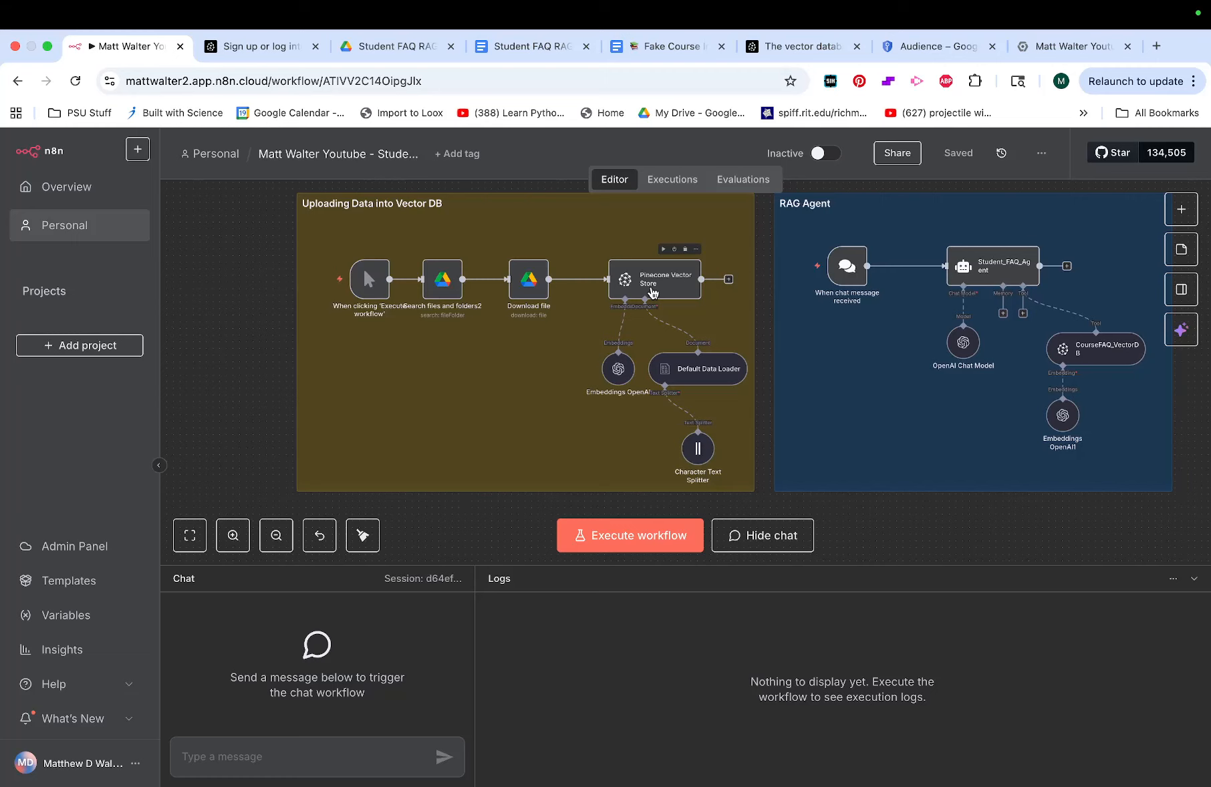
Review the course descriptions, policies, important dates and FAQs in the Fake Course Information document, and return to the n8n workflow.
scroll(652, 287, "right", 5)
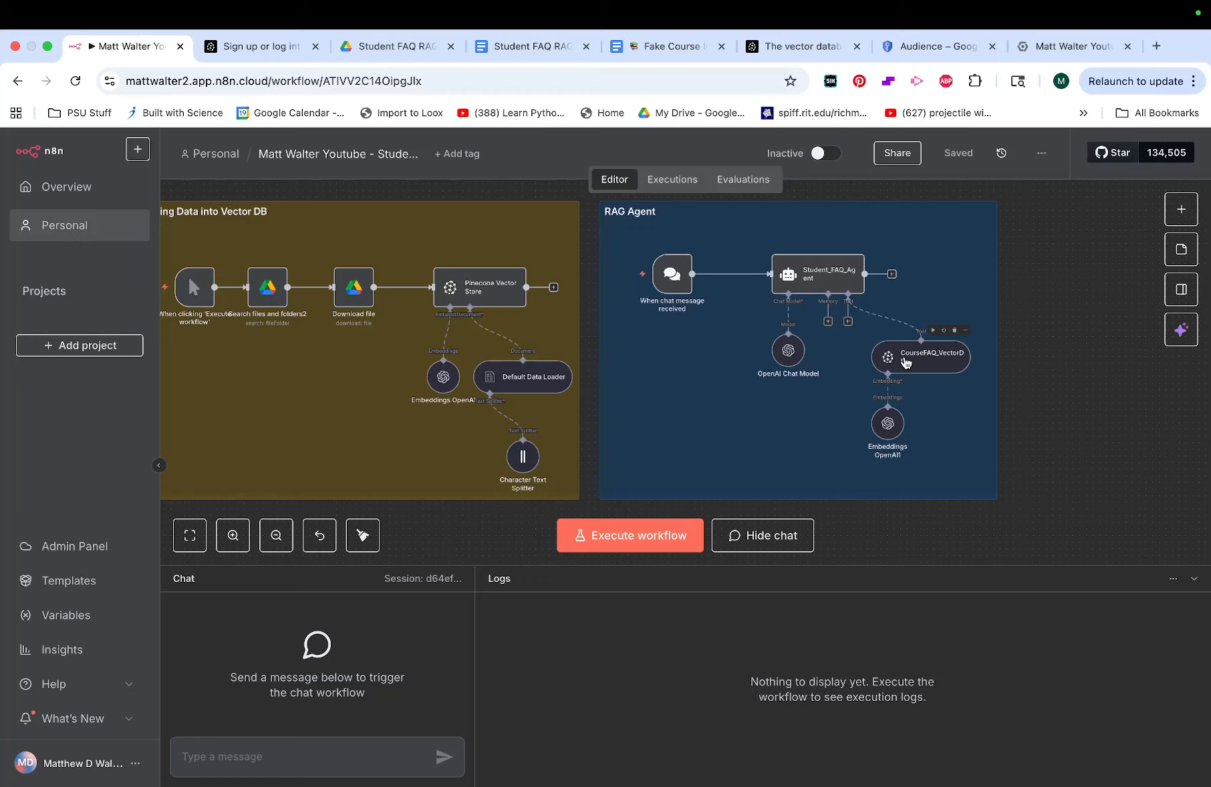
left_click(247, 768)
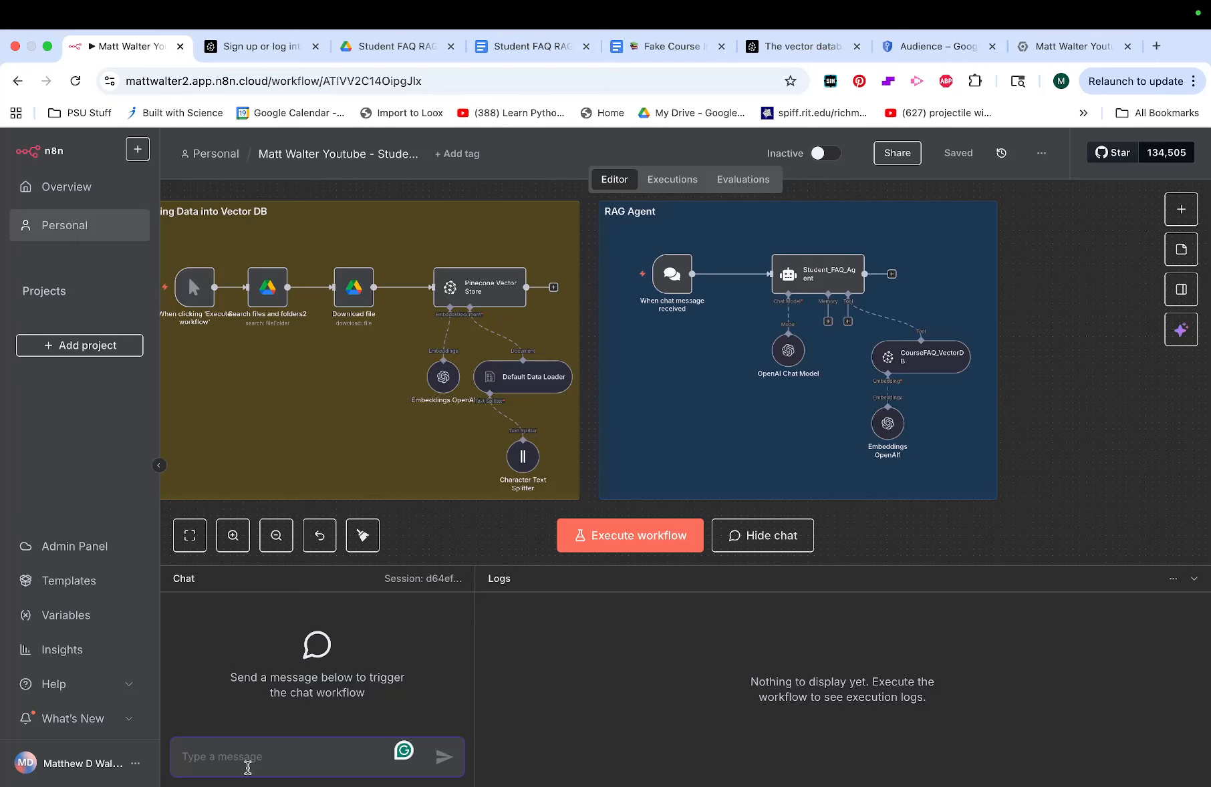
left_click(657, 53)
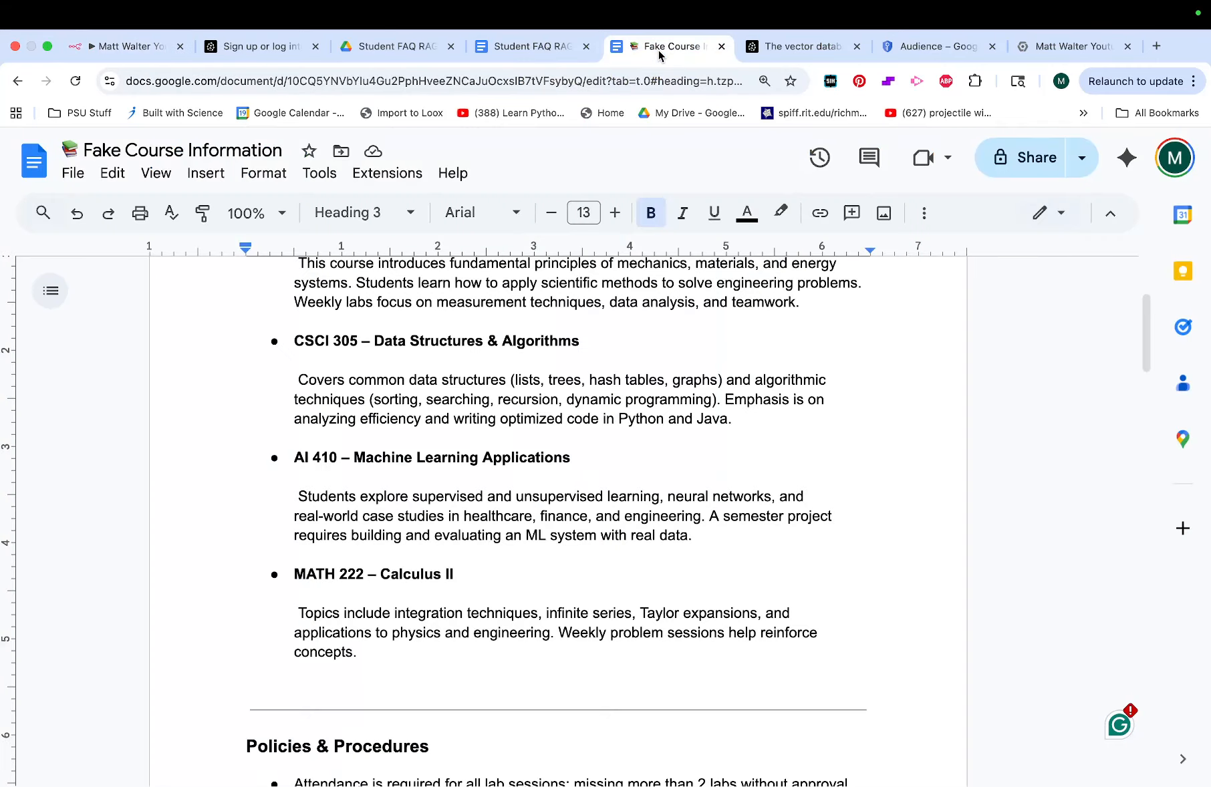
scroll(502, 436, "up", 3)
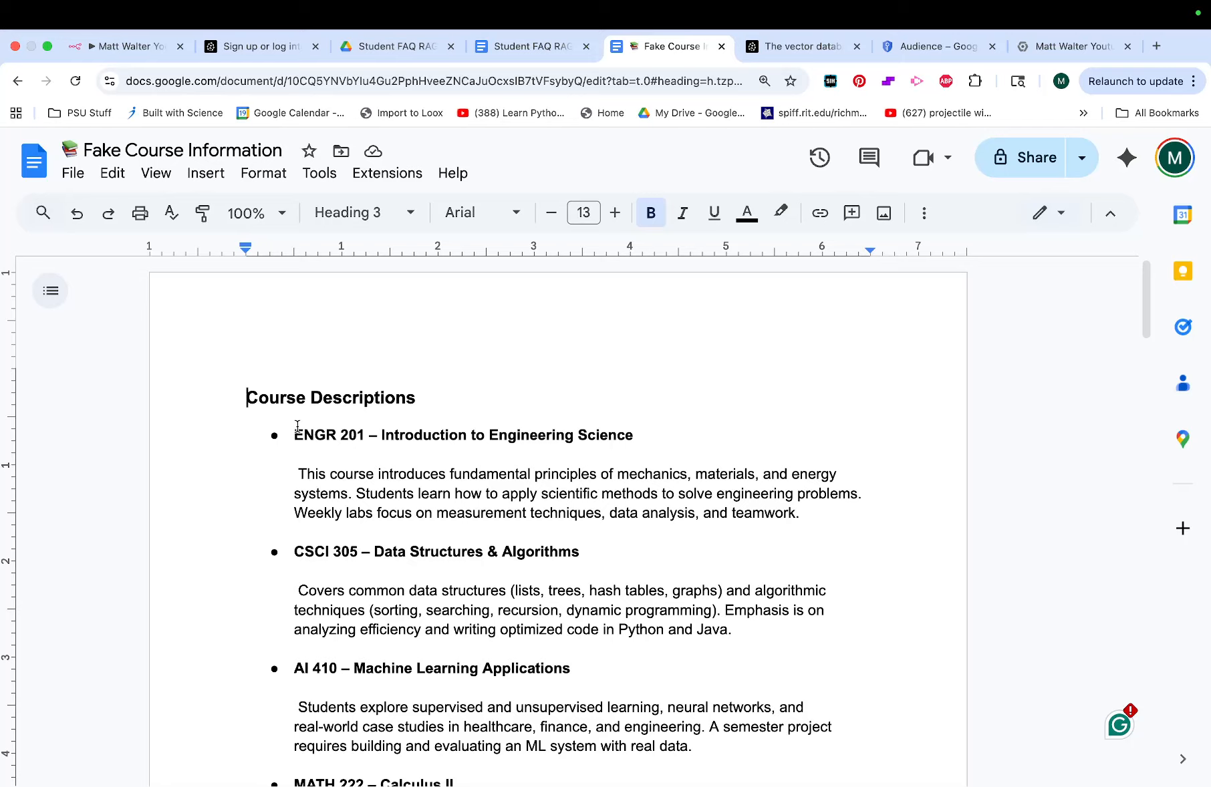
scroll(295, 431, "down", 5)
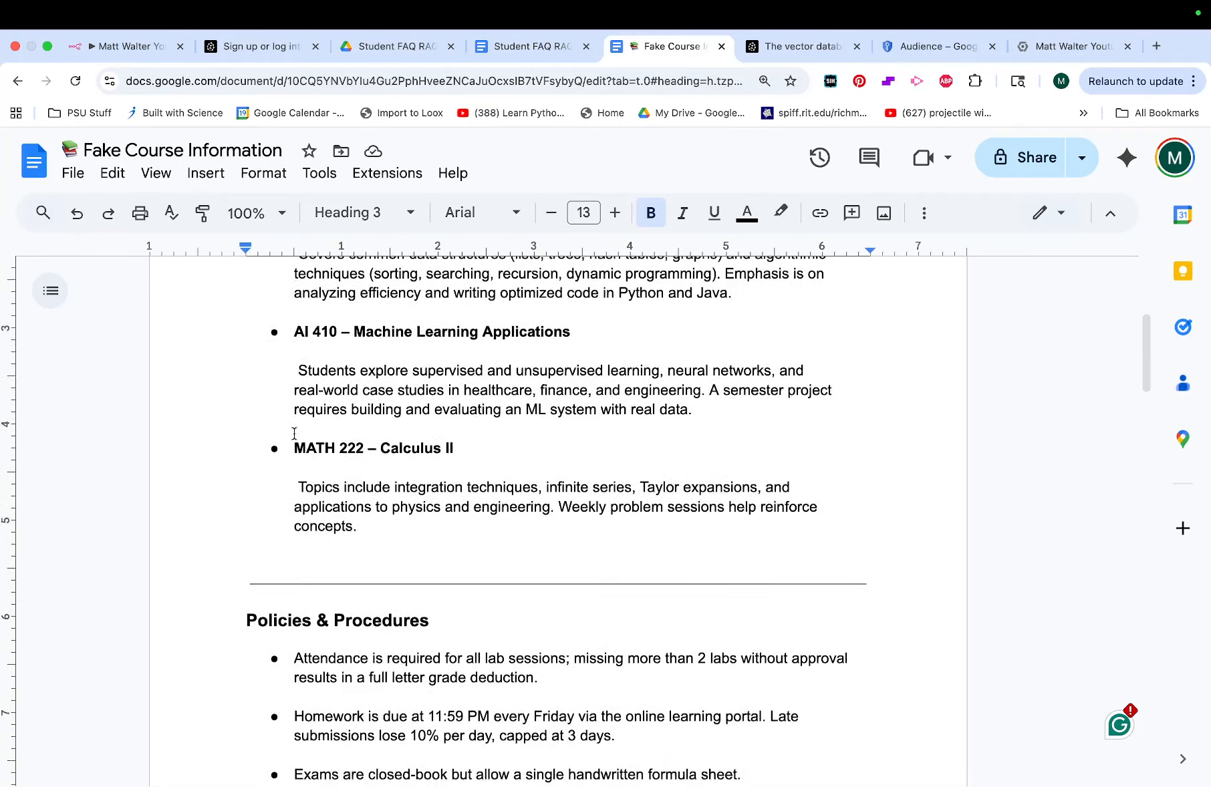
scroll(295, 434, "down", 20)
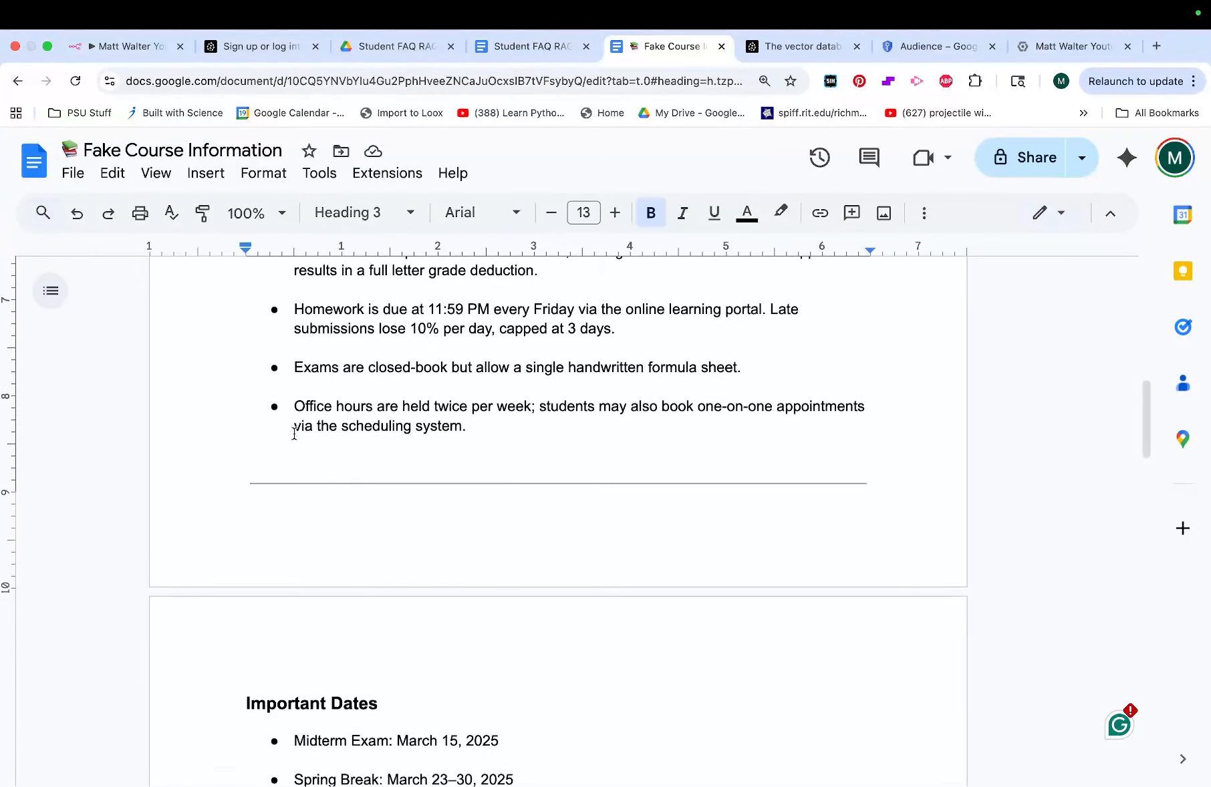
scroll(294, 433, "down", 3)
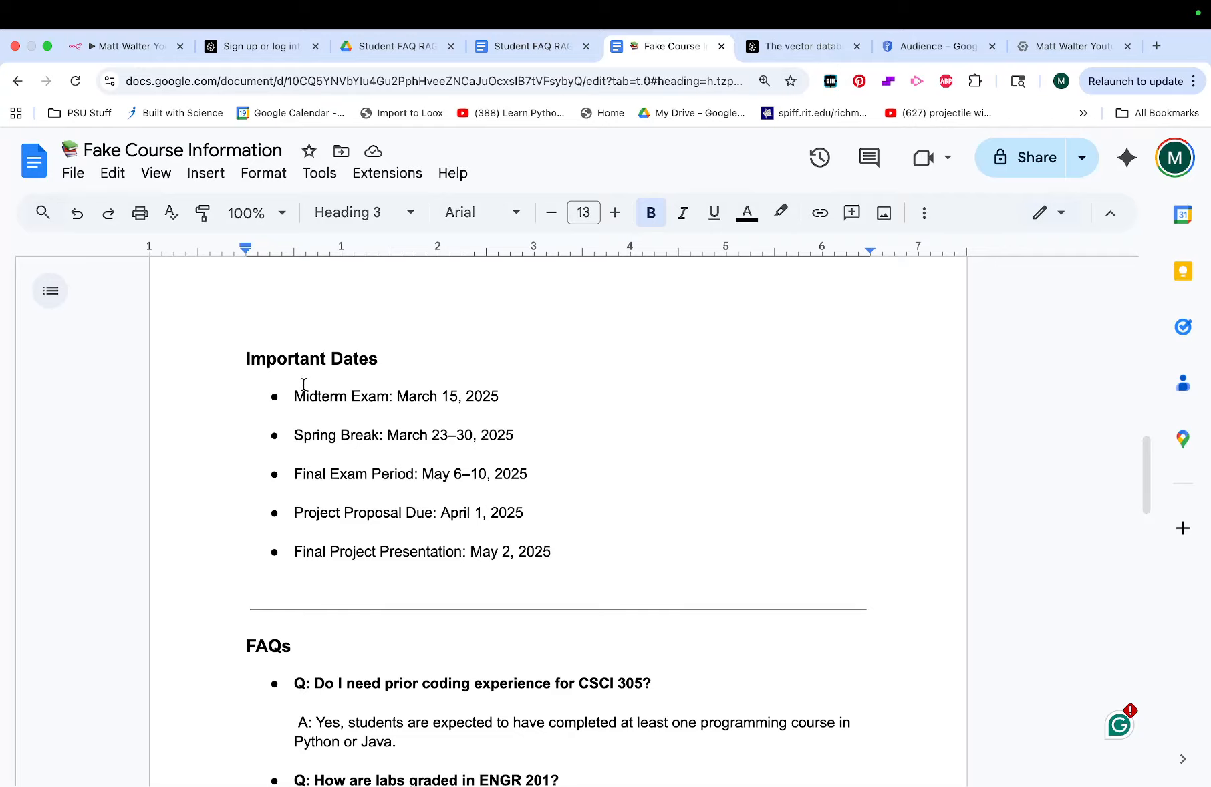
scroll(342, 453, "down", 5)
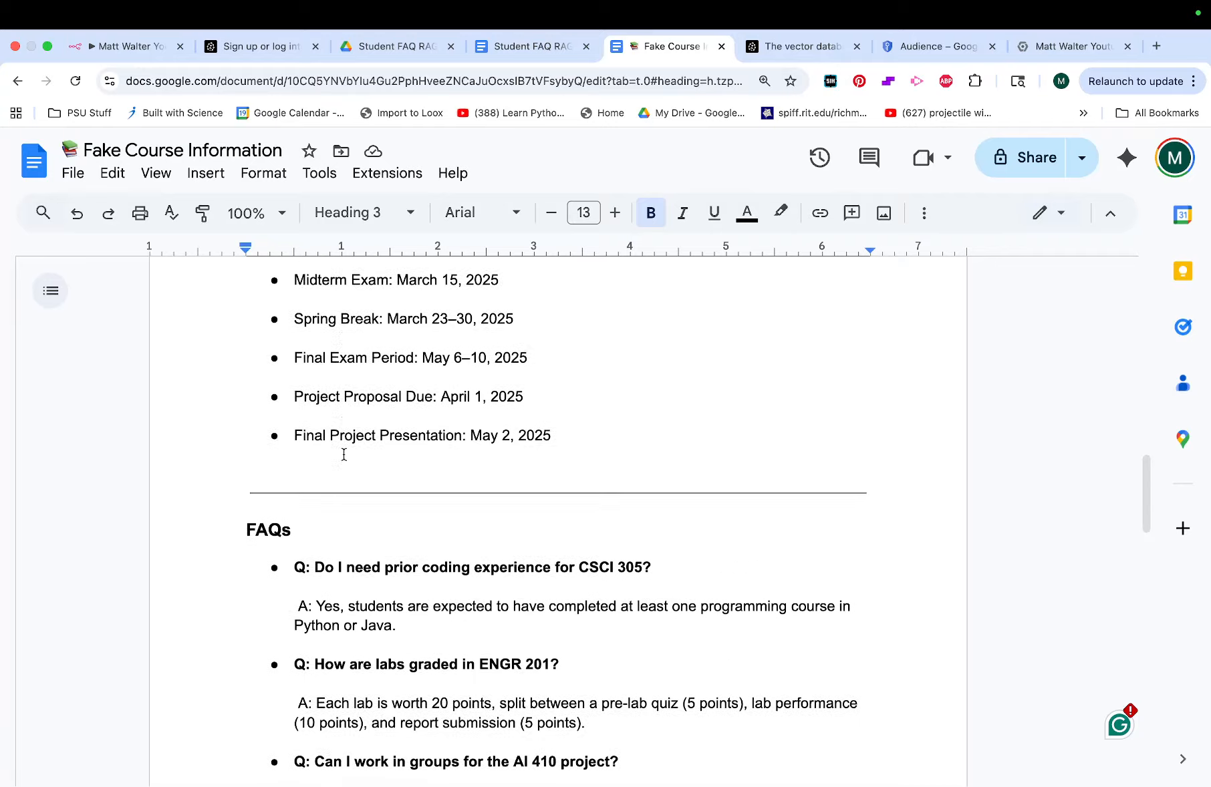
scroll(343, 454, "down", 8)
scroll(344, 458, "up", 15)
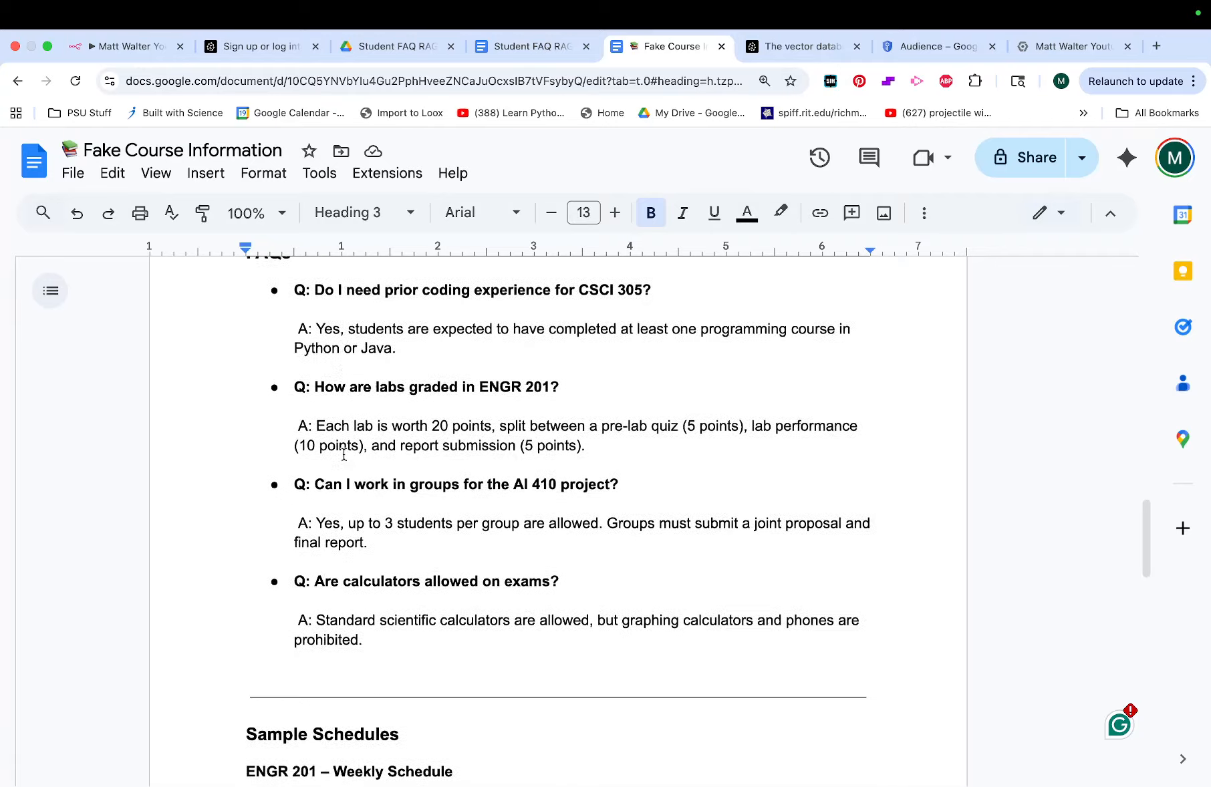
left_click(123, 46)
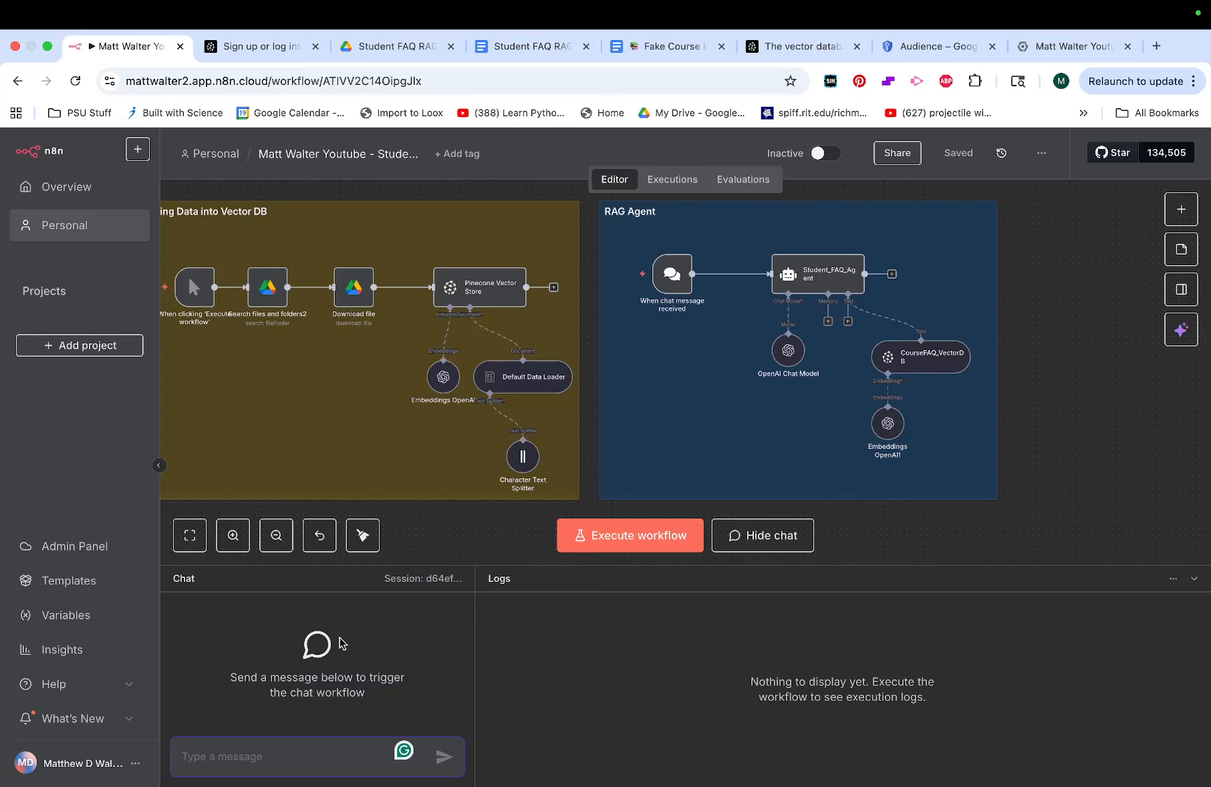
Highlight the course descriptions from ENGR 201 through the AI 410 heading in the Fake Course Information document.
left_click(660, 48)
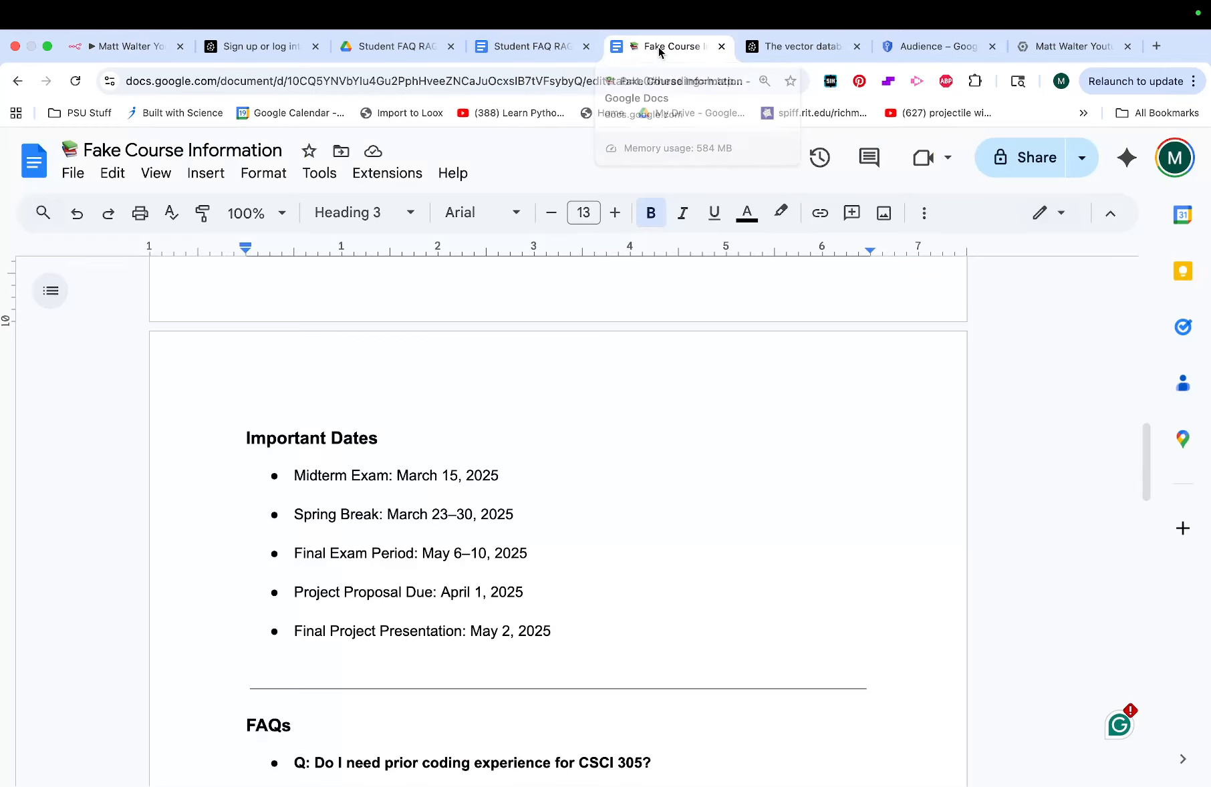
scroll(527, 473, "up", 15)
left_click(268, 424)
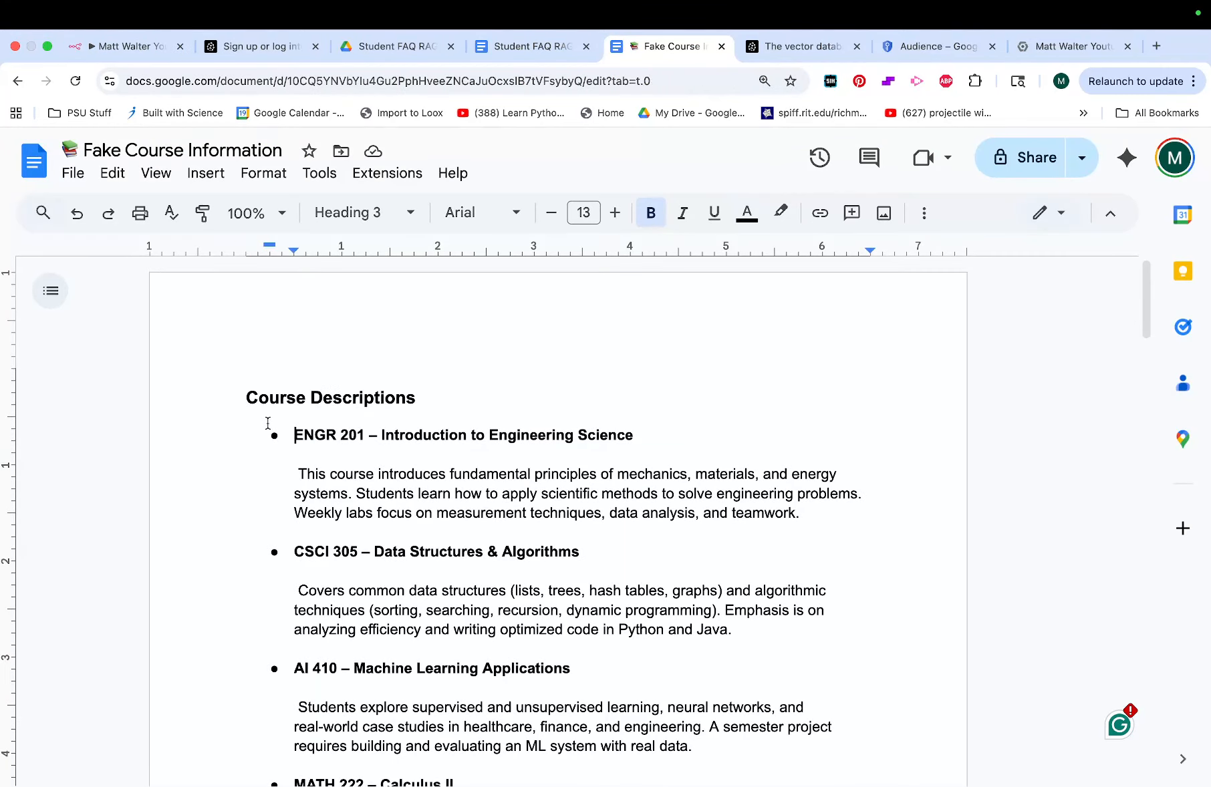
left_click_drag(268, 424, 544, 670)
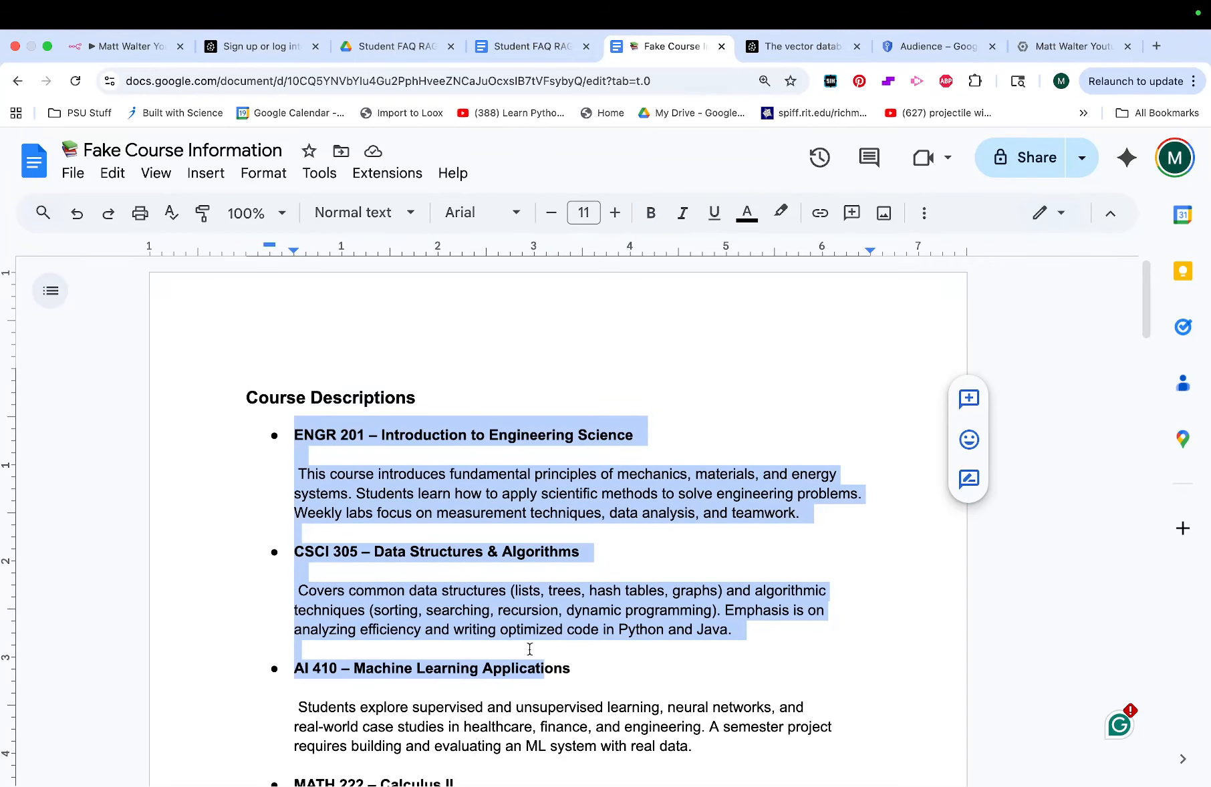
In the n8n workflow chat, ask the RAG agent "what courses are offered?" and read through its answer.
left_click(120, 48)
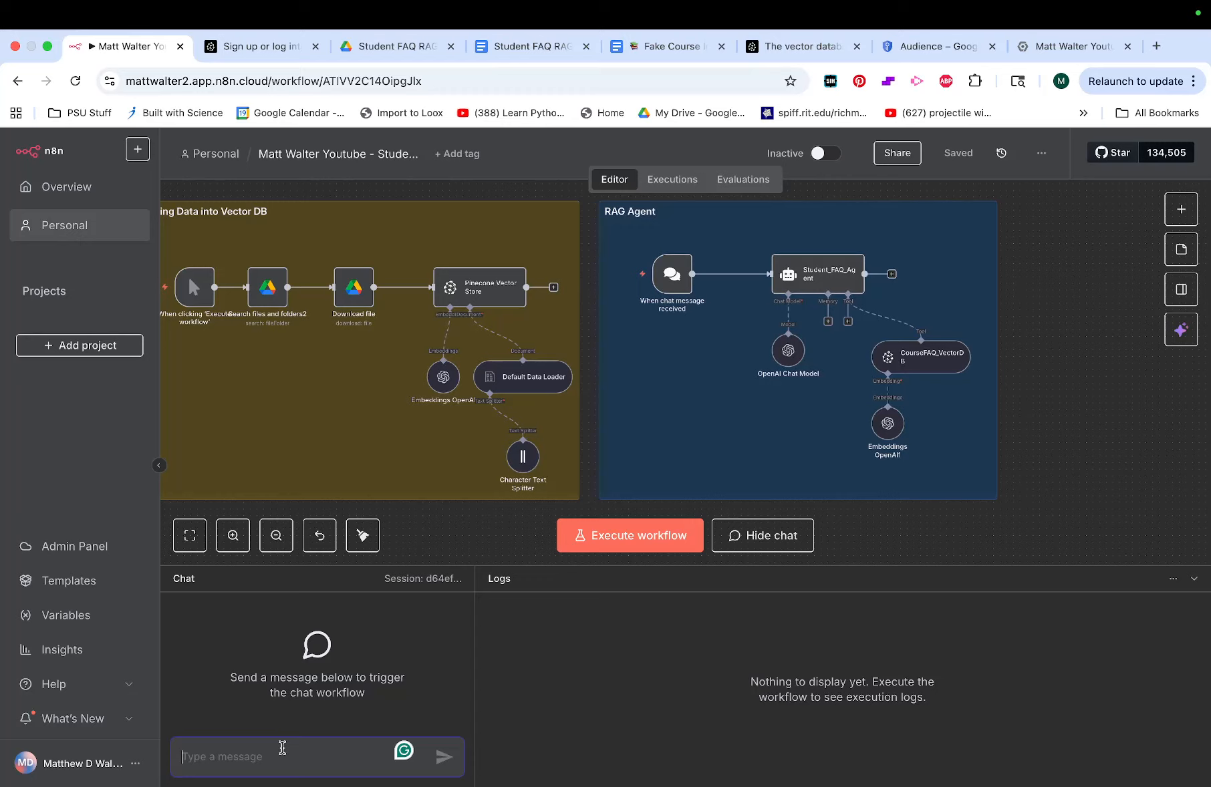
type("what c")
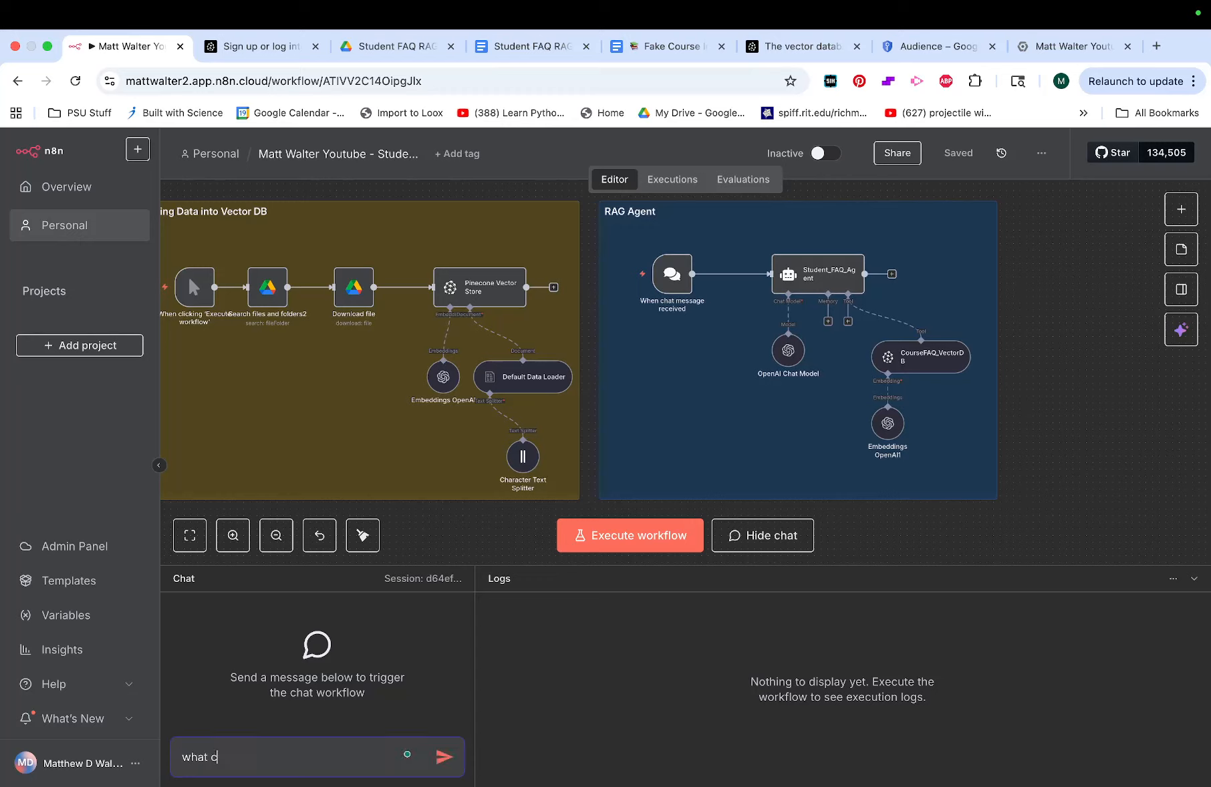
type("ourses are offered?")
key("Return")
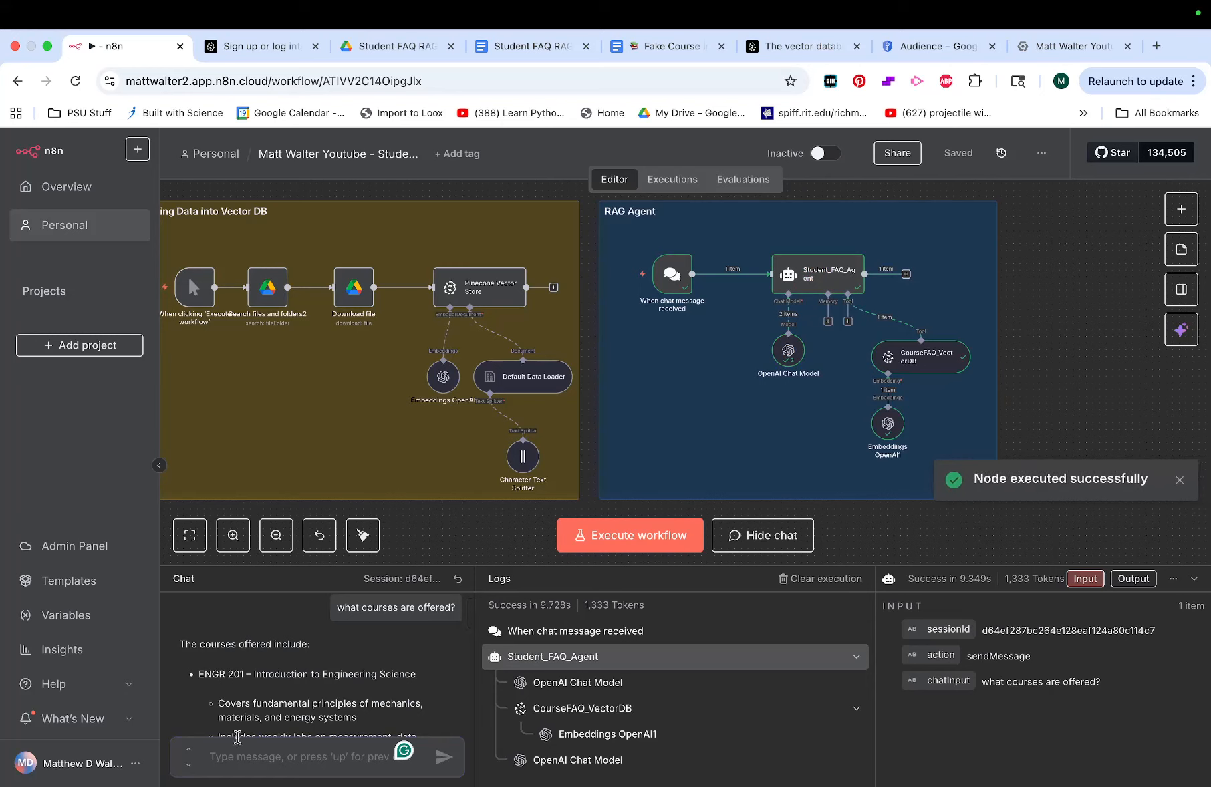
scroll(242, 719, "down", 2)
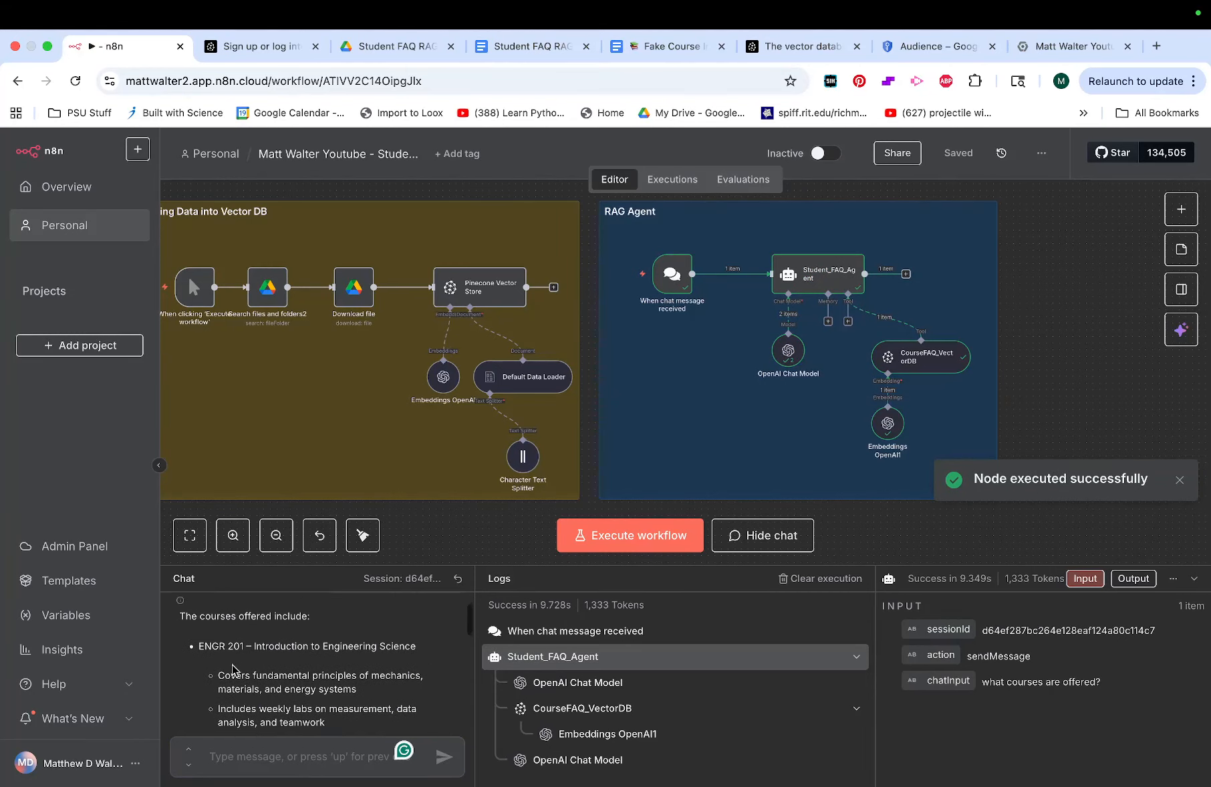
scroll(220, 641, "up", 1)
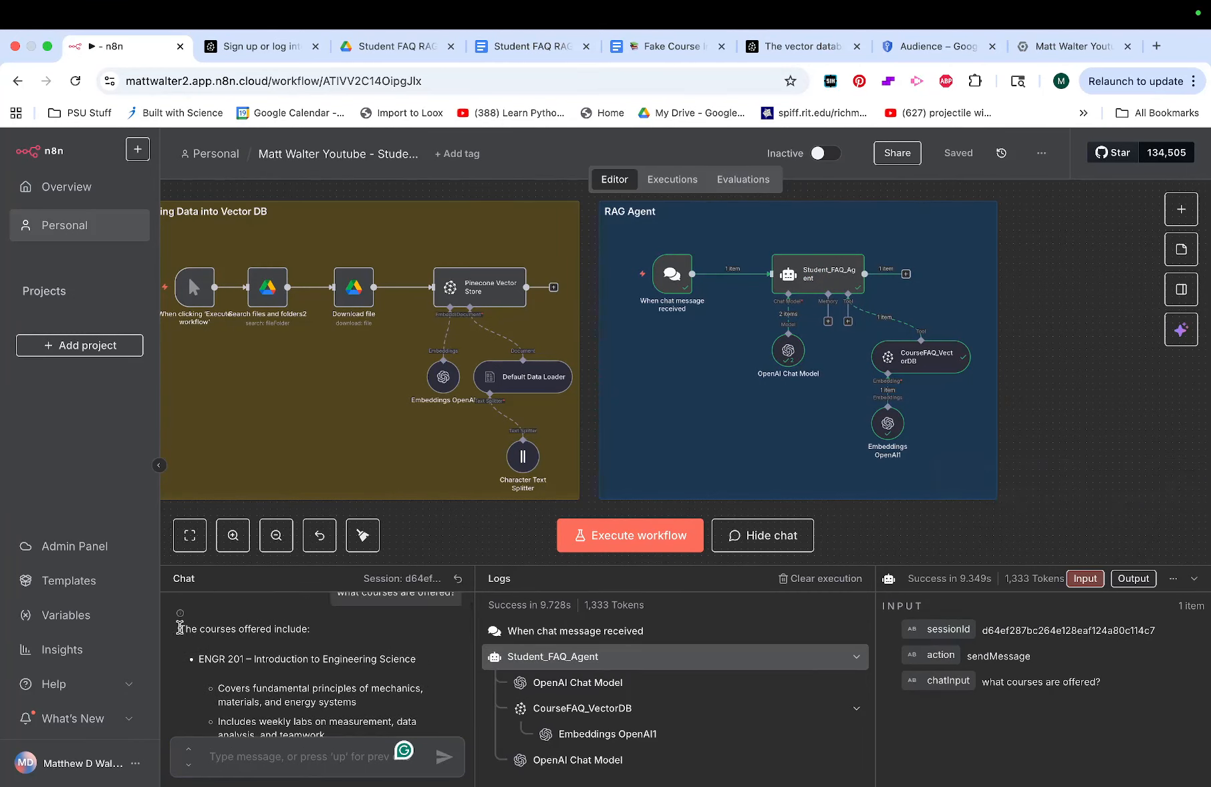
left_click_drag(179, 629, 310, 629)
scroll(330, 654, "down", 4)
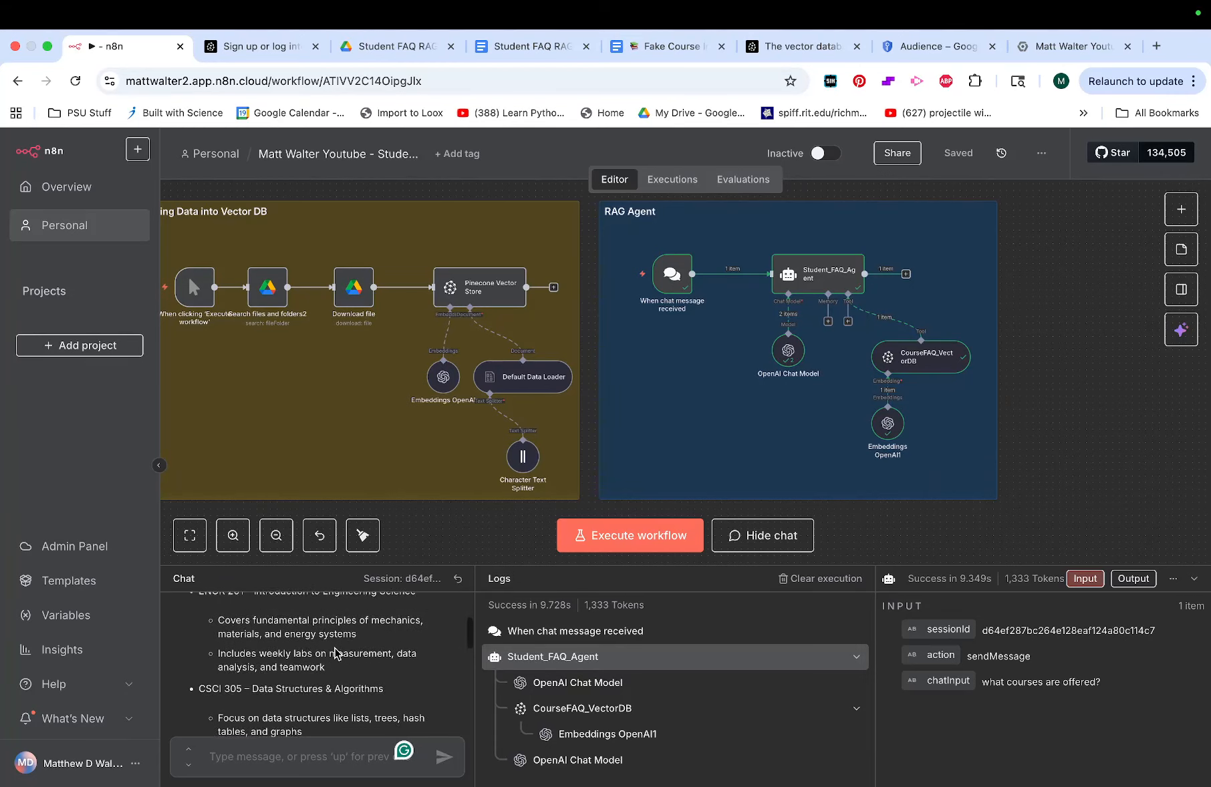
scroll(335, 648, "down", 10)
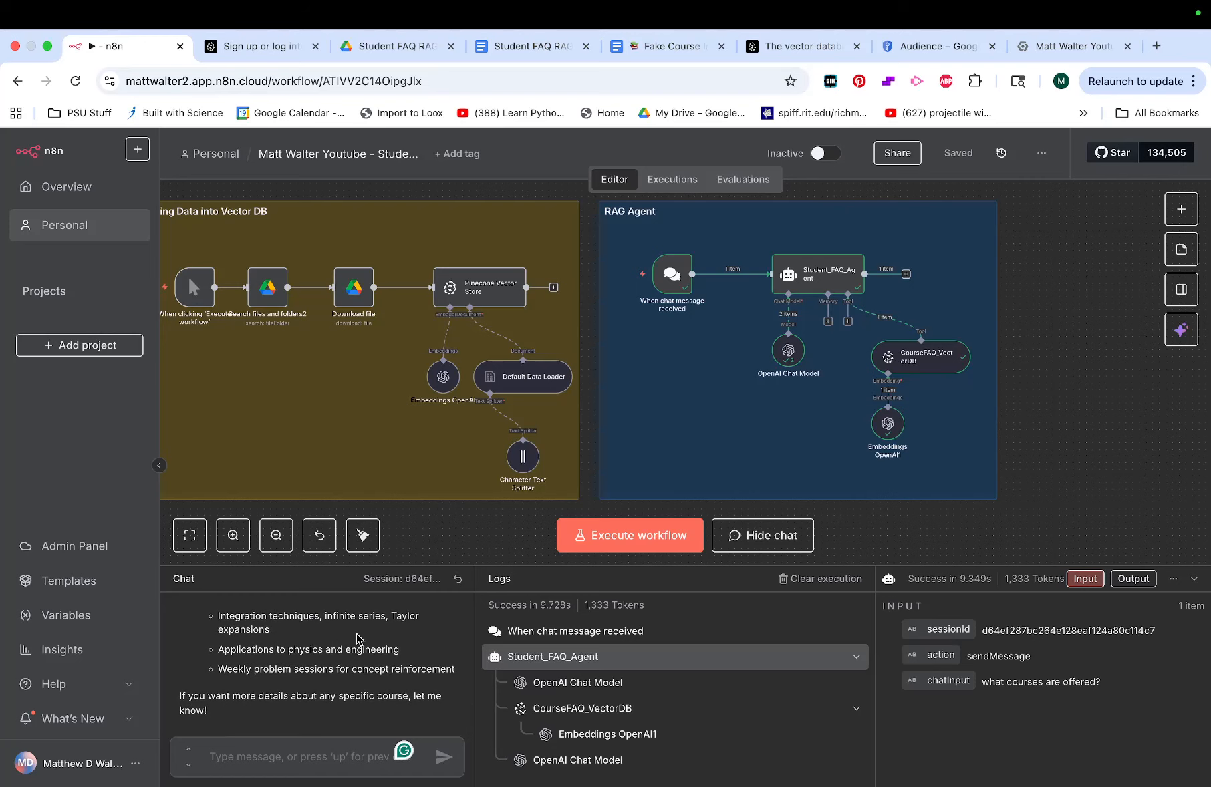
scroll(348, 645, "up", 1)
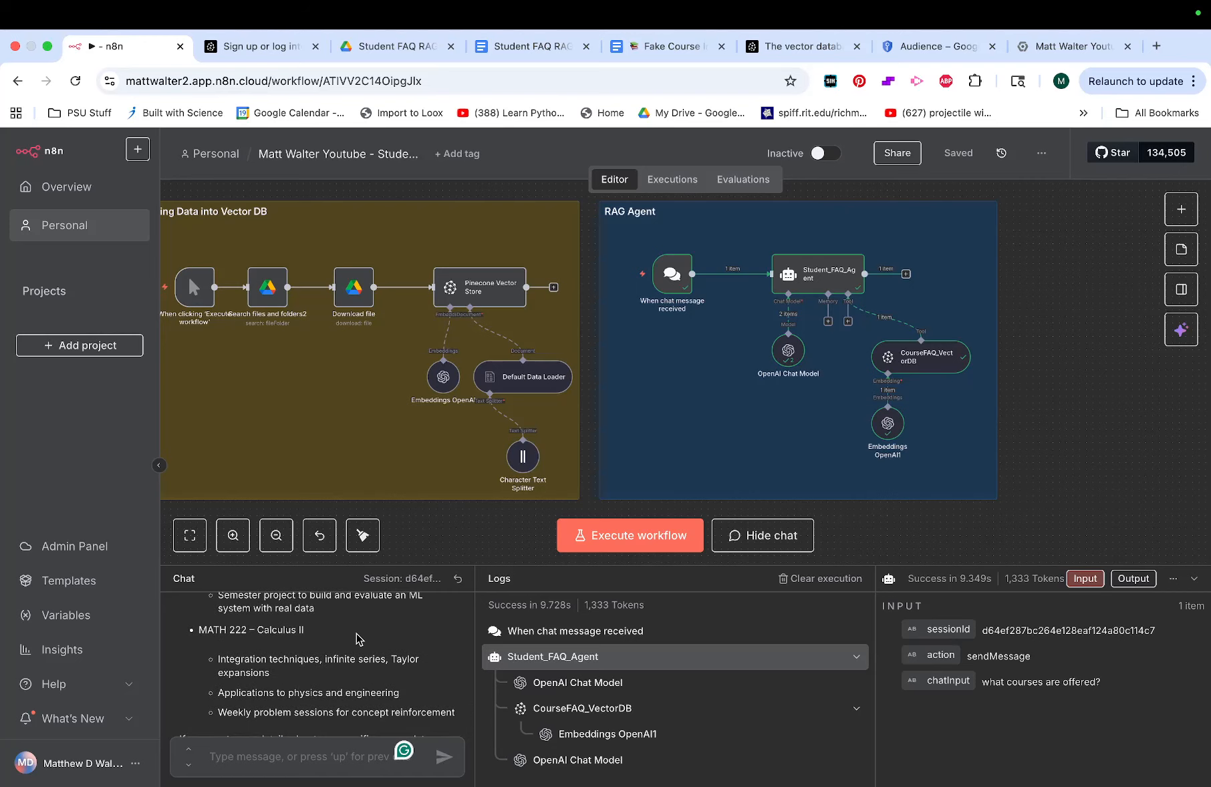
Disconnect the manual trigger from the Google Drive search node and move it to the empty canvas below the Uploading Data into Vector DB section.
scroll(526, 396, "down", 8)
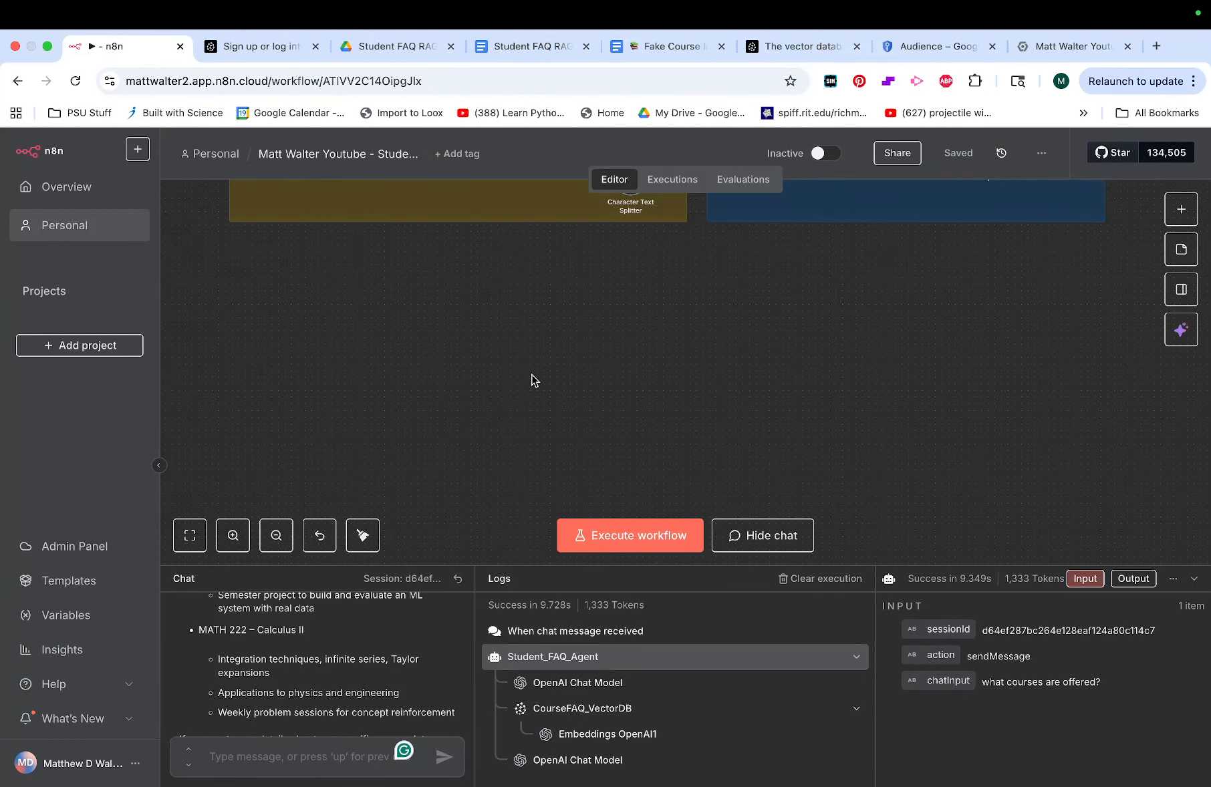
scroll(481, 339, "up", 7)
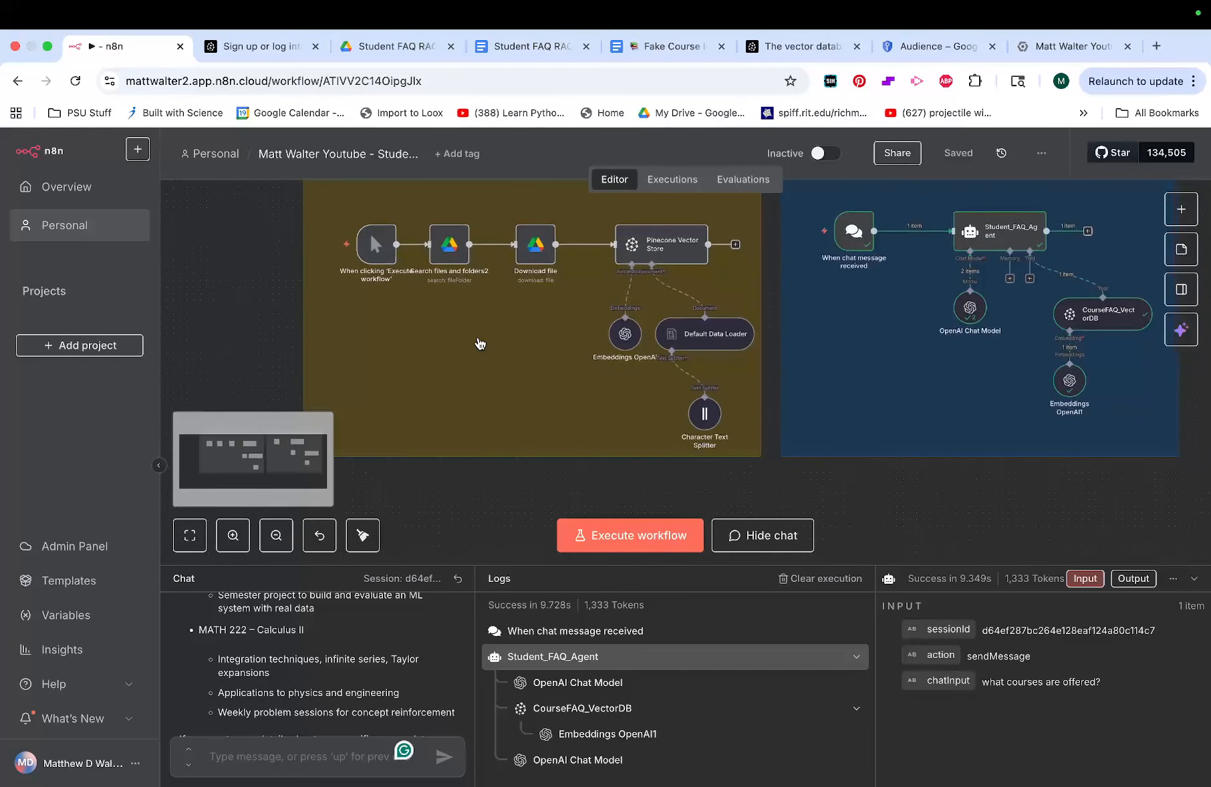
scroll(481, 344, "left", 1)
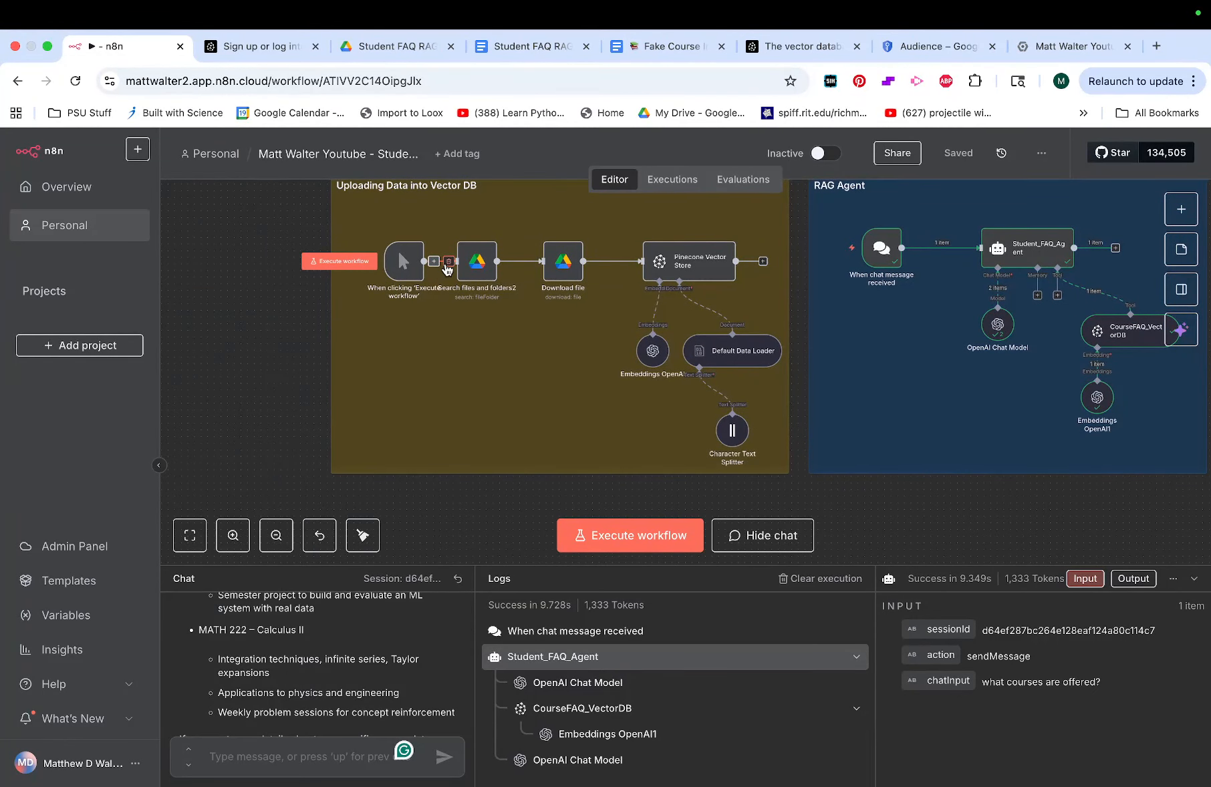
left_click(447, 269)
left_click_drag(402, 268, 475, 339)
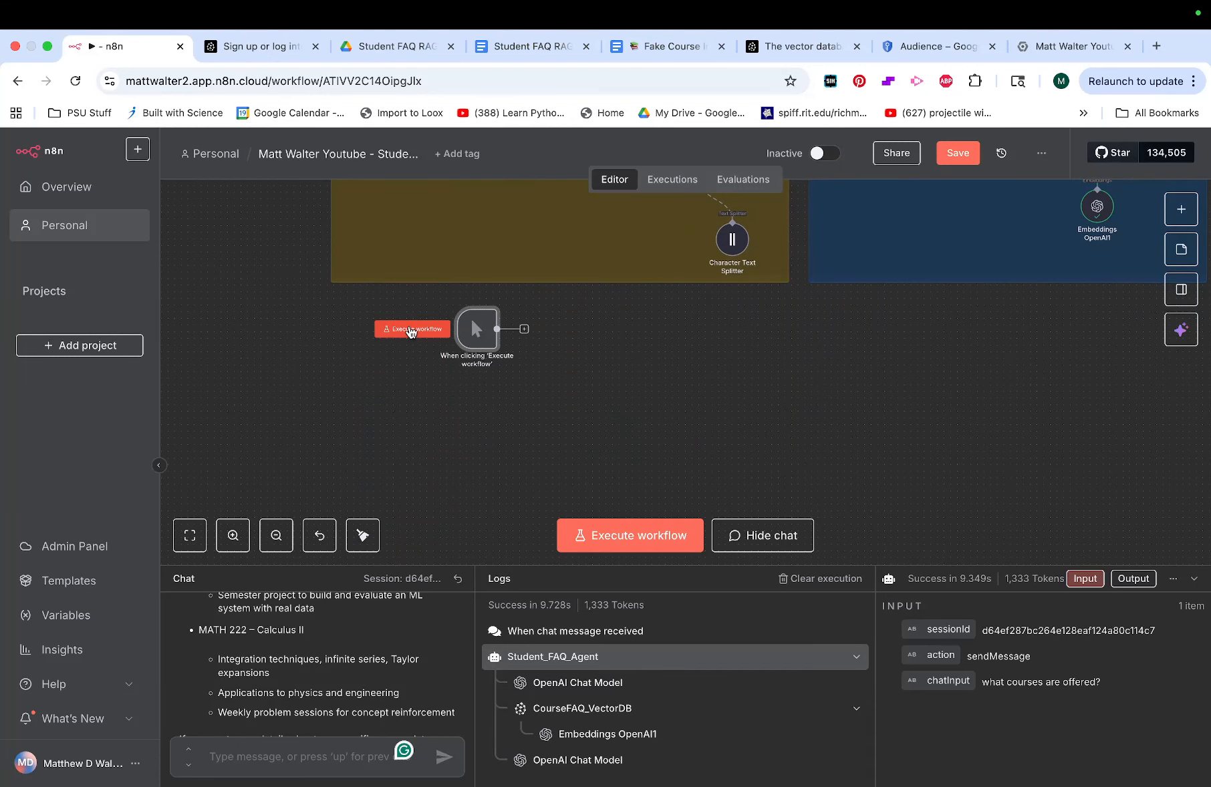
scroll(464, 329, "up", 5)
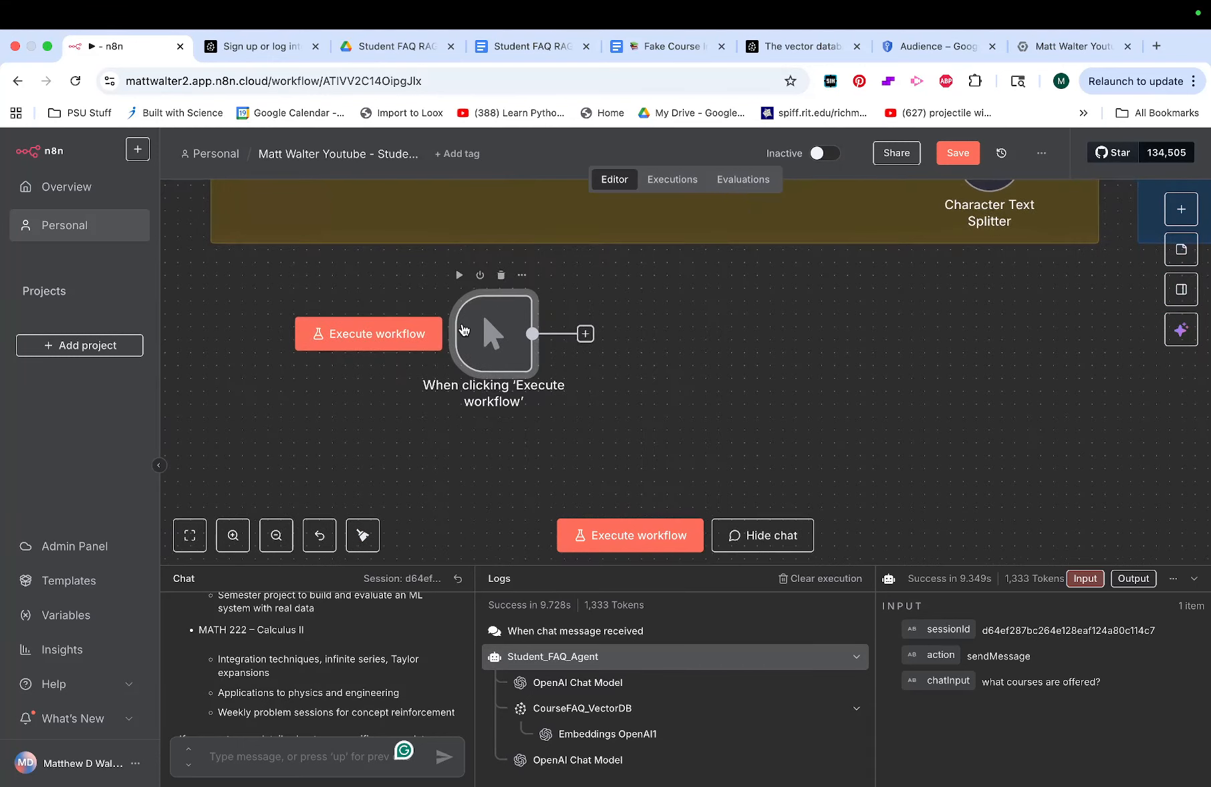
scroll(464, 330, "down", 3)
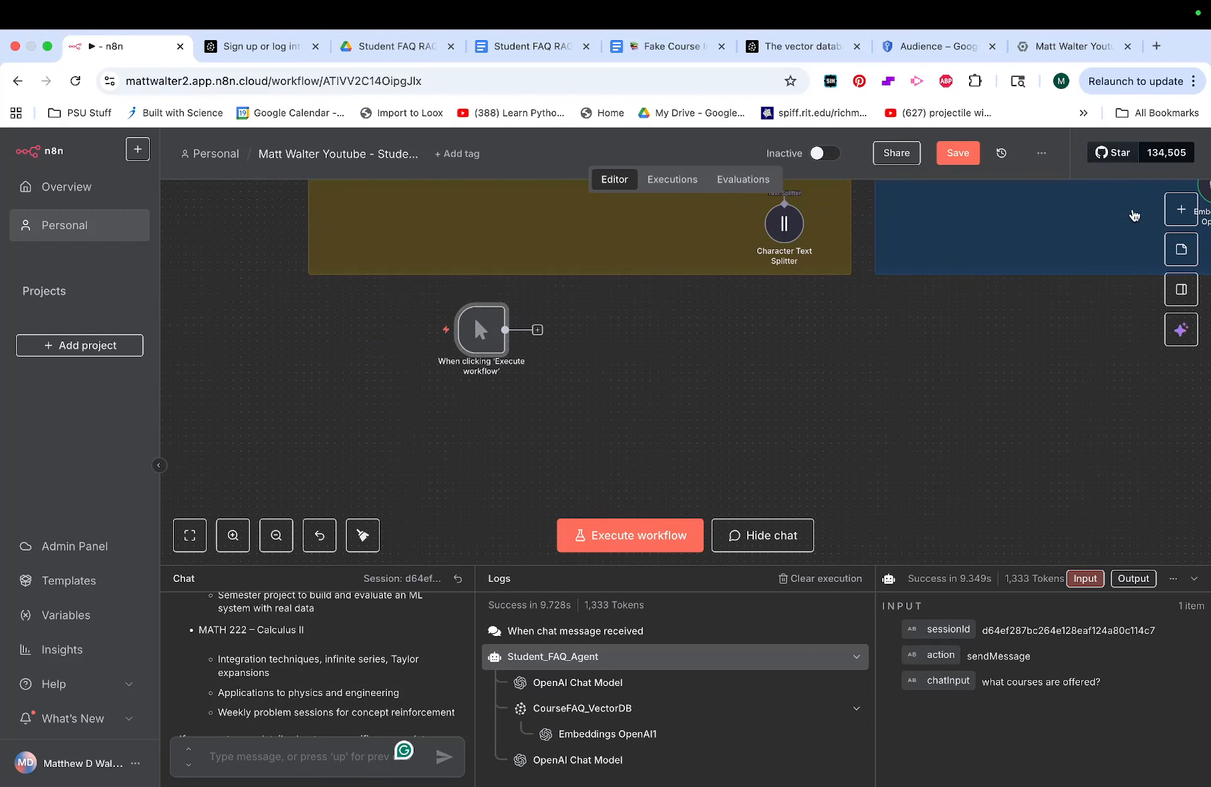
Add a Google Drive node with the Search files and folders action after the manual trigger.
left_click(1181, 209)
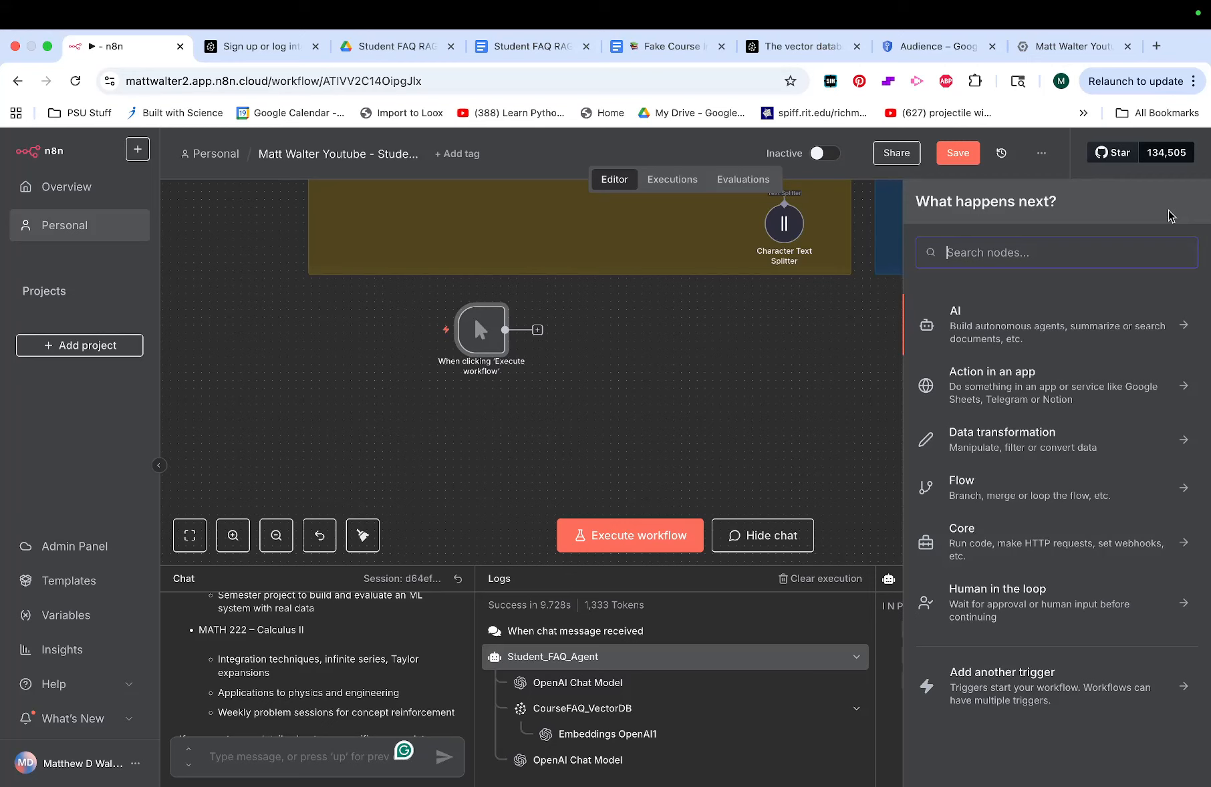
type("goog")
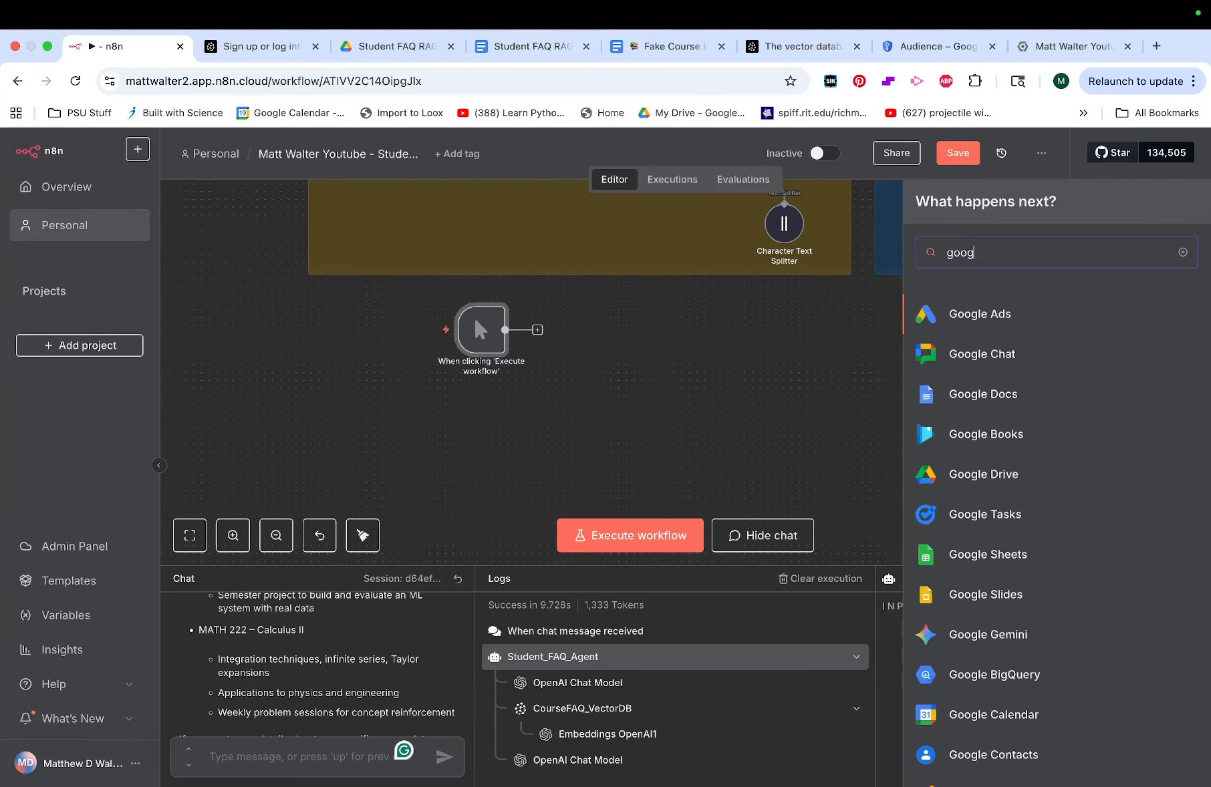
type("le drive")
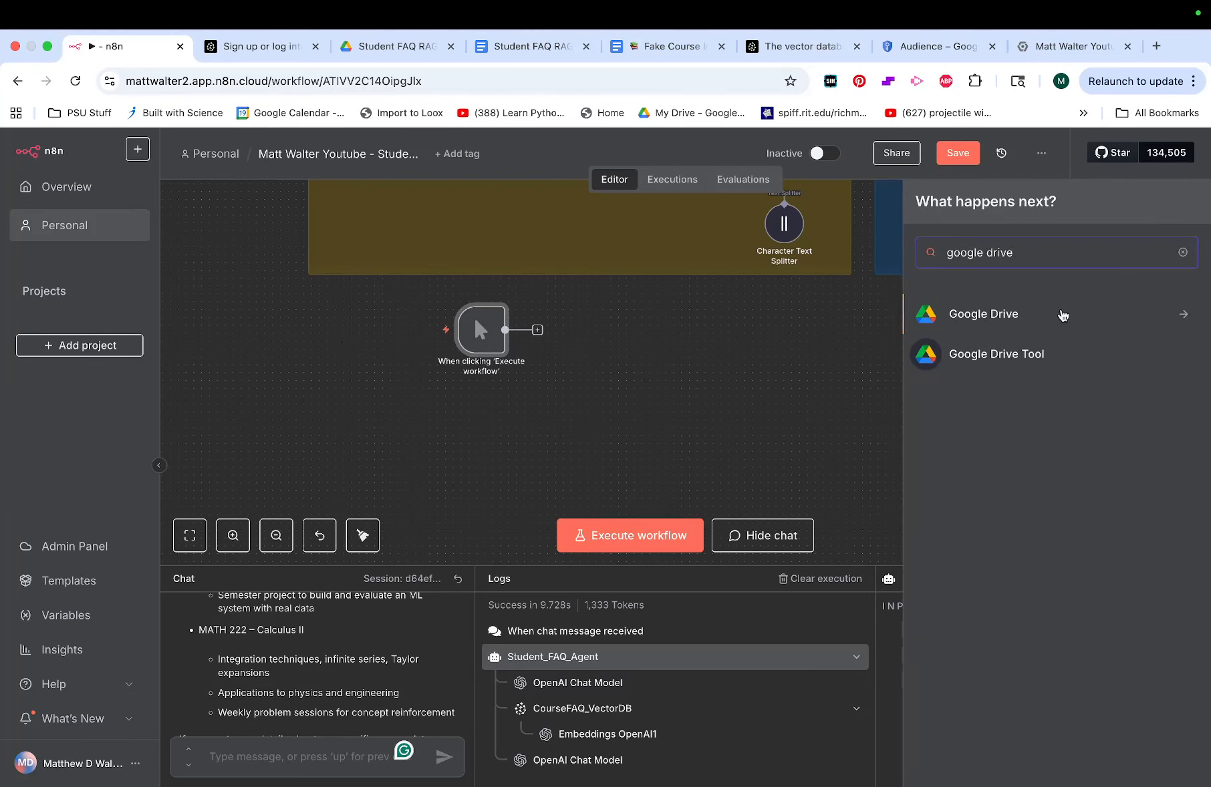
left_click(1061, 315)
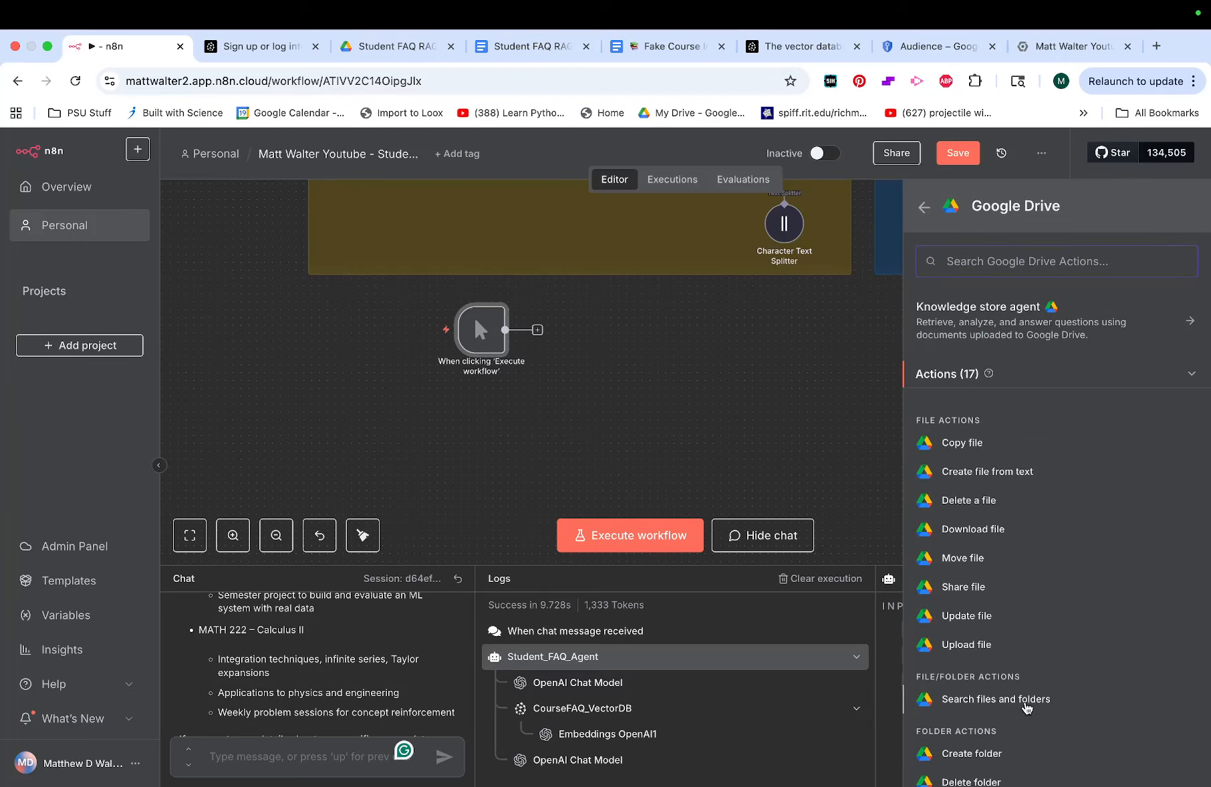
left_click(1027, 700)
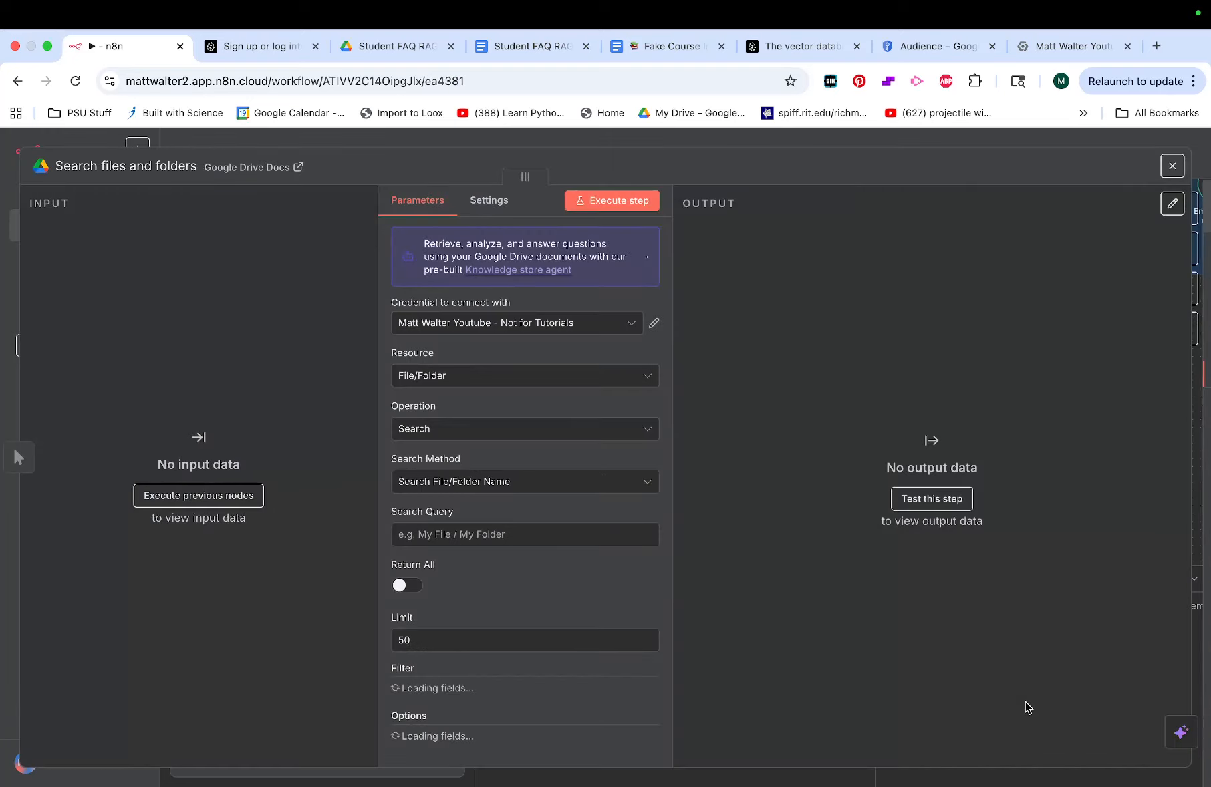
Start creating a new Google Drive OAuth2 credential for the Search files and folders node.
left_click(567, 332)
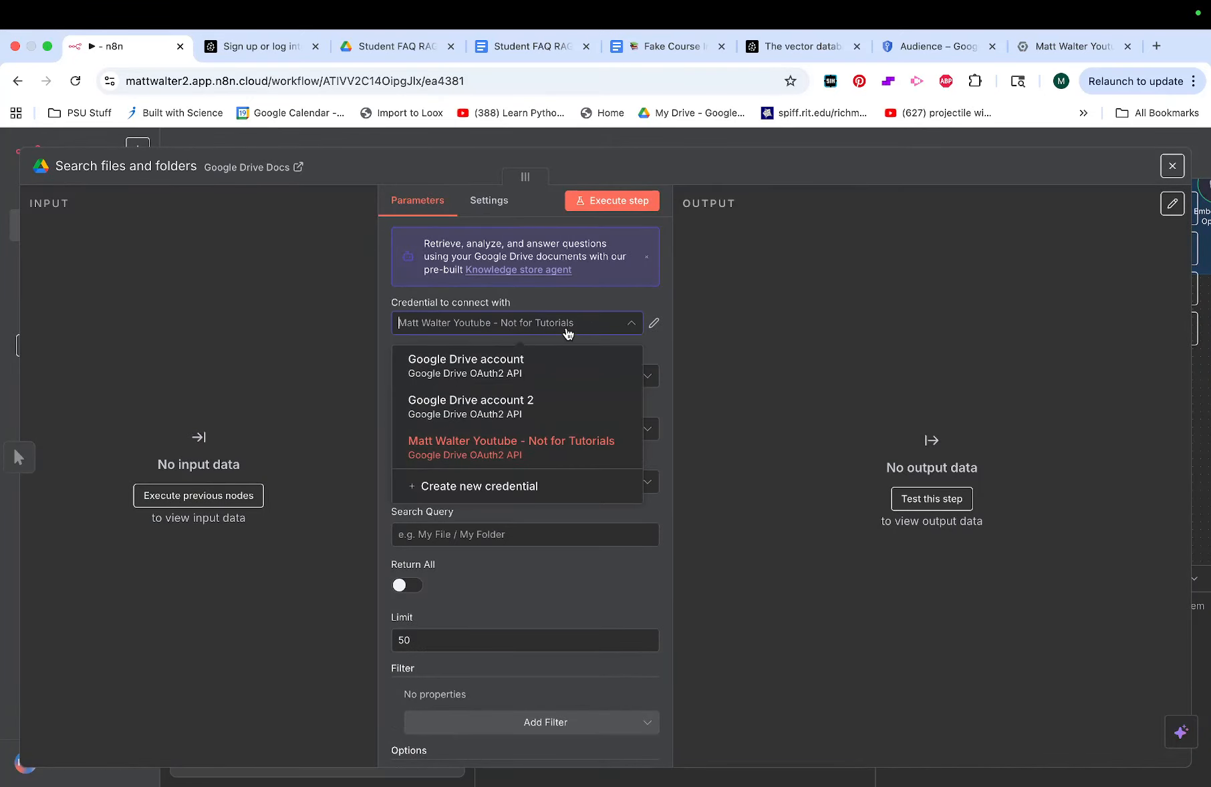
left_click(570, 327)
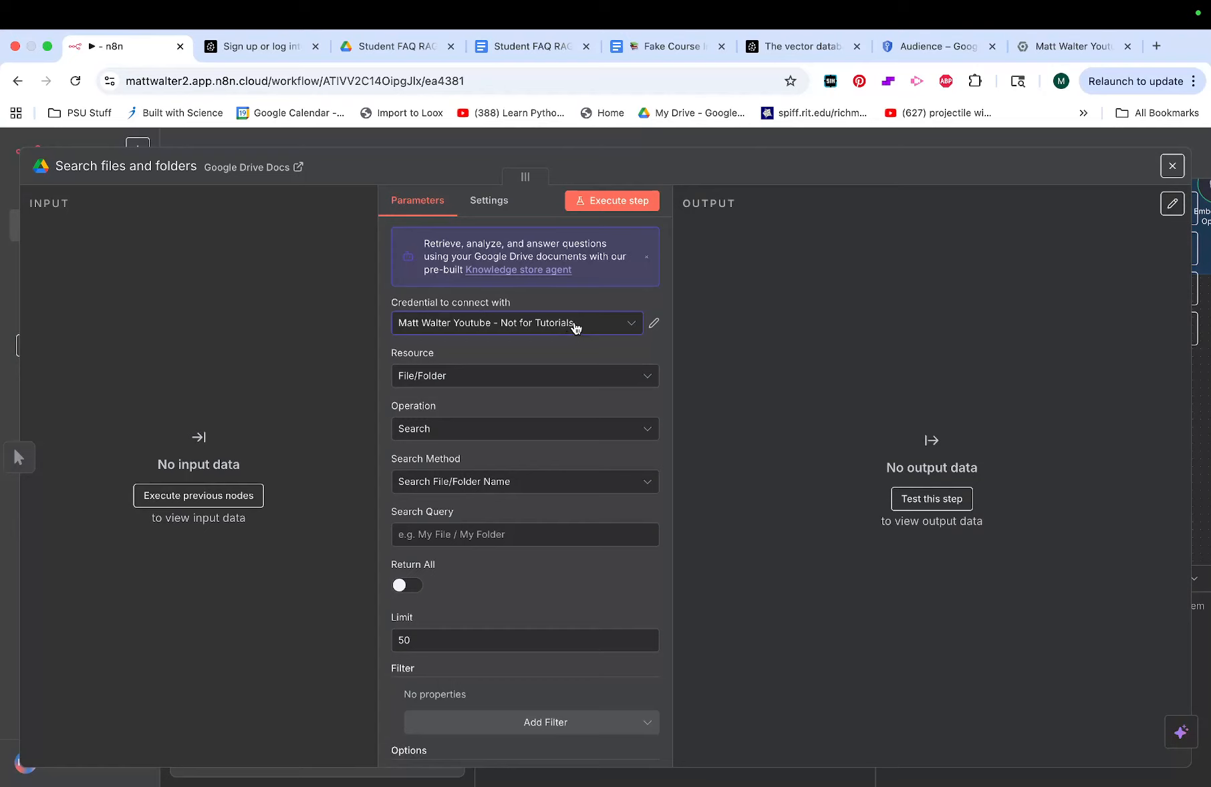
left_click(573, 326)
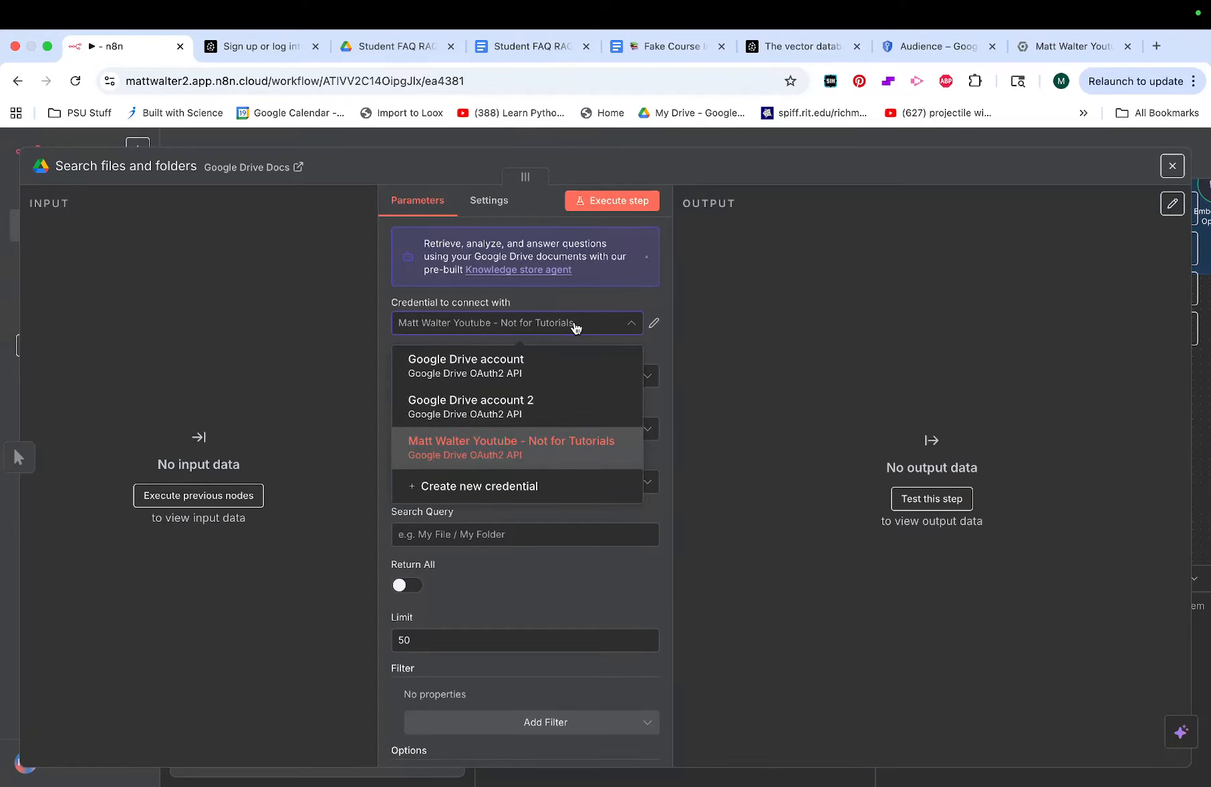
left_click(606, 329)
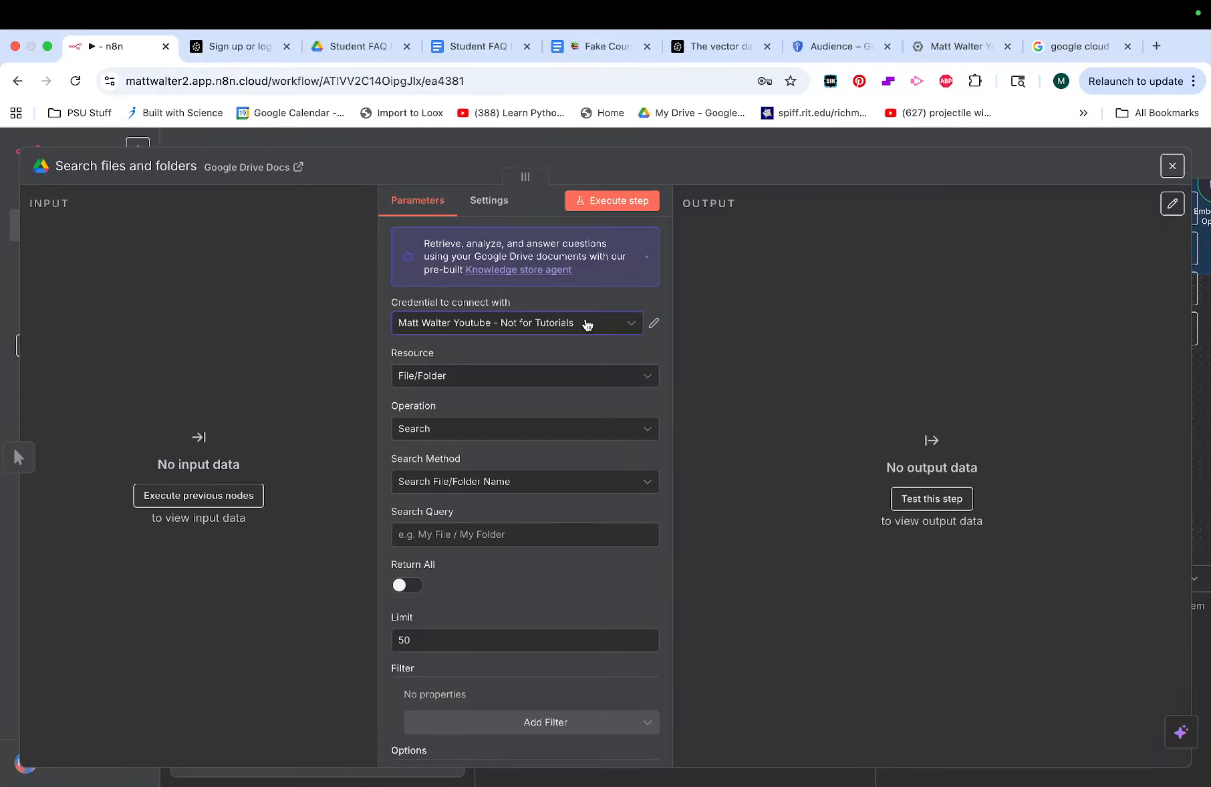
left_click(586, 325)
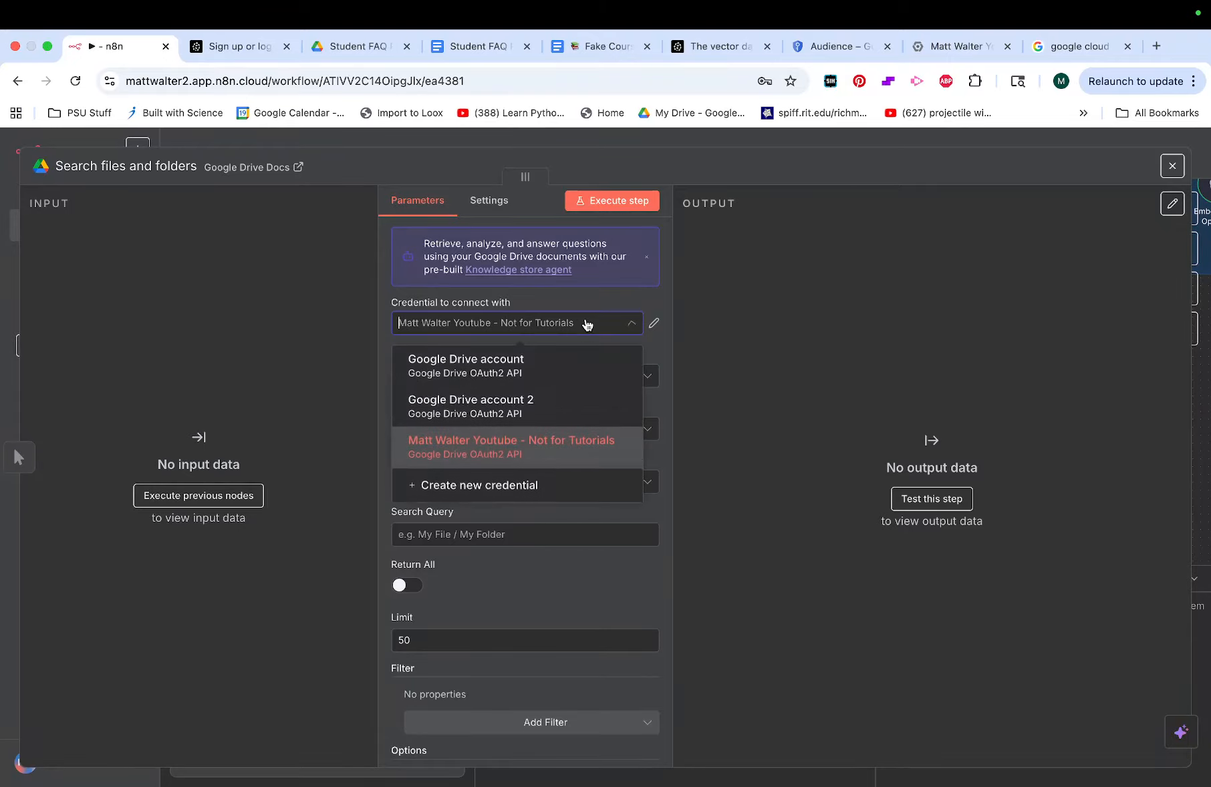
left_click(513, 489)
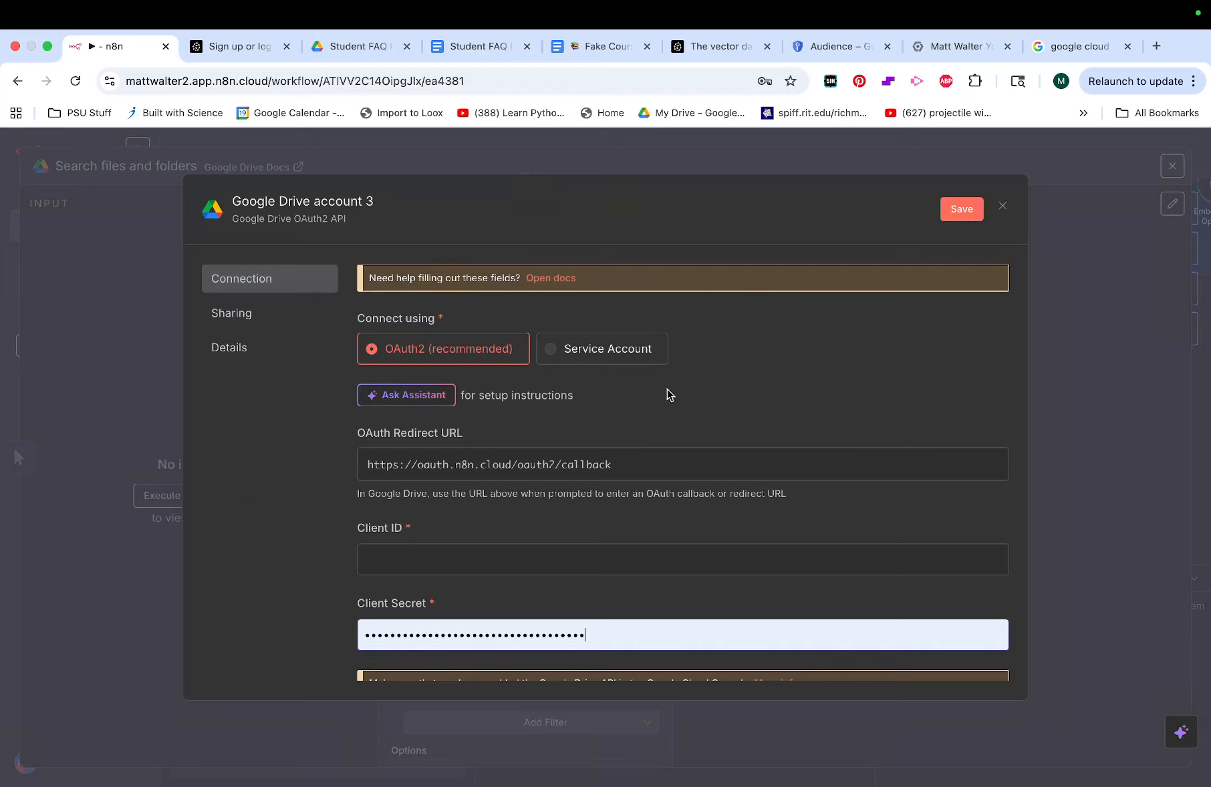
Switch to the Google search results for "google cloud", open the Google Cloud site and enter its console.
left_click(1050, 56)
left_click_drag(392, 178, 60, 169)
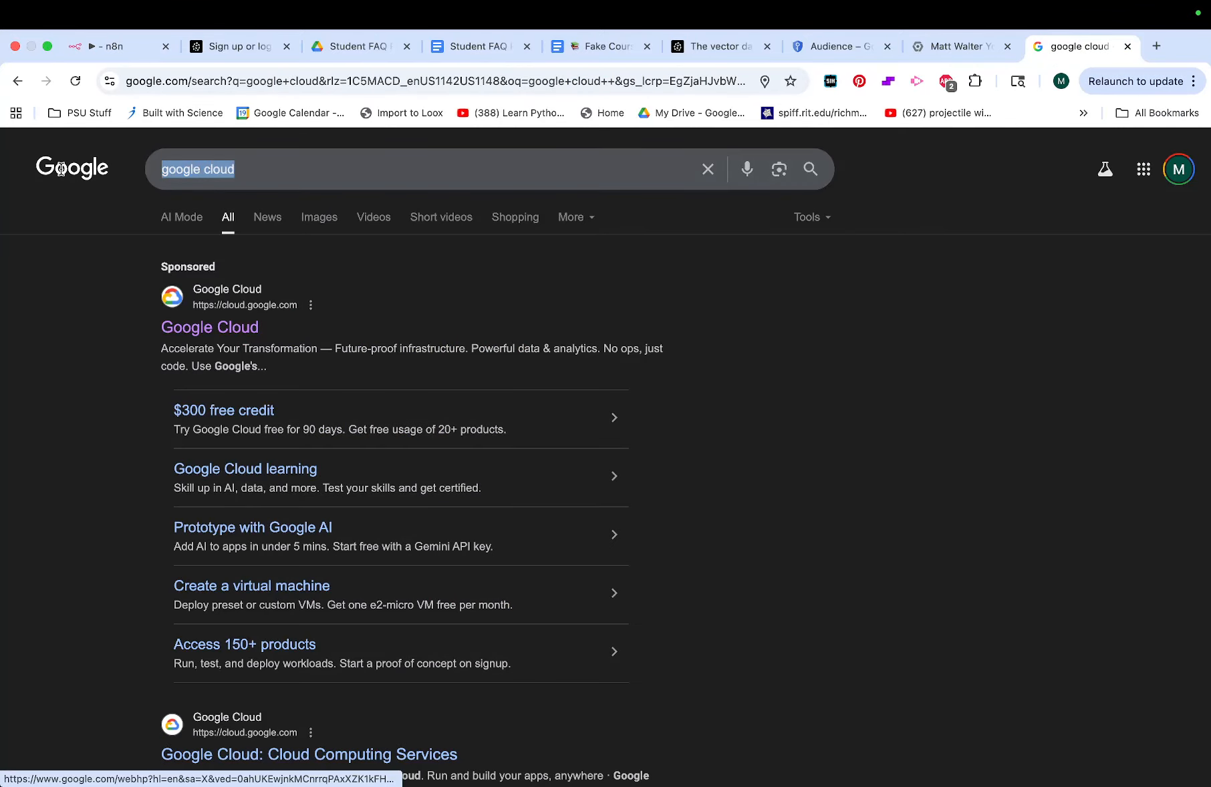
left_click(233, 327)
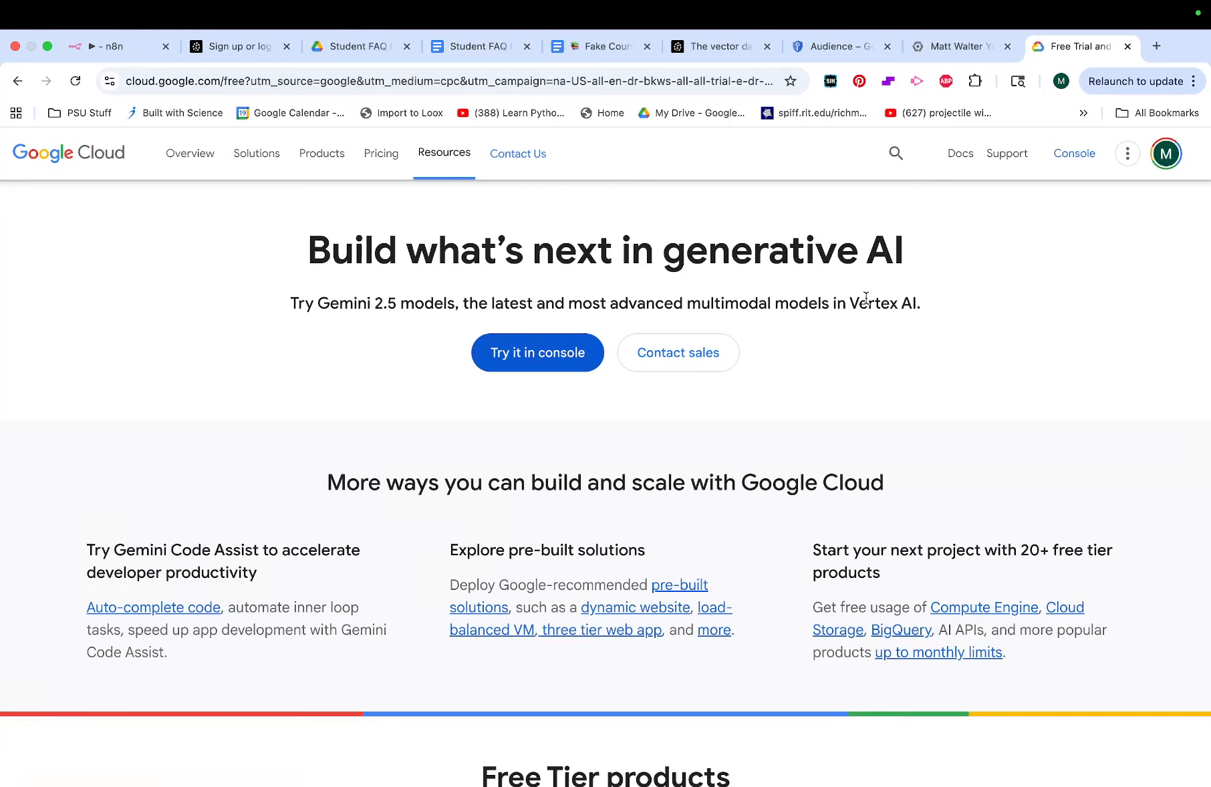
left_click(1063, 157)
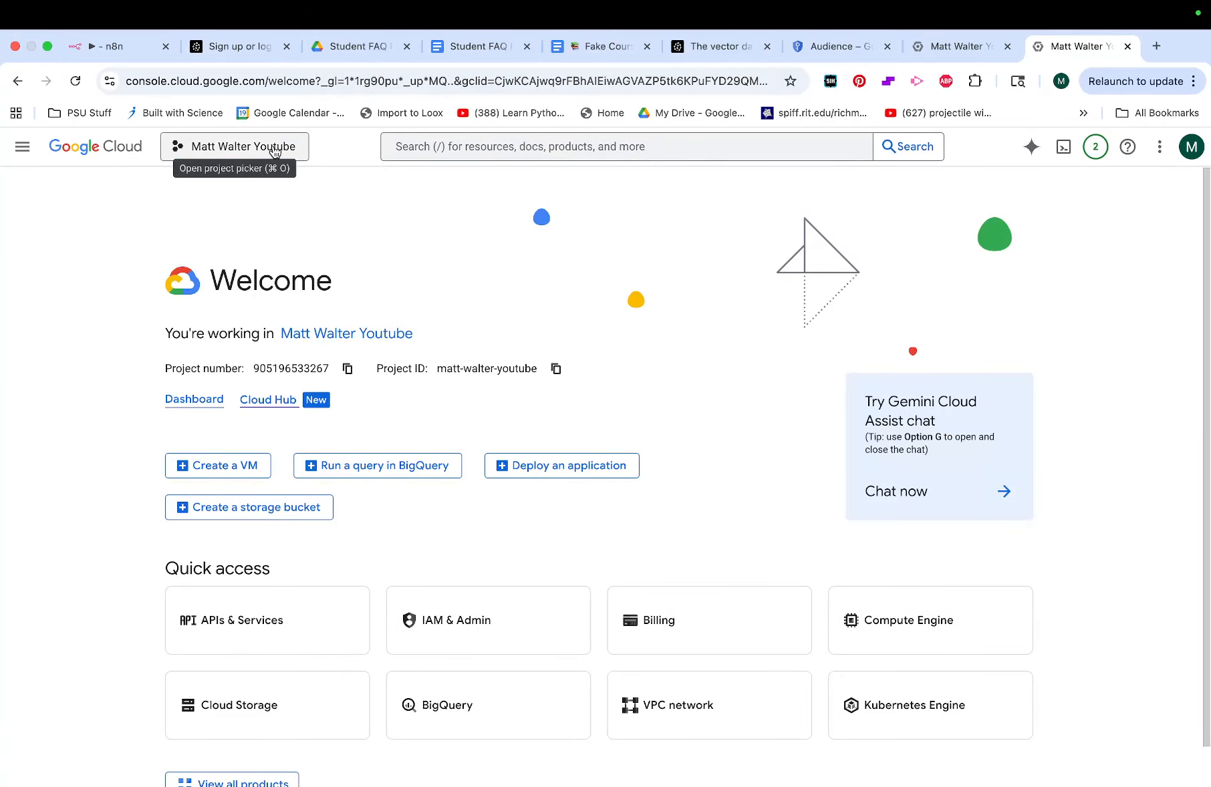
Create a new Google Cloud project named Student RAG Agent.
left_click(274, 153)
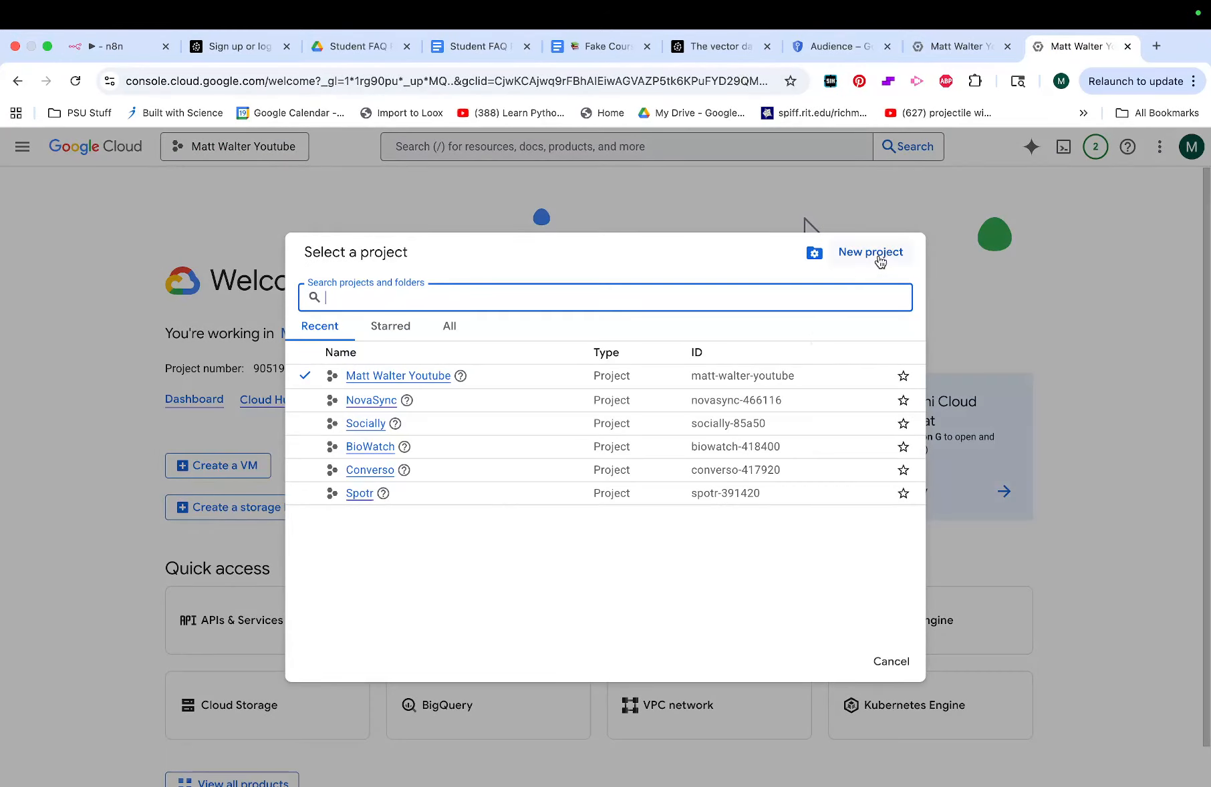
left_click(880, 260)
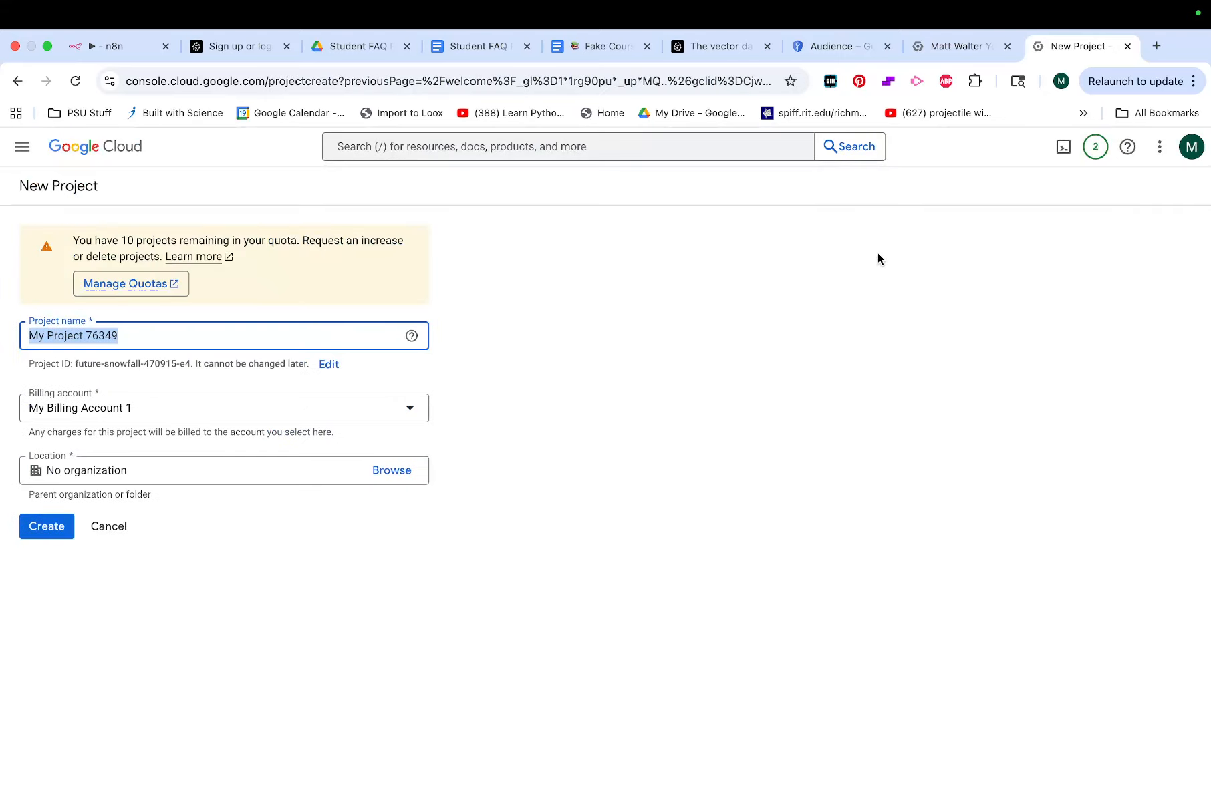
key("BackSpace")
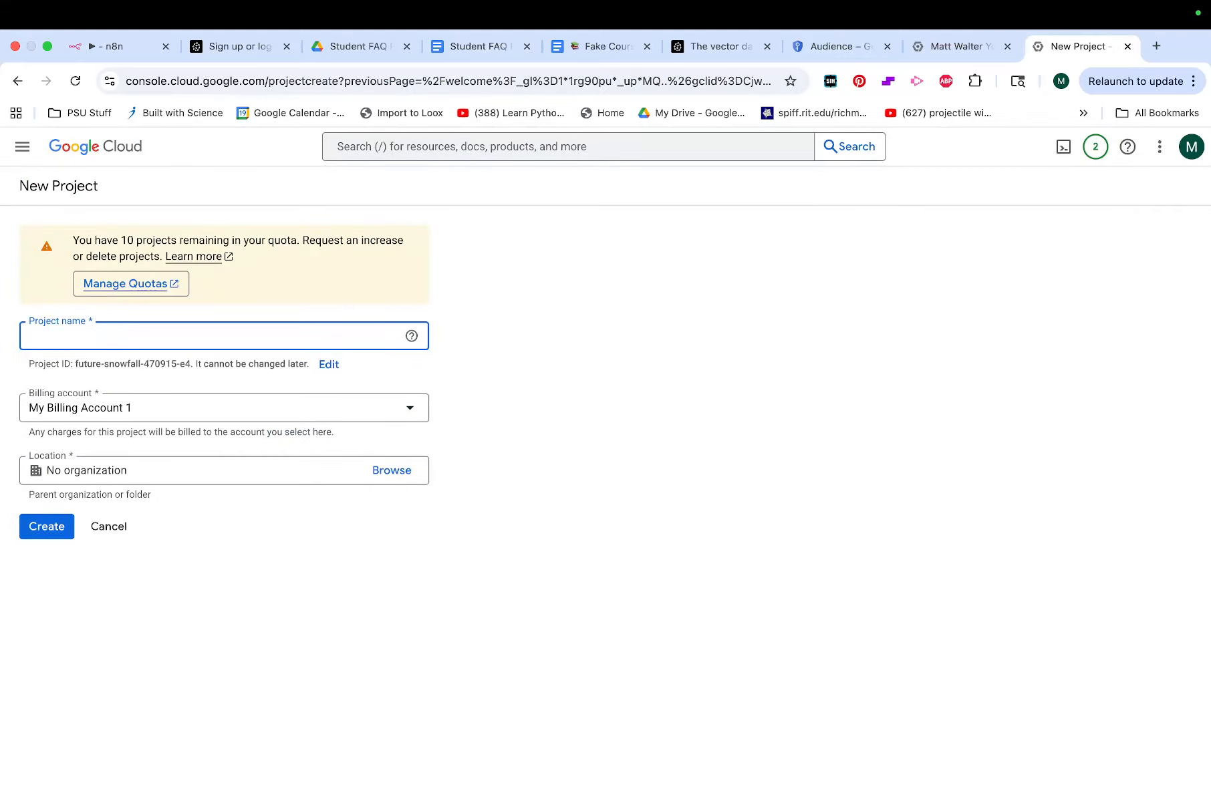
type("Student RAG ")
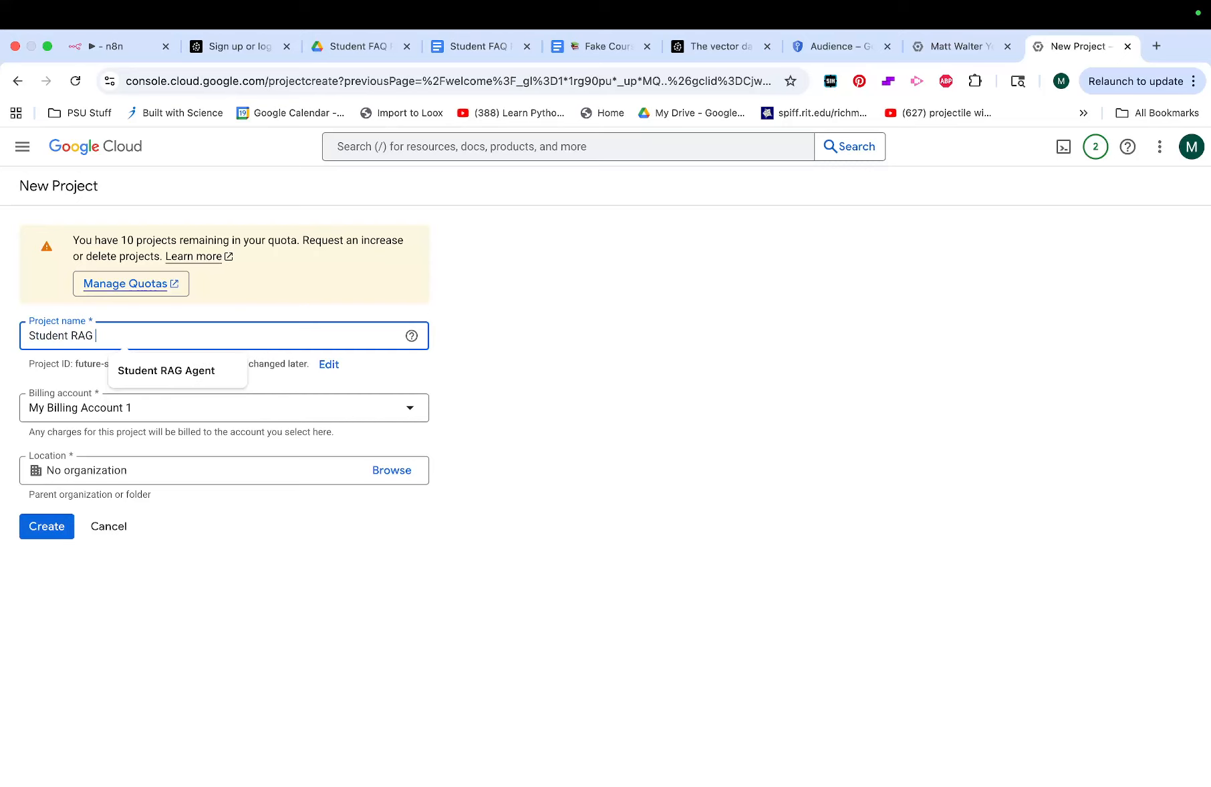
type("Agent")
left_click(47, 527)
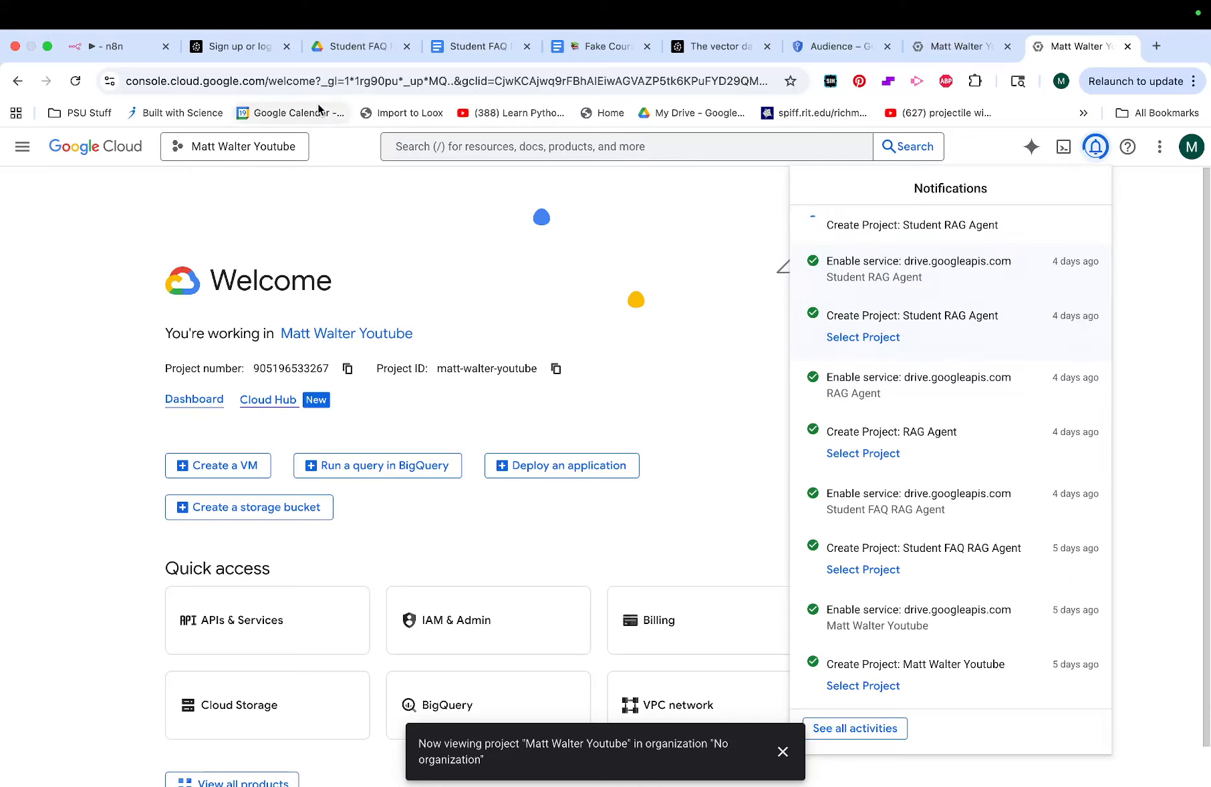
Switch the Google Cloud console to the Student RAG Agent project.
left_click(201, 158)
left_click(201, 158)
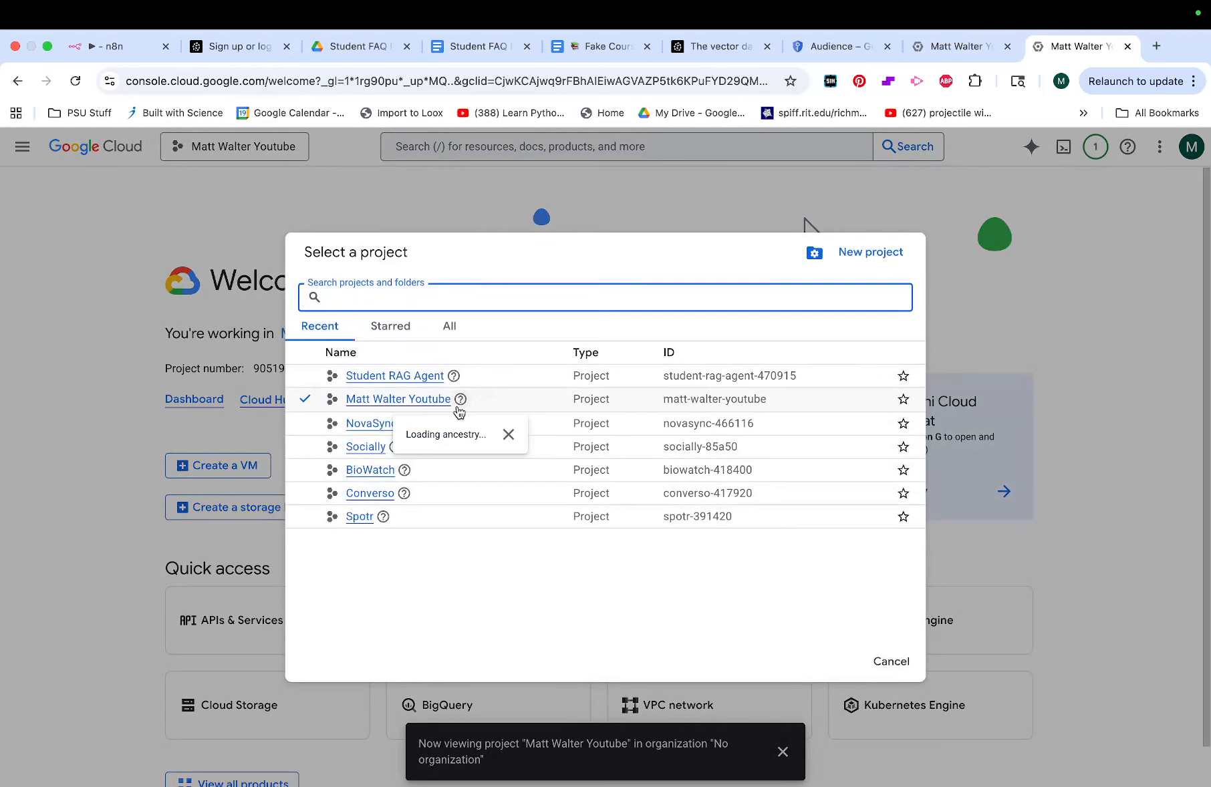
left_click(411, 378)
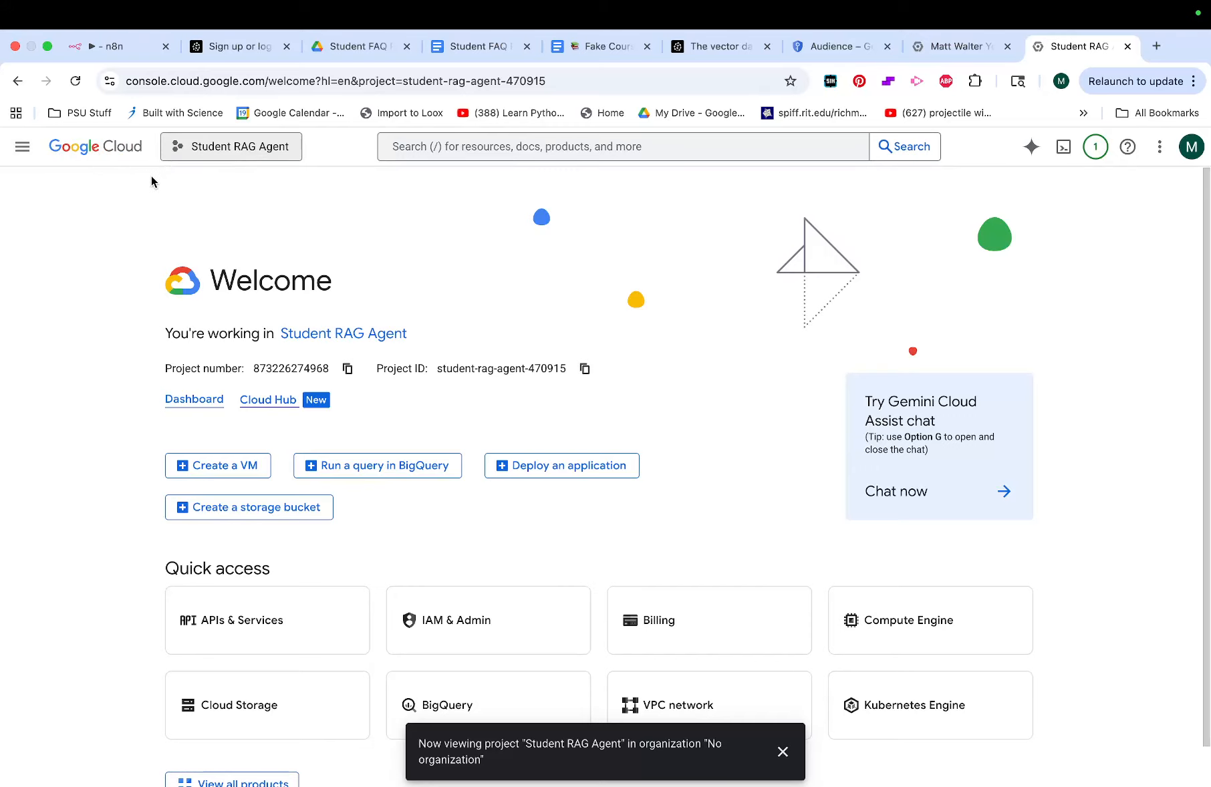
Open the project's OAuth consent screen under APIs & Services and start configuring the Google Auth Platform.
left_click(23, 147)
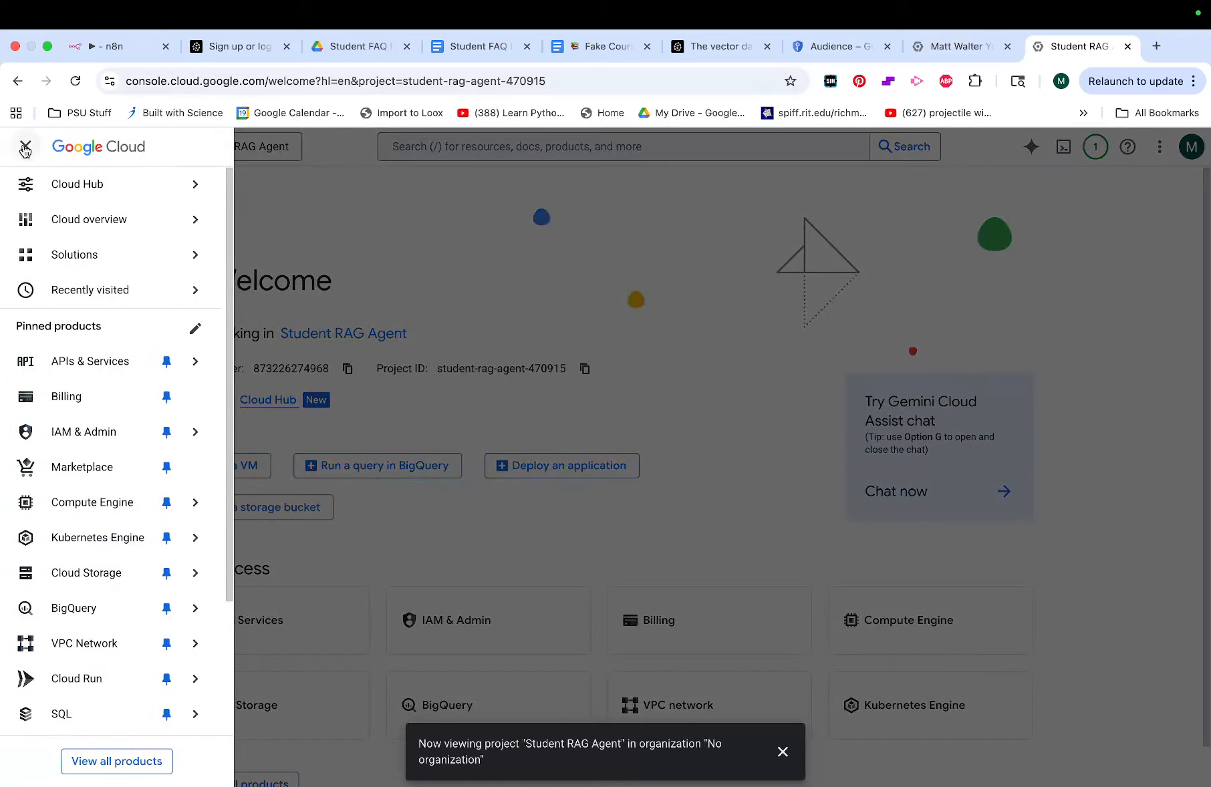
left_click(102, 363)
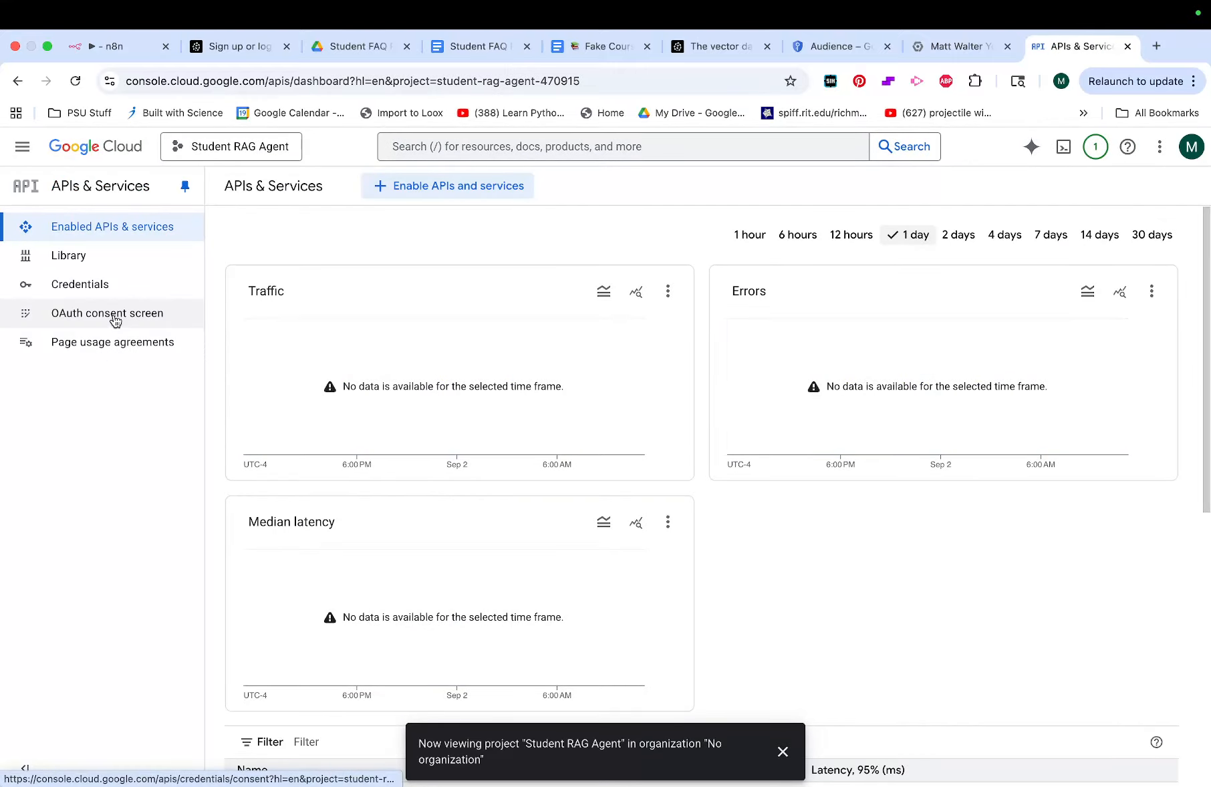
left_click(116, 321)
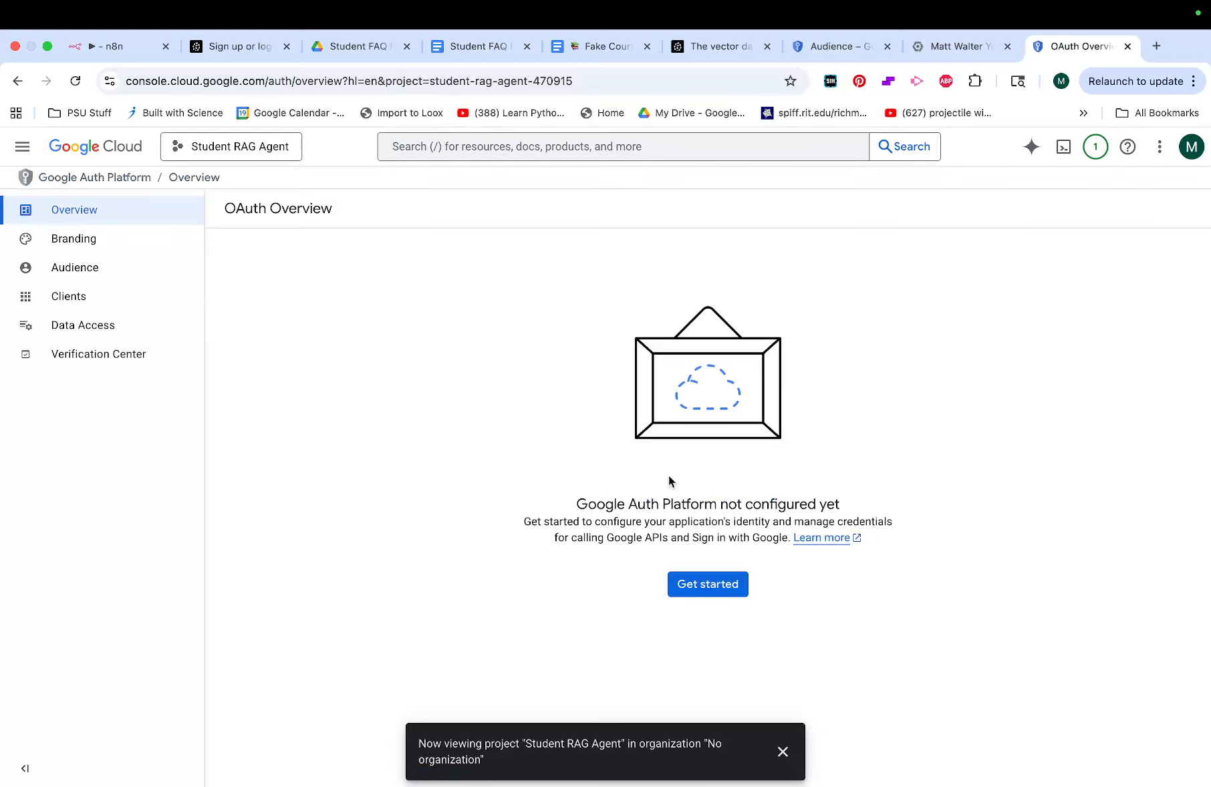
left_click(714, 591)
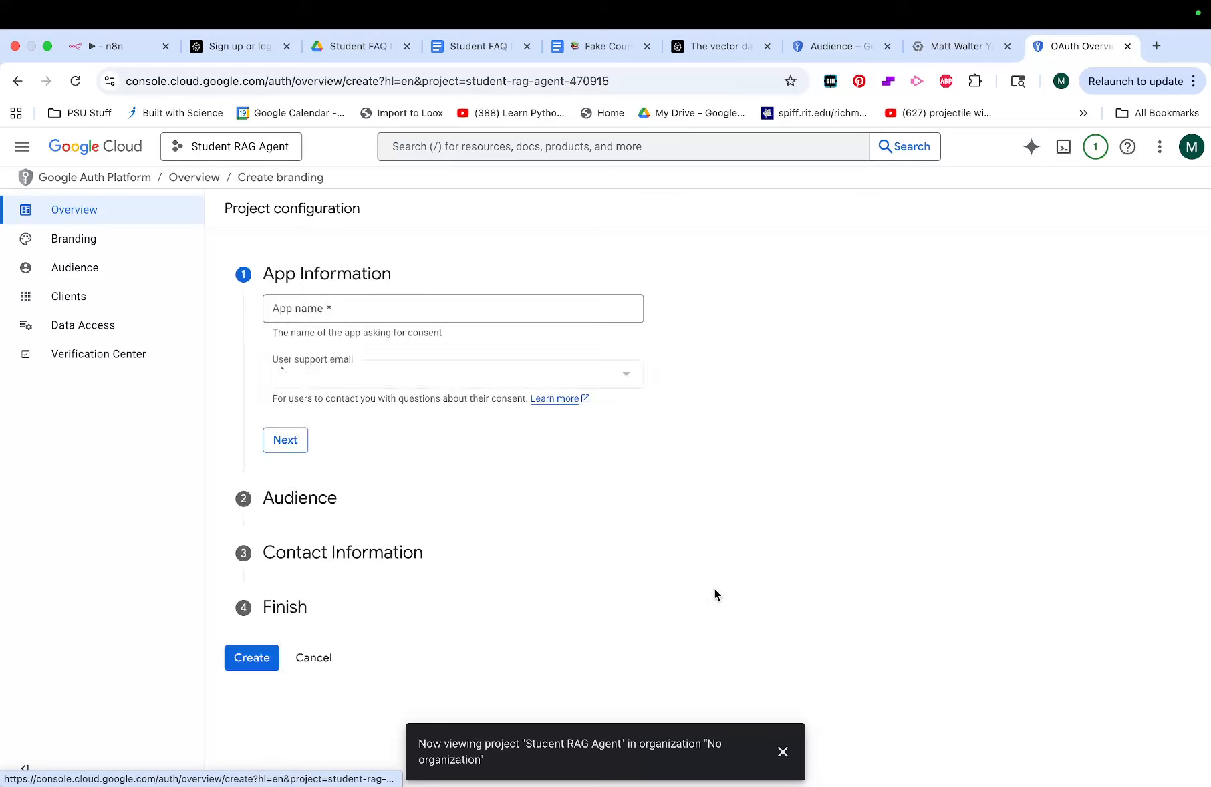
Fill in the app information with the name Student RAG Agent and the account's support email, and continue to the audience section.
left_click(379, 310)
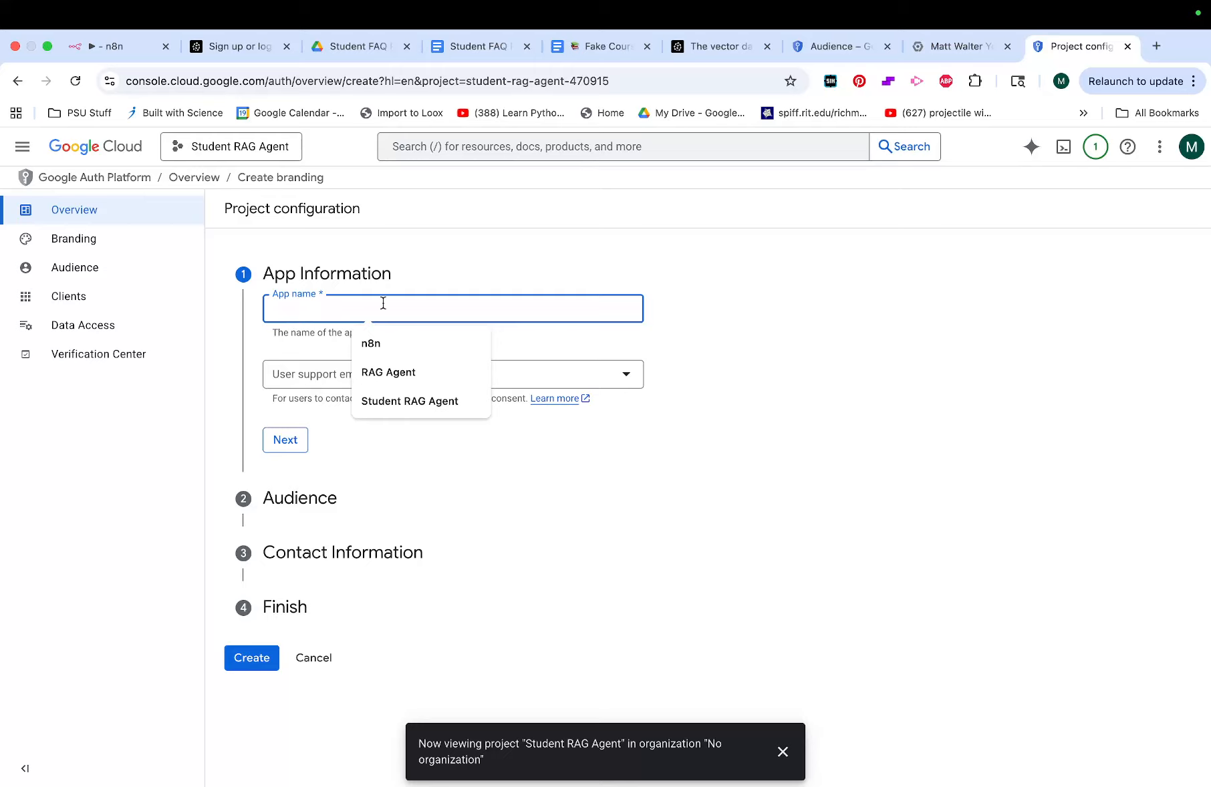
type("Student RAG Agent")
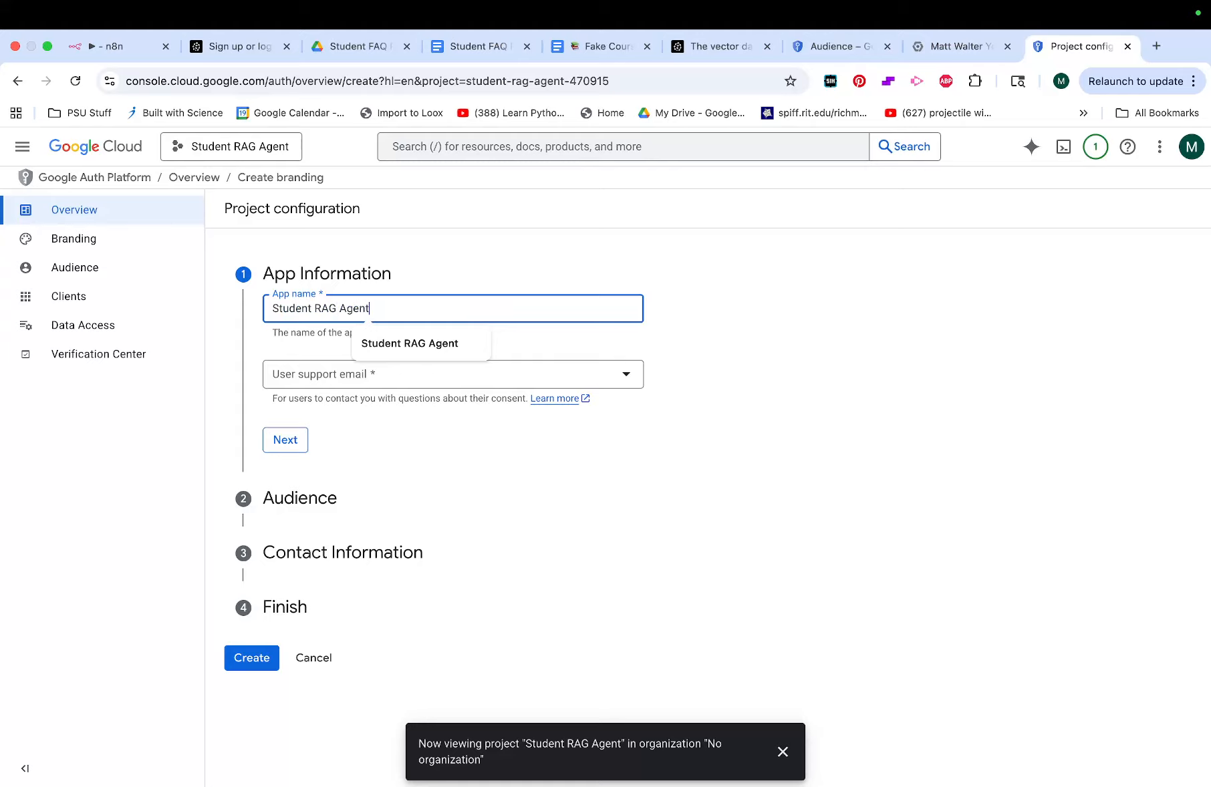
left_click(326, 375)
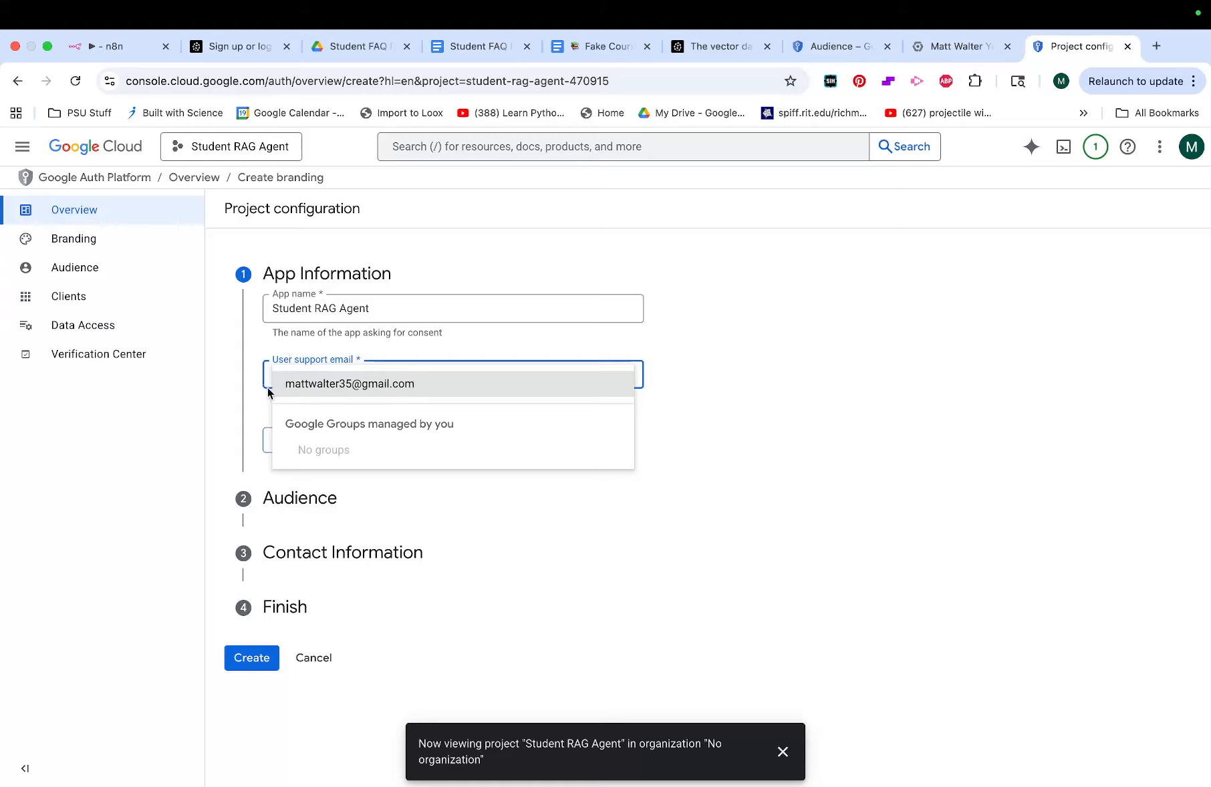
left_click(331, 384)
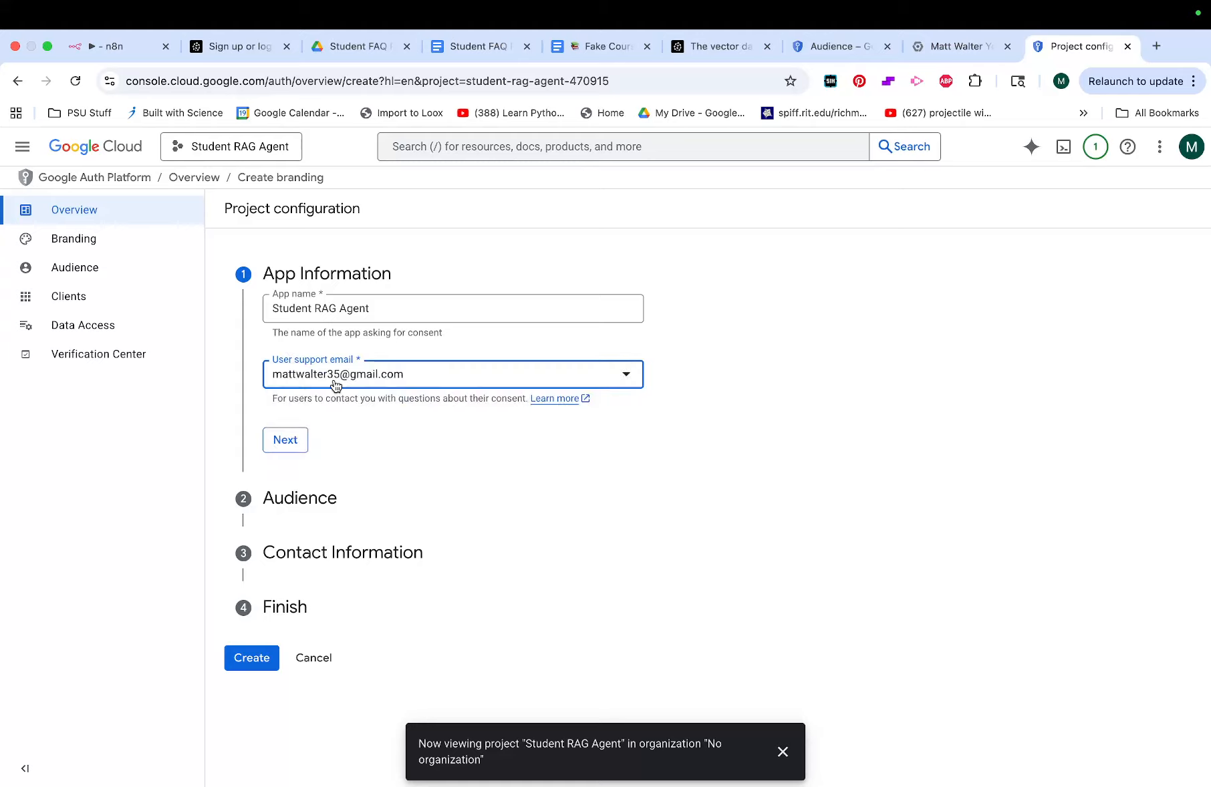
left_click(301, 442)
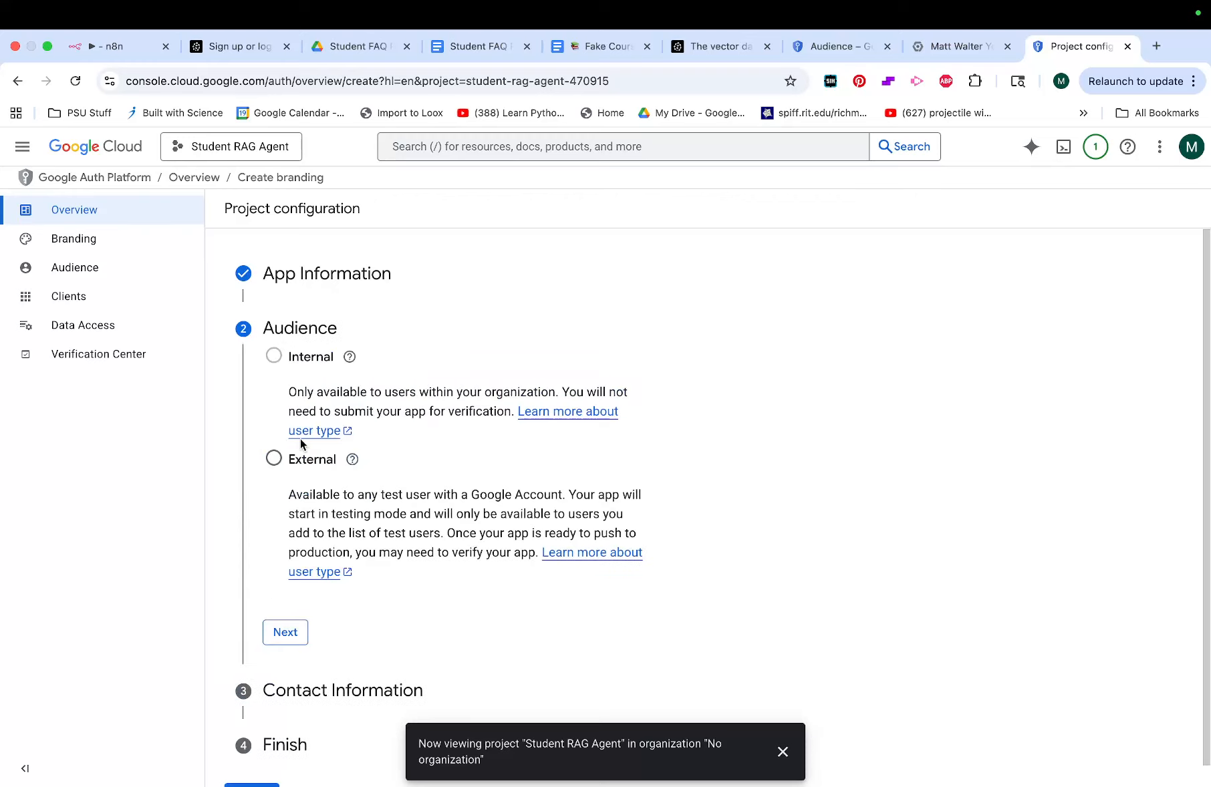
Set the app's audience to External and fill in the contact email address.
left_click(274, 462)
left_click(288, 636)
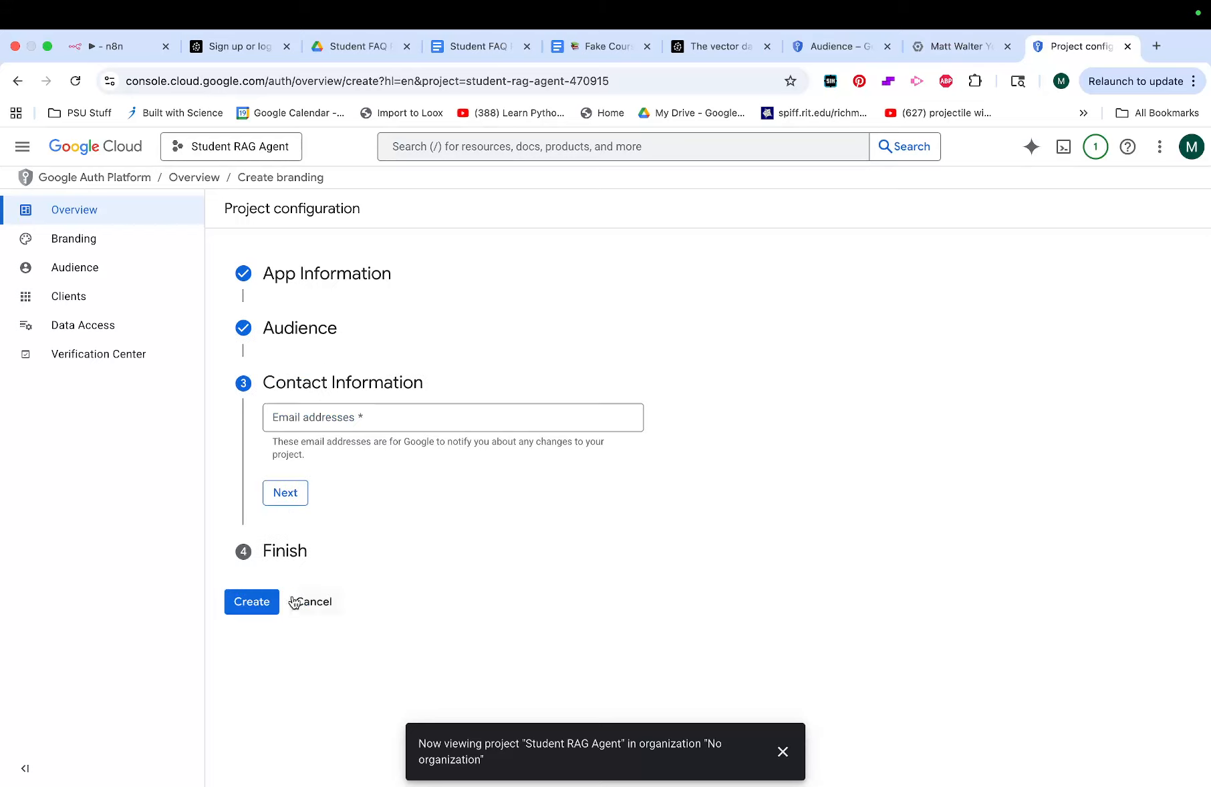
left_click(349, 414)
left_click(417, 460)
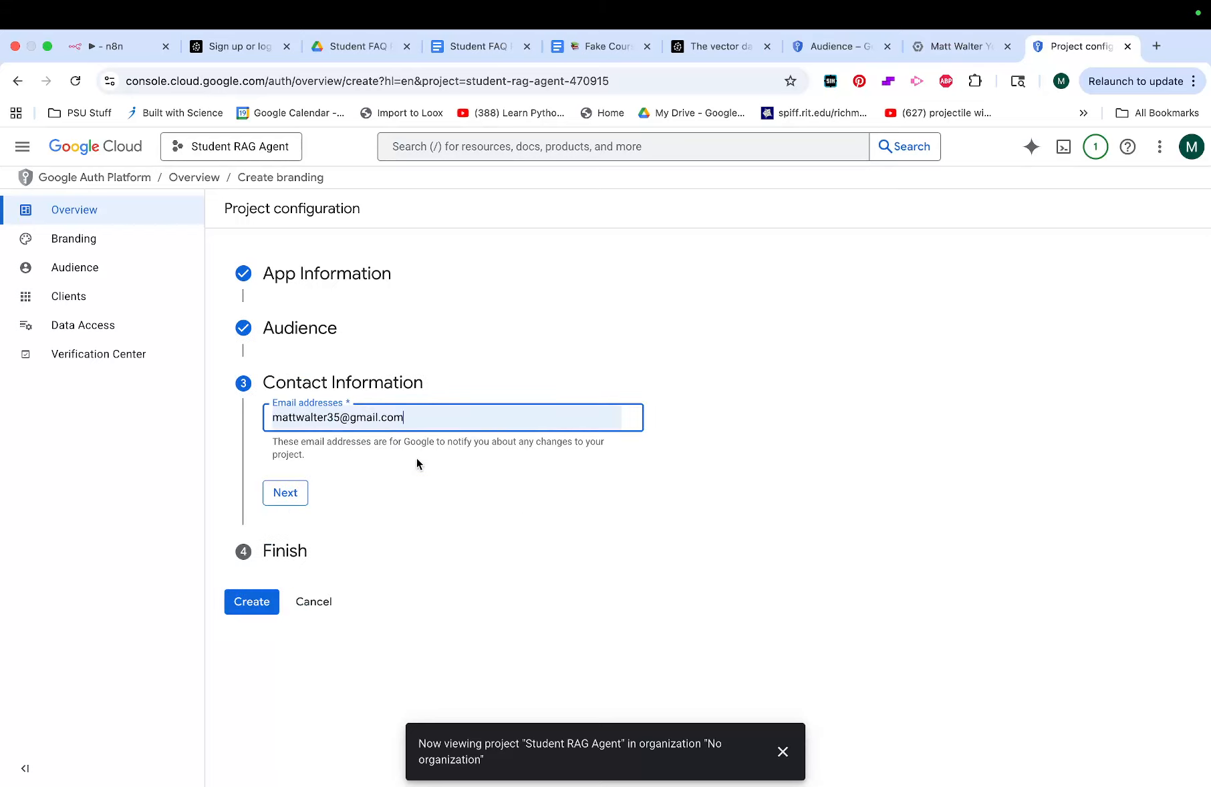
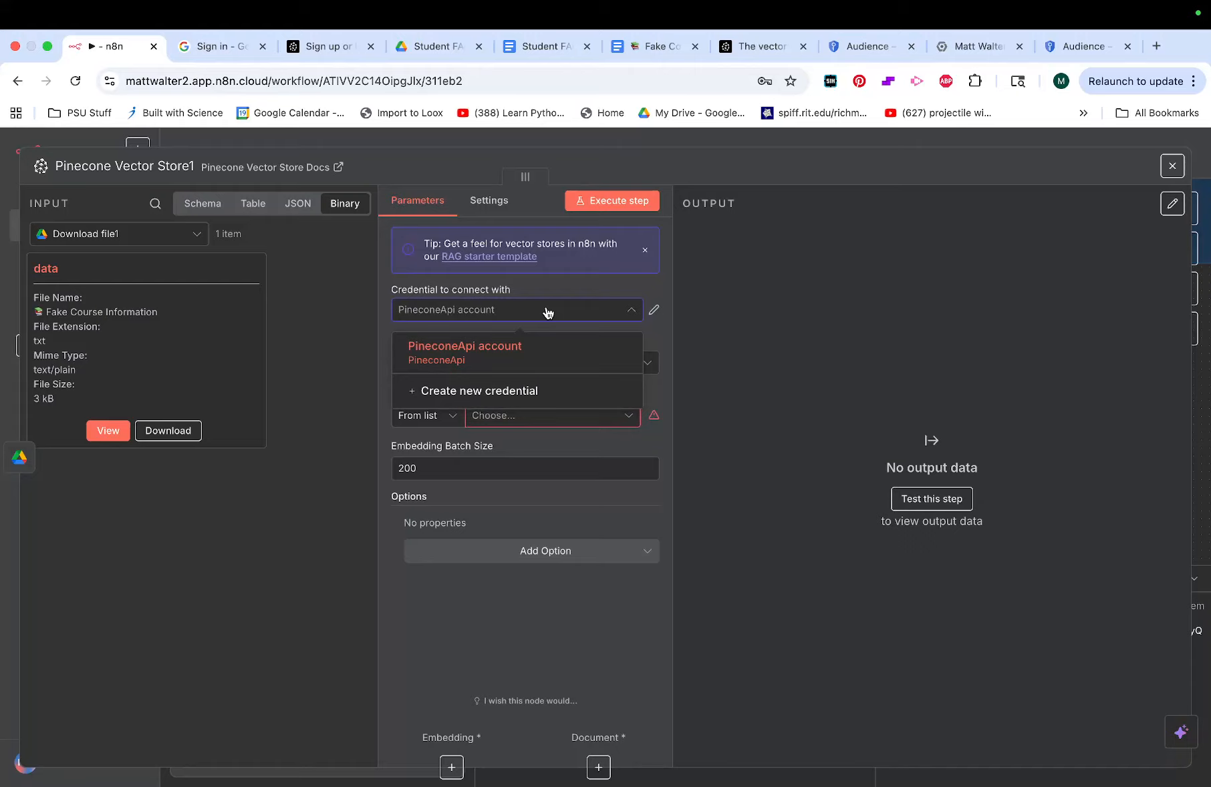
Open the PineconeApi account credential of the Pinecone Vector Store node, and load pinecone.io in a new browser tab.
left_click(655, 313)
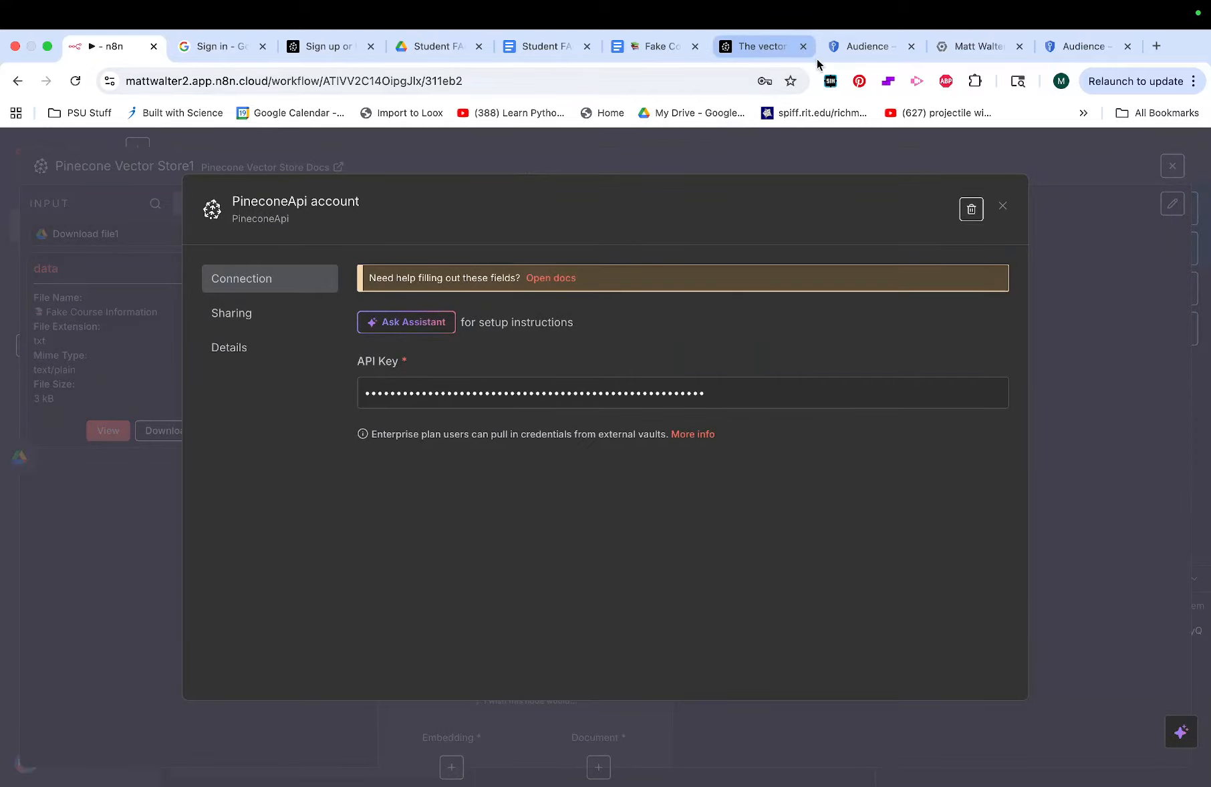
left_click(1156, 54)
type("p")
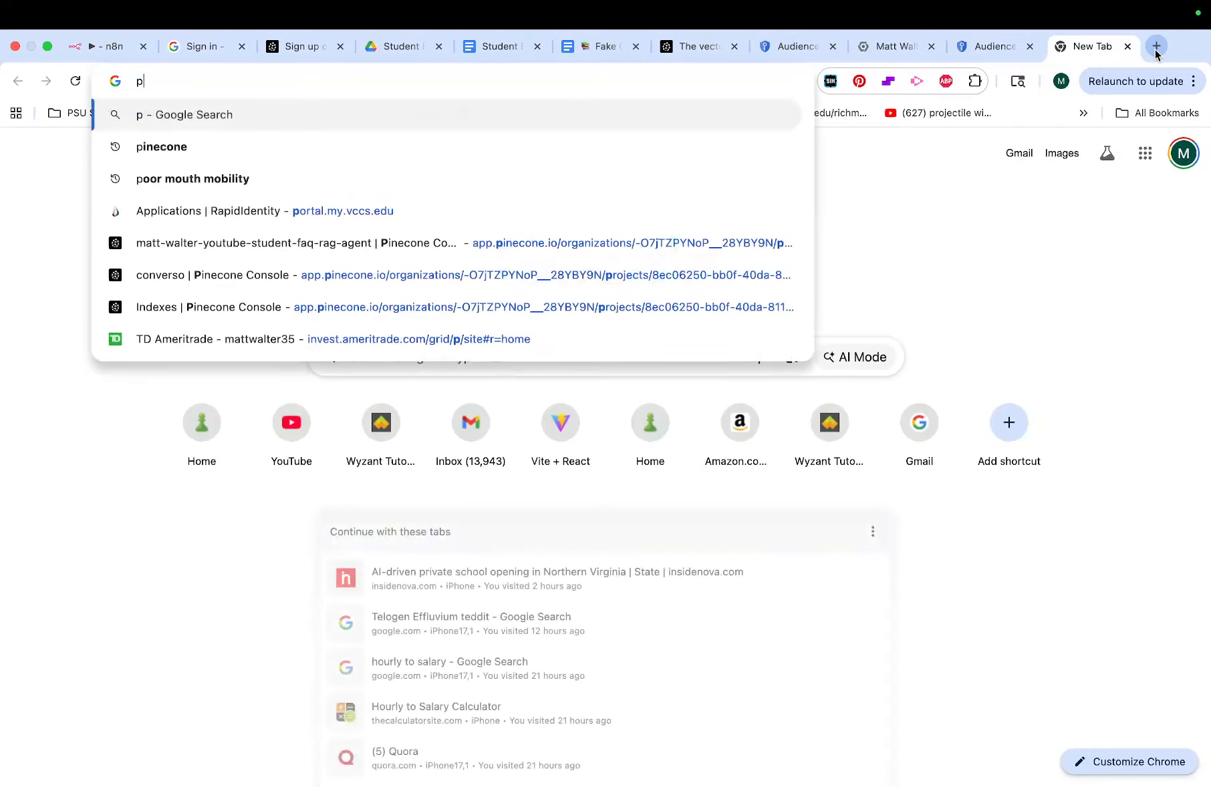
type("inecone.io")
key("Return")
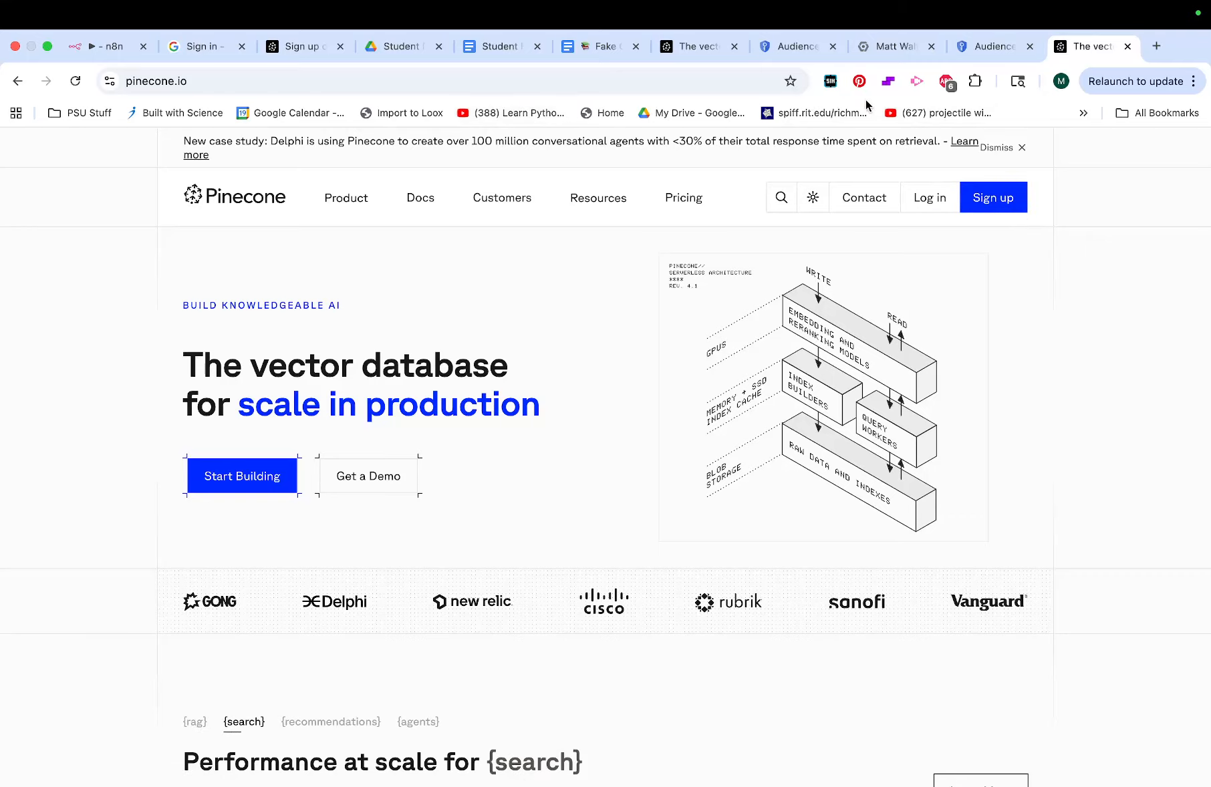
Return to n8n, point out the API key field in the Pinecone credential, and close the credential without changes.
left_click(109, 47)
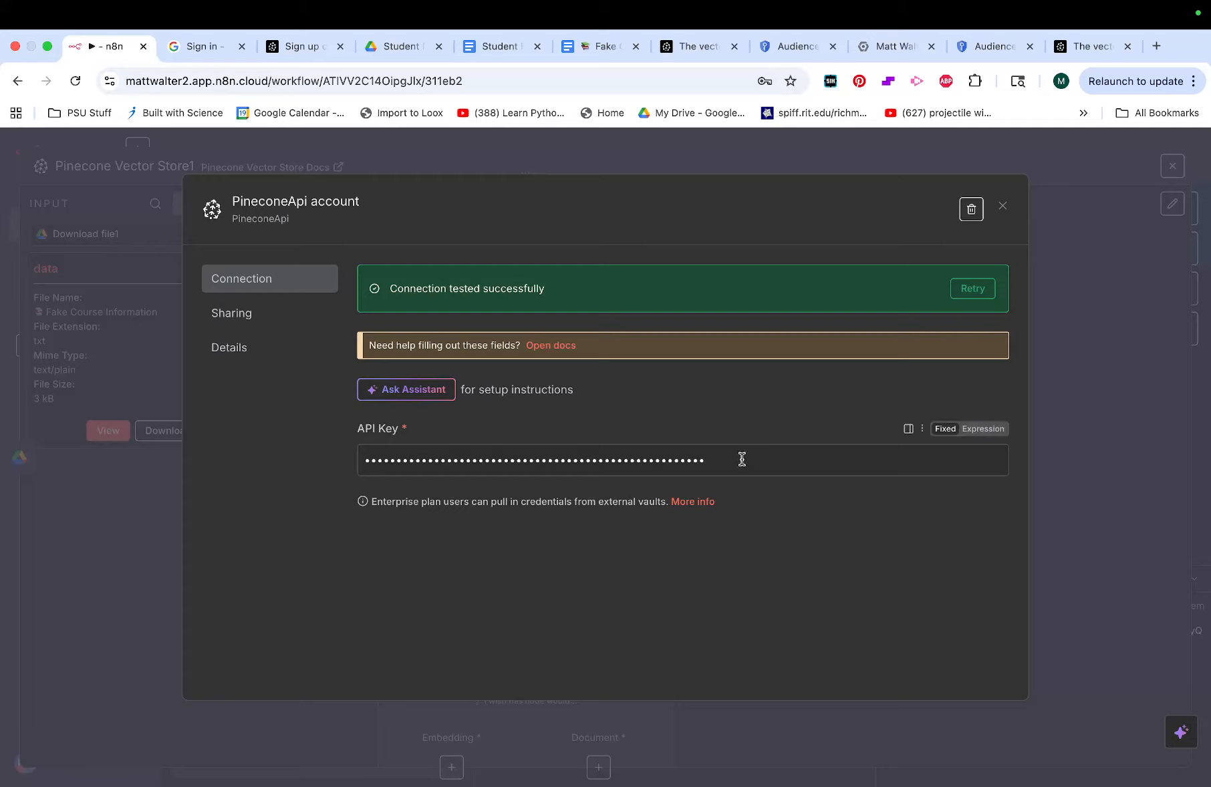
left_click_drag(741, 462, 251, 454)
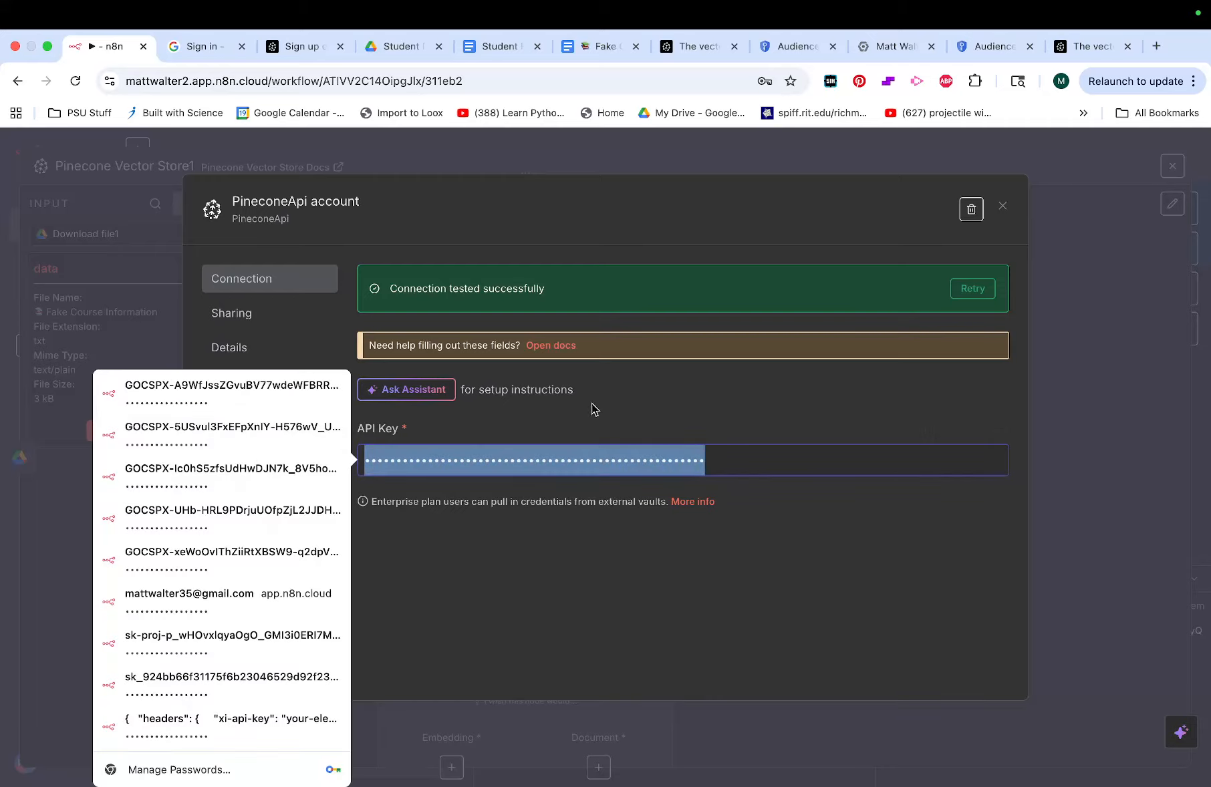
left_click(636, 407)
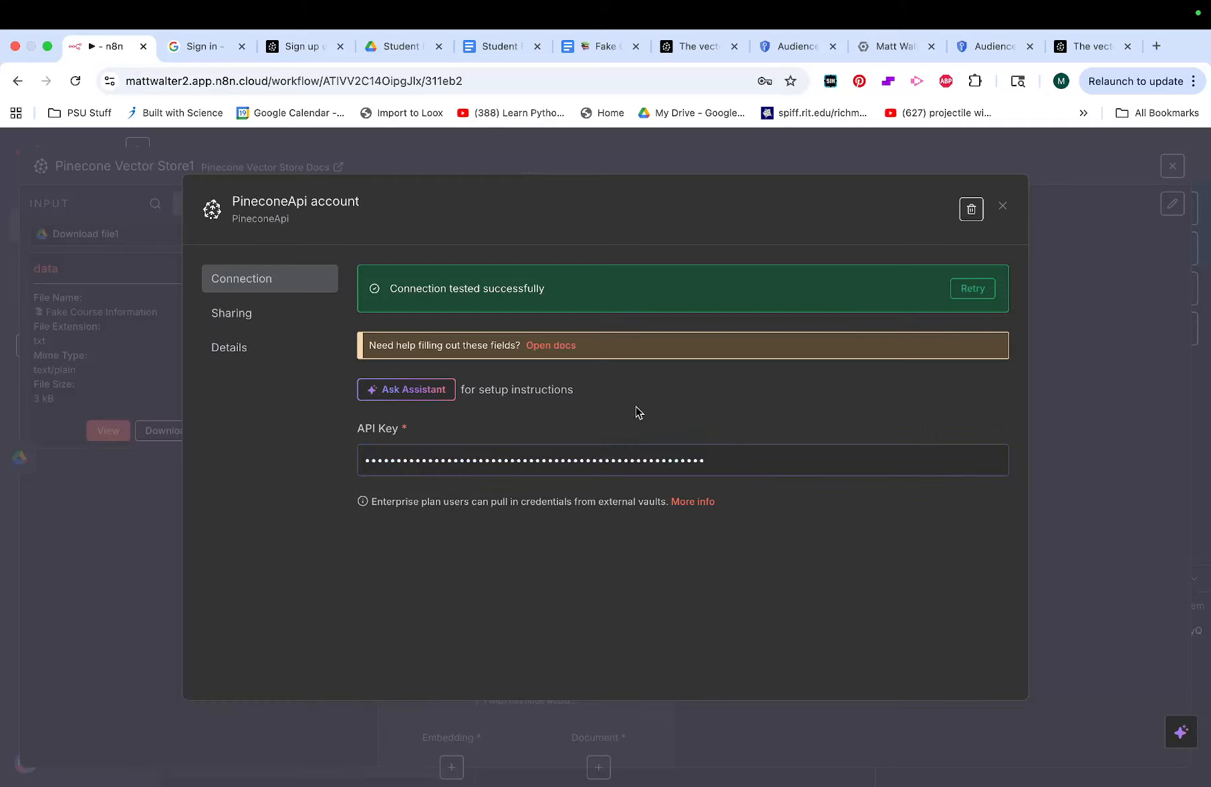
left_click(1003, 207)
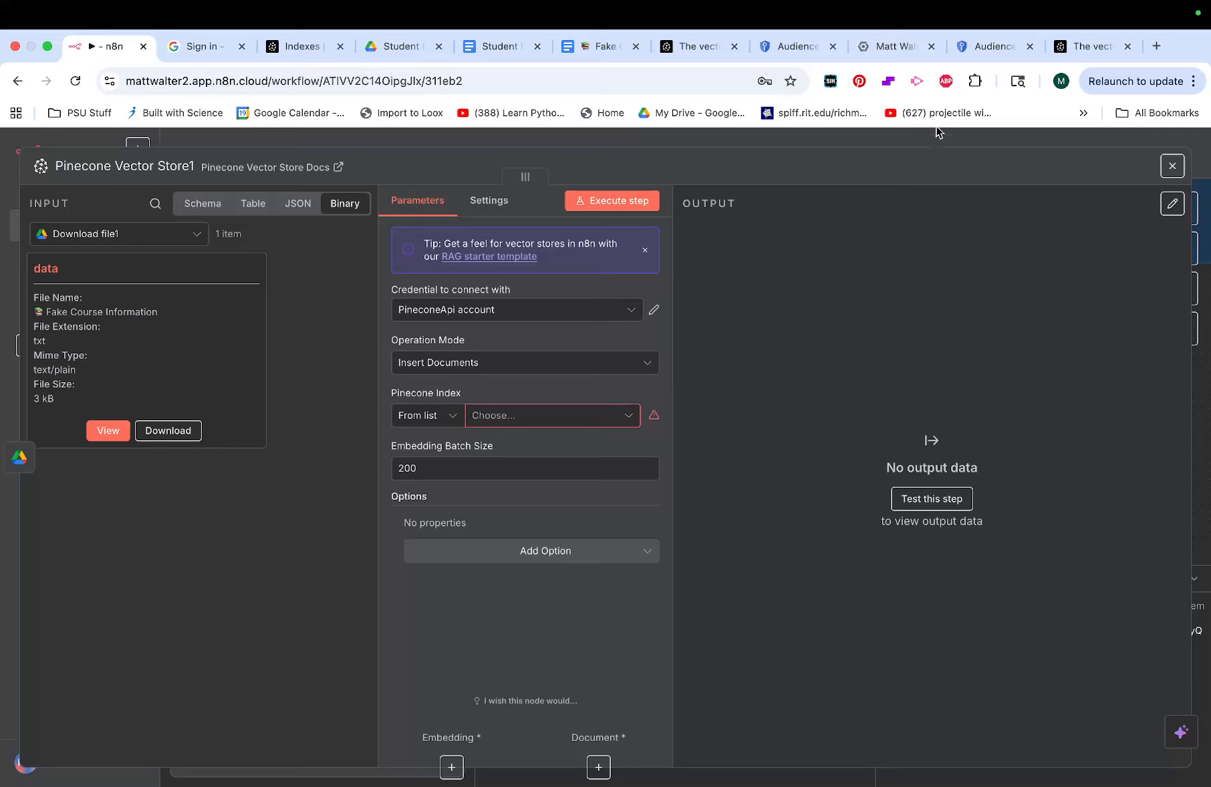
Switch to the Pinecone indexes page and point out the name of the student FAQ RAG agent index.
left_click(1084, 57)
left_click(266, 56)
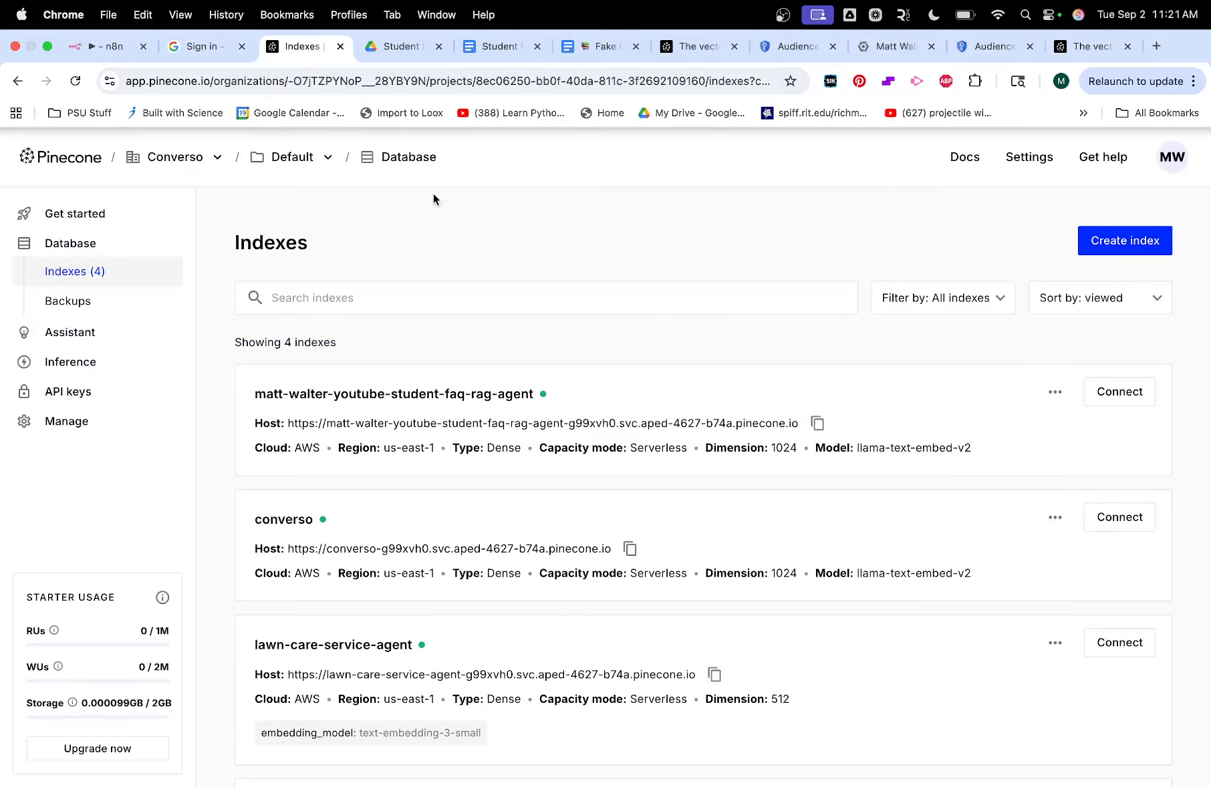
left_click(598, 308)
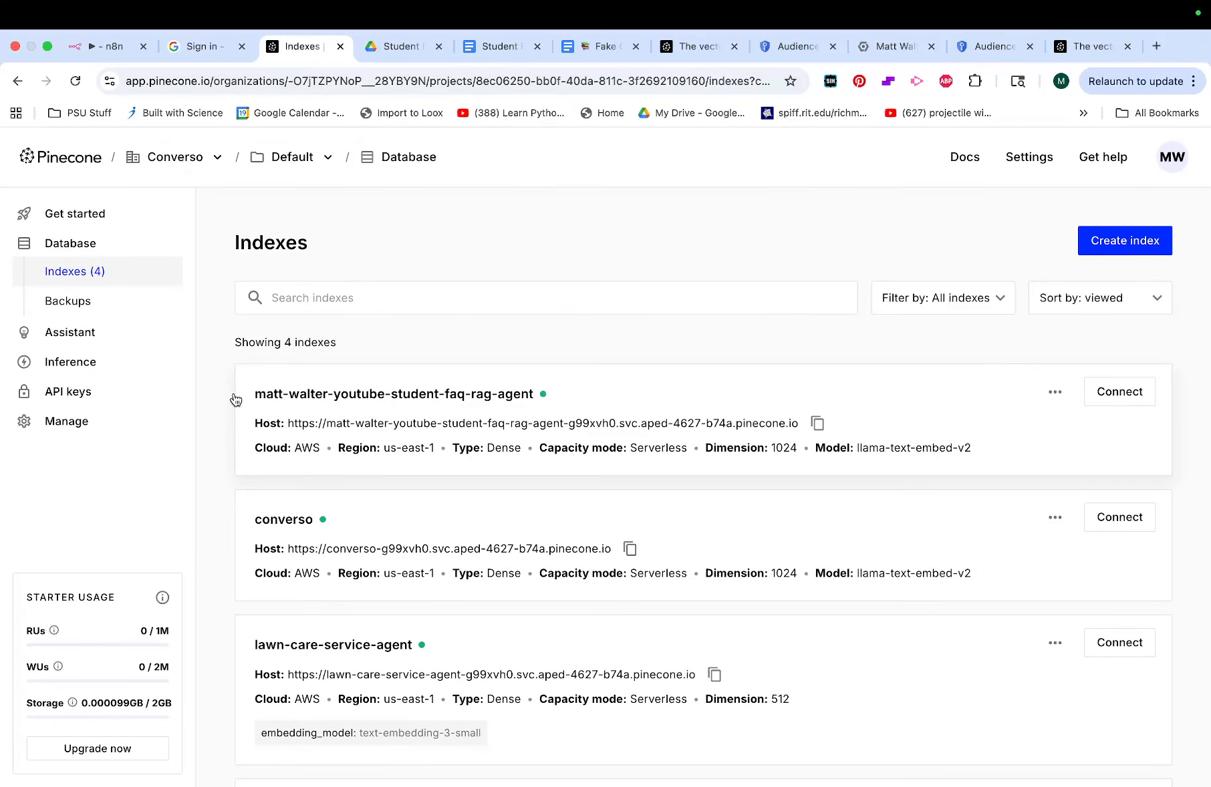
left_click_drag(216, 388, 569, 387)
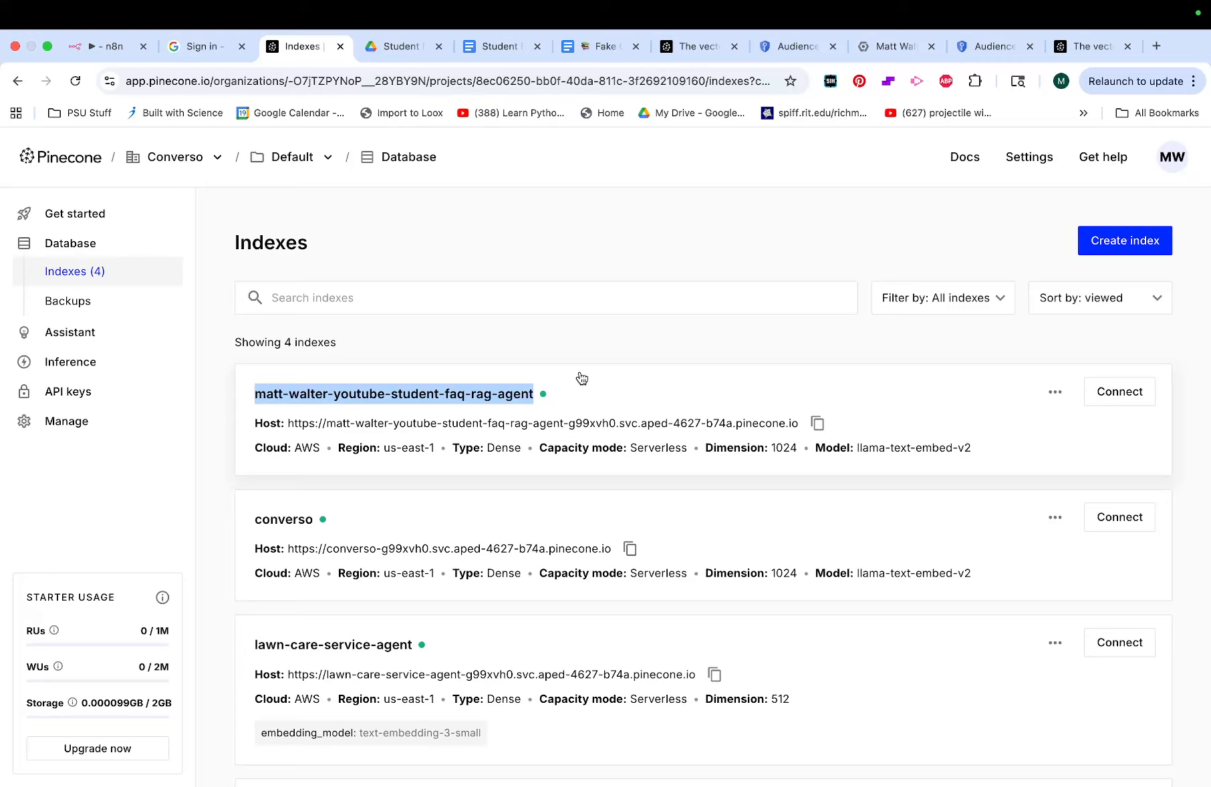
left_click(576, 347)
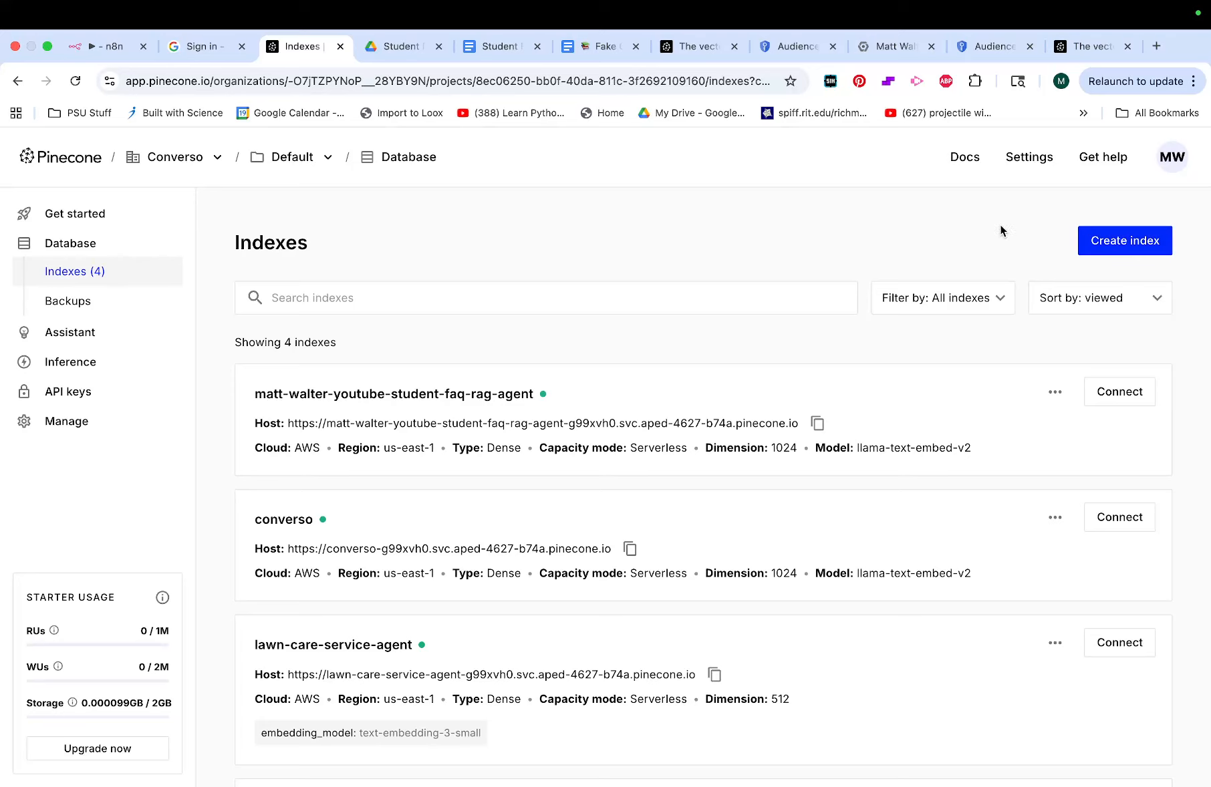
Examine the new index form's embedding model, capacity mode, cloud provider and region options, and cancel without creating an index.
left_click(1144, 249)
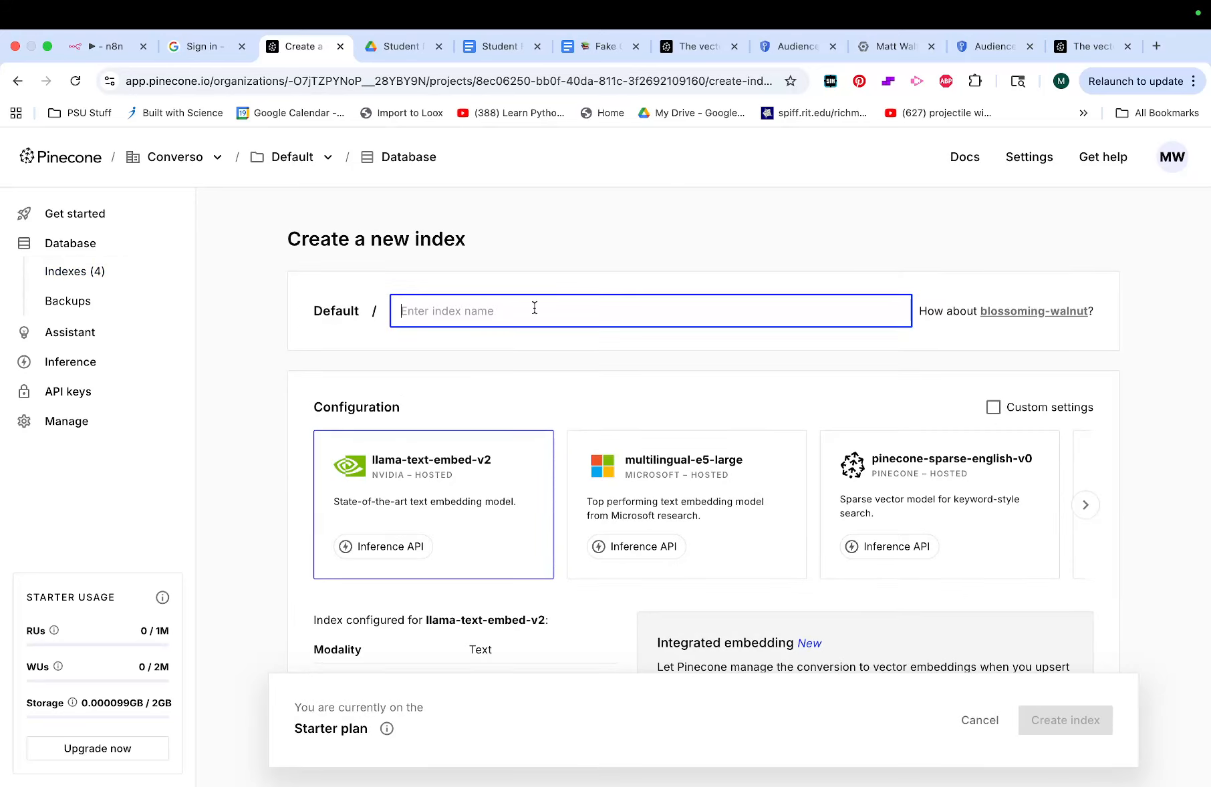
scroll(535, 308, "down", 4)
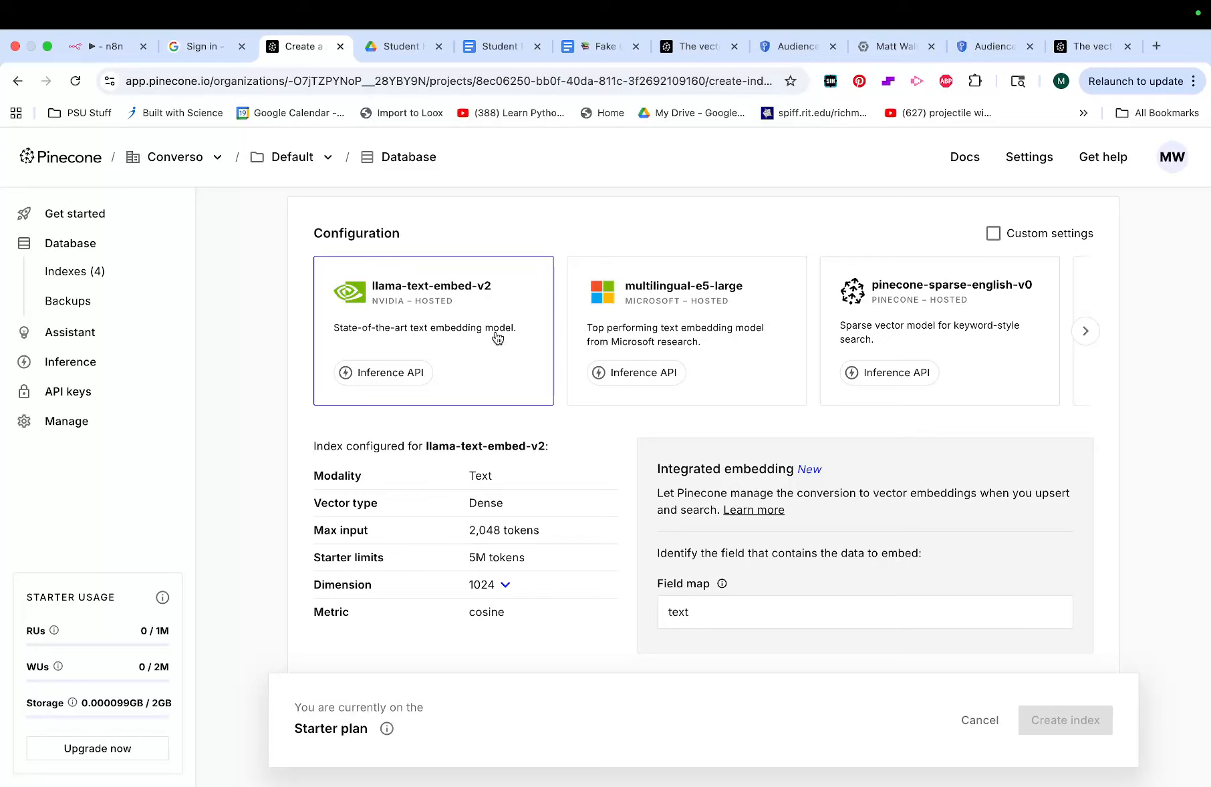
scroll(653, 475, "down", 5)
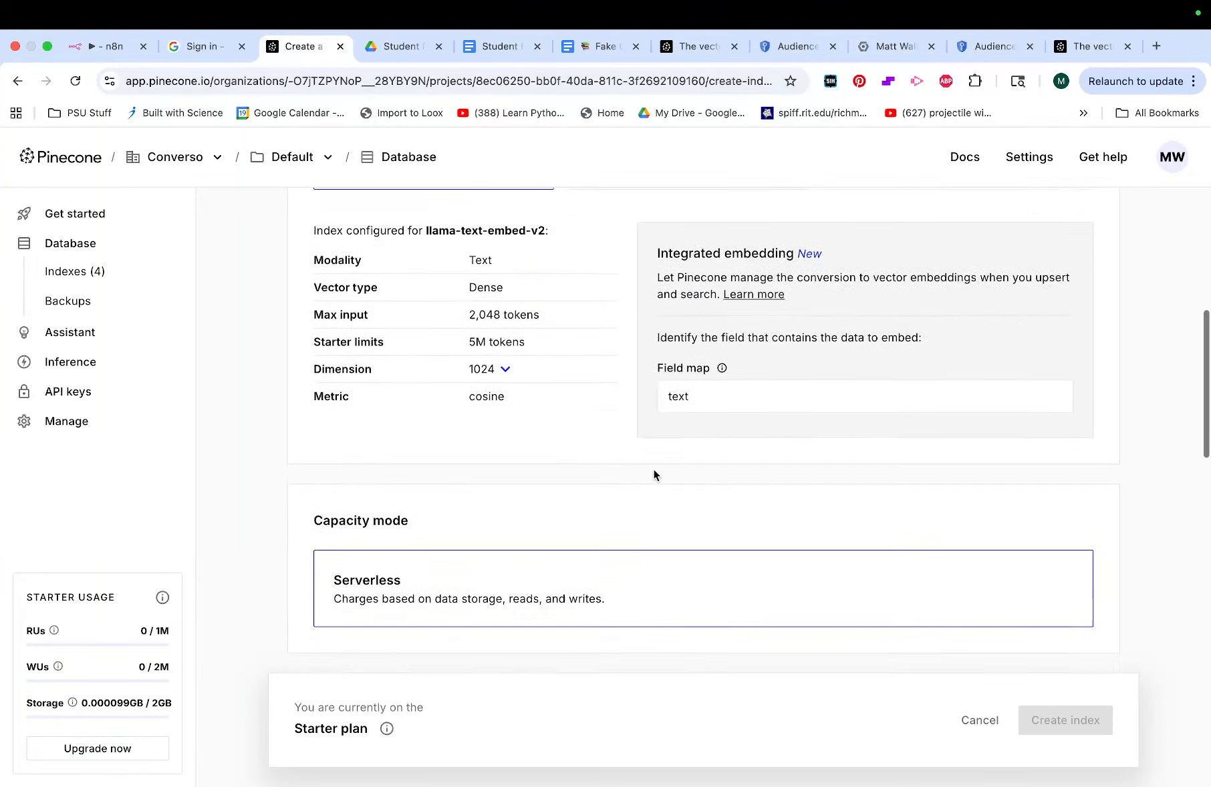
scroll(653, 471, "down", 15)
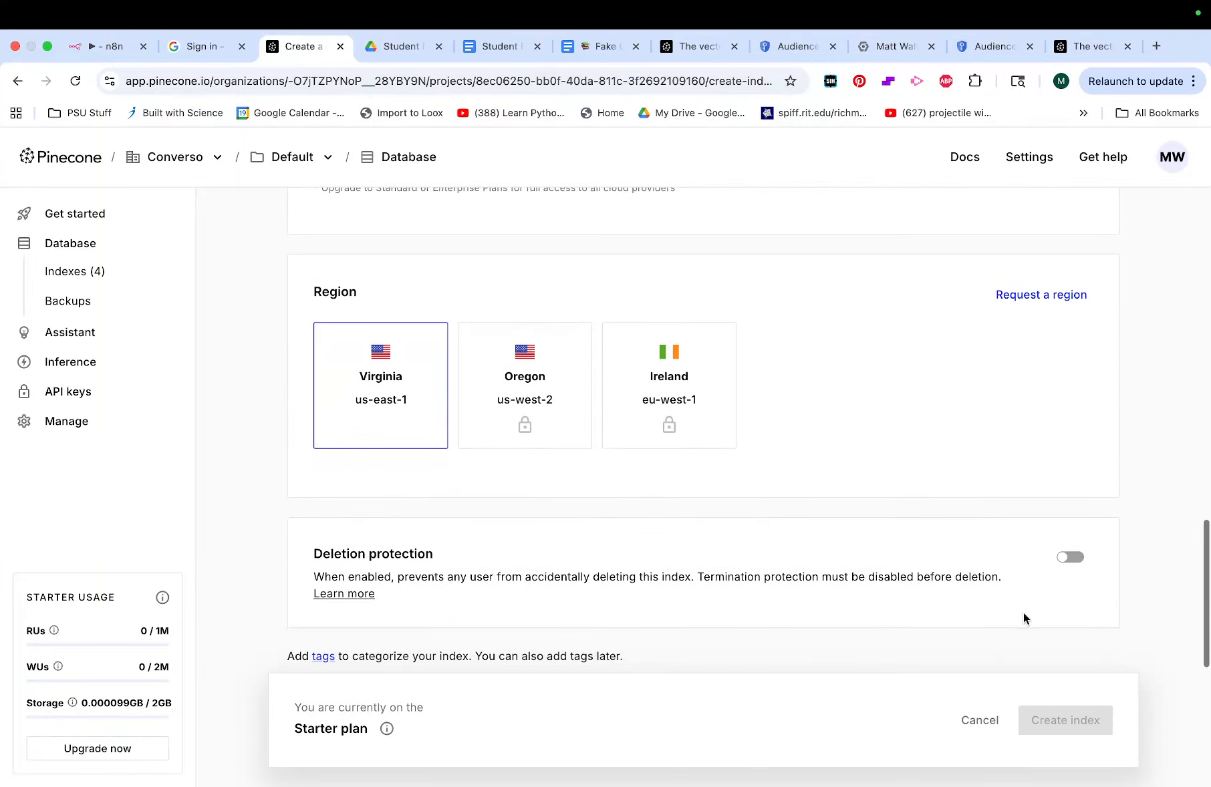
scroll(433, 379, "up", 8)
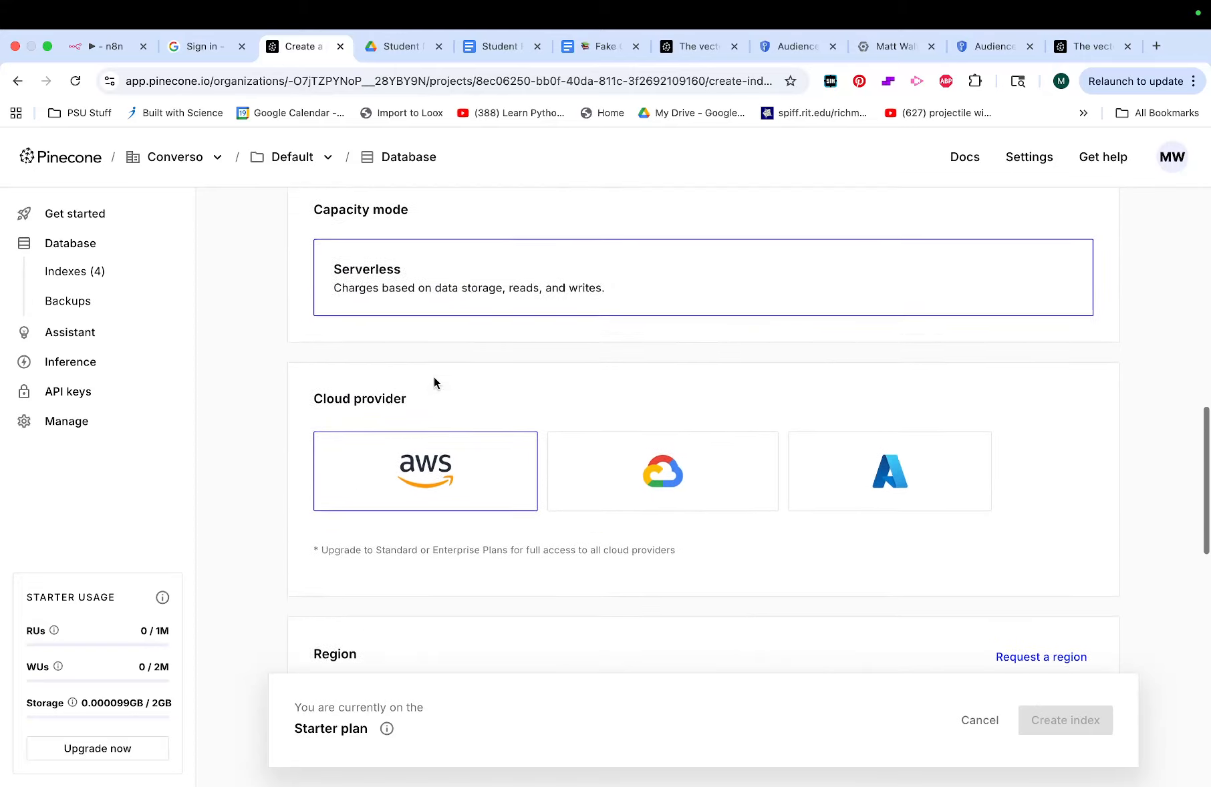
scroll(433, 380, "down", 9)
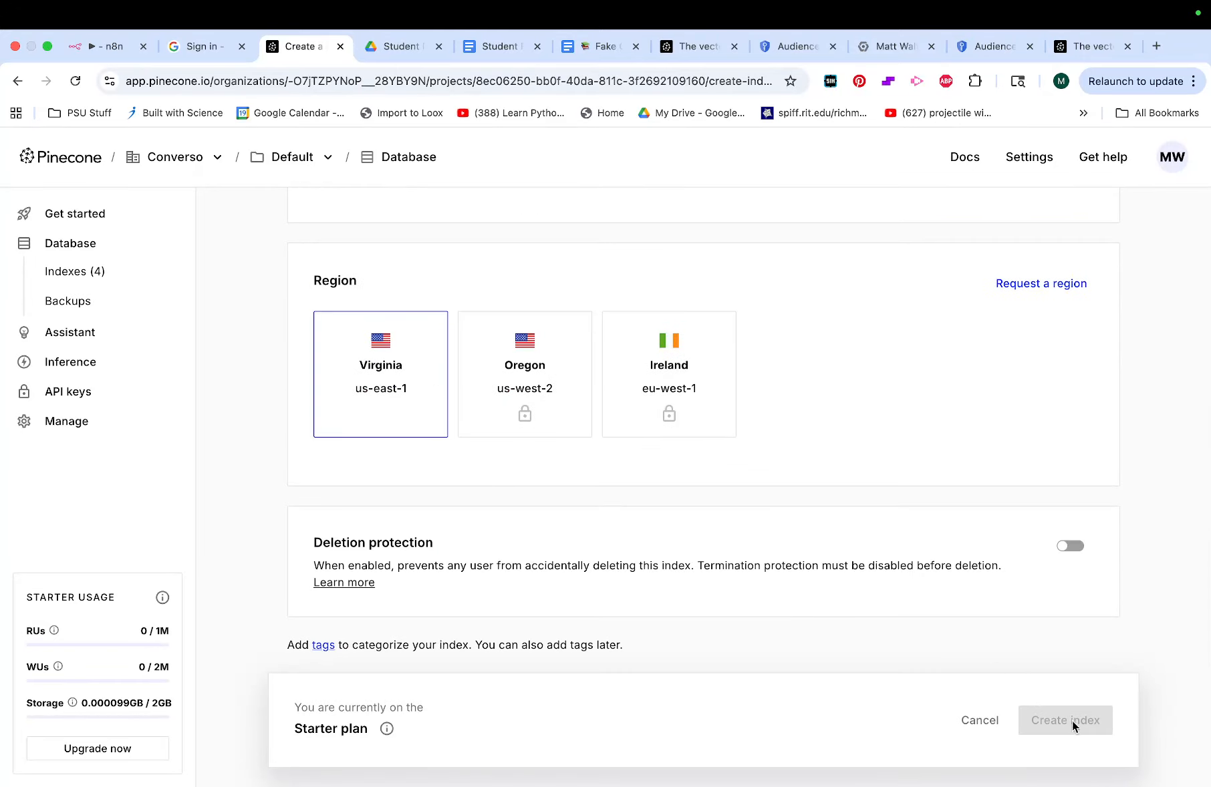
left_click(963, 730)
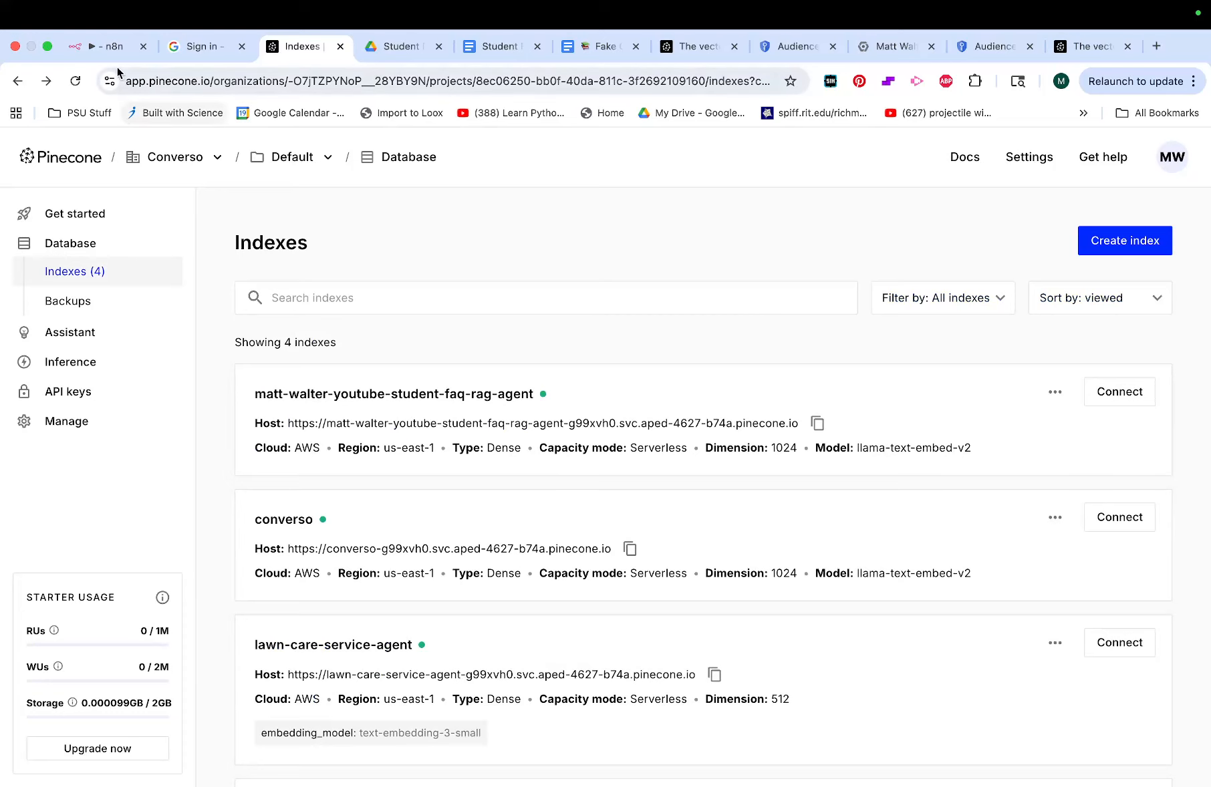
Return to n8n, set the Pinecone Vector Store node's index to the student FAQ RAG agent index, and save the workflow.
left_click(103, 49)
left_click(529, 421)
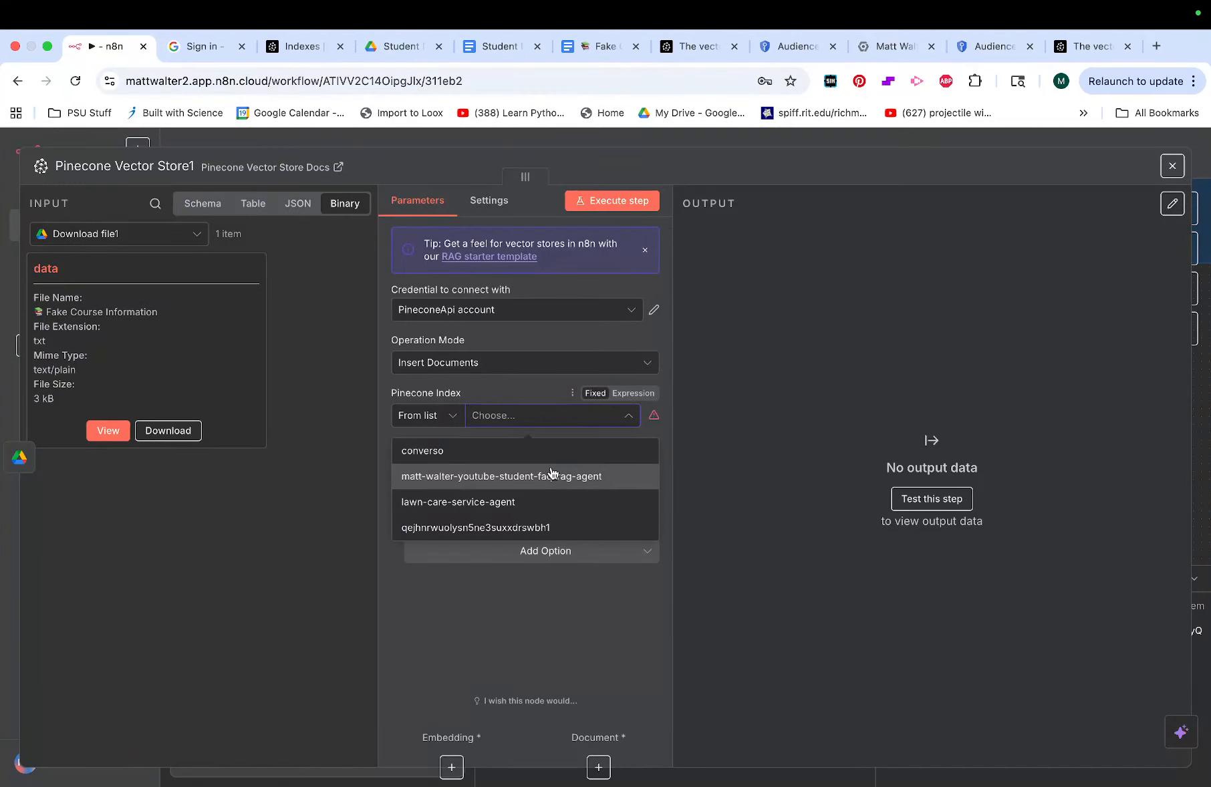
left_click(552, 474)
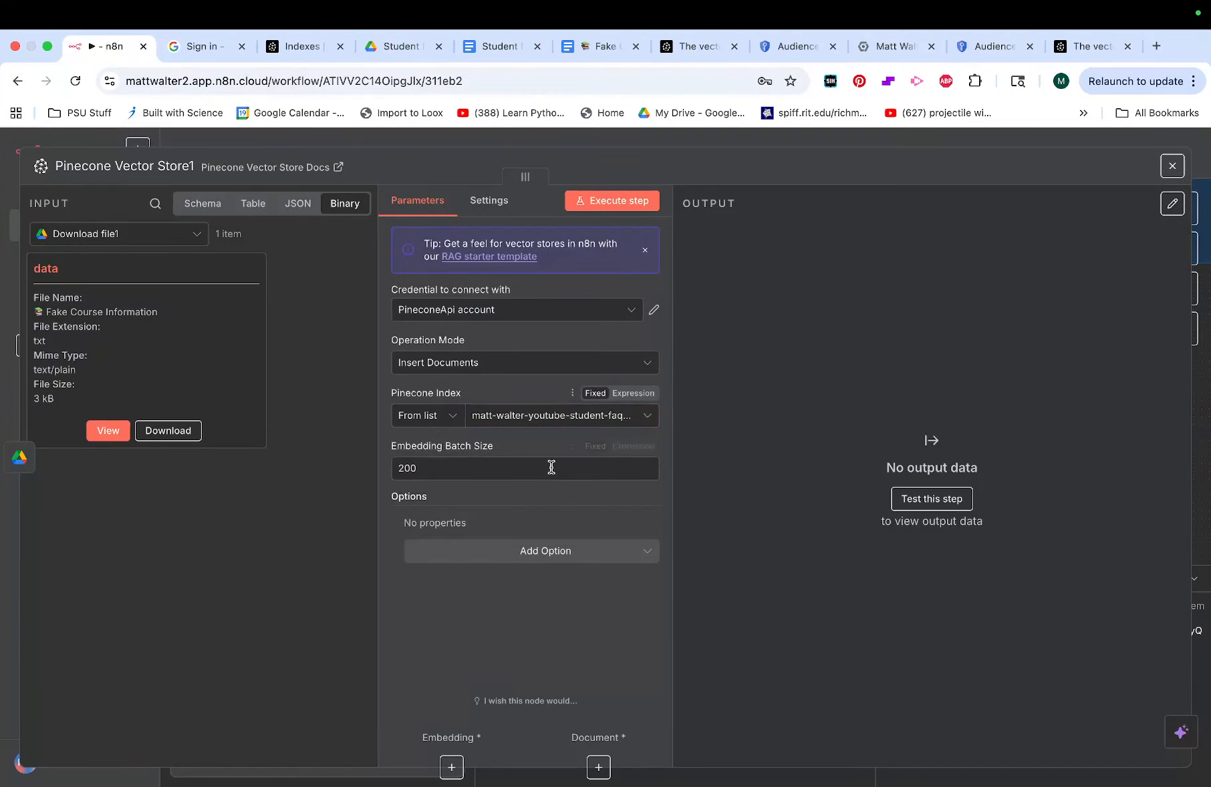
left_click(546, 552)
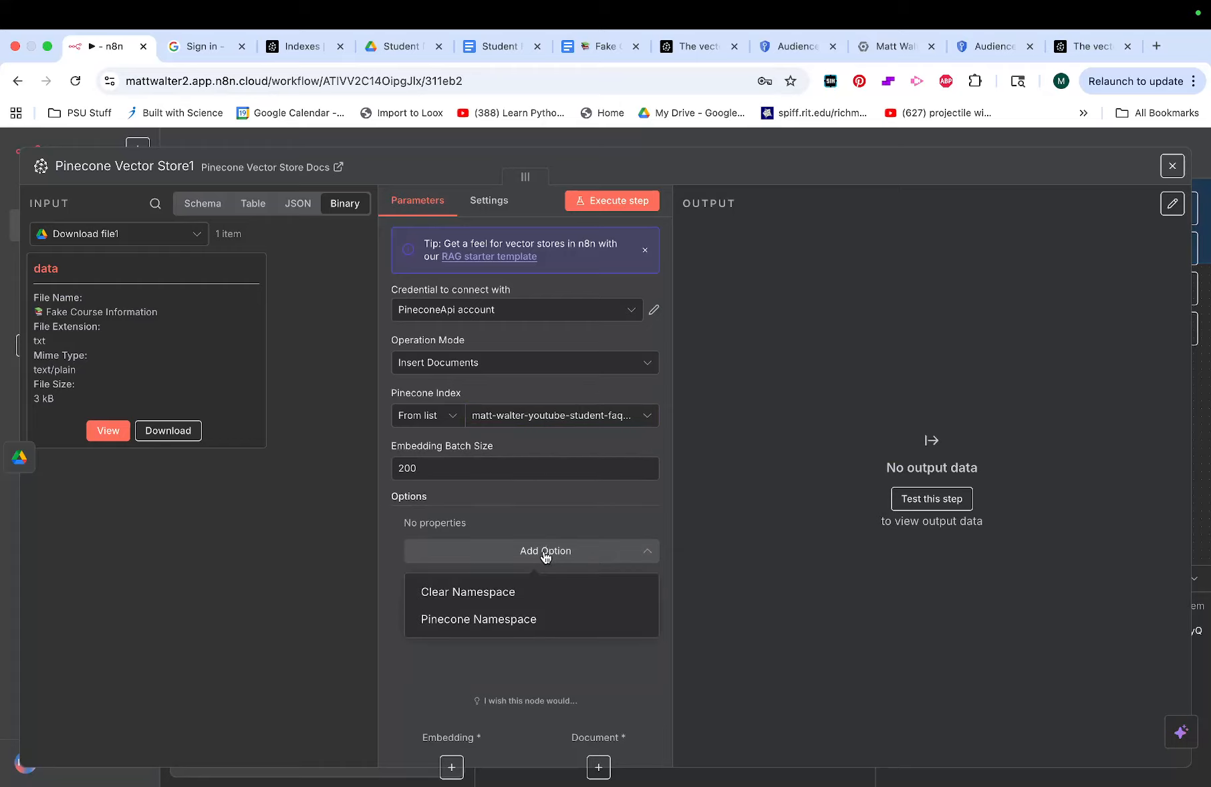
left_click(546, 557)
key("super+s")
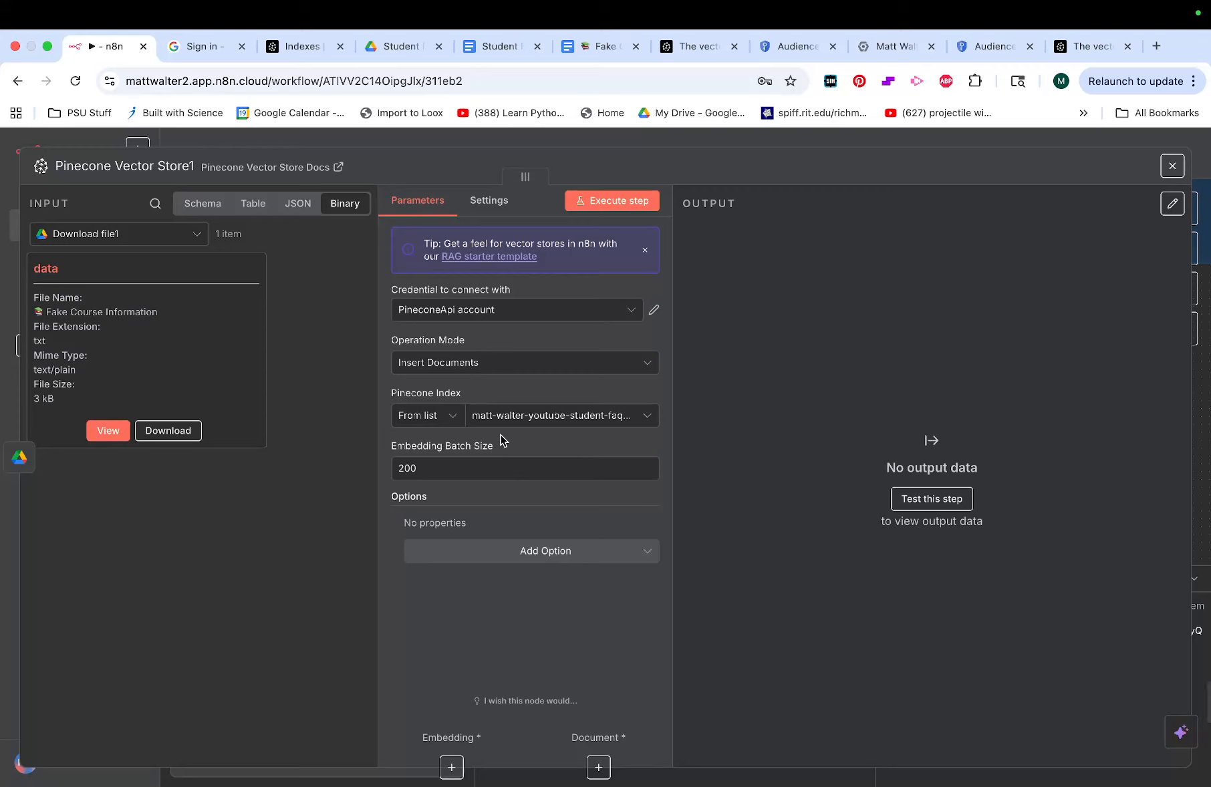
Test the Pinecone Vector Store node, and attach an Embeddings OpenAI sub-node to its embedding connection.
left_click(614, 202)
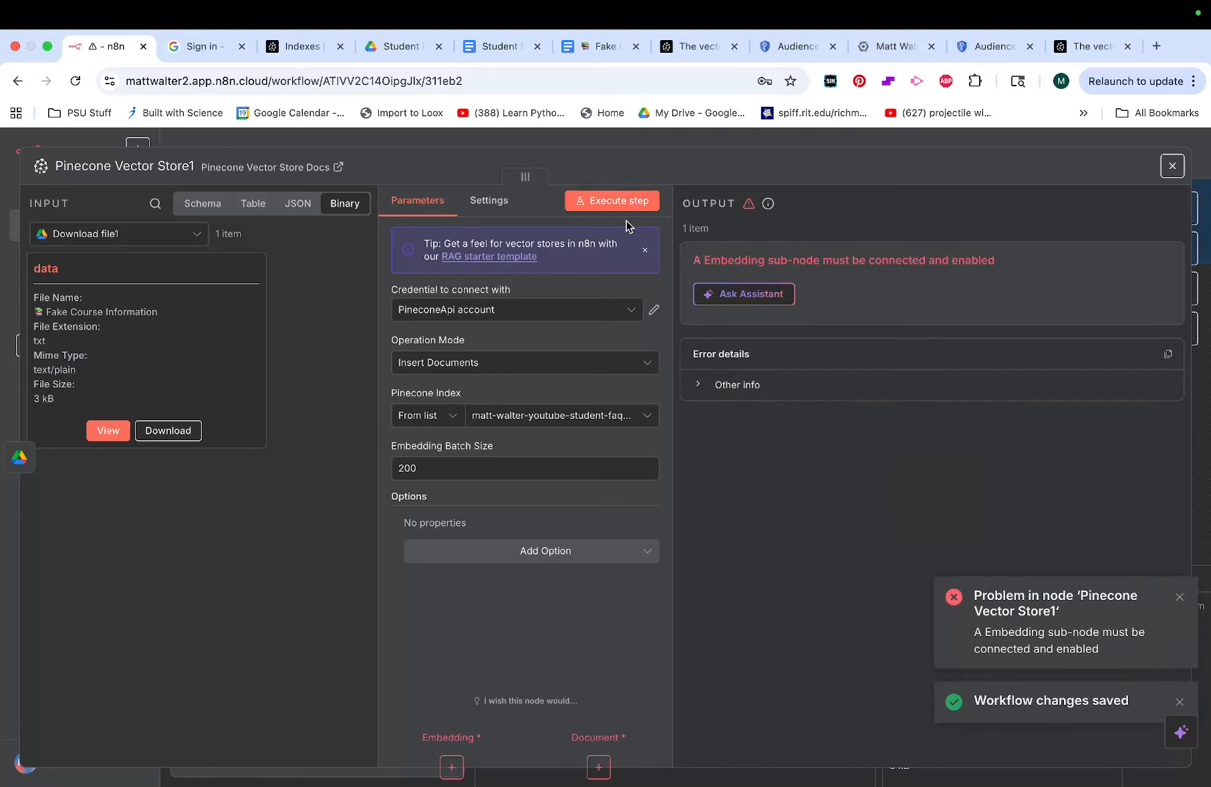
left_click(1172, 166)
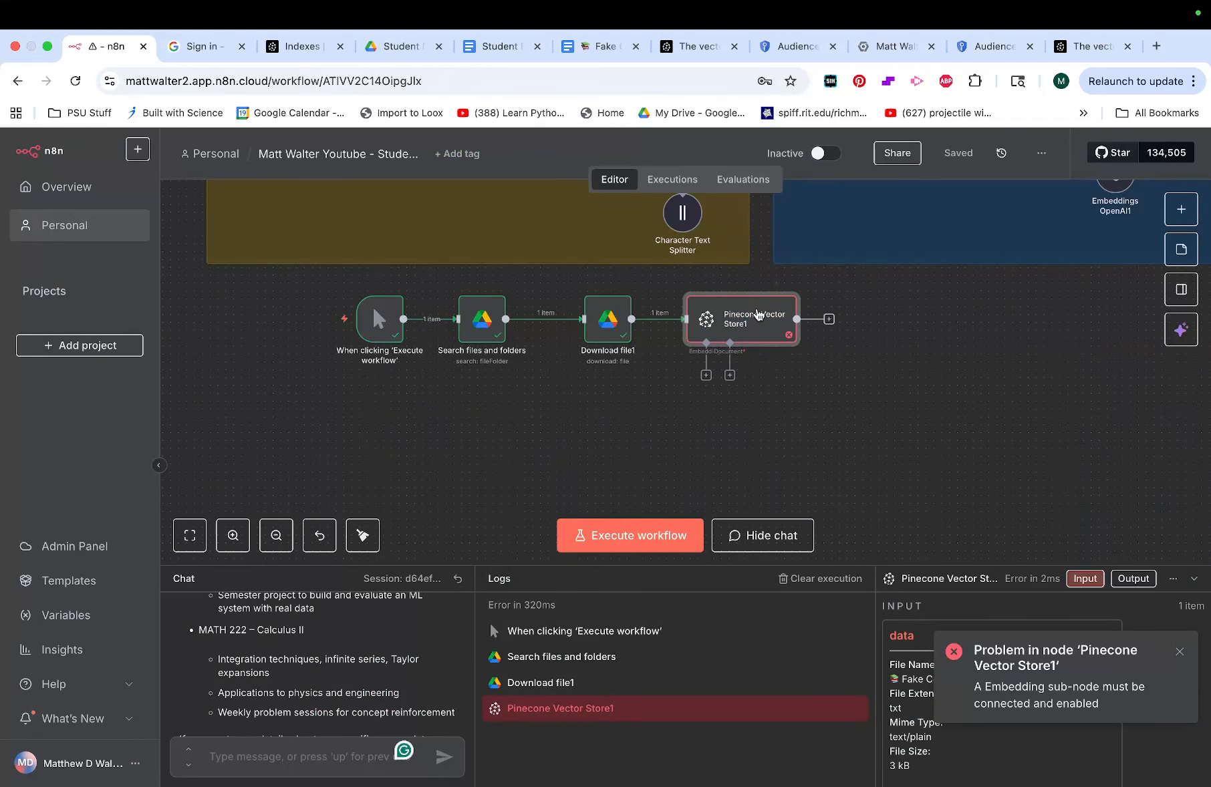
left_click(706, 375)
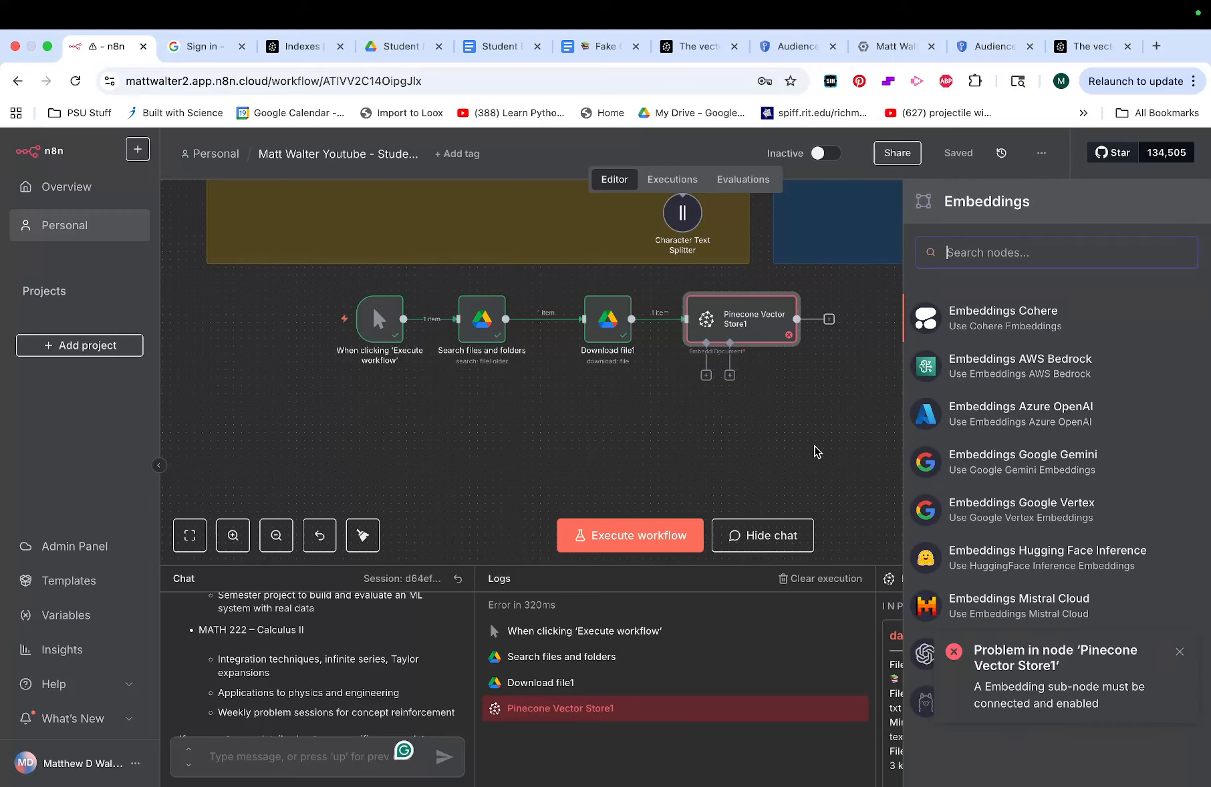
type("openai")
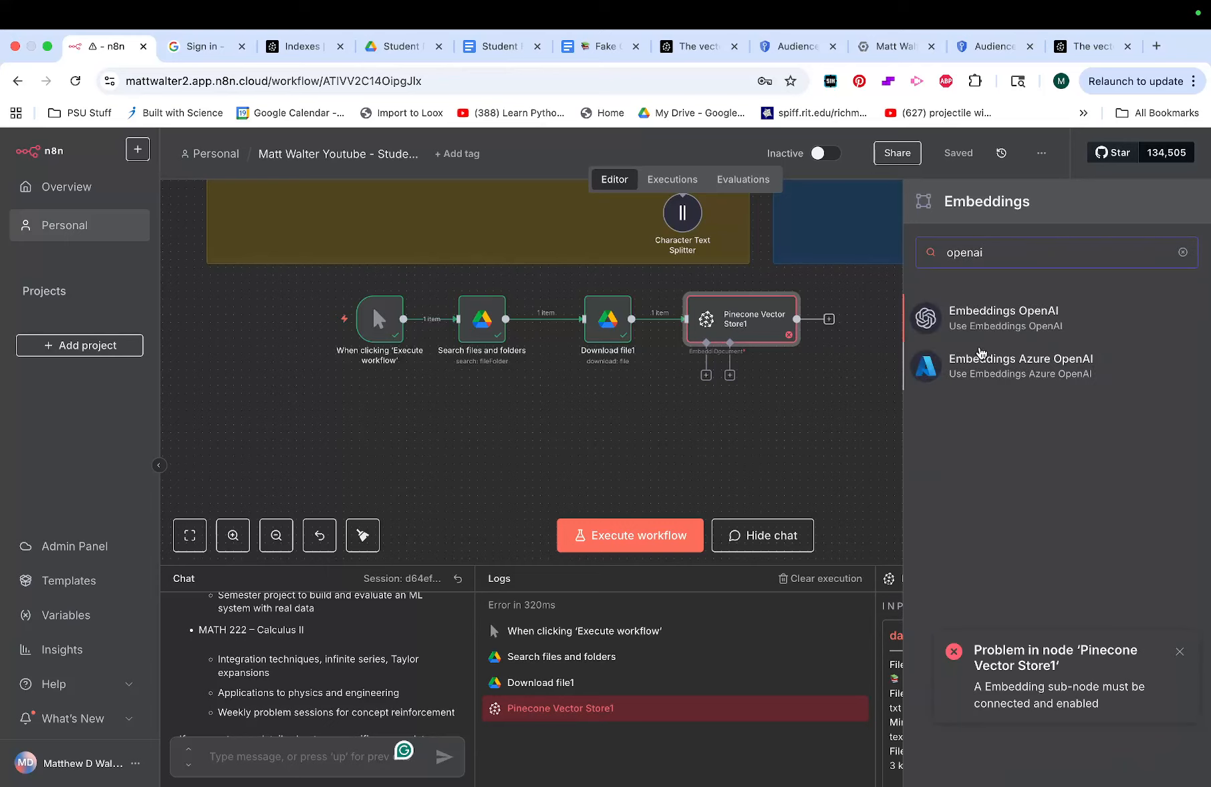
left_click(1015, 324)
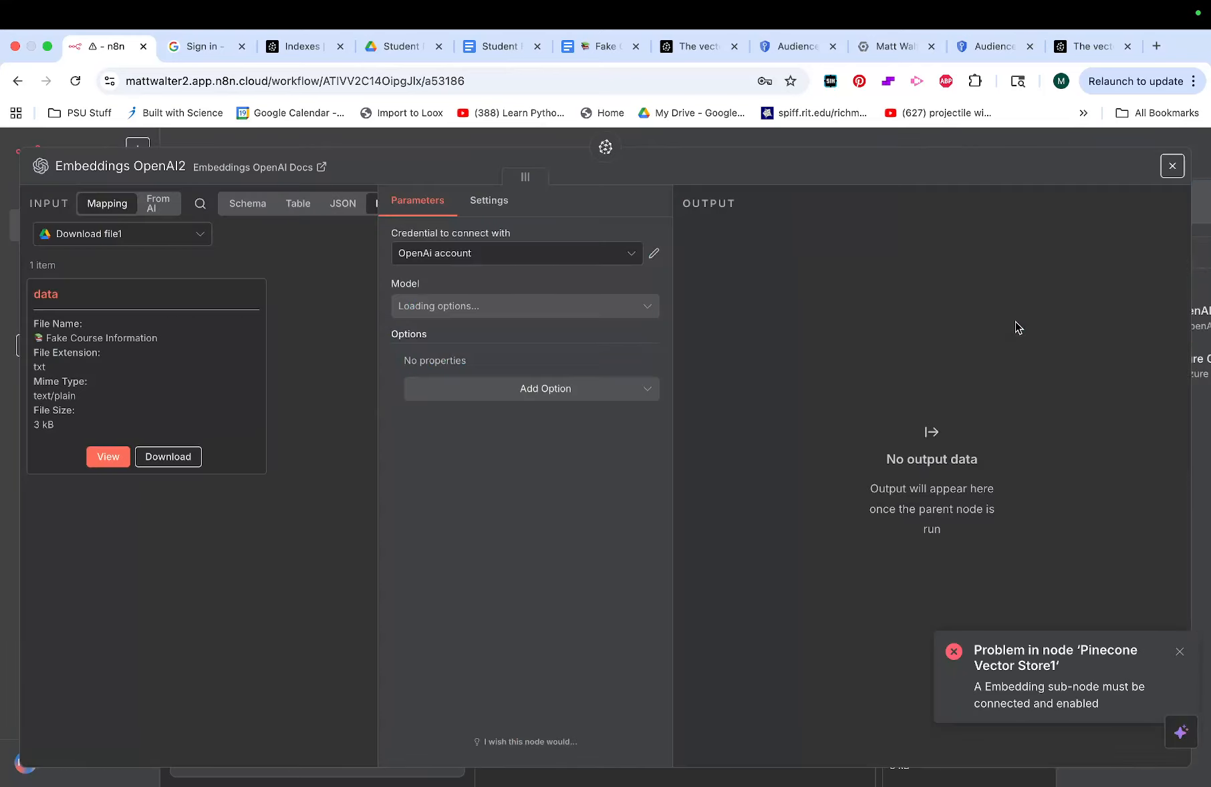
Check the embeddings node's OpenAi account credential without changing it, and place the node directly below its Pinecone Vector Store connector.
left_click(535, 265)
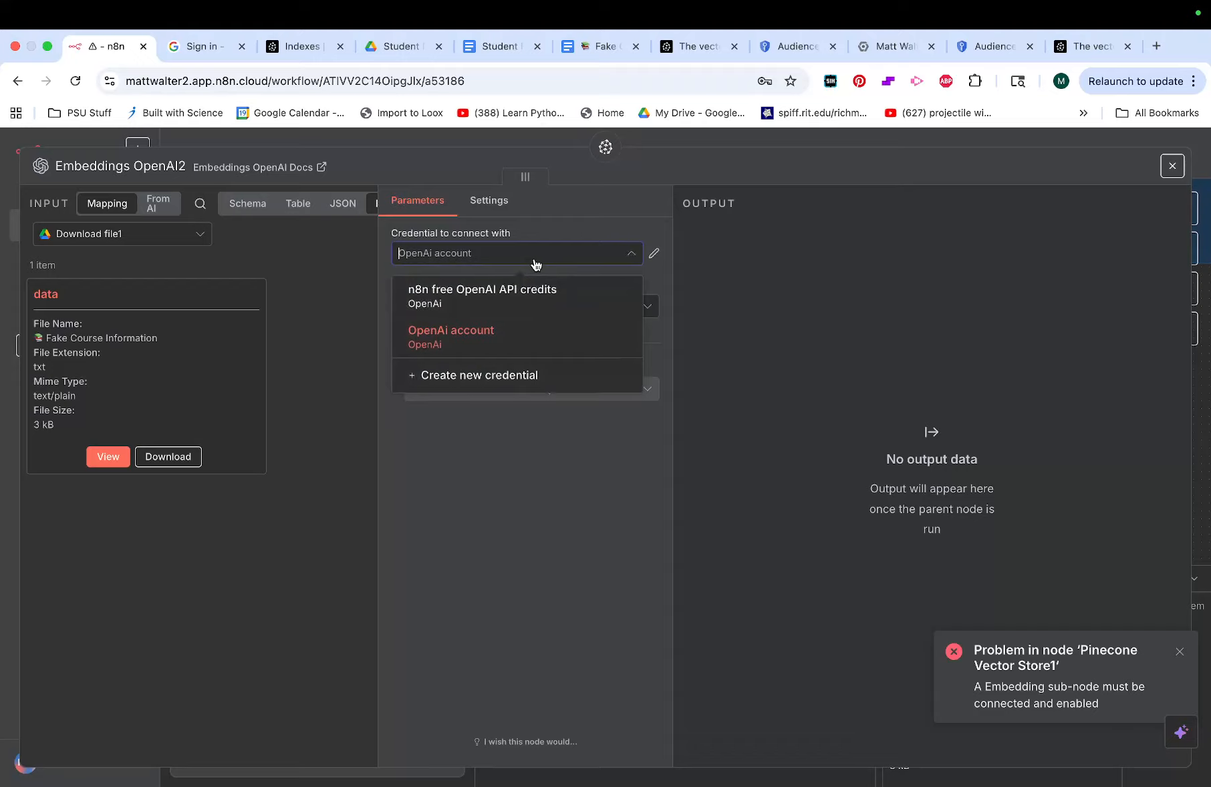
left_click(534, 265)
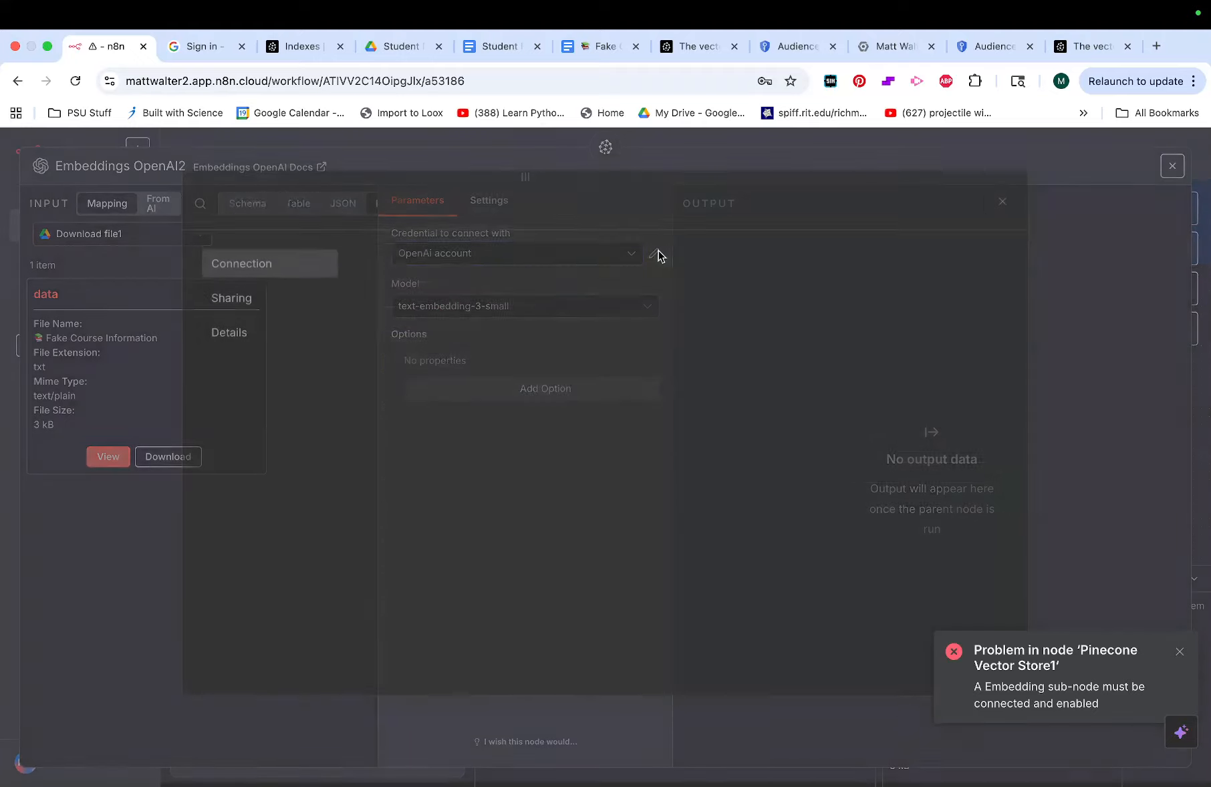
left_click(654, 254)
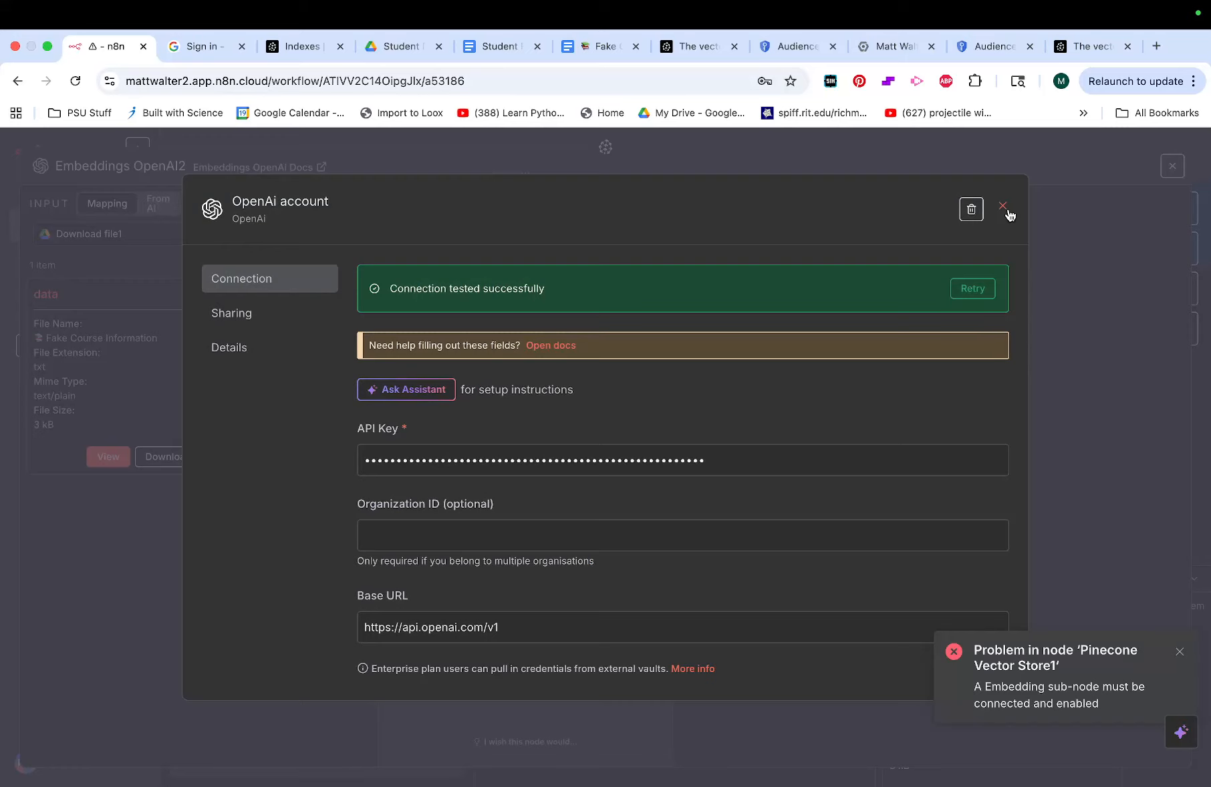
left_click(1003, 207)
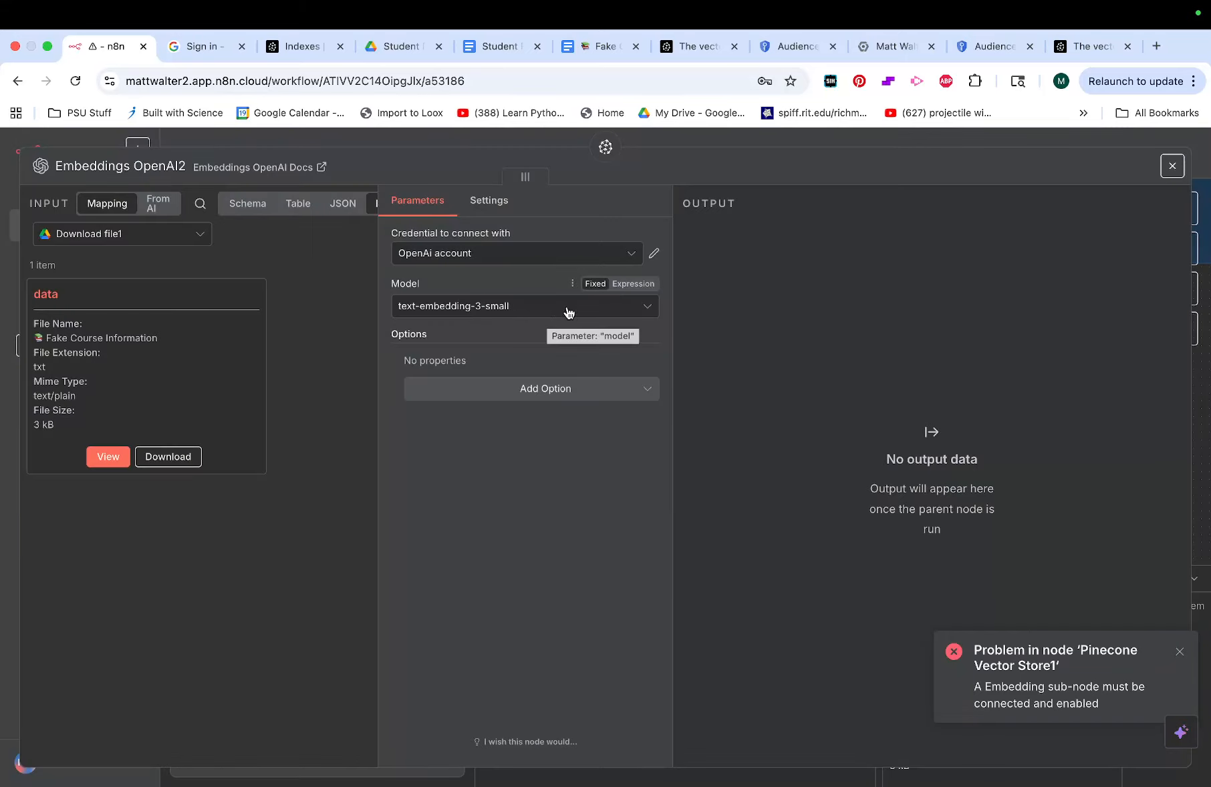
left_click(1172, 165)
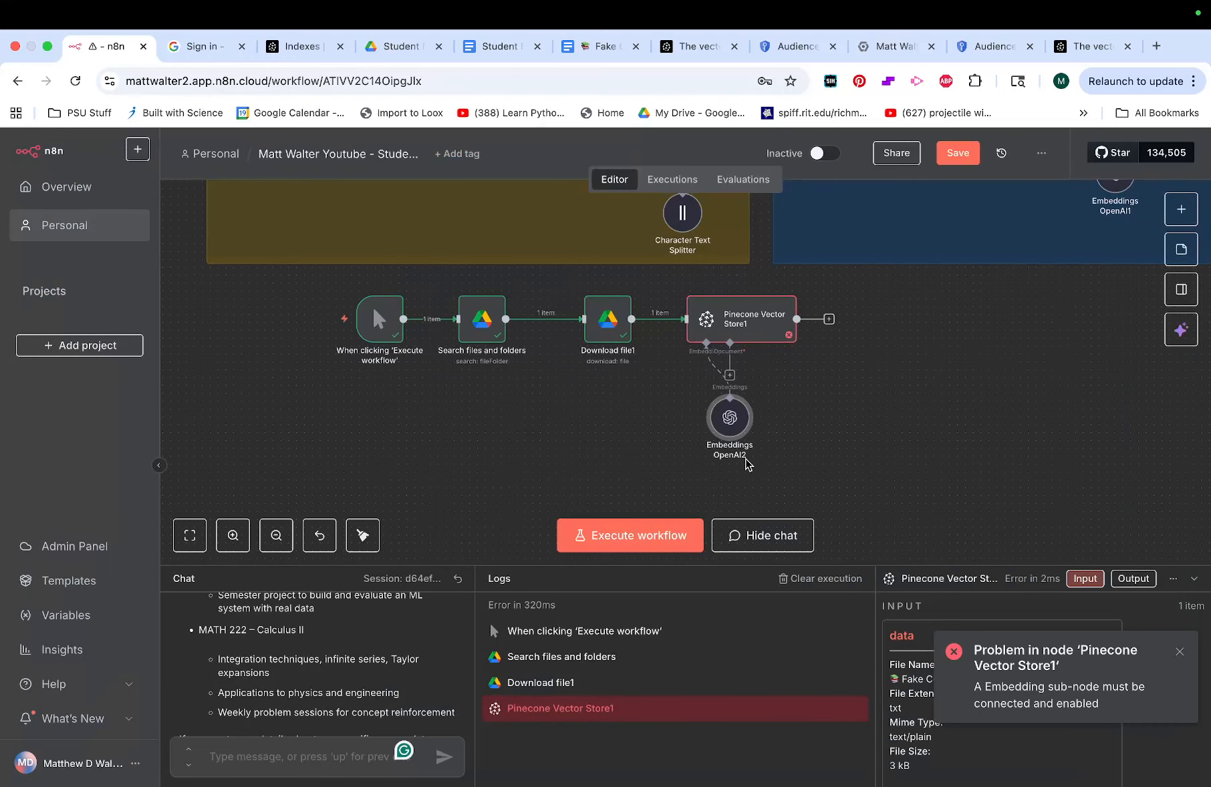
left_click_drag(728, 426, 705, 418)
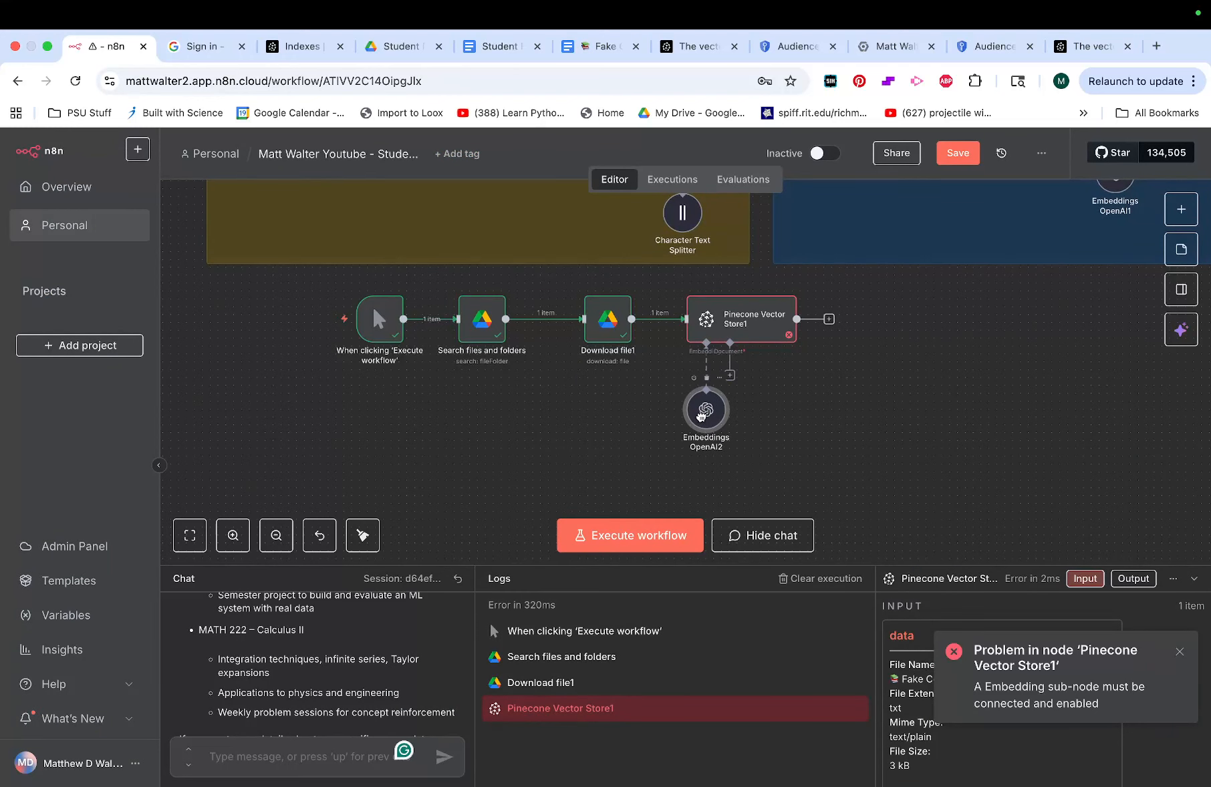
Attach a Default Data Loader to the Pinecone Vector Store's document connection, with data type Binary and text splitting Custom.
left_click(731, 376)
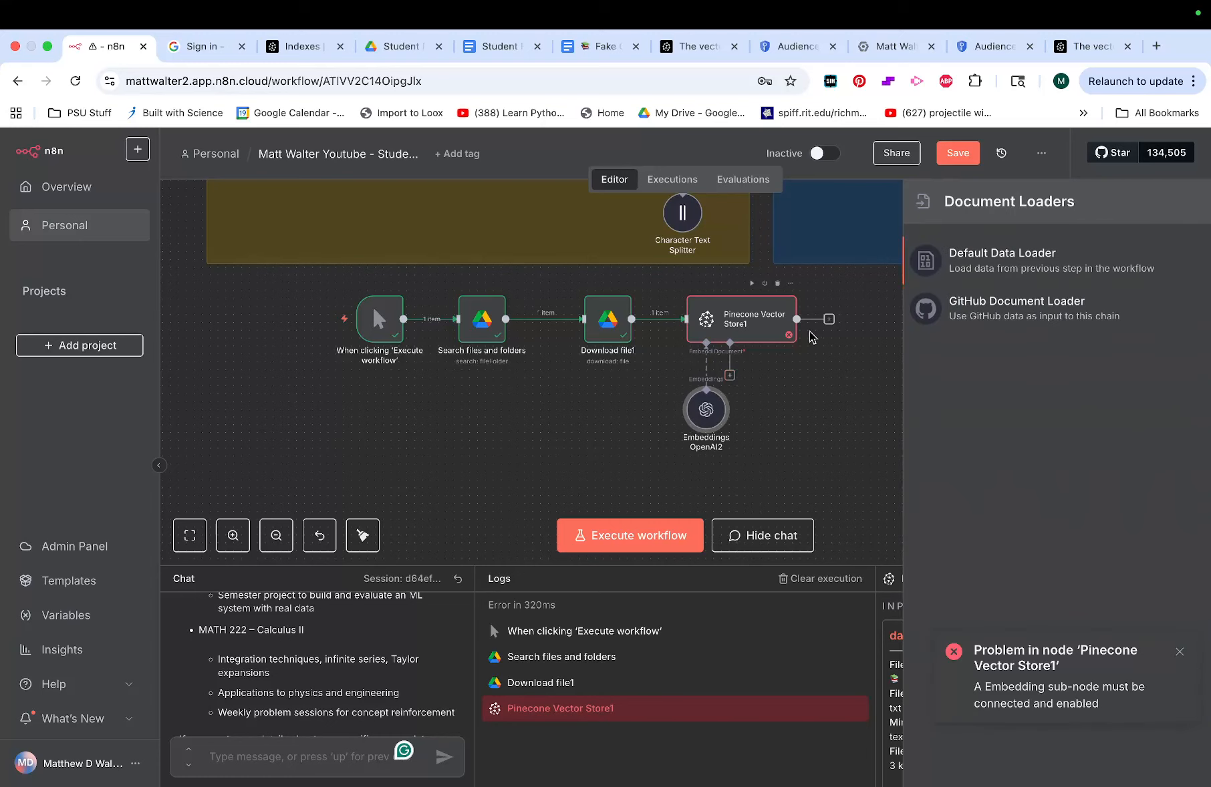
left_click(1054, 272)
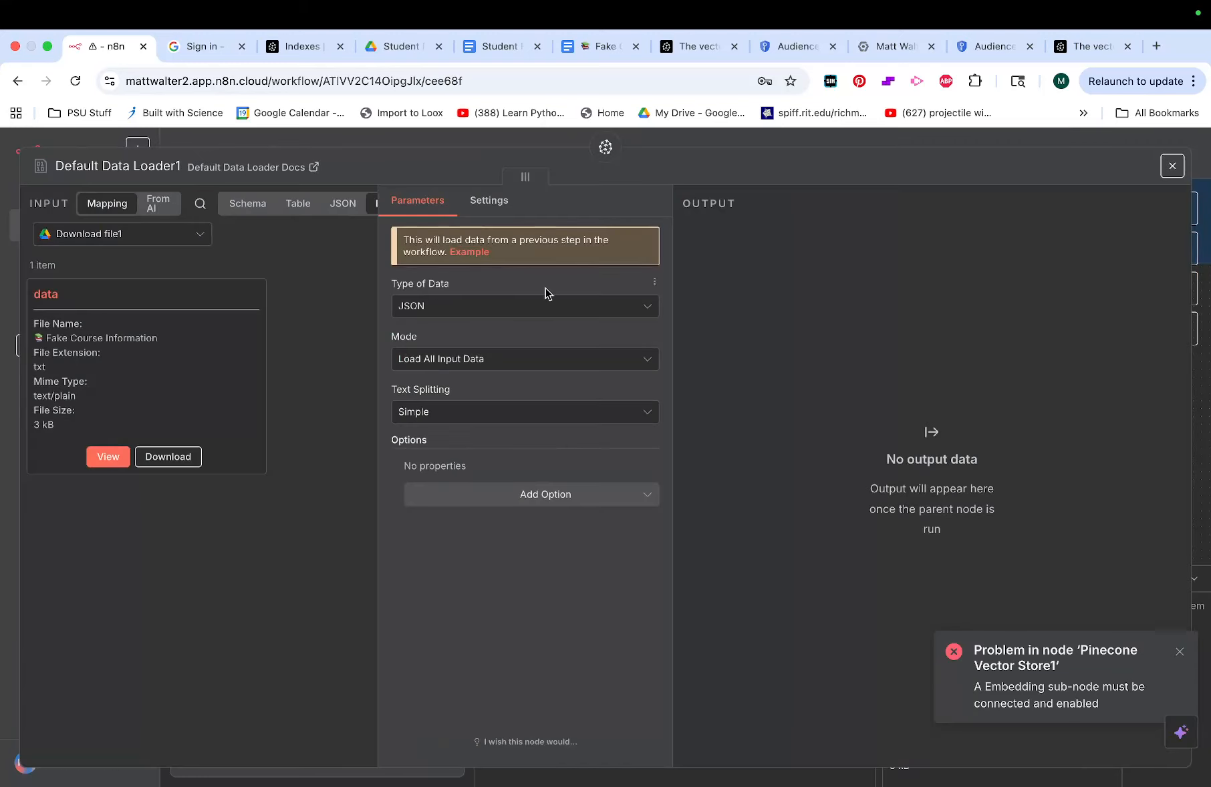
left_click(518, 308)
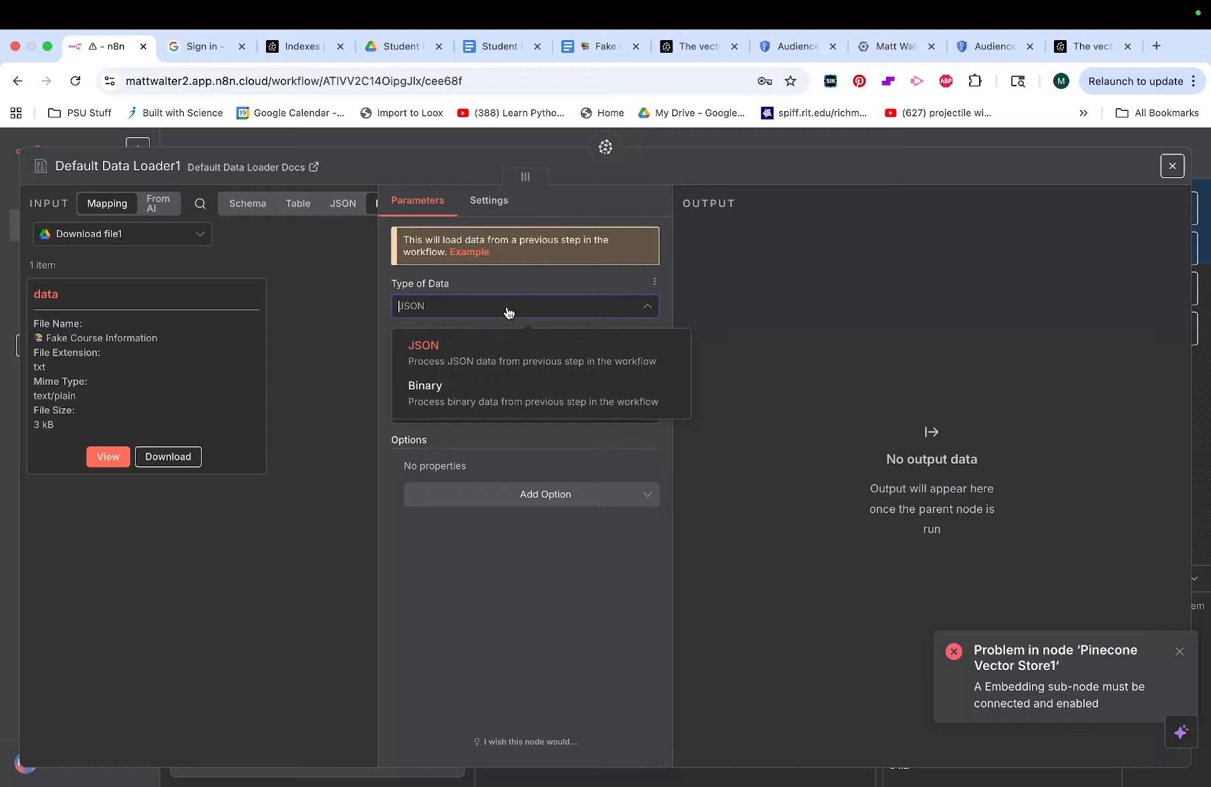
left_click(451, 401)
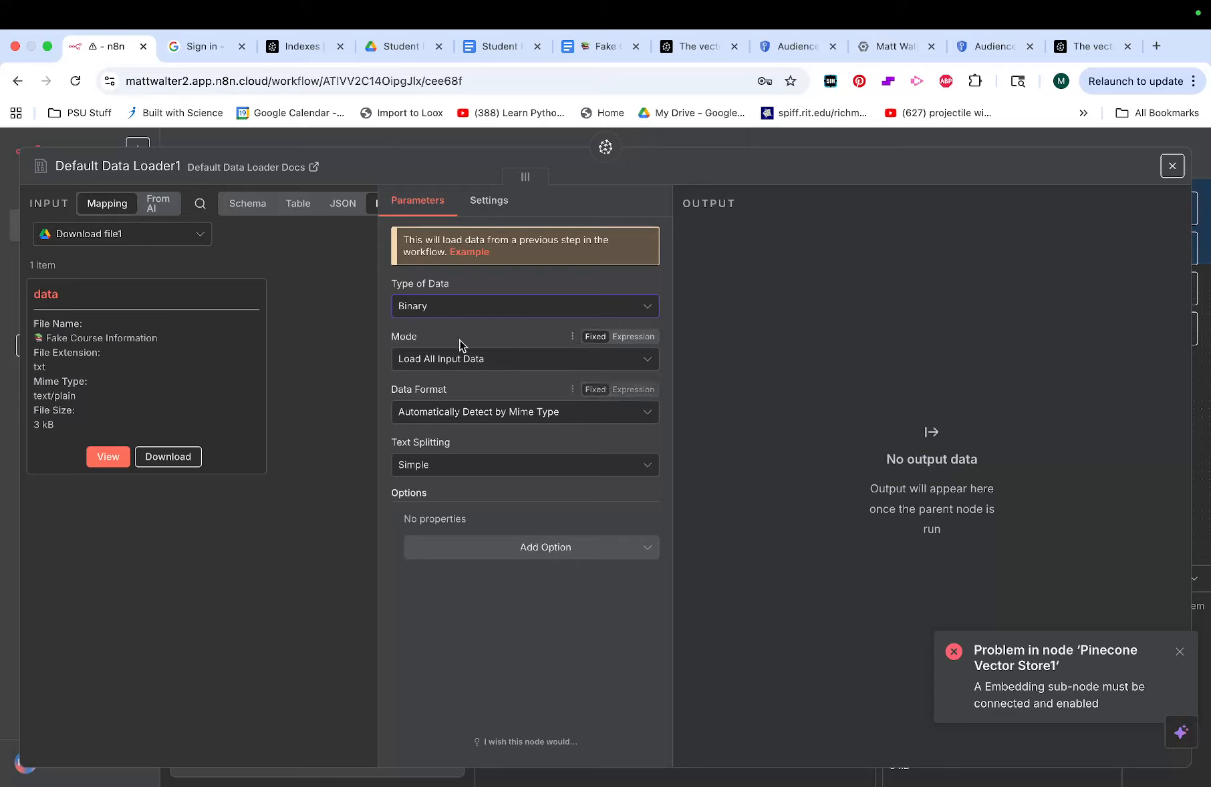
left_click(503, 471)
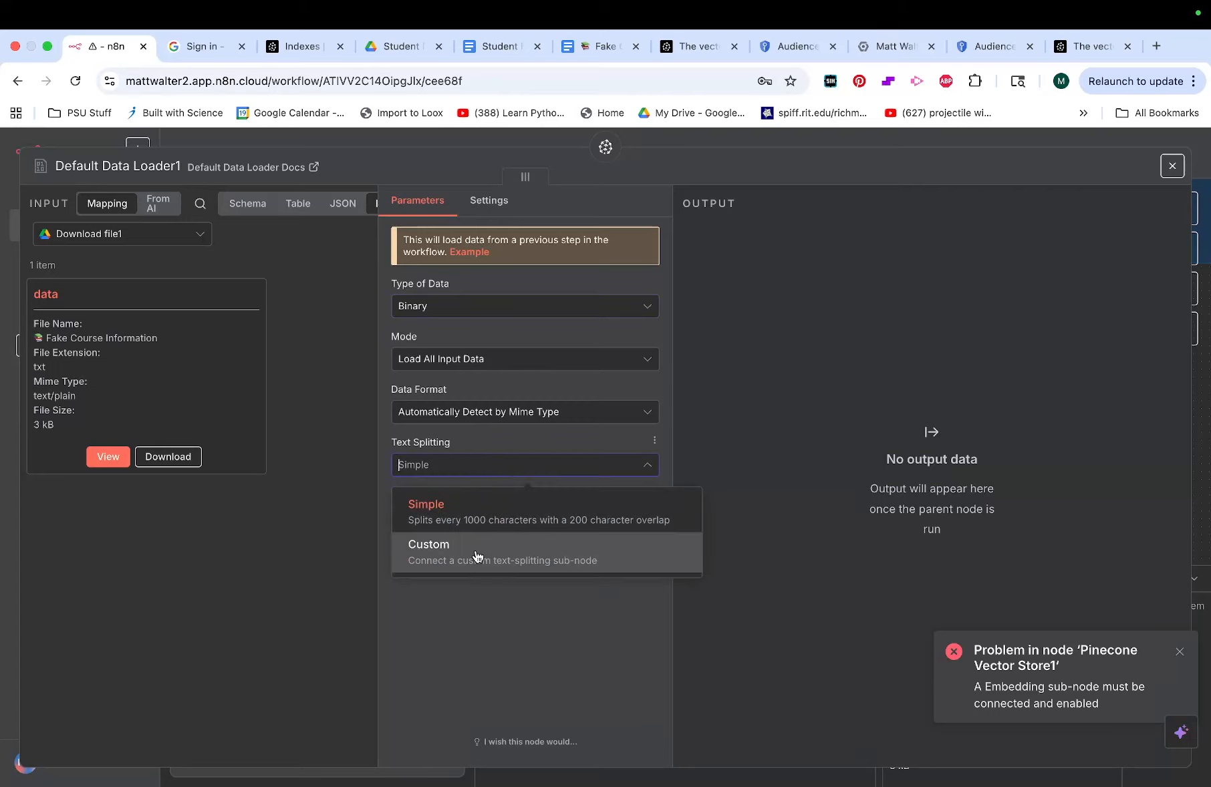
left_click(477, 556)
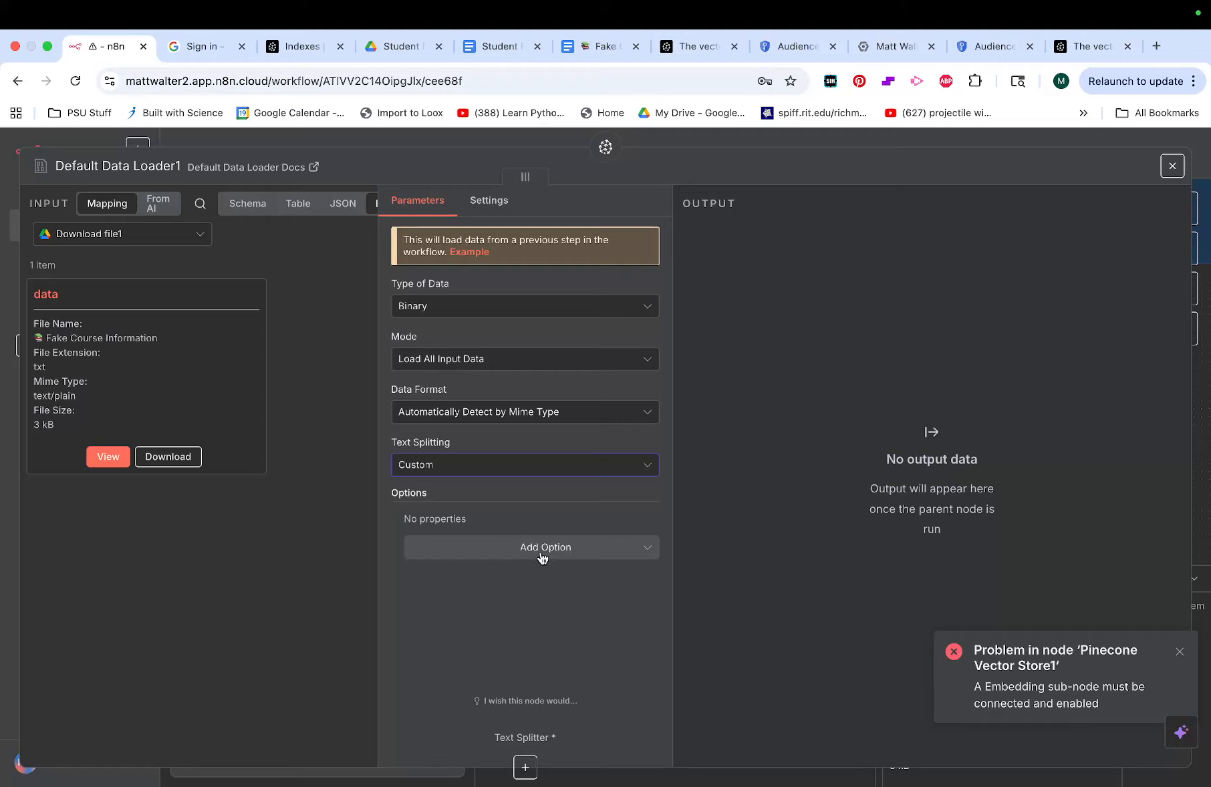
Add a Character Text Splitter to the data loader and set its chunk size to 500.
left_click(526, 768)
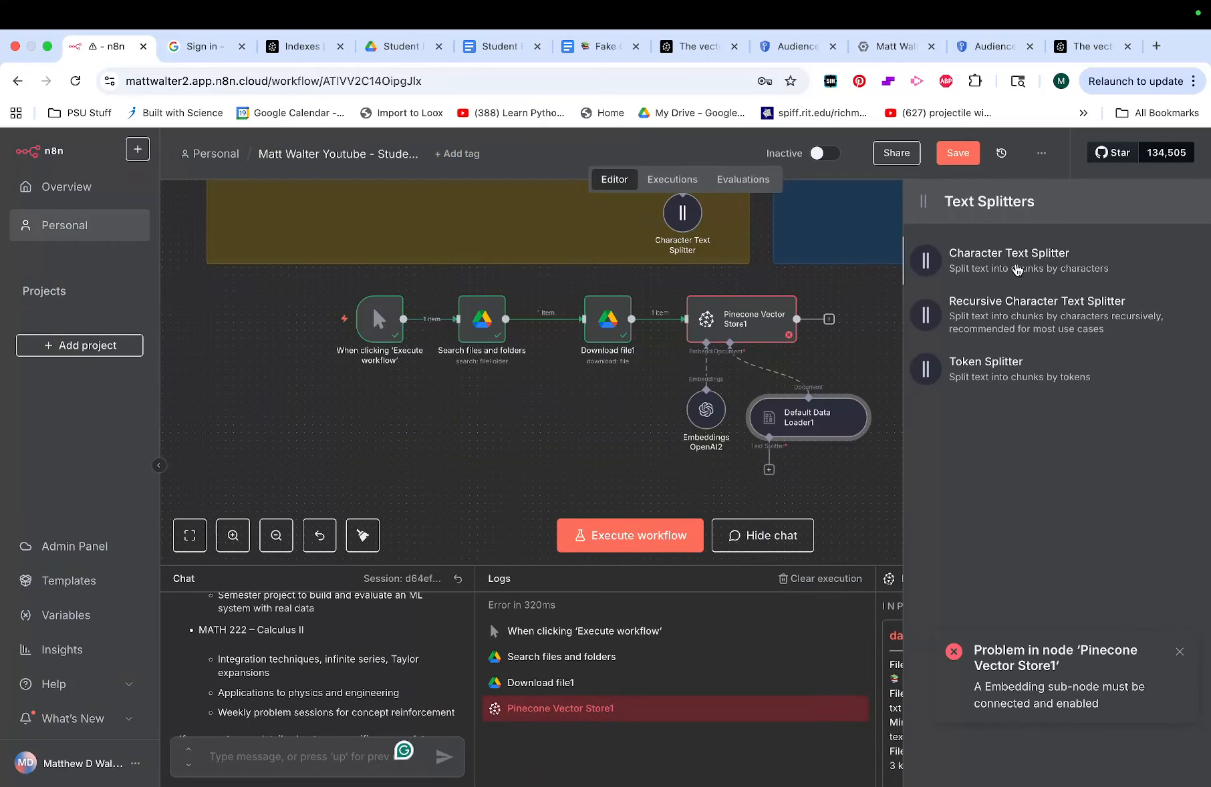
left_click(1028, 263)
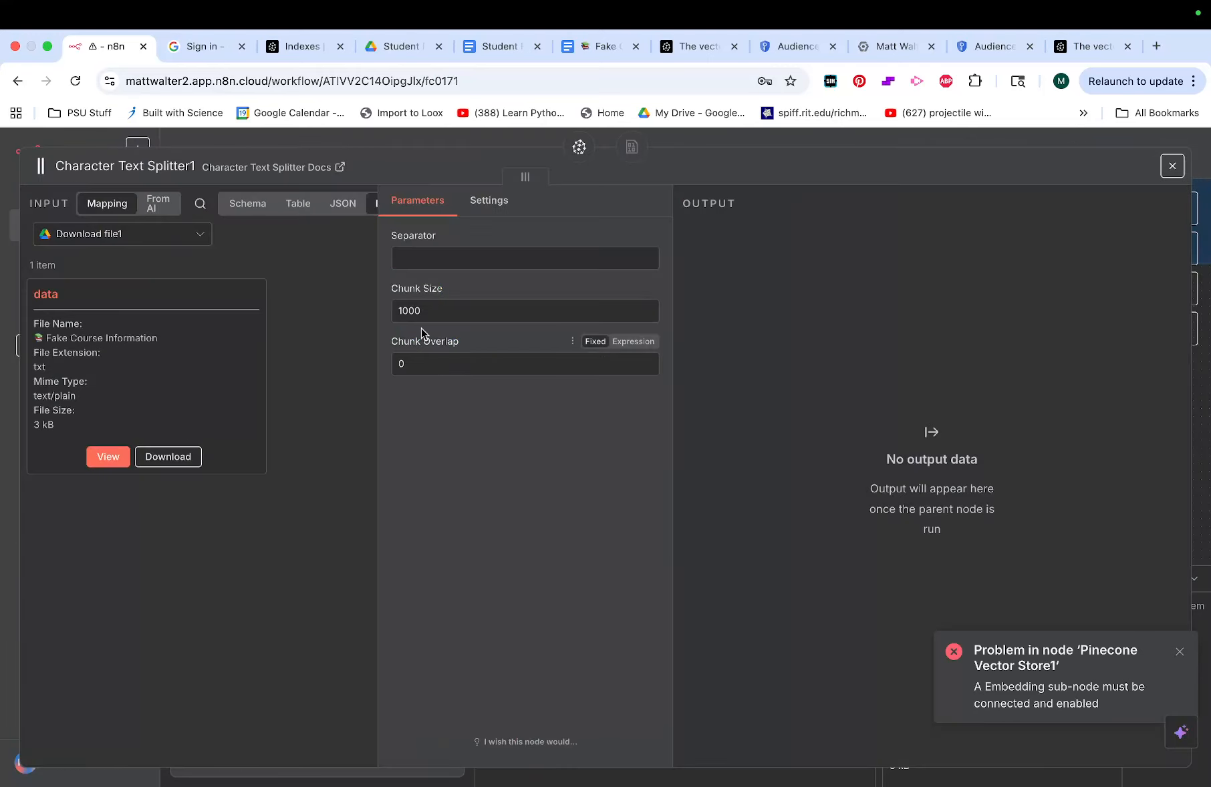
left_click_drag(447, 310, 393, 310)
key("BackSpace")
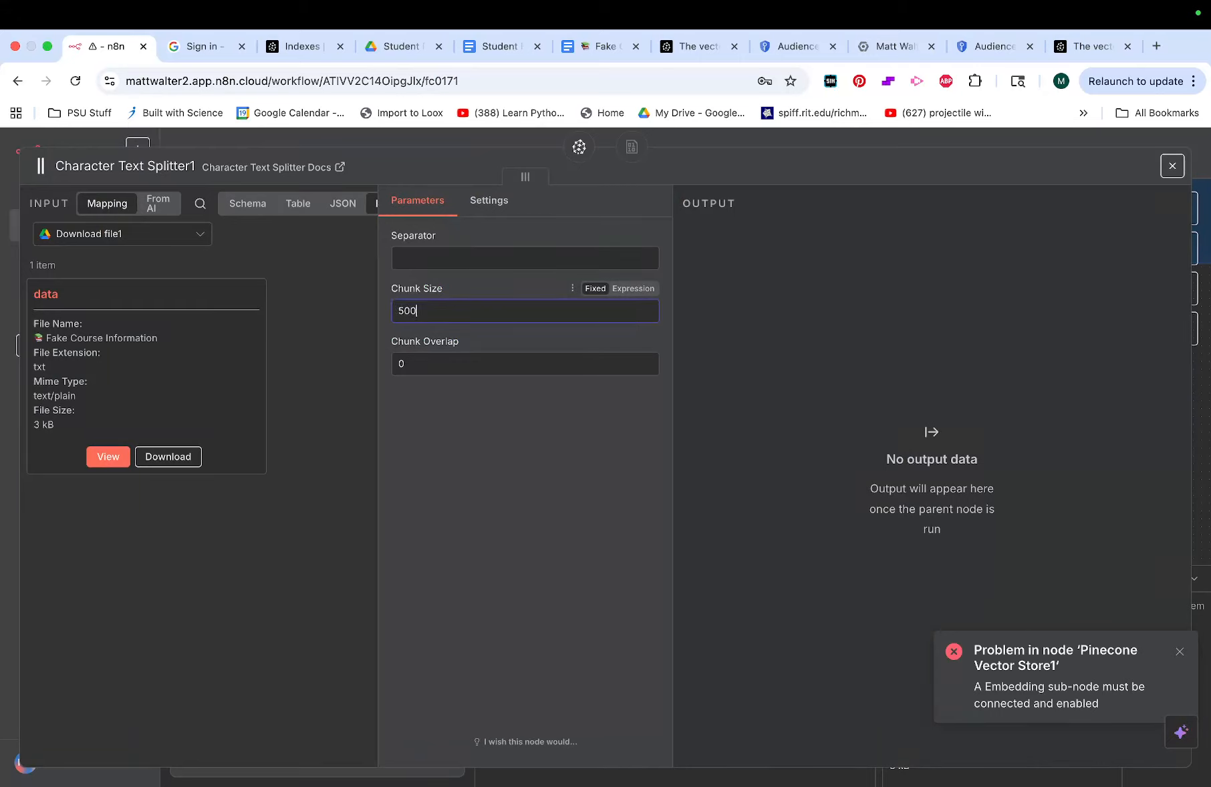
Set the Character Text Splitter's chunk overlap to 20, save the workflow and dismiss the notifications.
left_click(419, 364)
key("BackSpace")
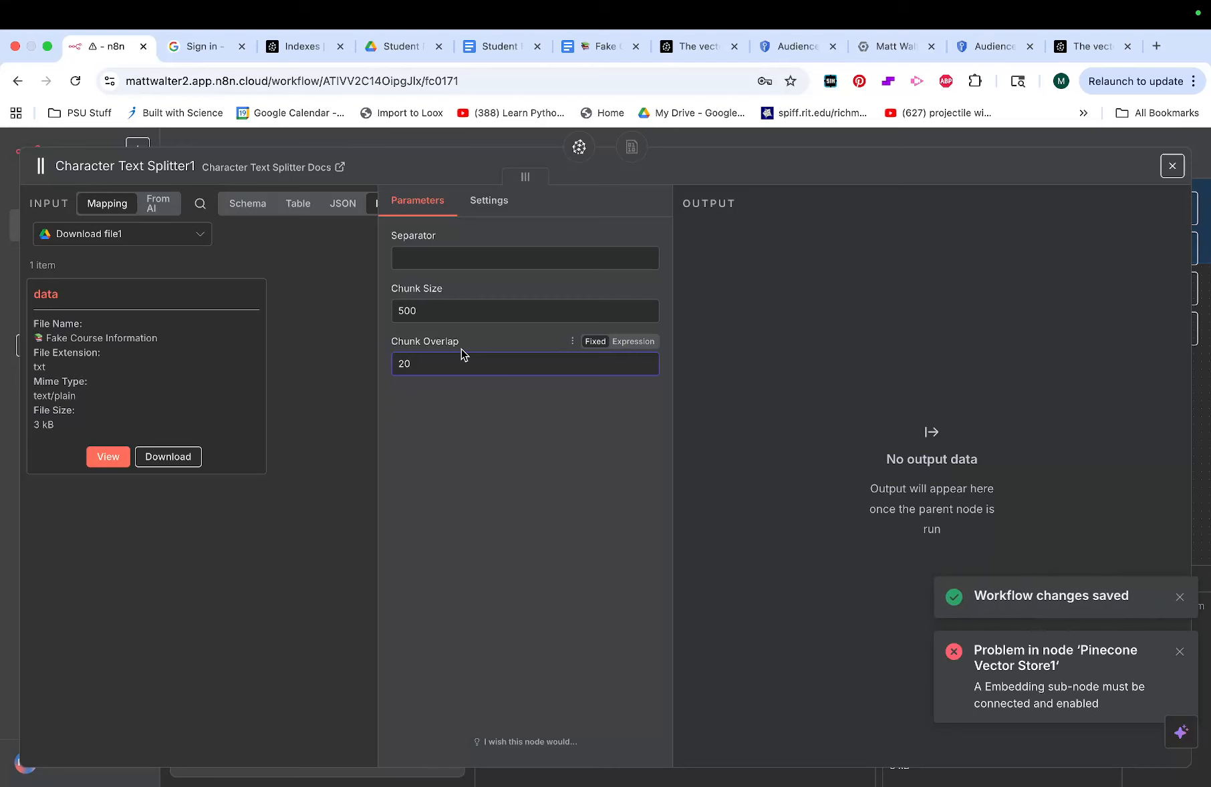
left_click(1172, 166)
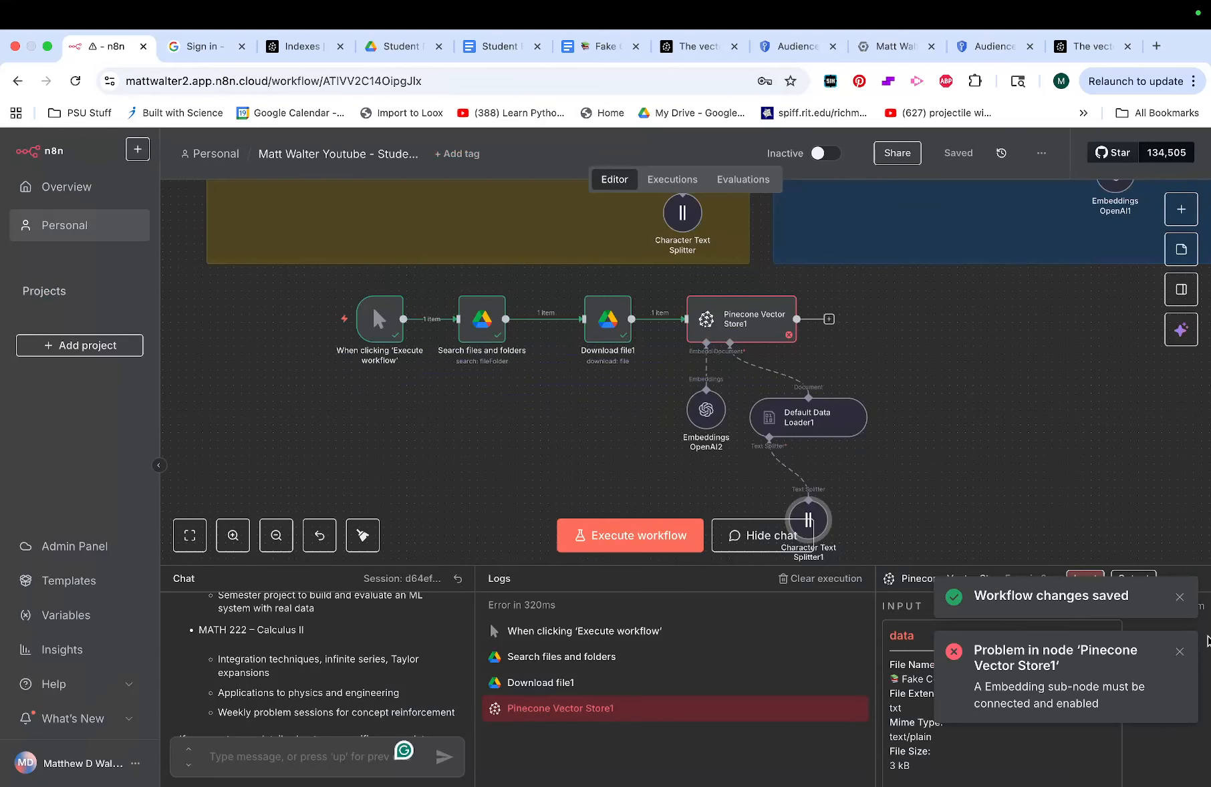
left_click(1179, 596)
left_click(1180, 651)
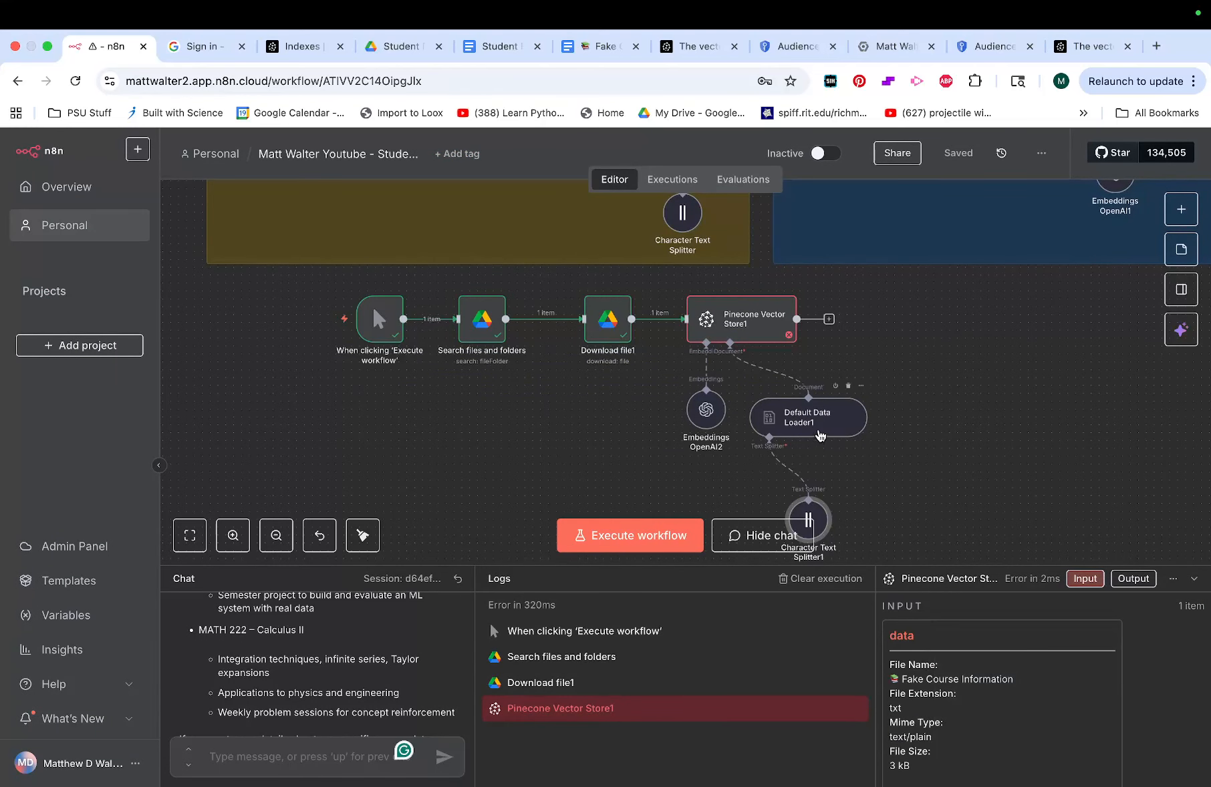
Line up the Default Data Loader and Character Text Splitter beneath their parent connectors, and execute the workflow from its manual trigger.
left_click_drag(819, 430, 819, 420)
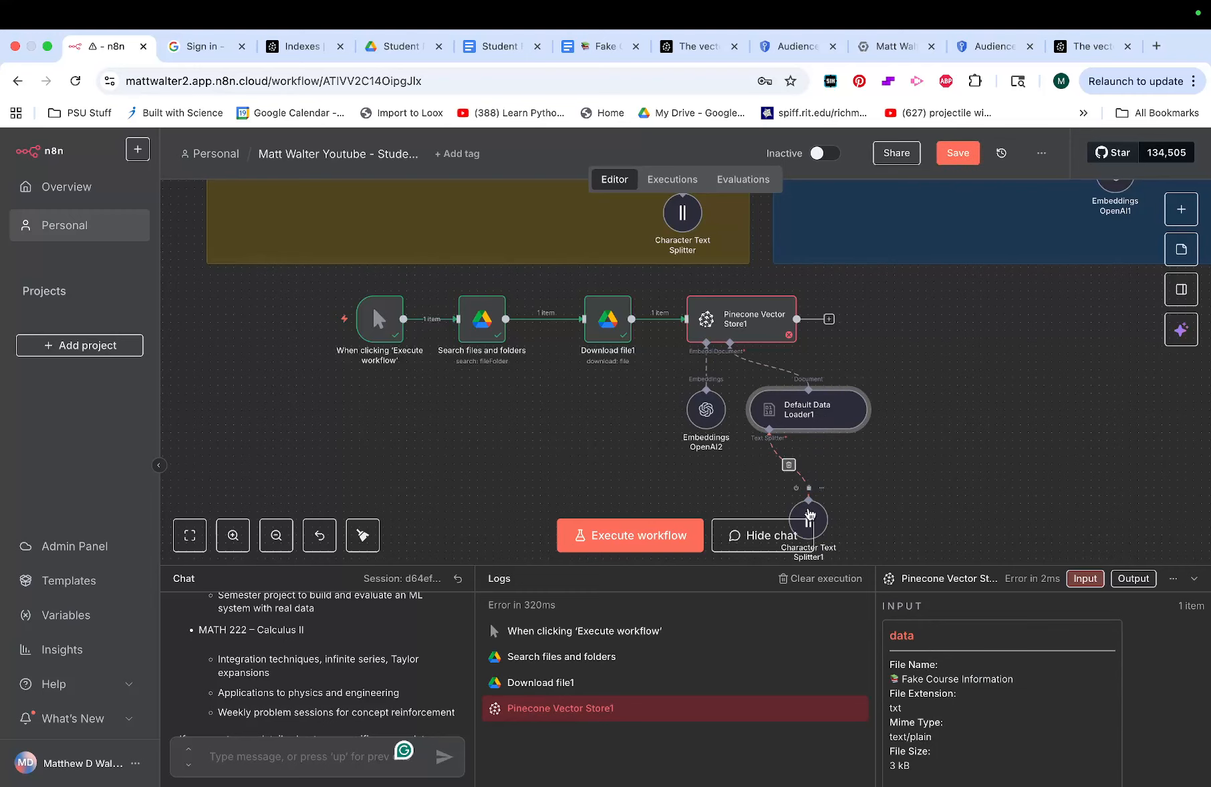
left_click_drag(812, 518, 773, 486)
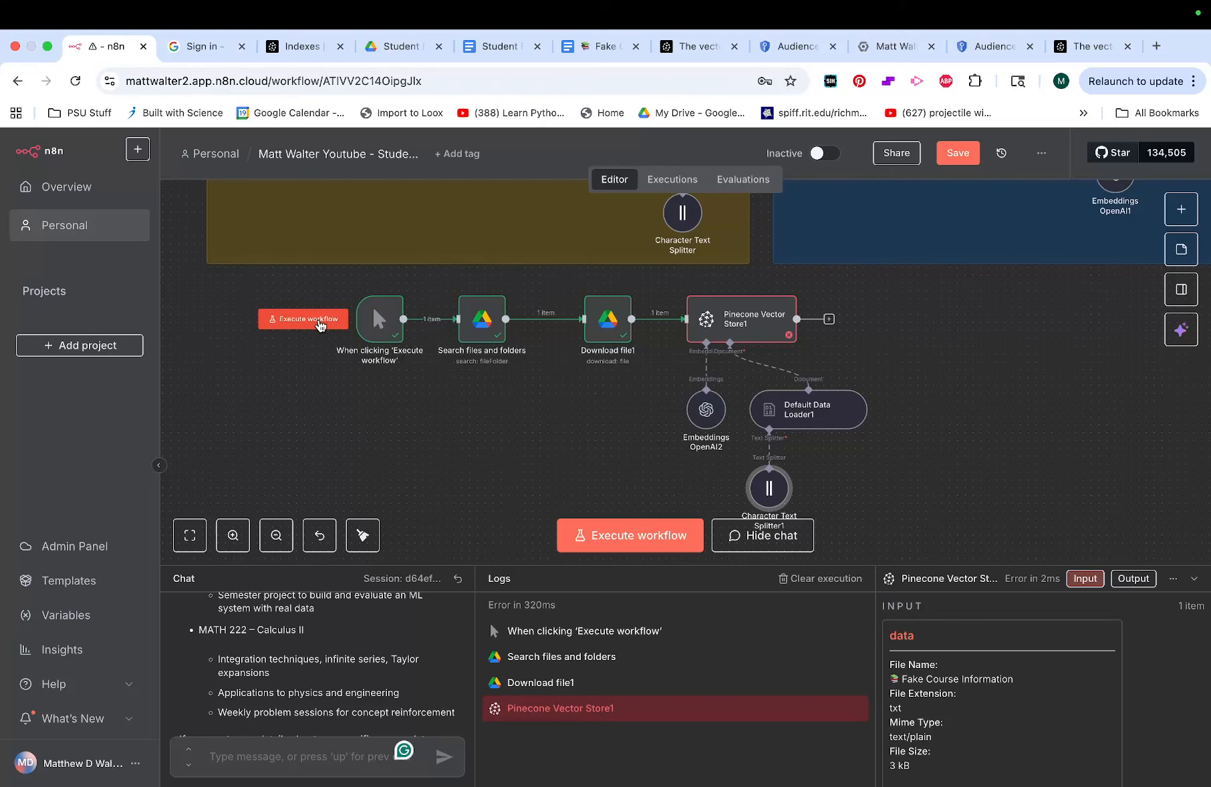
left_click(320, 324)
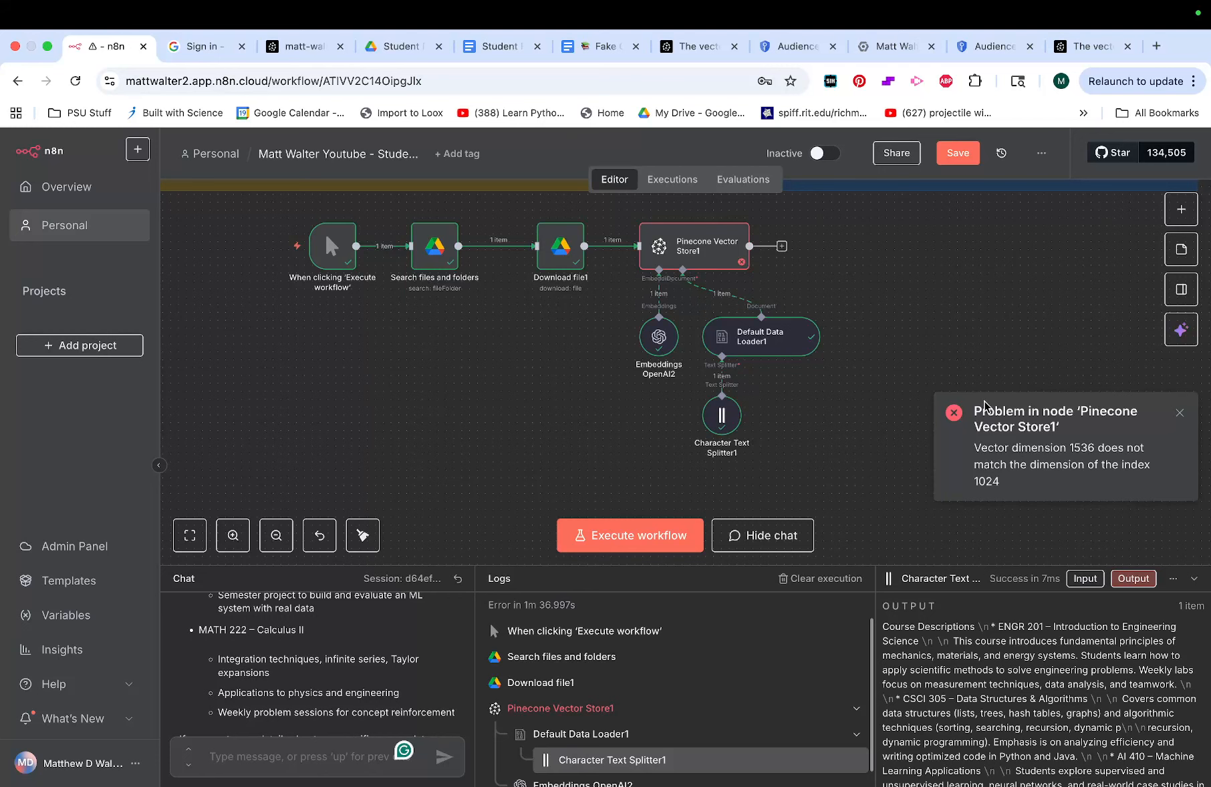
Read the Pinecone Vector Store error message, and switch to Pinecone to check the student FAQ index's dimensions.
left_click_drag(975, 410, 1047, 484)
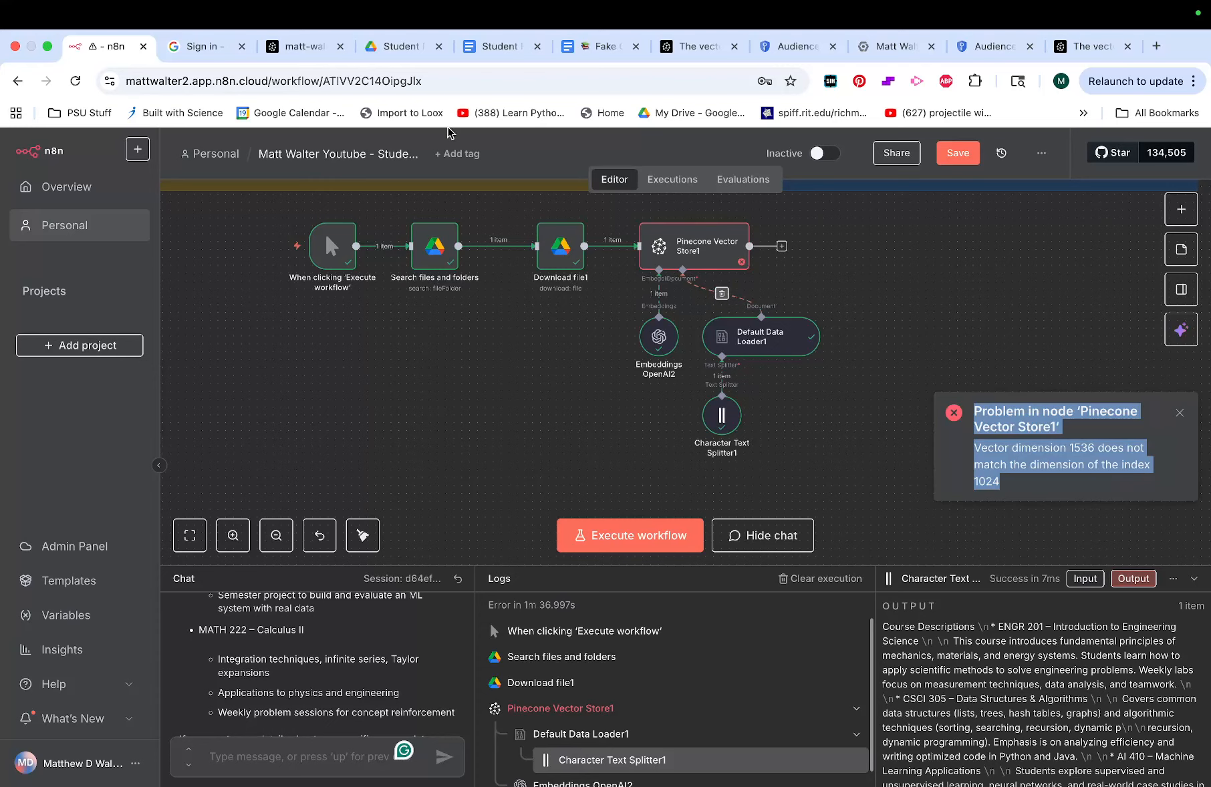
left_click(301, 48)
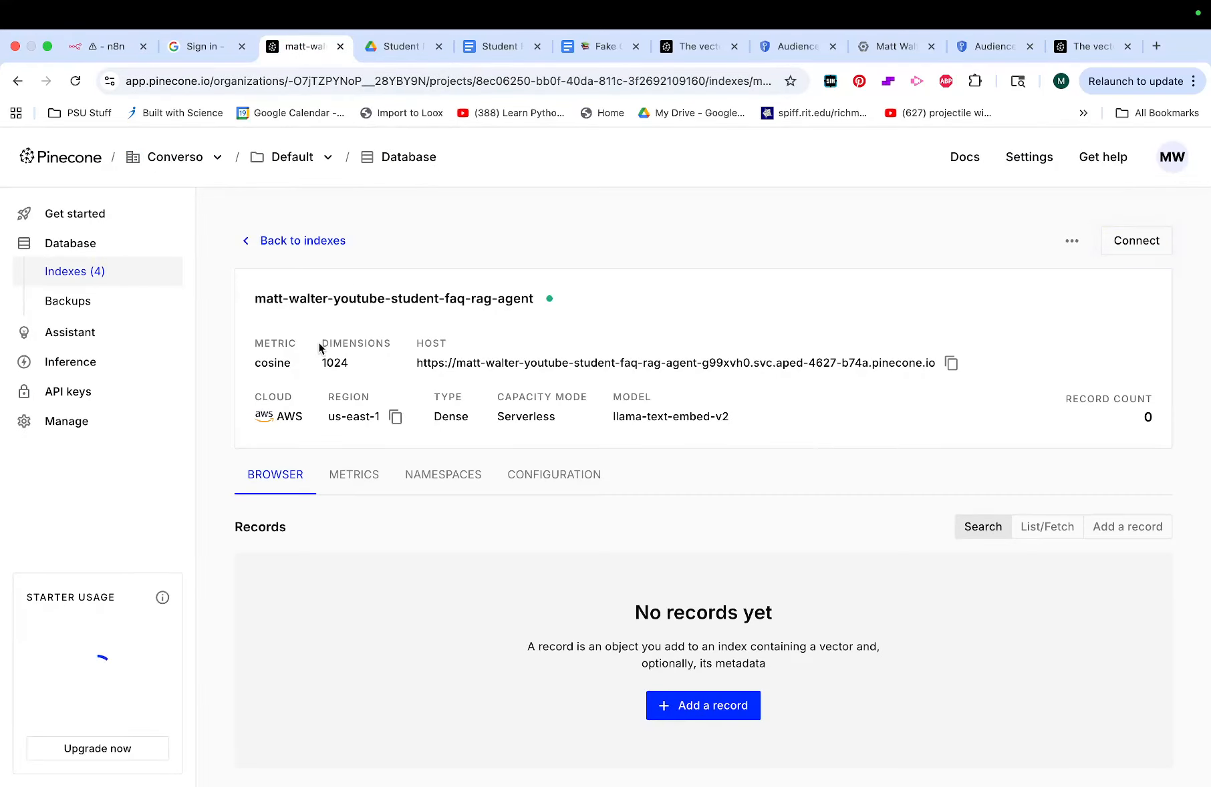
left_click_drag(320, 342, 369, 362)
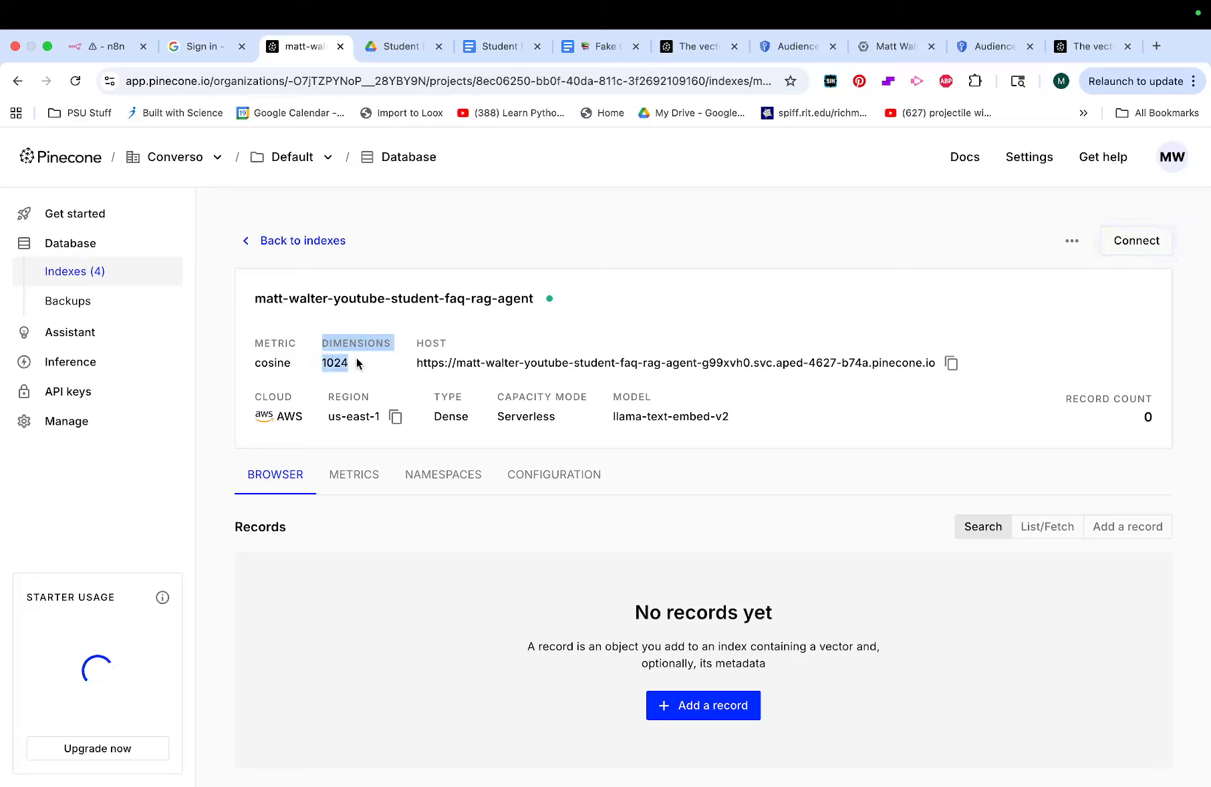
left_click(358, 363)
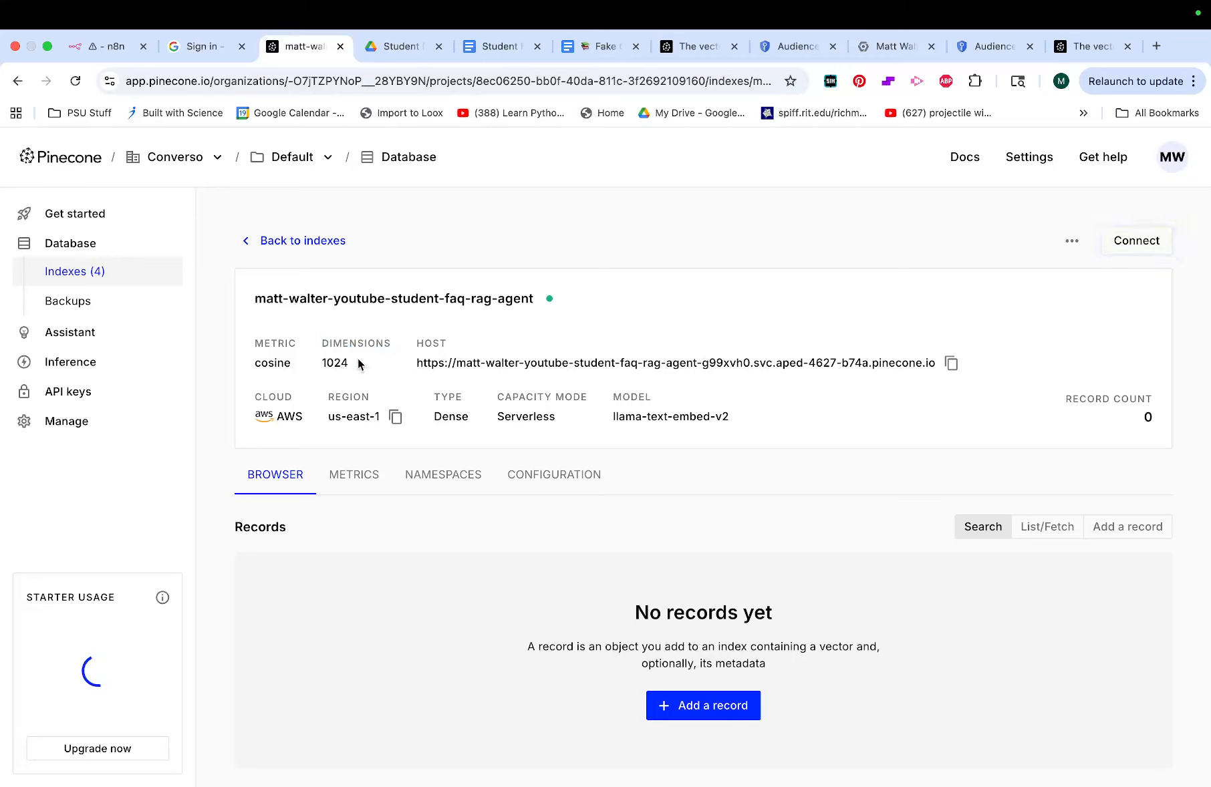
Back in n8n, add a Dimensions option of 1024 to the new OpenAI embeddings node, and execute the saved workflow again.
left_click(110, 48)
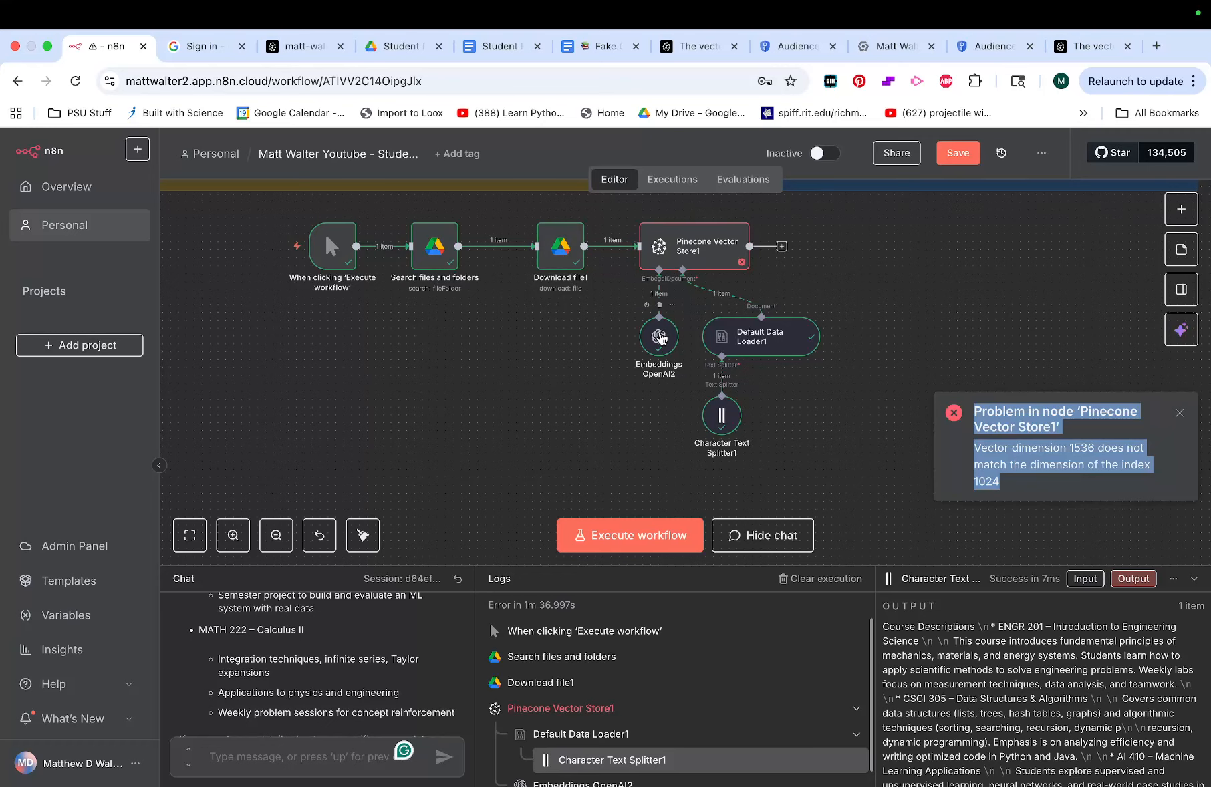
double_click(660, 338)
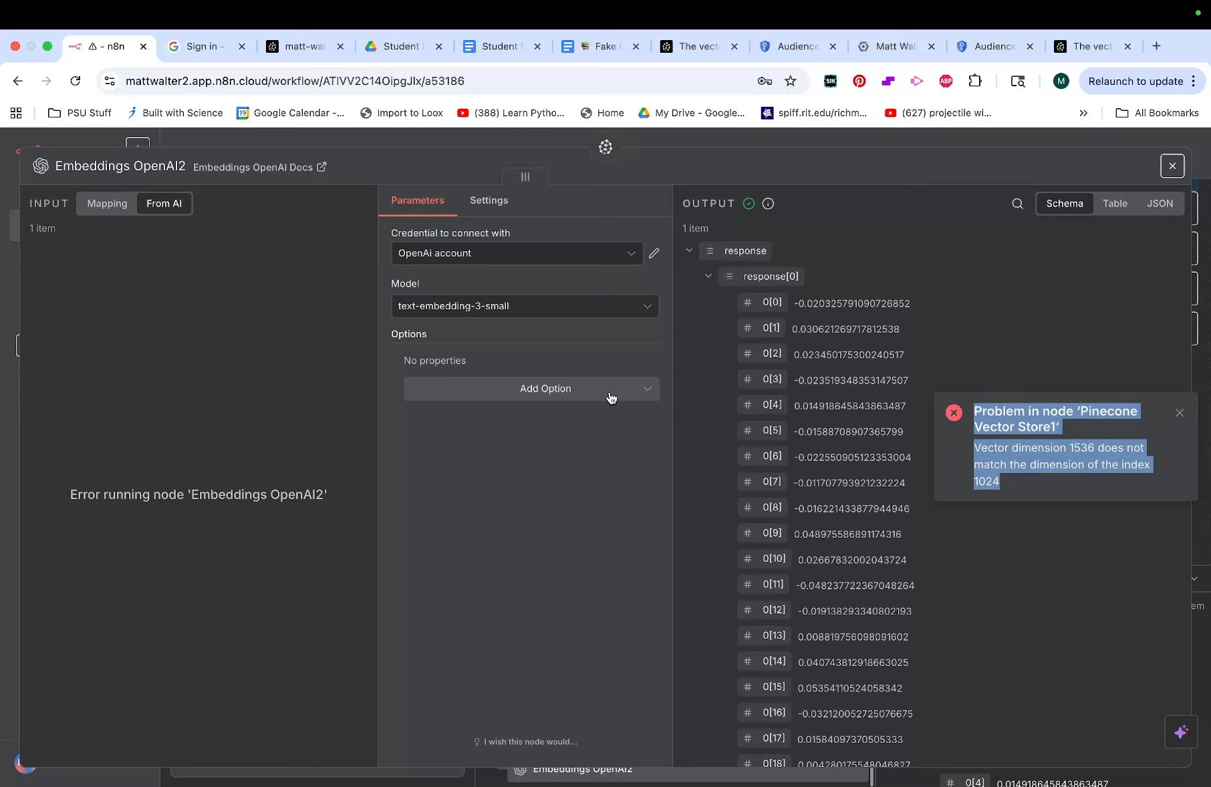
left_click(539, 395)
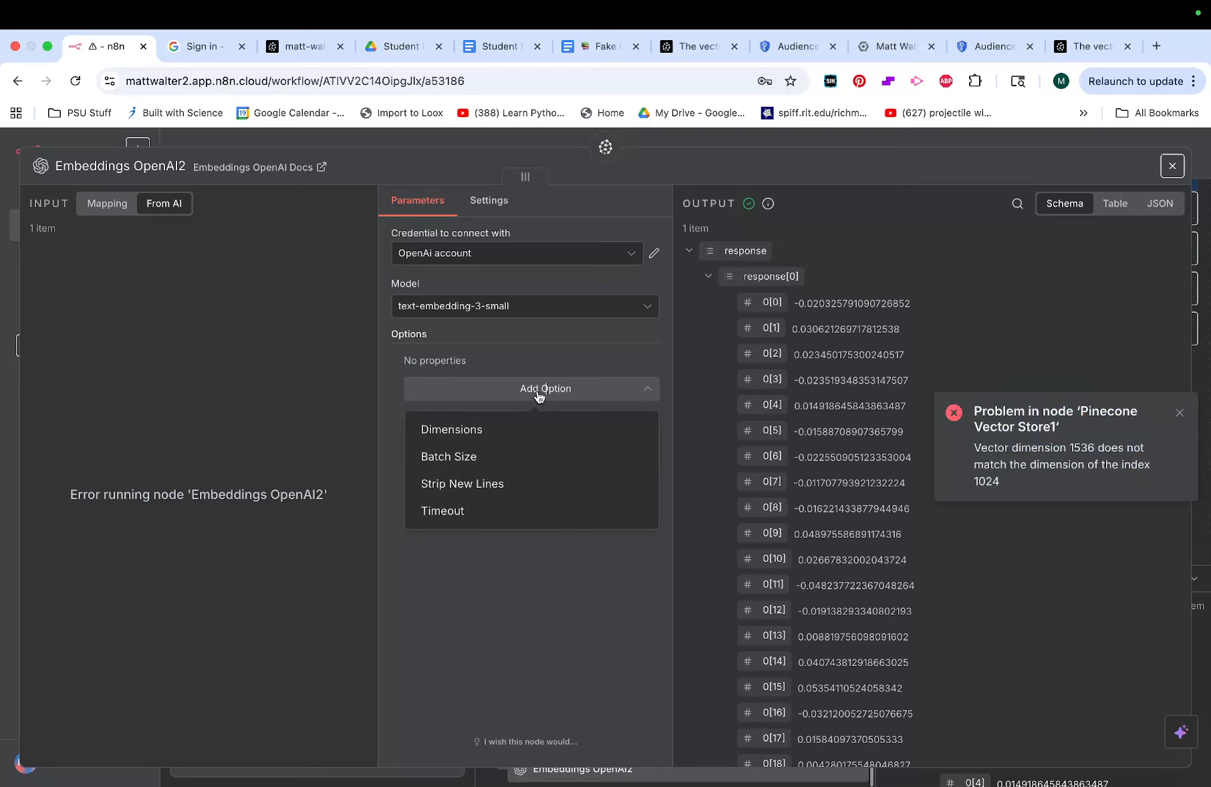
left_click(478, 431)
left_click(496, 386)
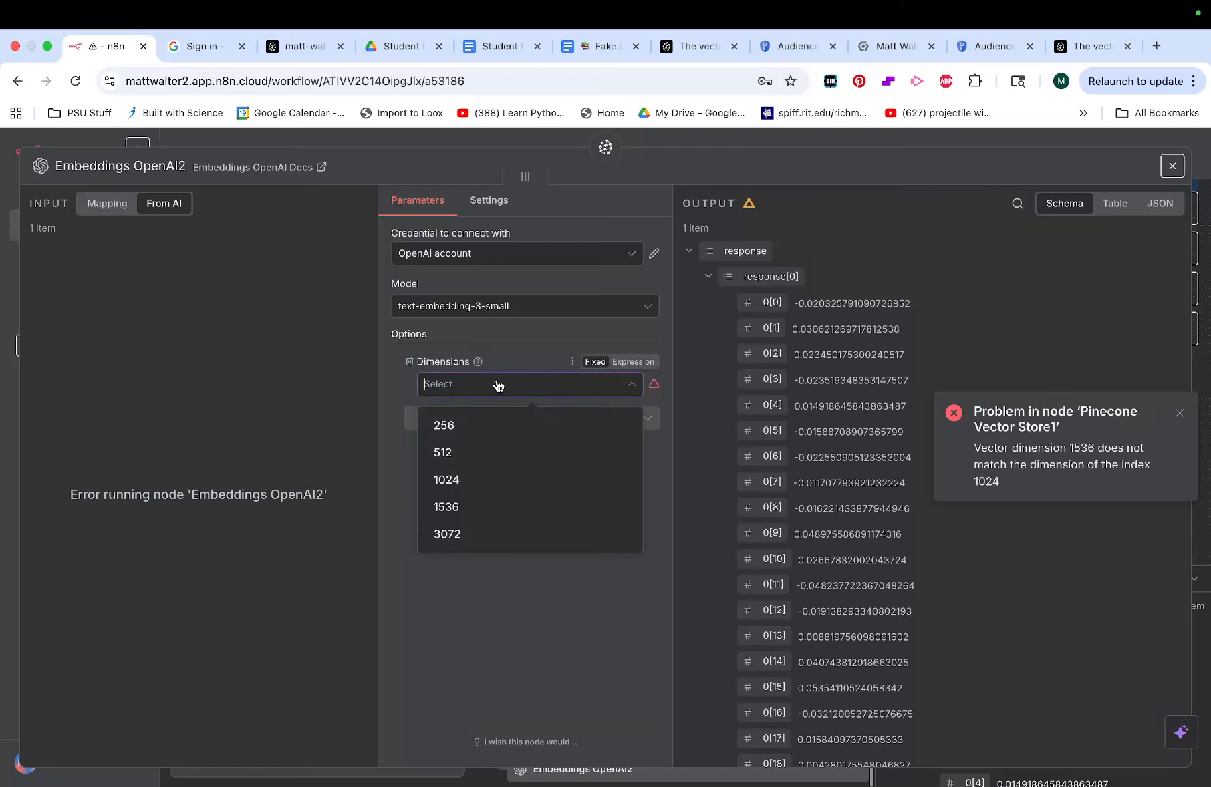
left_click(487, 477)
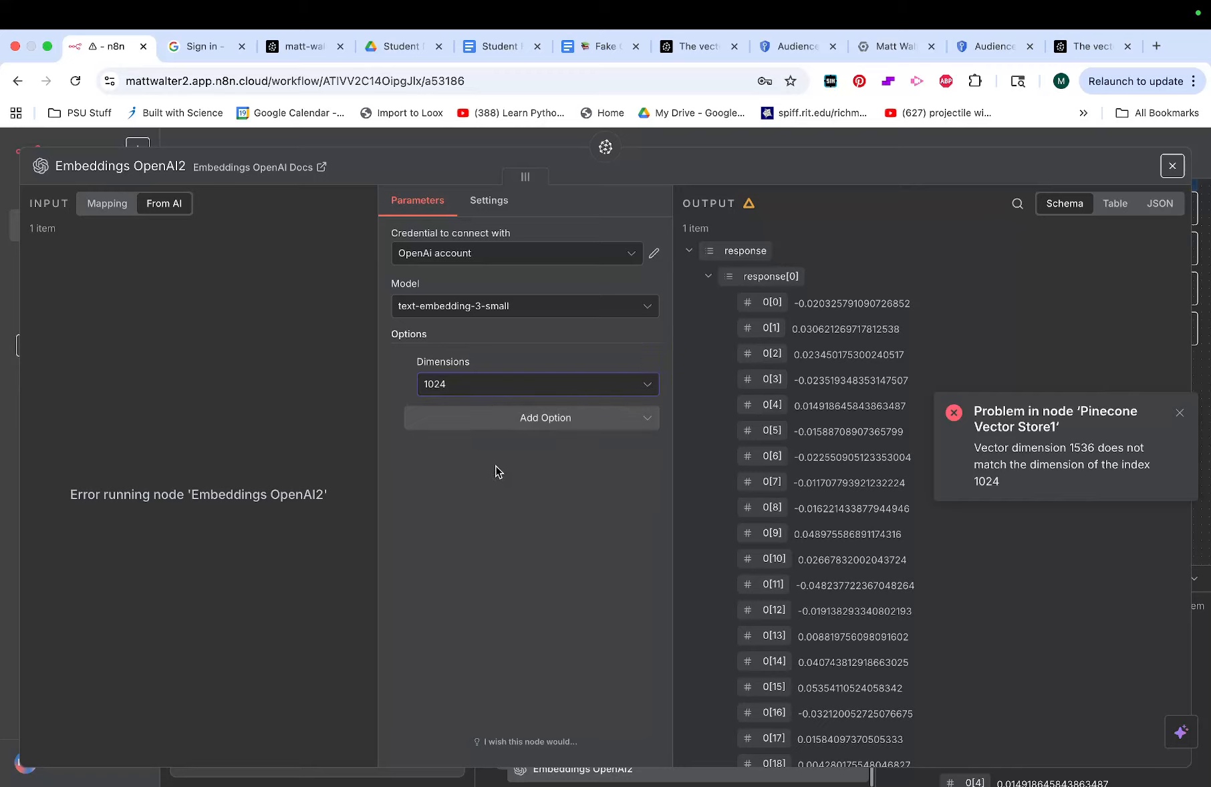
key("super+s")
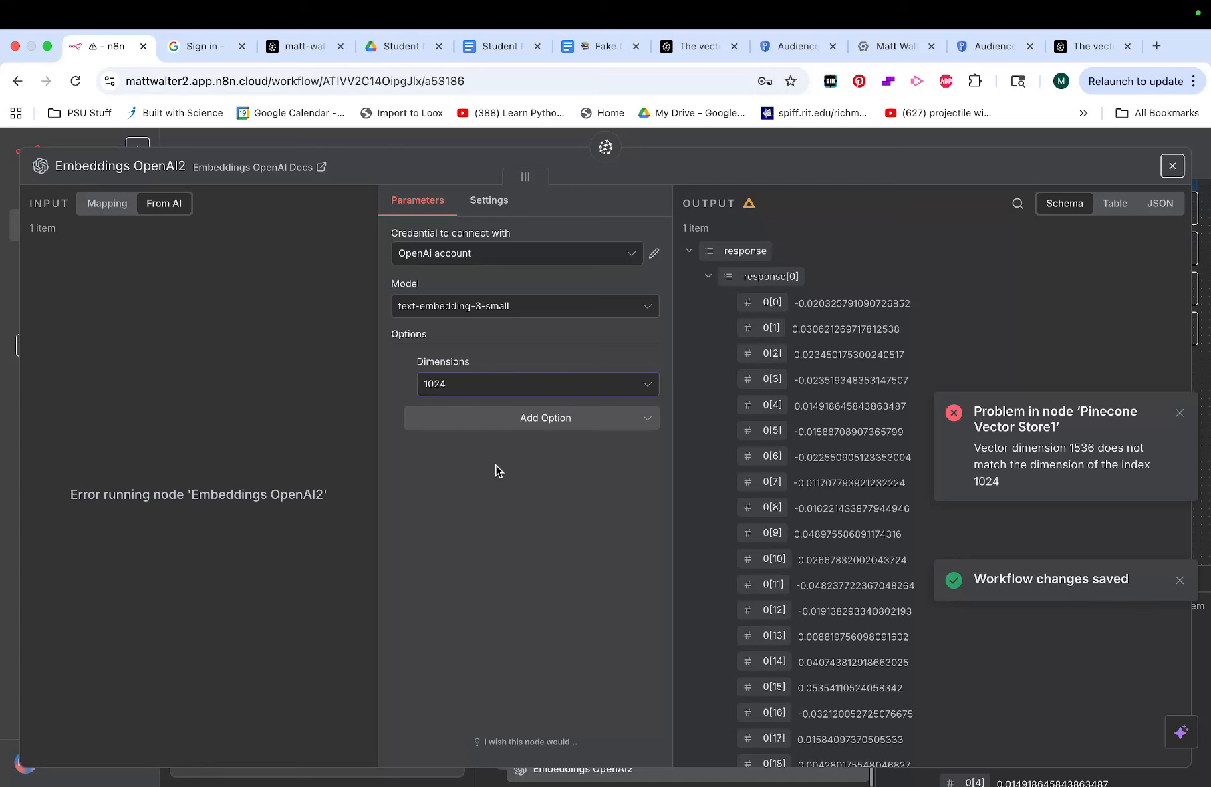
left_click(1172, 166)
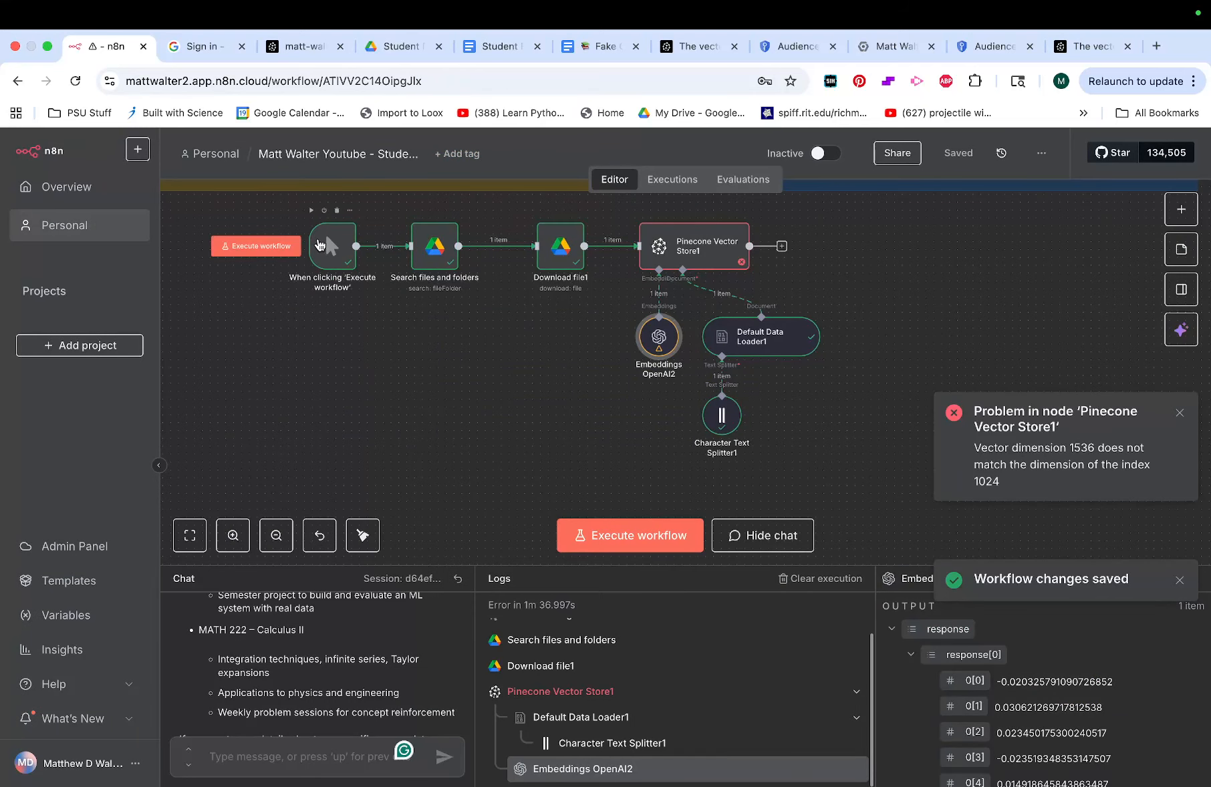
left_click(256, 246)
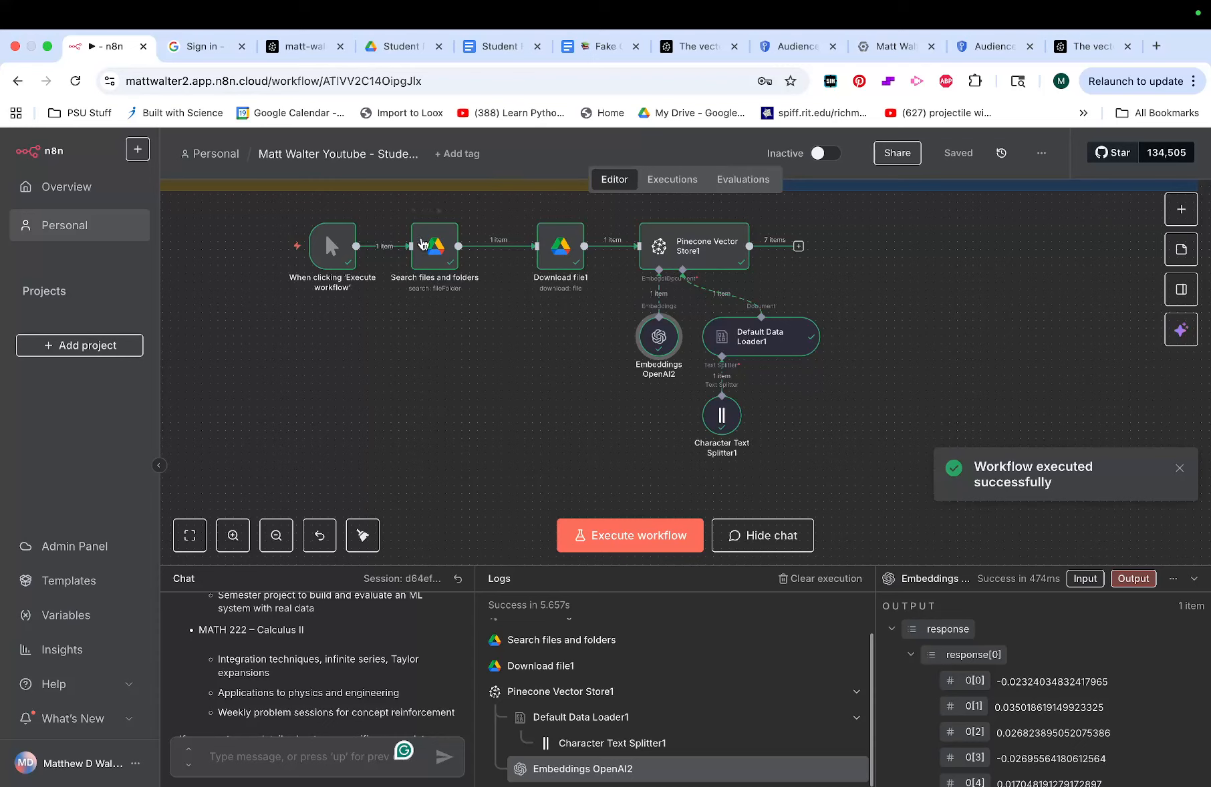
Switch to Pinecone and review the text chunk records loaded into the student FAQ index.
left_click(289, 58)
scroll(207, 373, "down", 3)
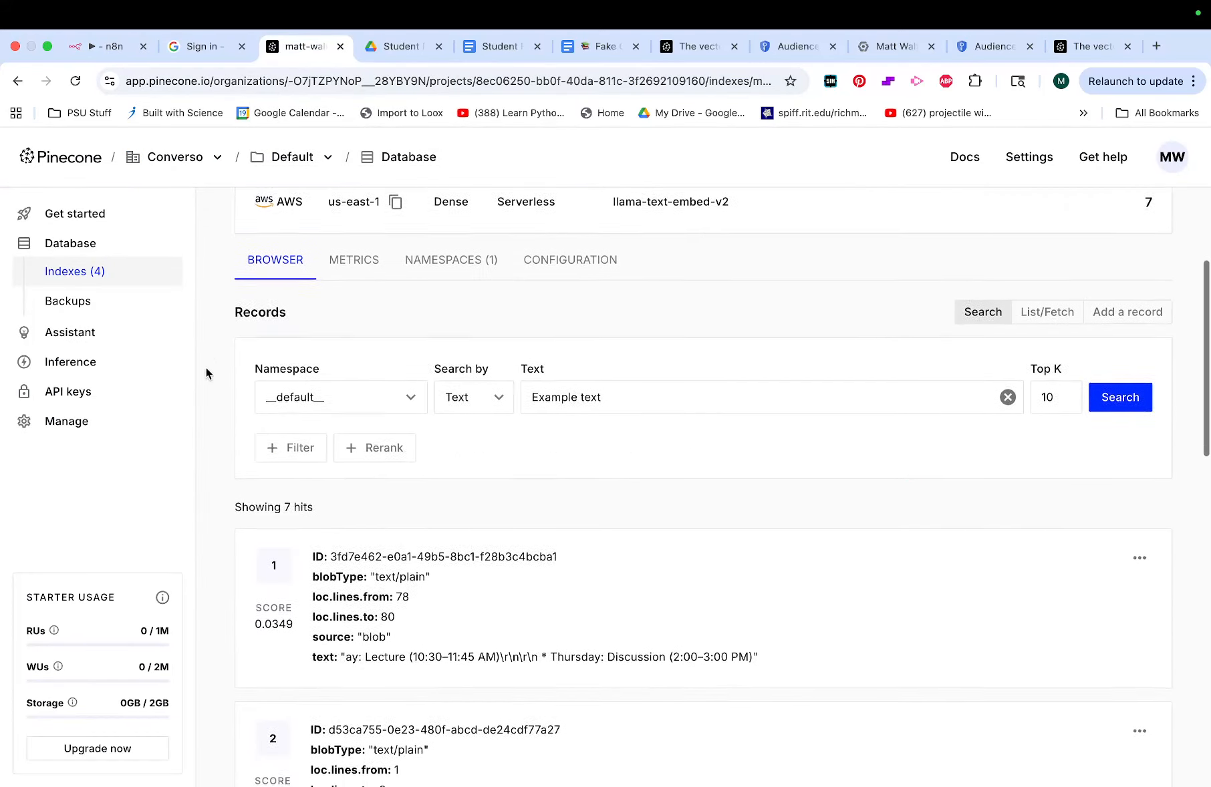
scroll(206, 373, "down", 5)
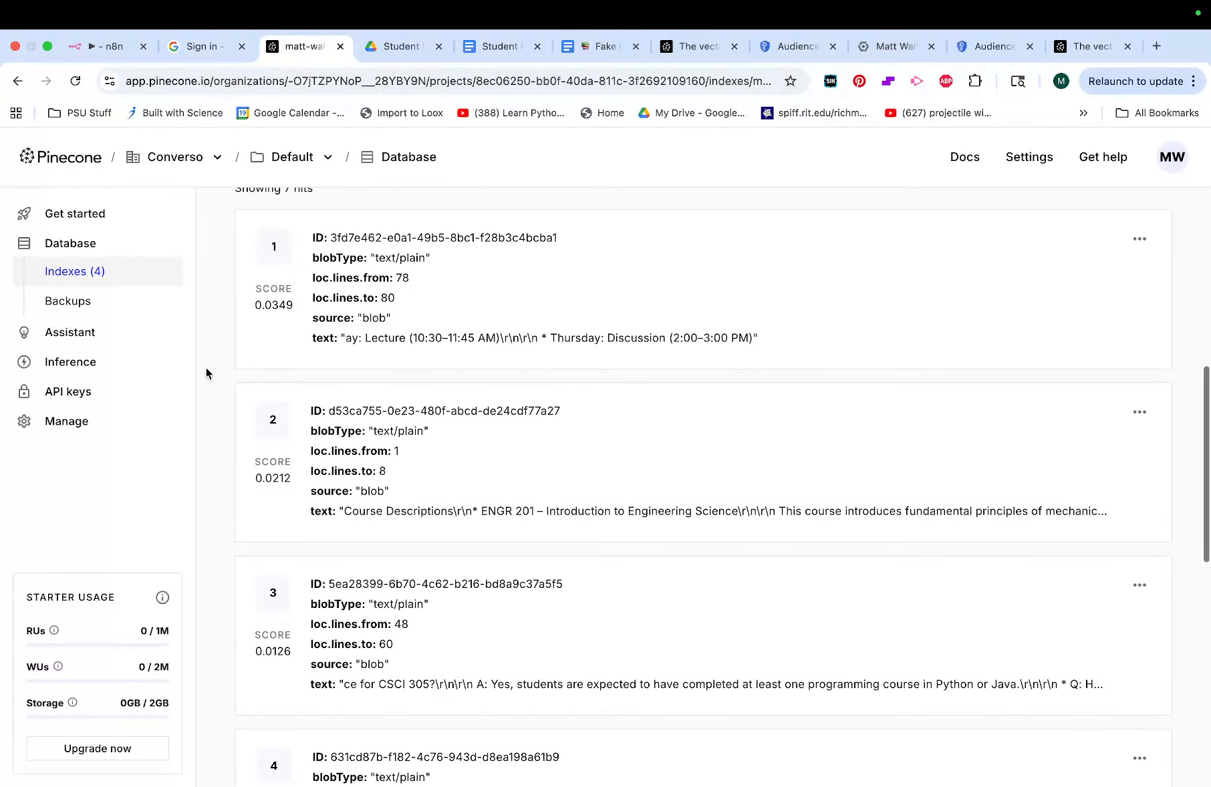
scroll(205, 373, "down", 5)
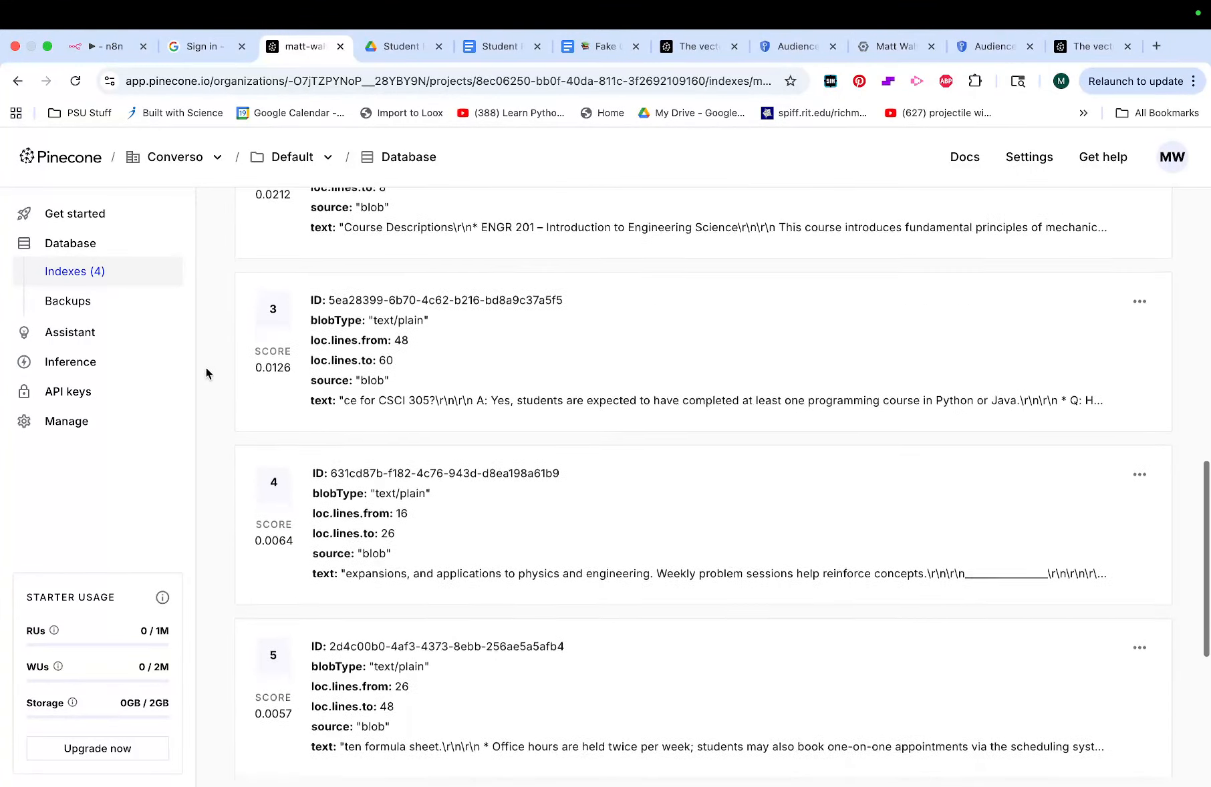
scroll(206, 373, "down", 2)
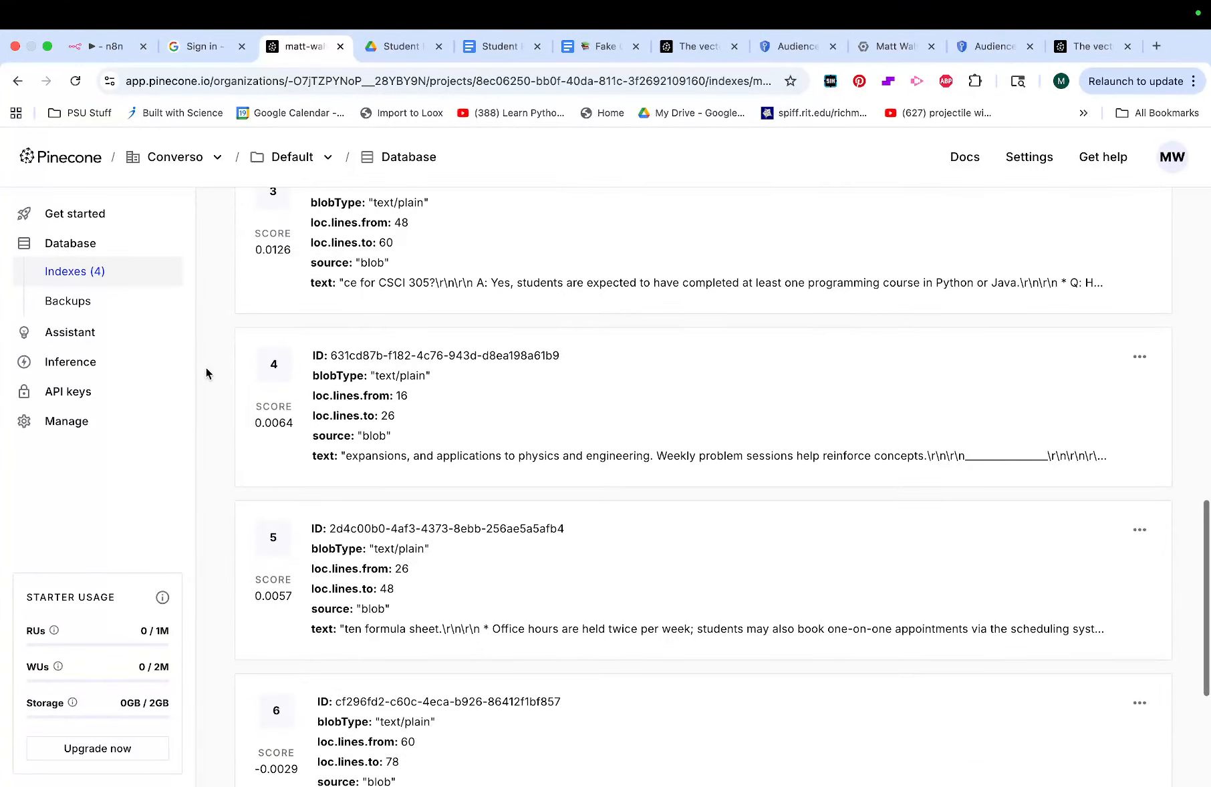
scroll(206, 373, "up", 8)
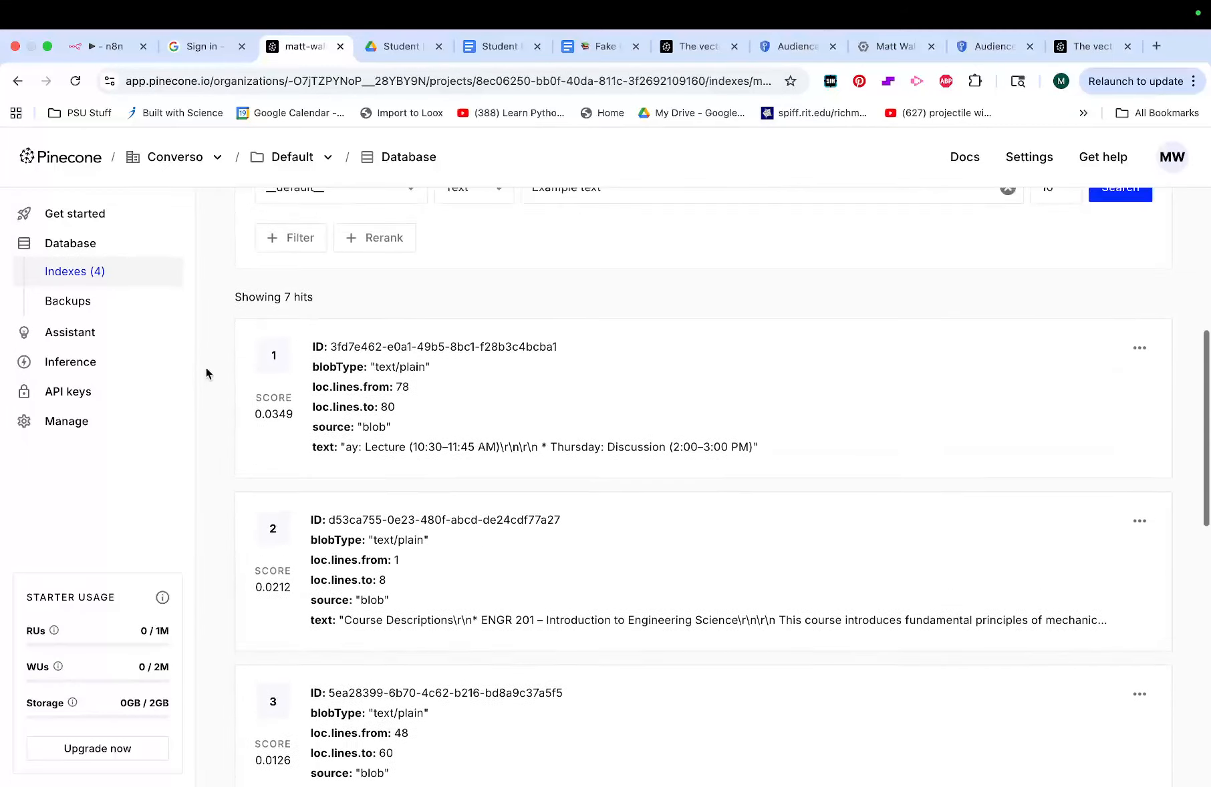
scroll(206, 372, "up", 2)
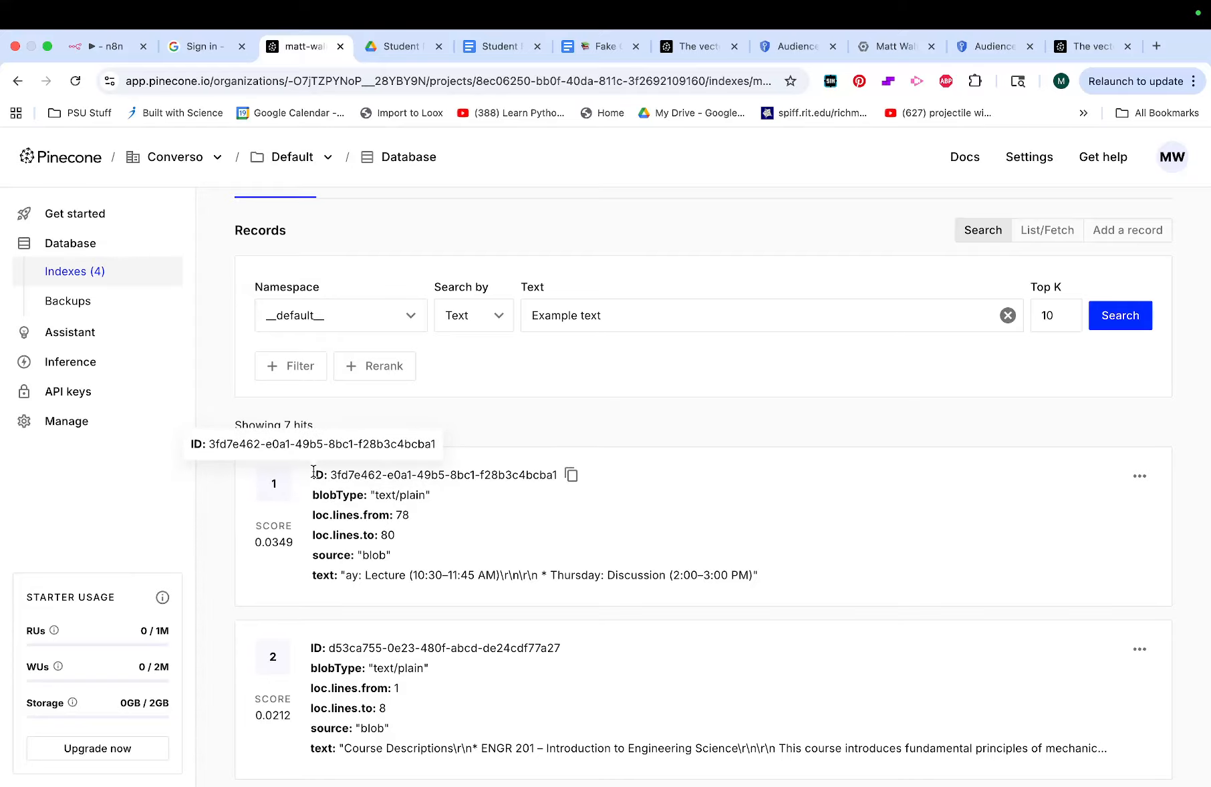
scroll(313, 472, "down", 8)
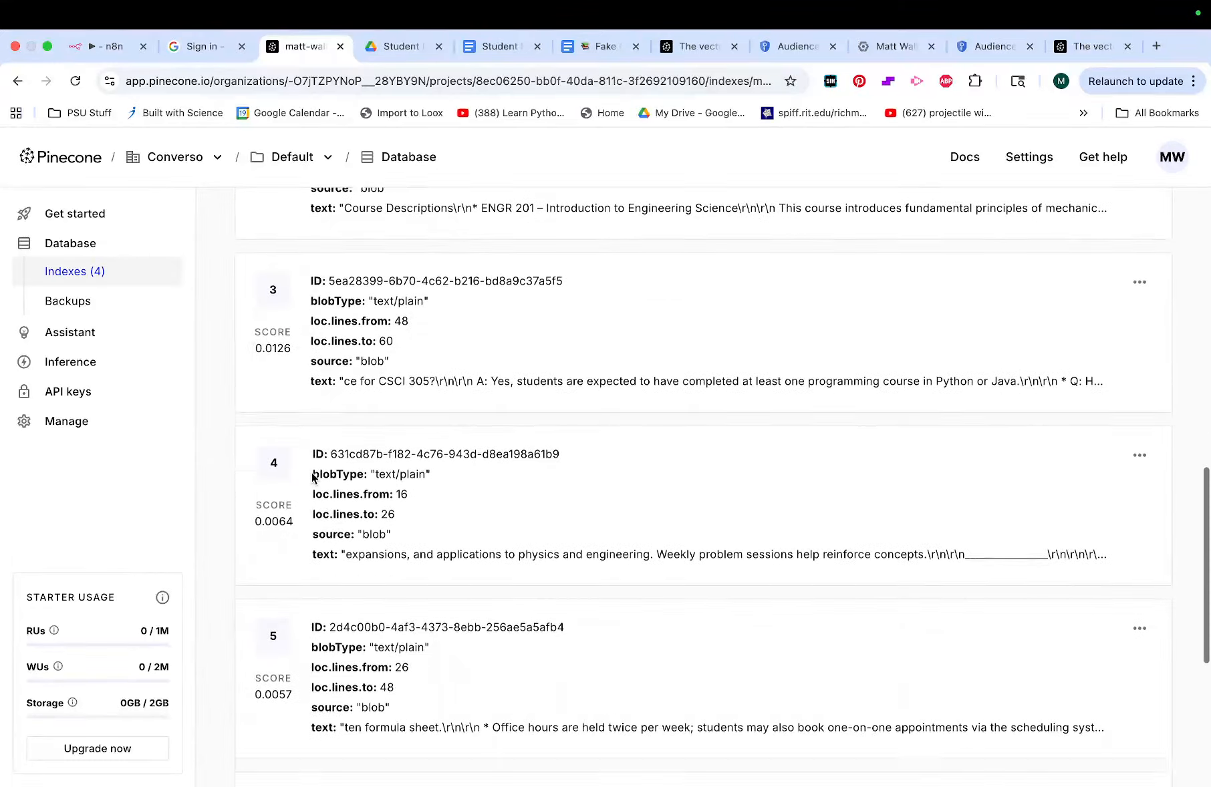
scroll(314, 475, "down", 5)
scroll(276, 250, "up", 8)
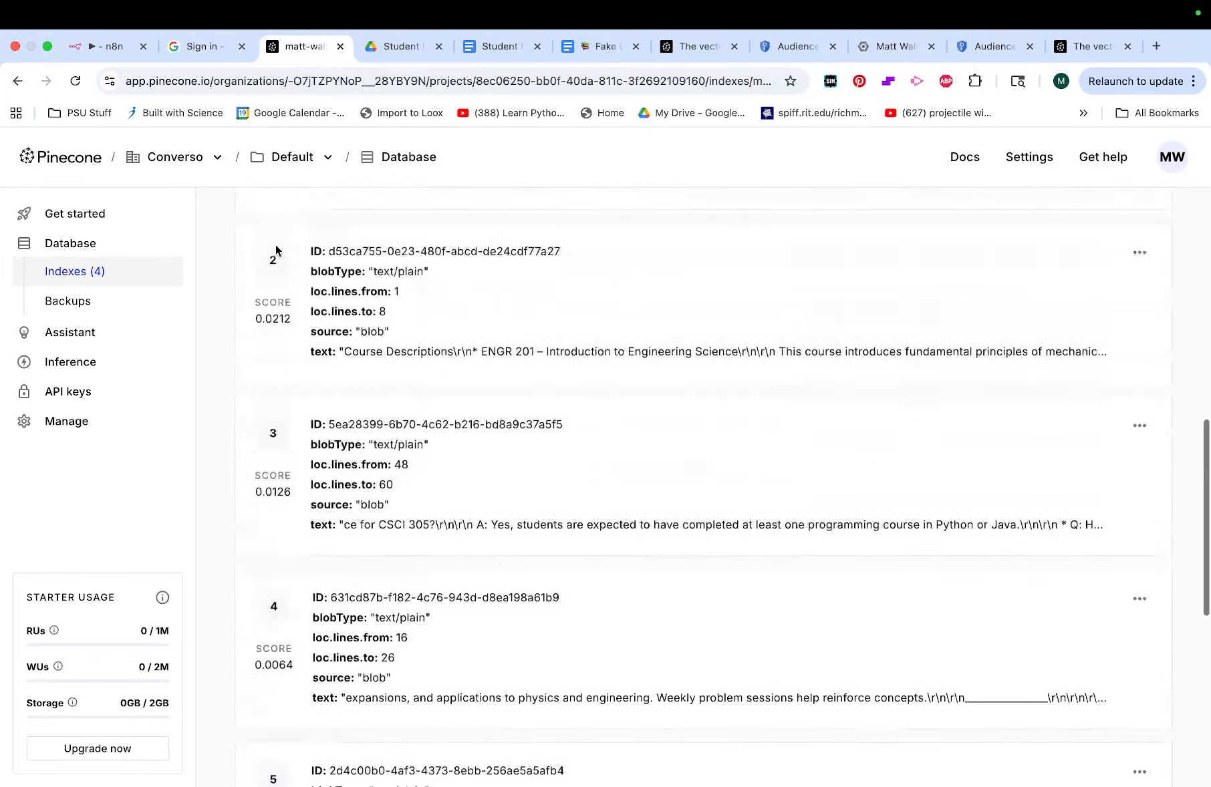
scroll(276, 250, "up", 6)
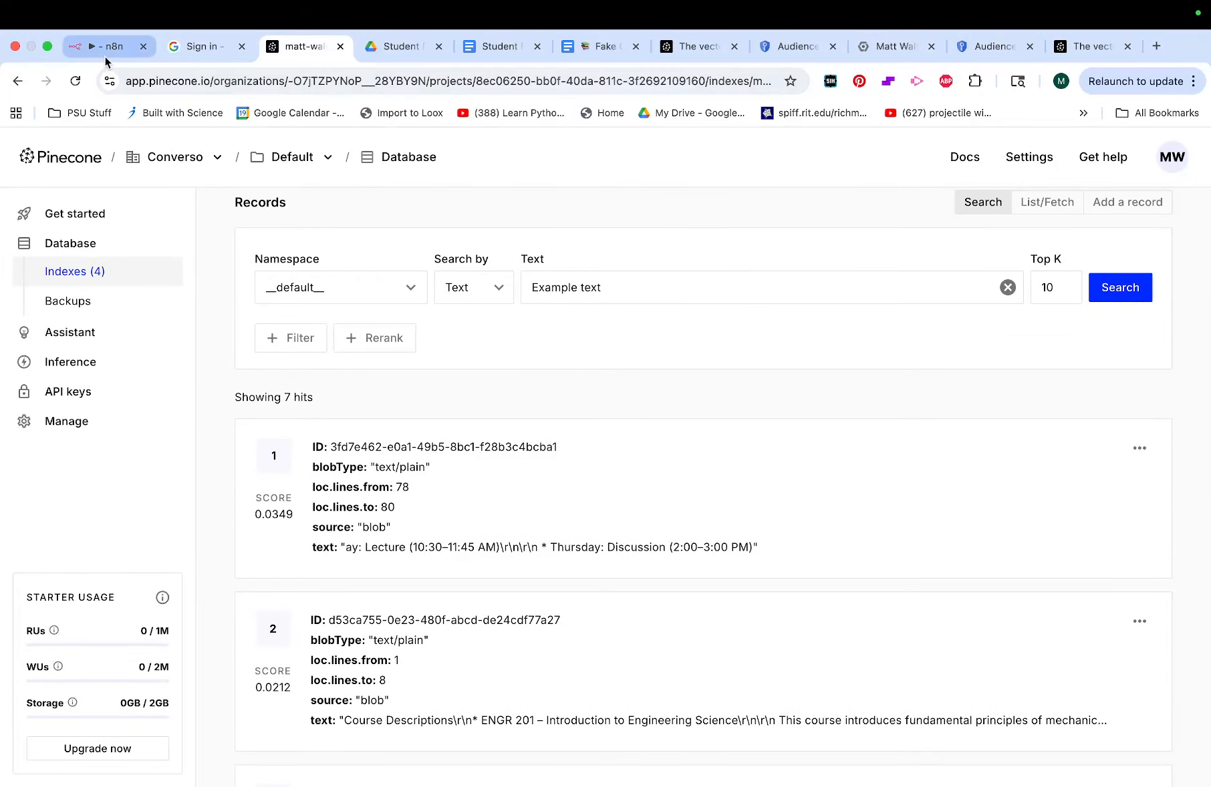
Back in n8n, disconnect the chat message trigger from Student_FAQ_Agent and move it to the empty canvas beside the rebuilt loading flow.
left_click(105, 48)
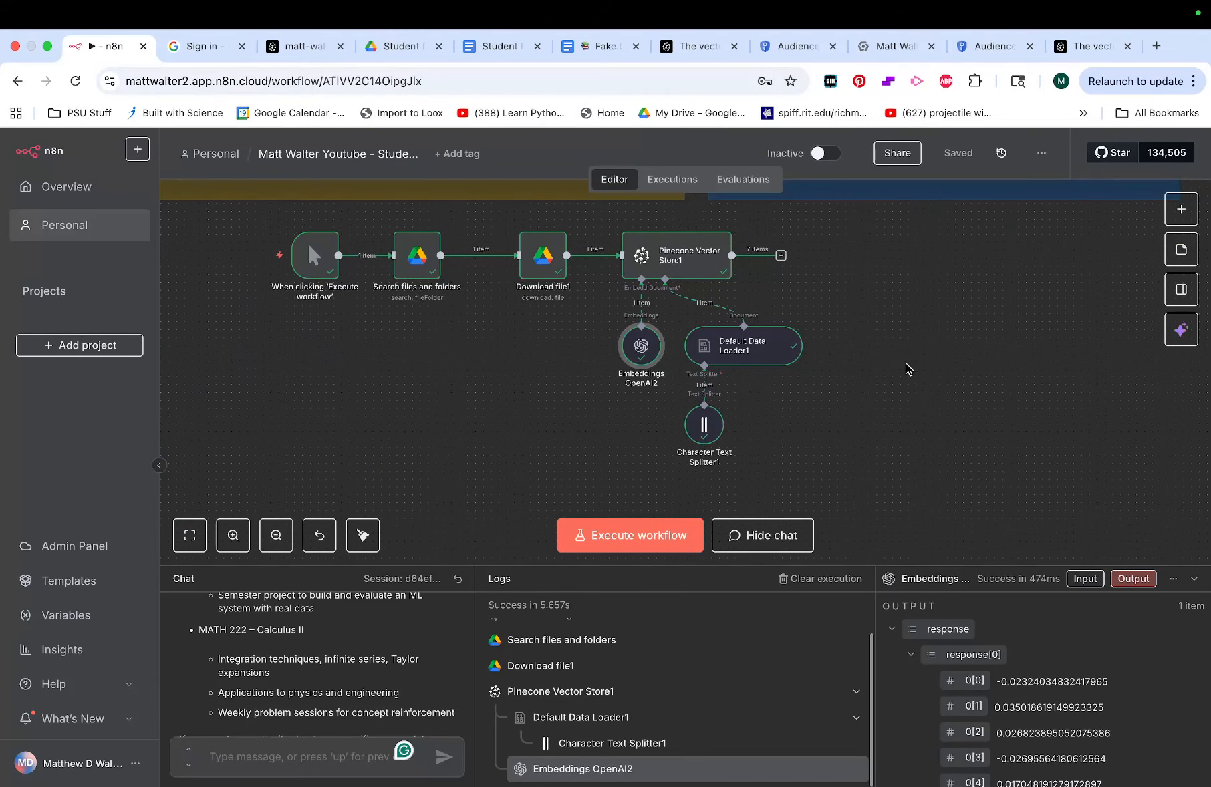
scroll(860, 359, "right", 5)
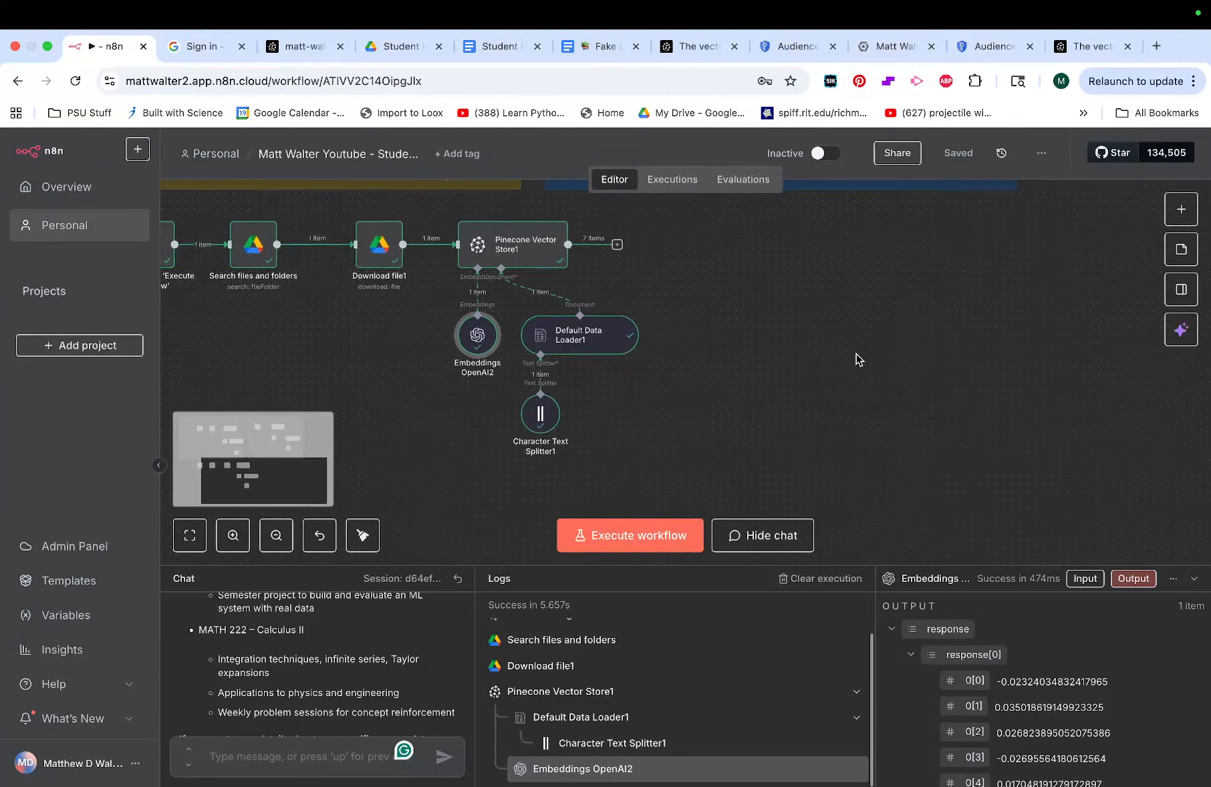
scroll(858, 358, "right", 3)
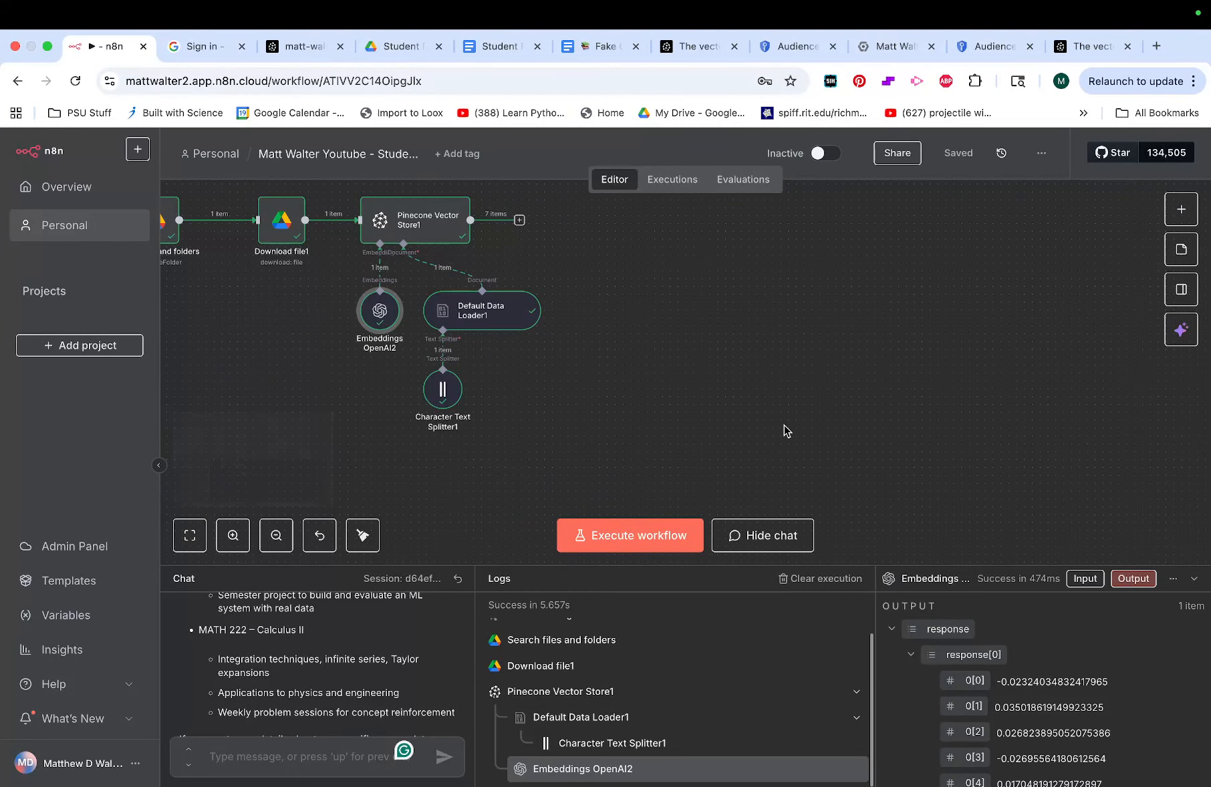
scroll(790, 420, "right", 2)
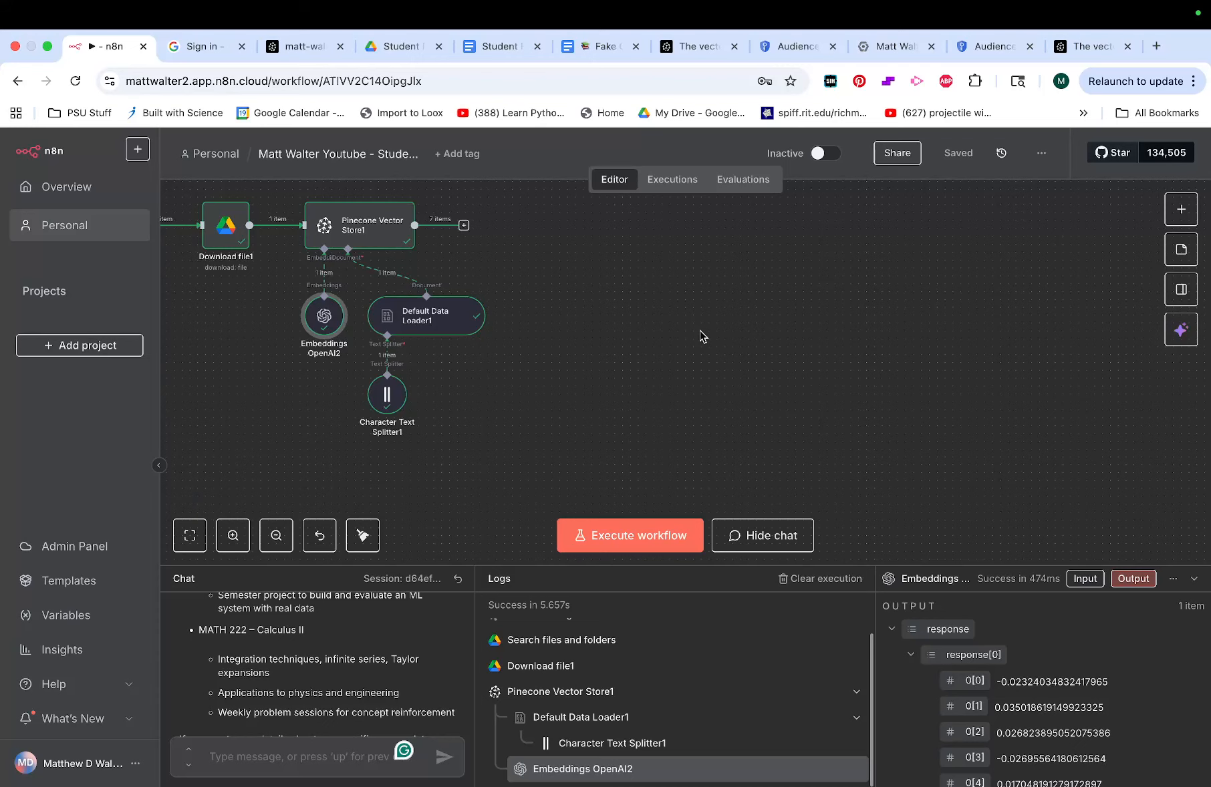
scroll(679, 334, "right", 2)
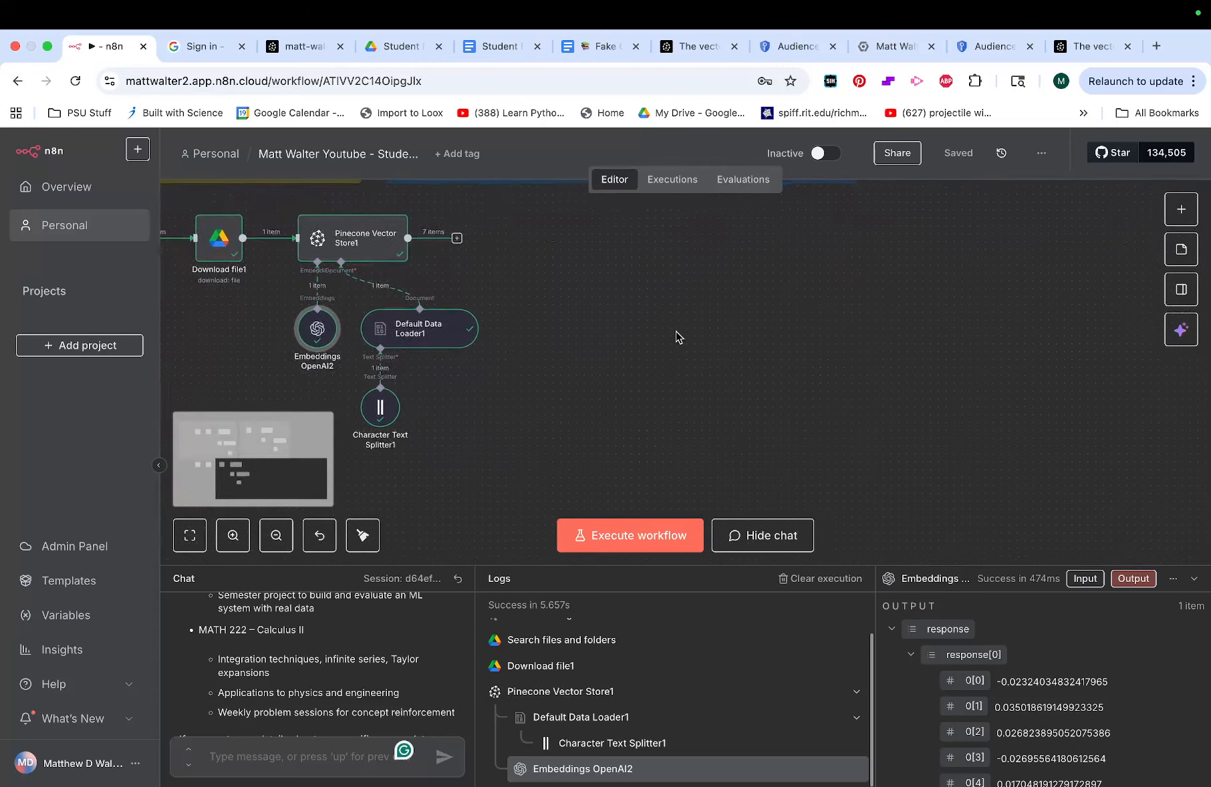
scroll(678, 336, "up", 10)
scroll(678, 336, "left", 5)
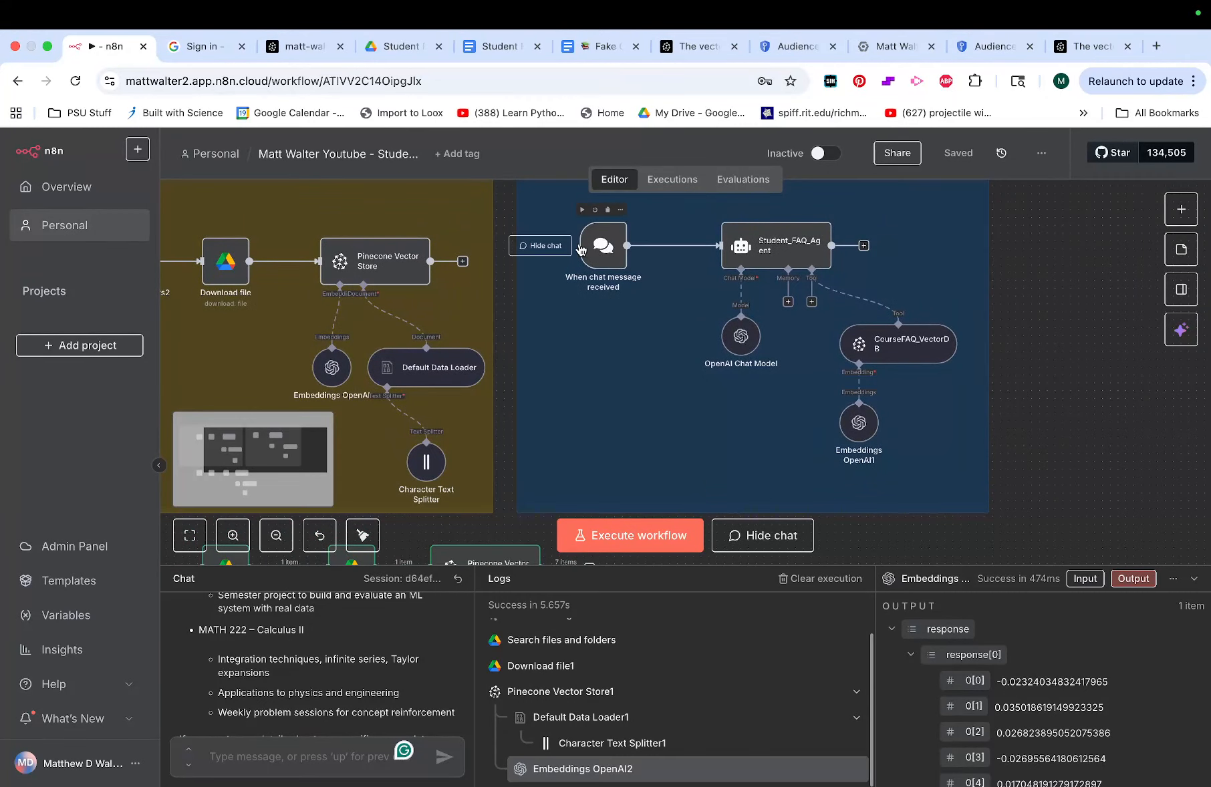
left_click(590, 250)
left_click(683, 247)
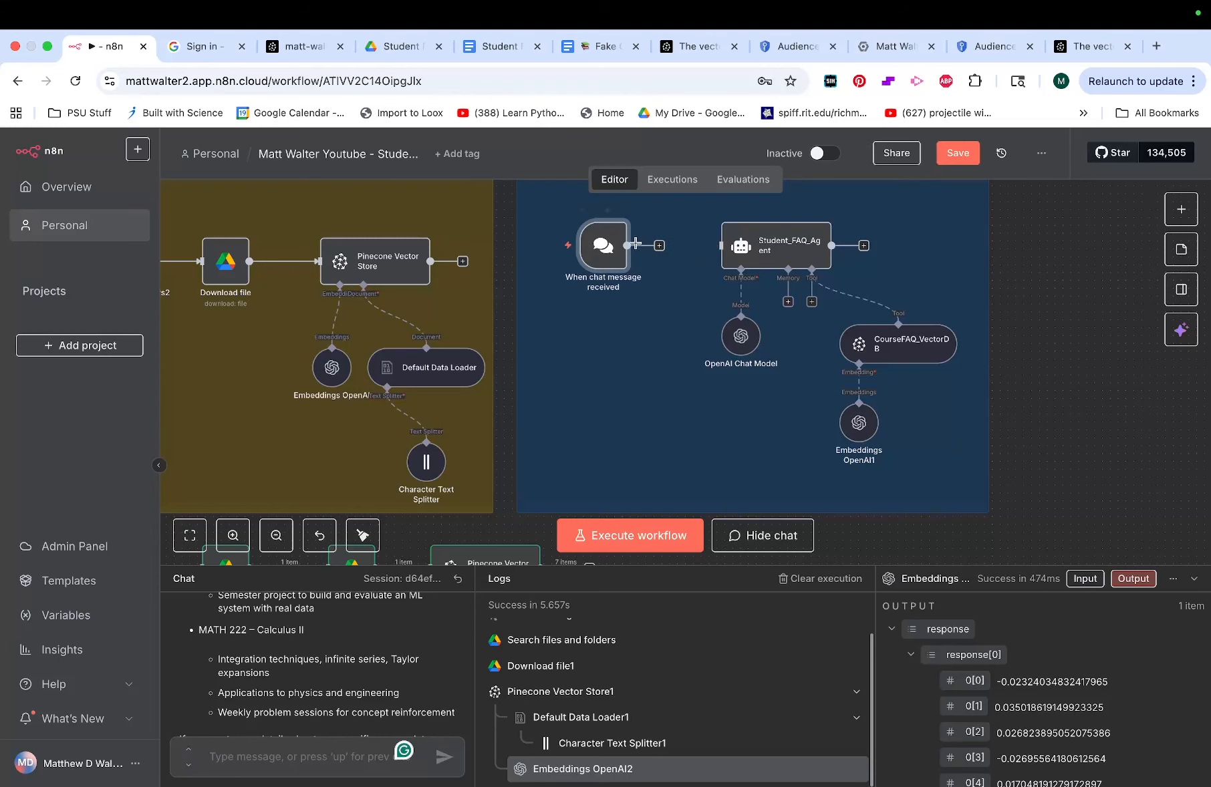
left_click_drag(598, 241, 782, 249)
scroll(913, 291, "right", 5)
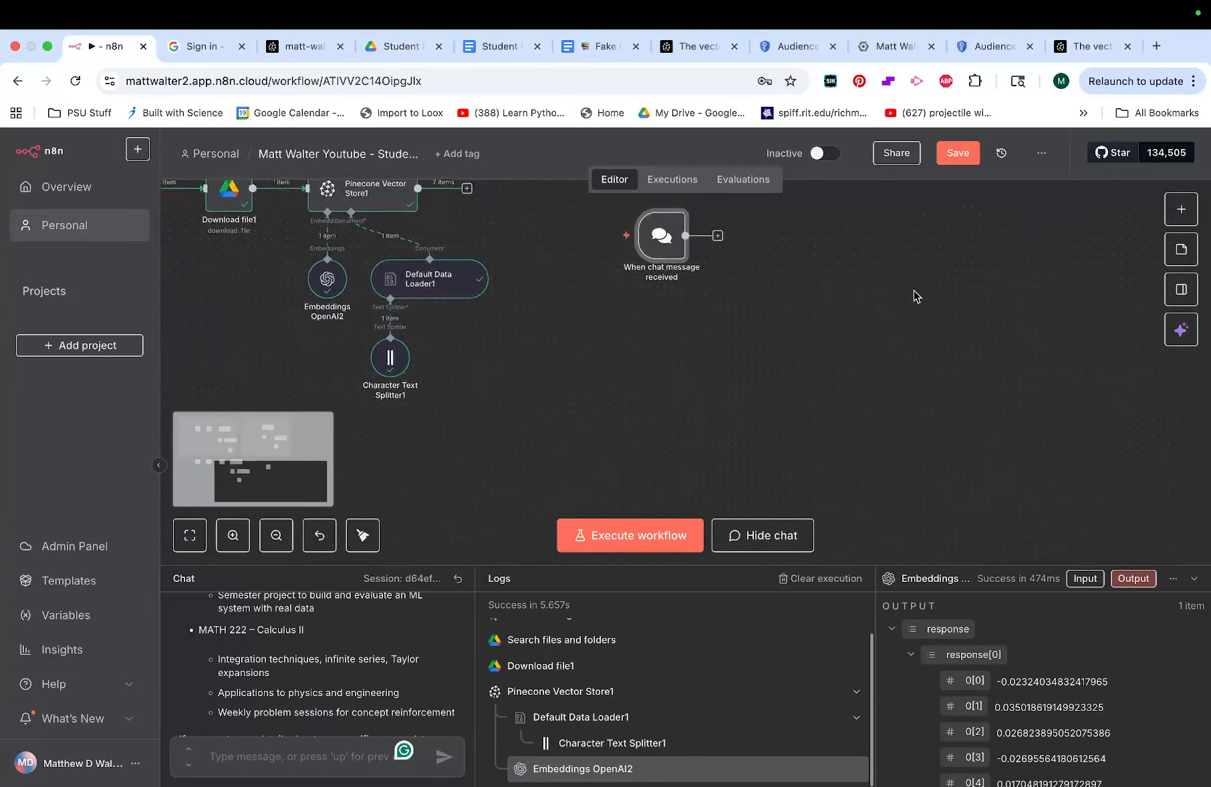
Add an AI Agent node connected to the chat message trigger, keeping its default parameters.
left_click(1178, 213)
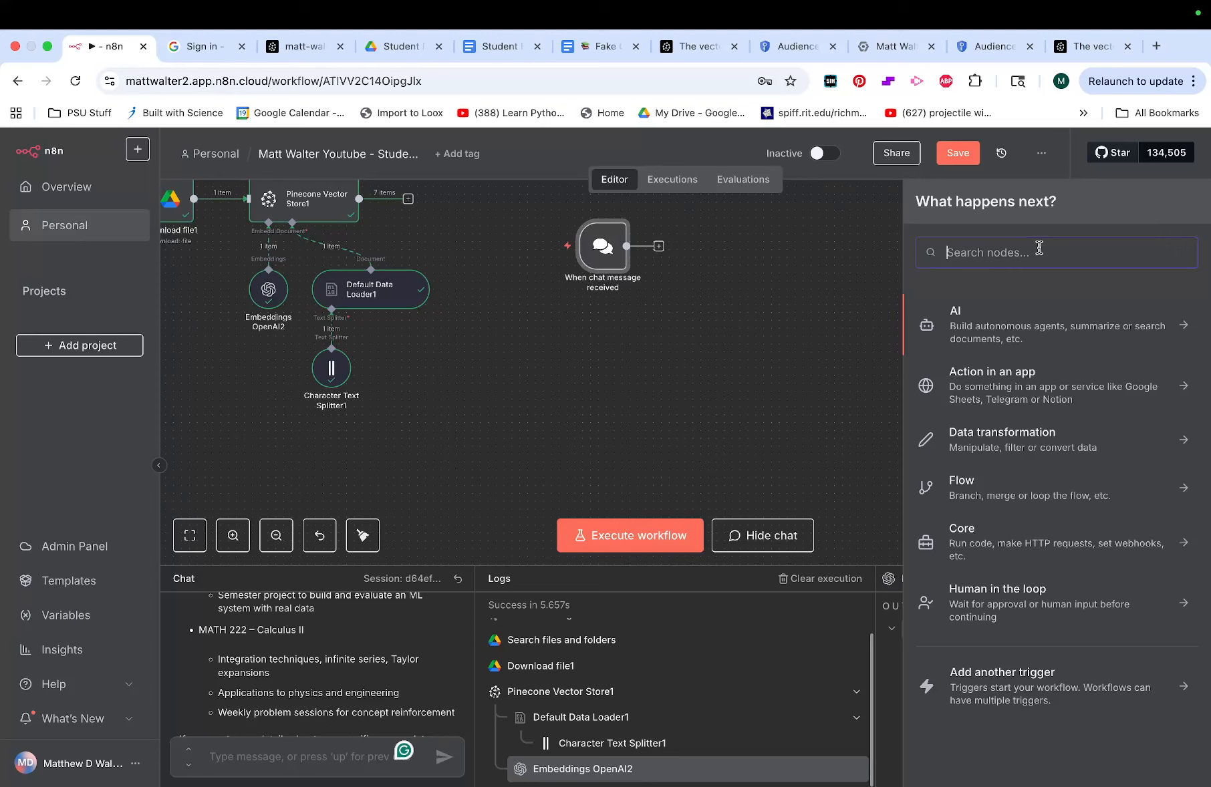
left_click(999, 324)
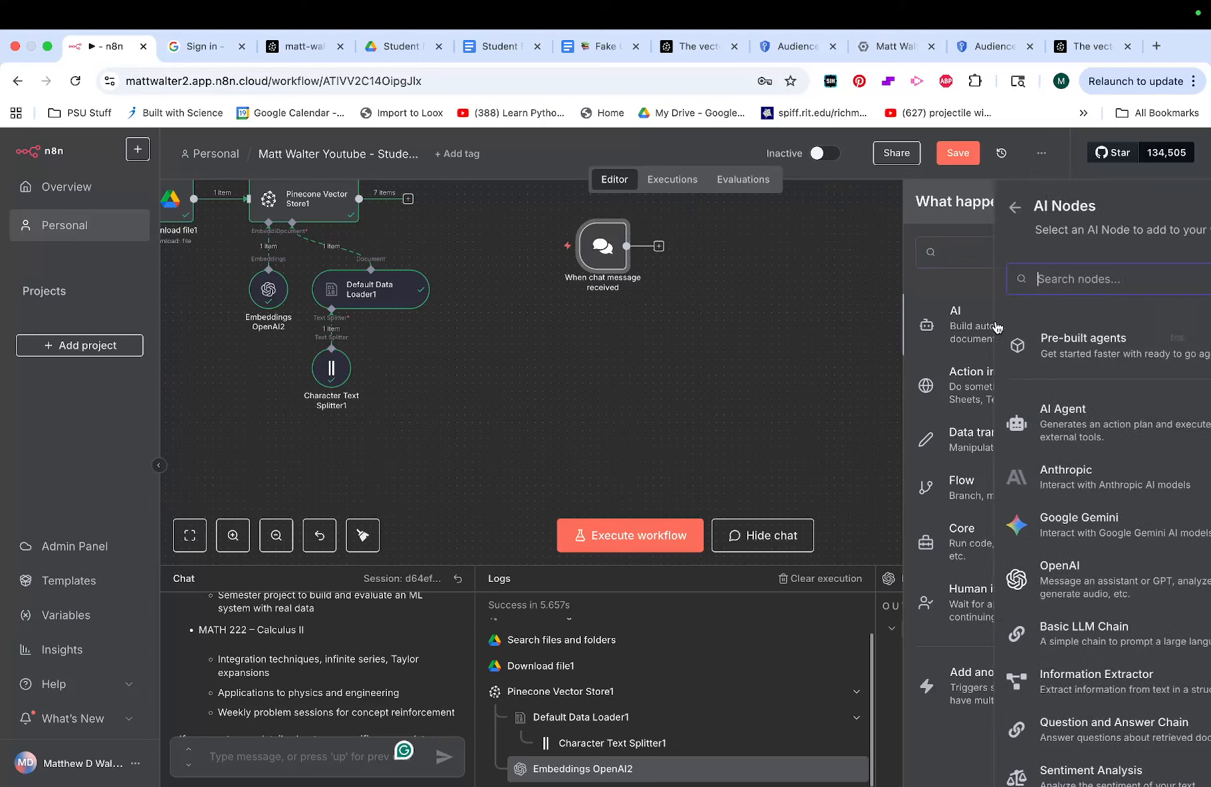
left_click(1016, 419)
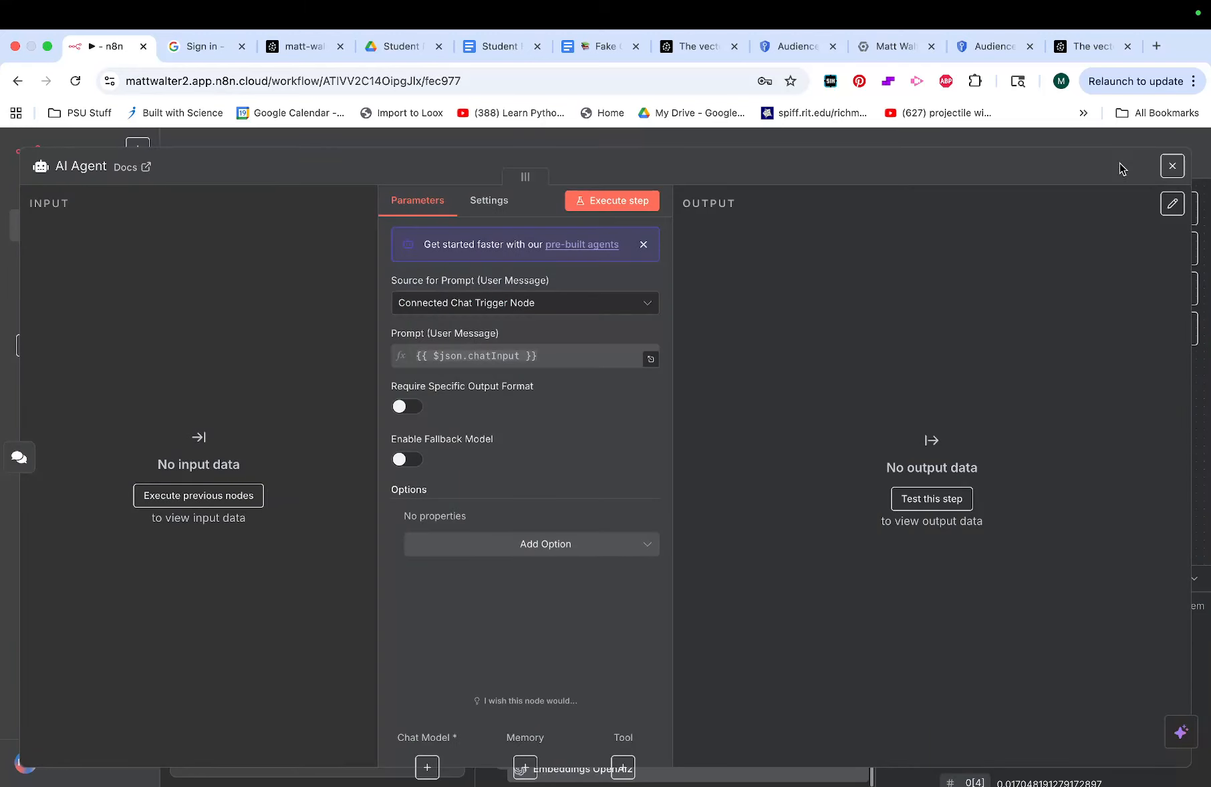
left_click(1172, 166)
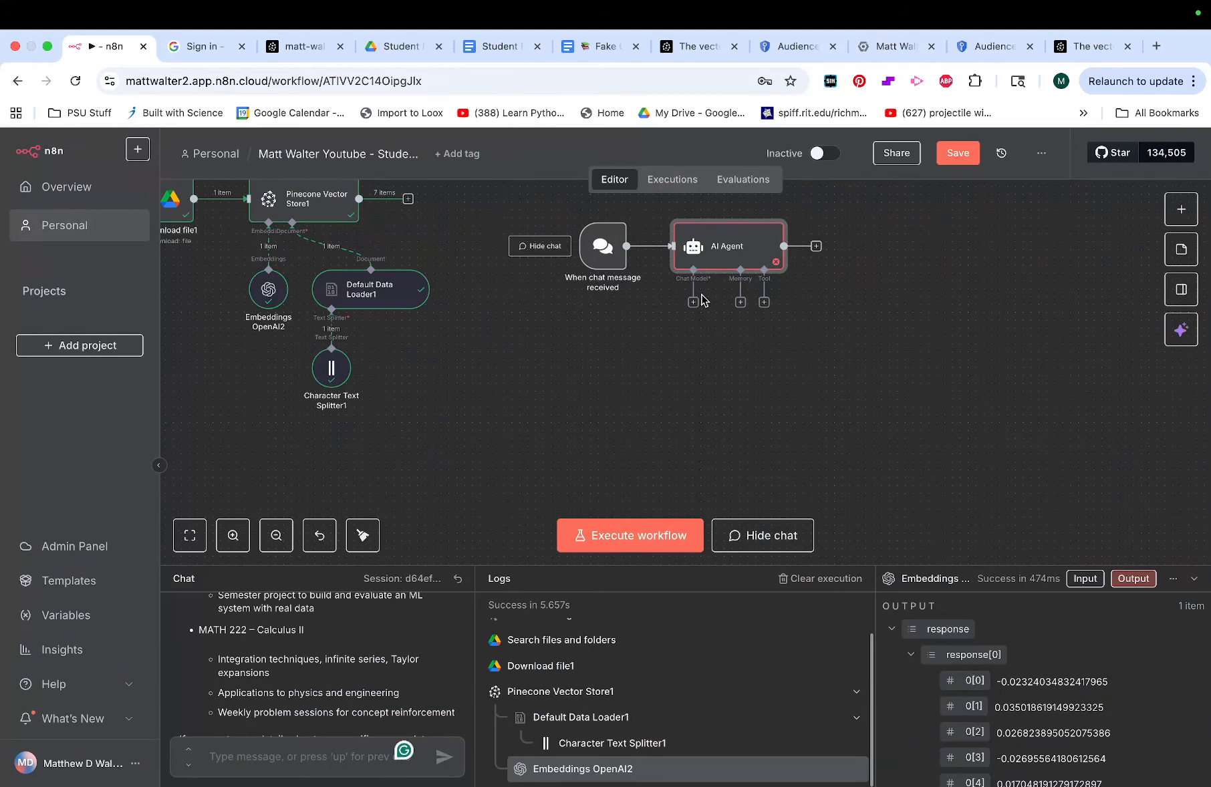
double_click(724, 244)
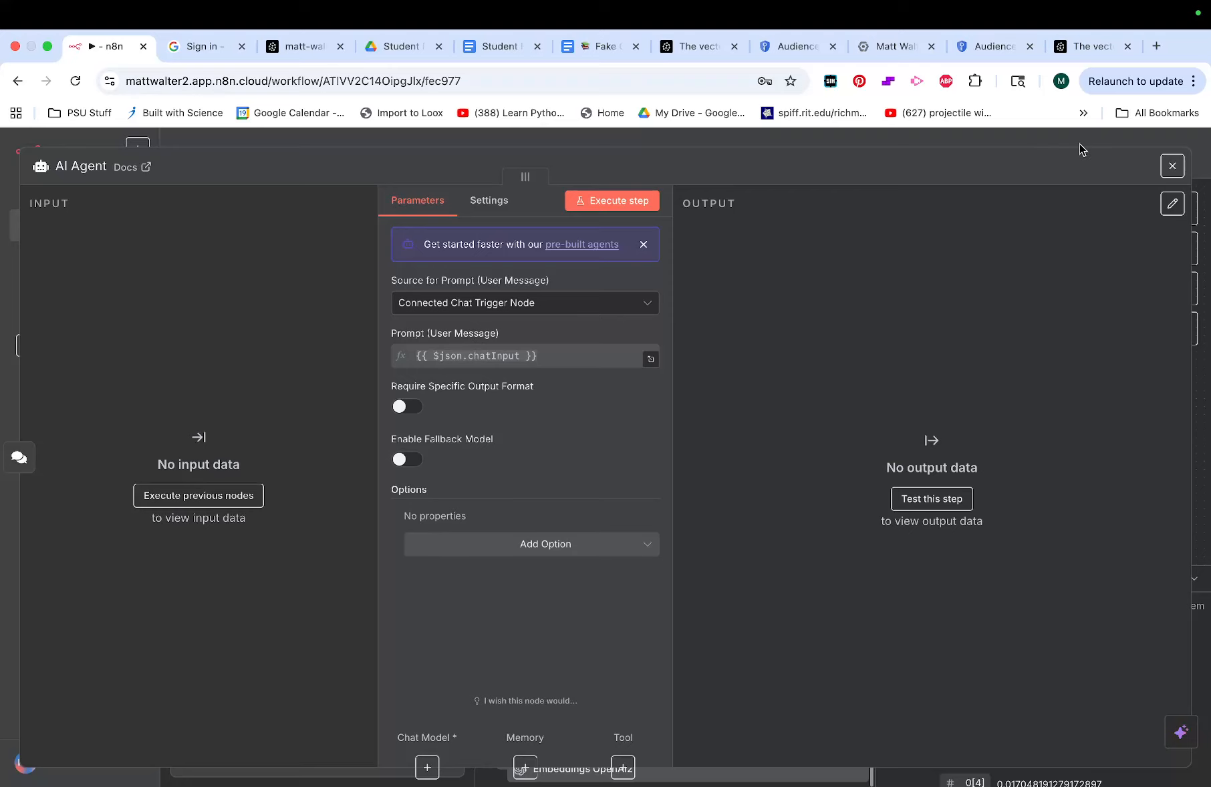
left_click(1172, 165)
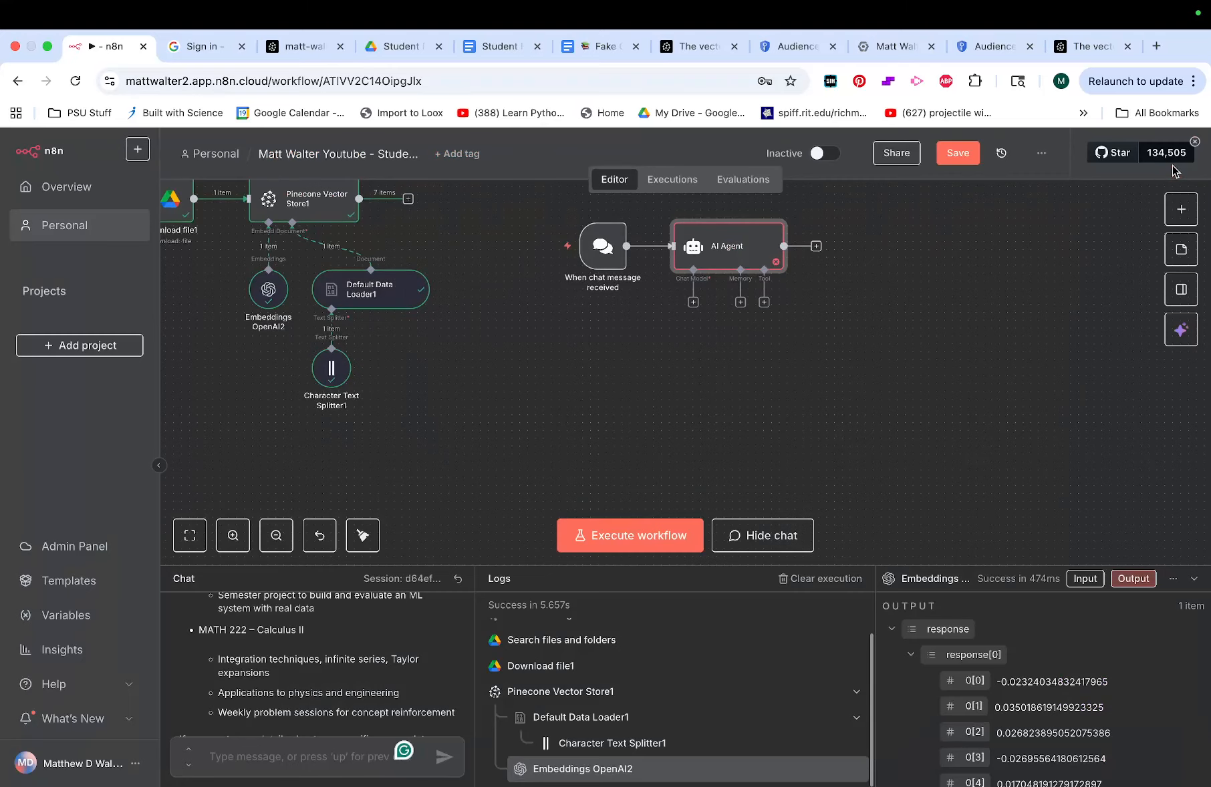
Attach an OpenAI Chat Model using gpt-4.1-mini to the AI Agent and place it directly below the agent.
left_click(694, 303)
type("open")
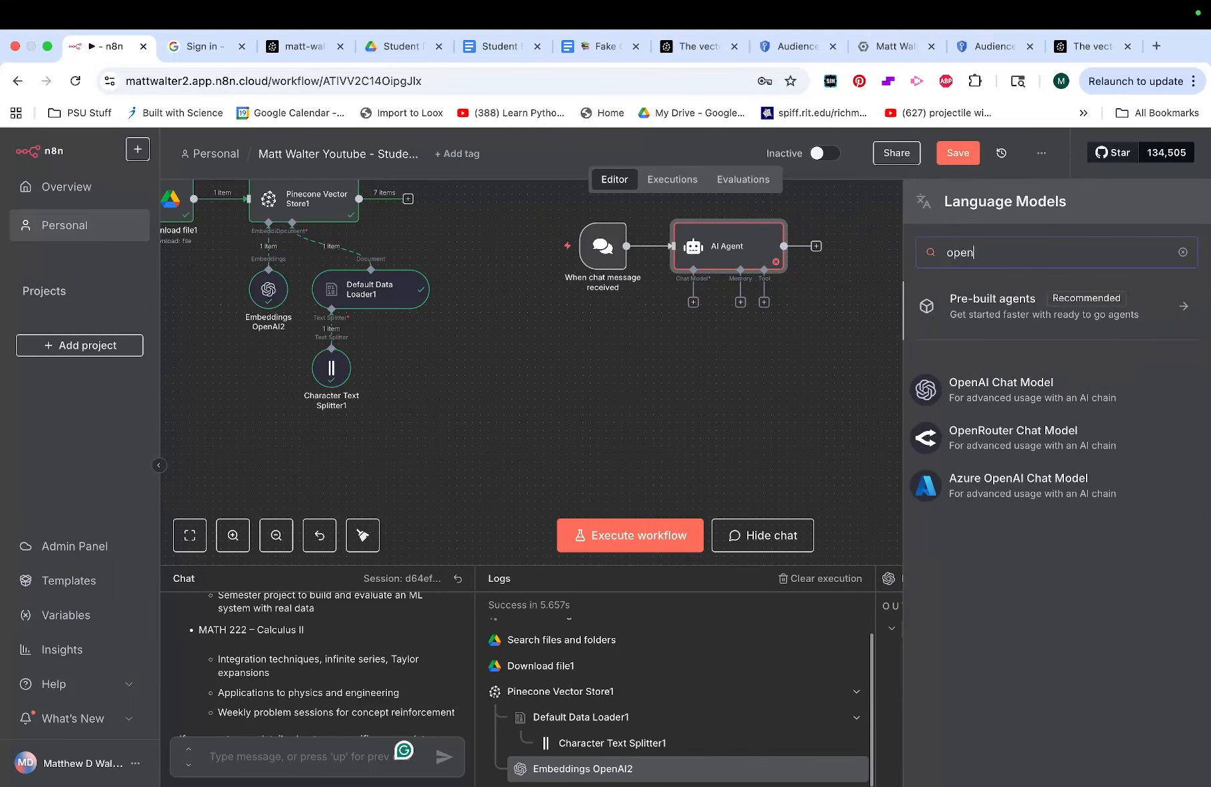
type("ai")
left_click(1009, 397)
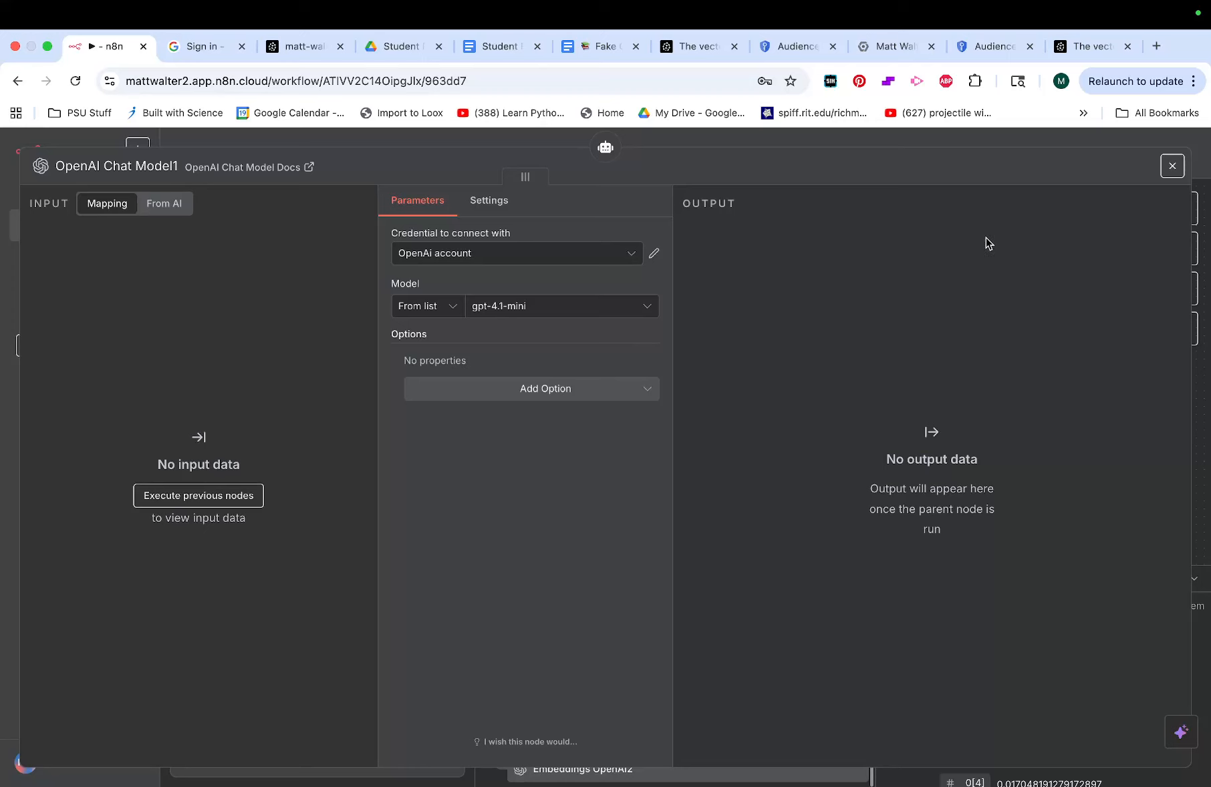
left_click(1172, 166)
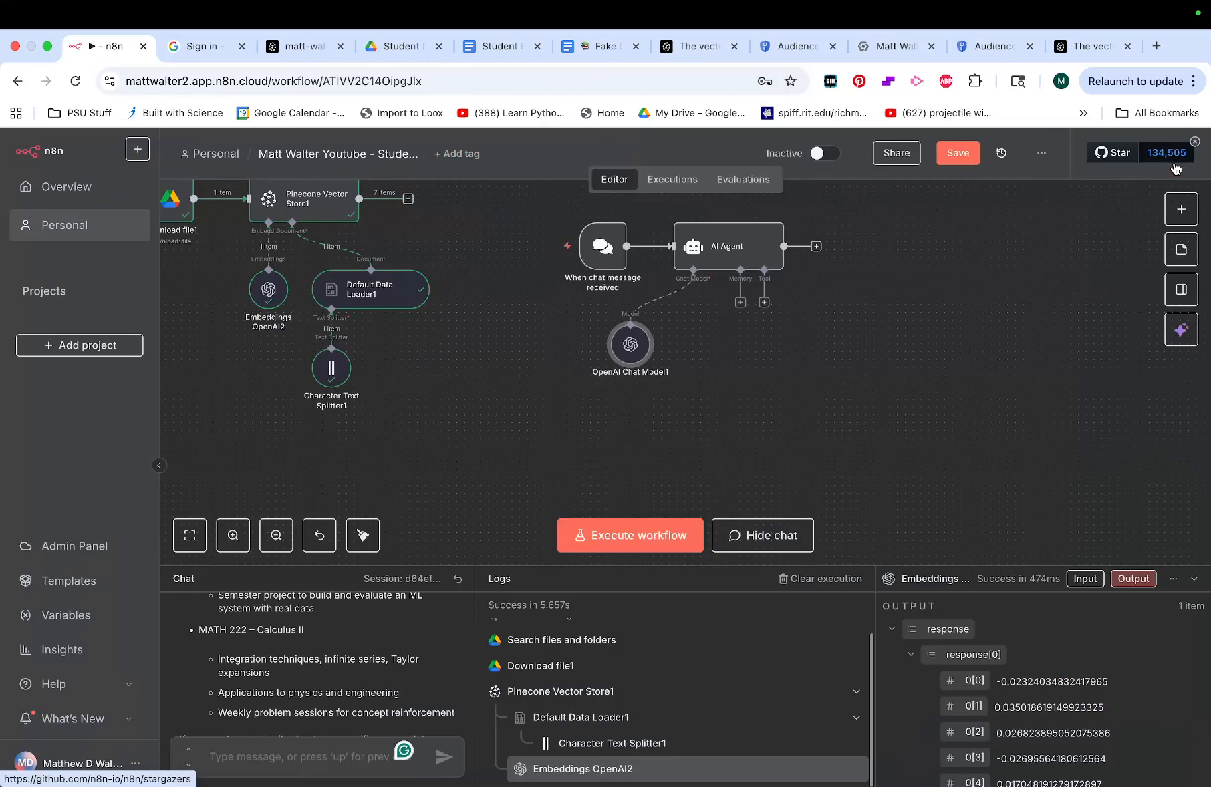
left_click_drag(630, 347, 692, 327)
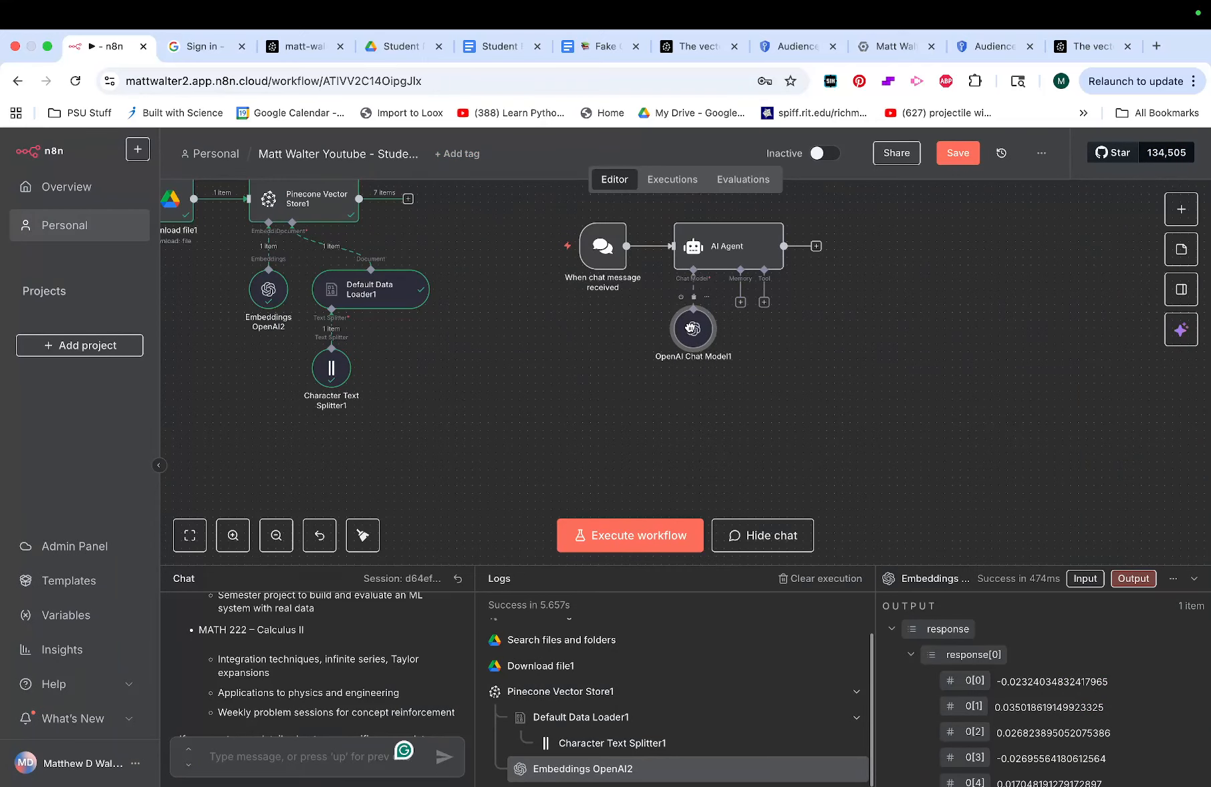
Attach Simple Memory with a context window of 5 to the AI Agent, and space the memory and chat model nodes side by side.
left_click(740, 302)
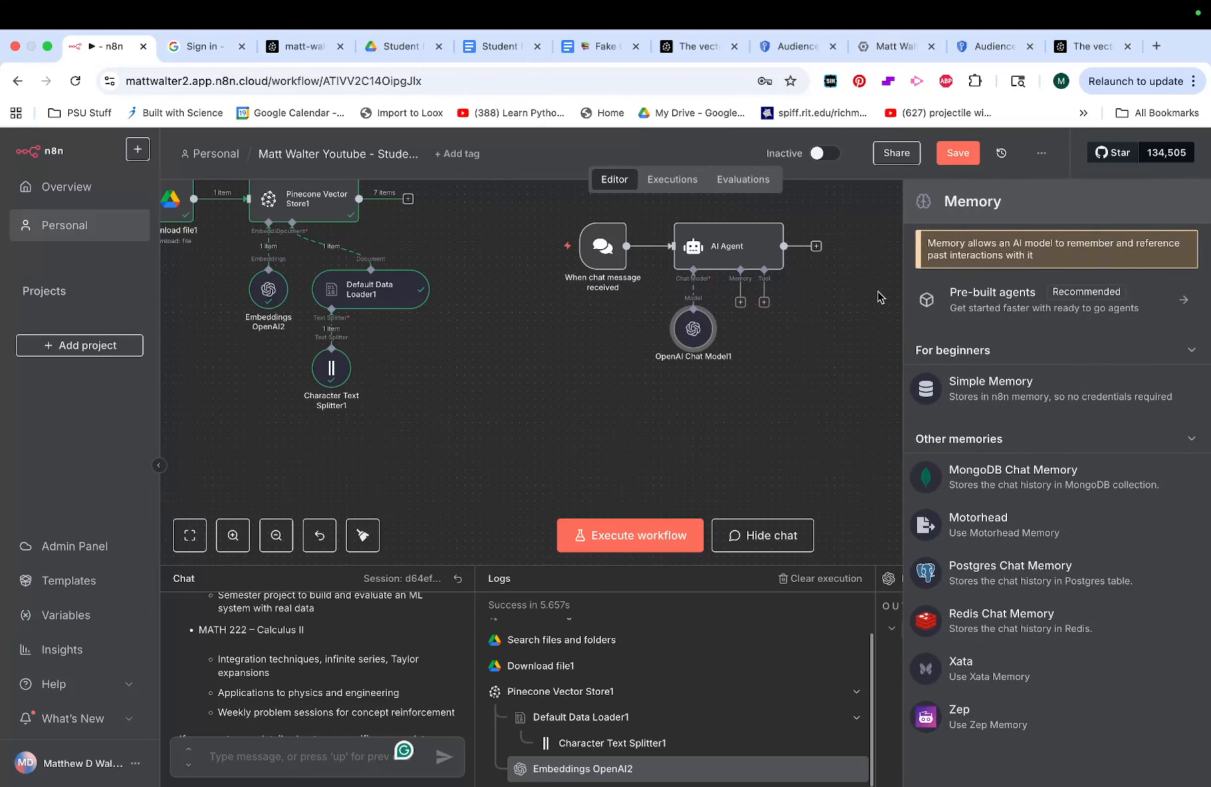
left_click(991, 390)
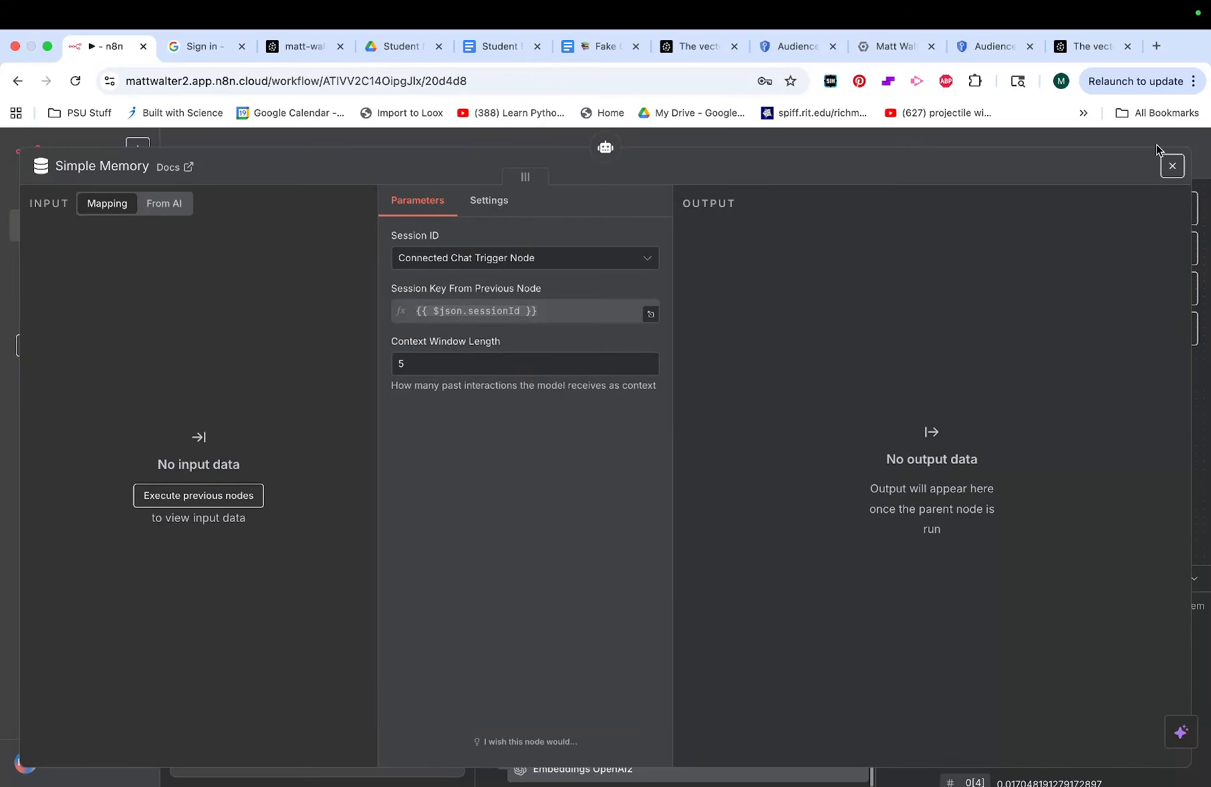
left_click(1172, 165)
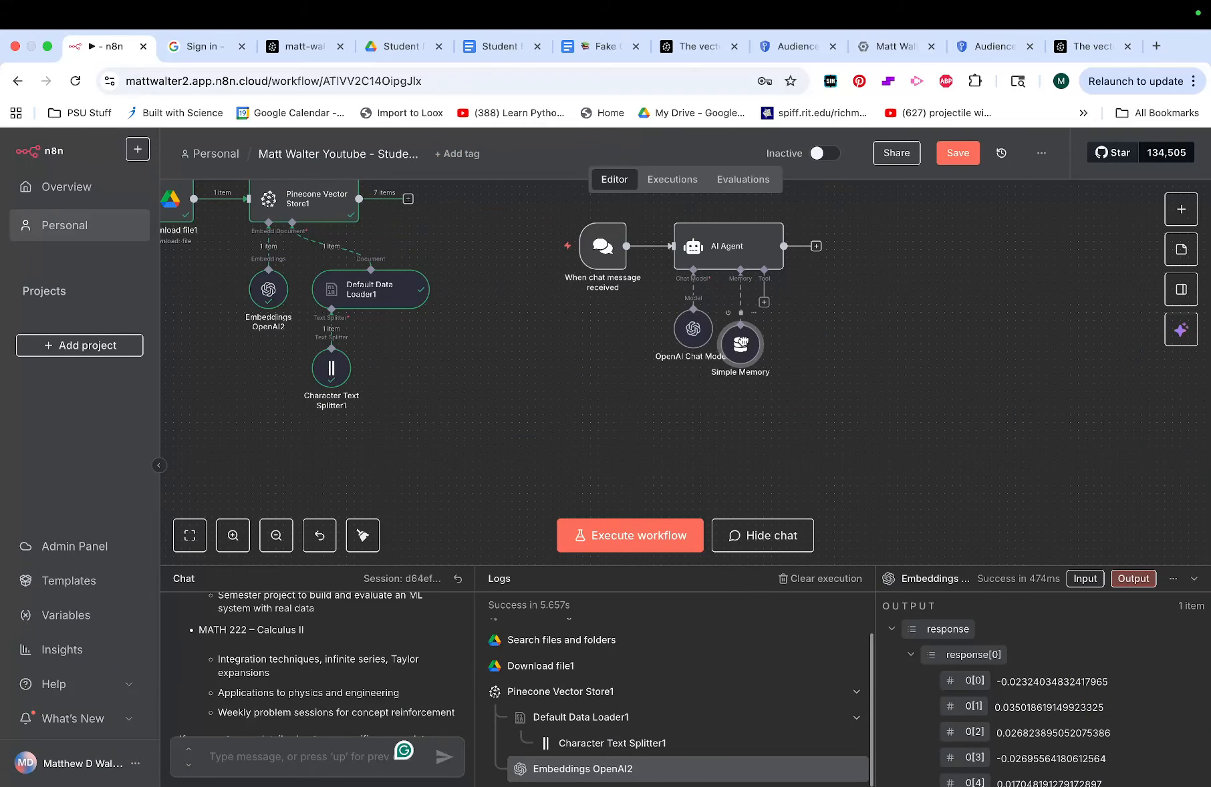
left_click_drag(742, 343, 669, 334)
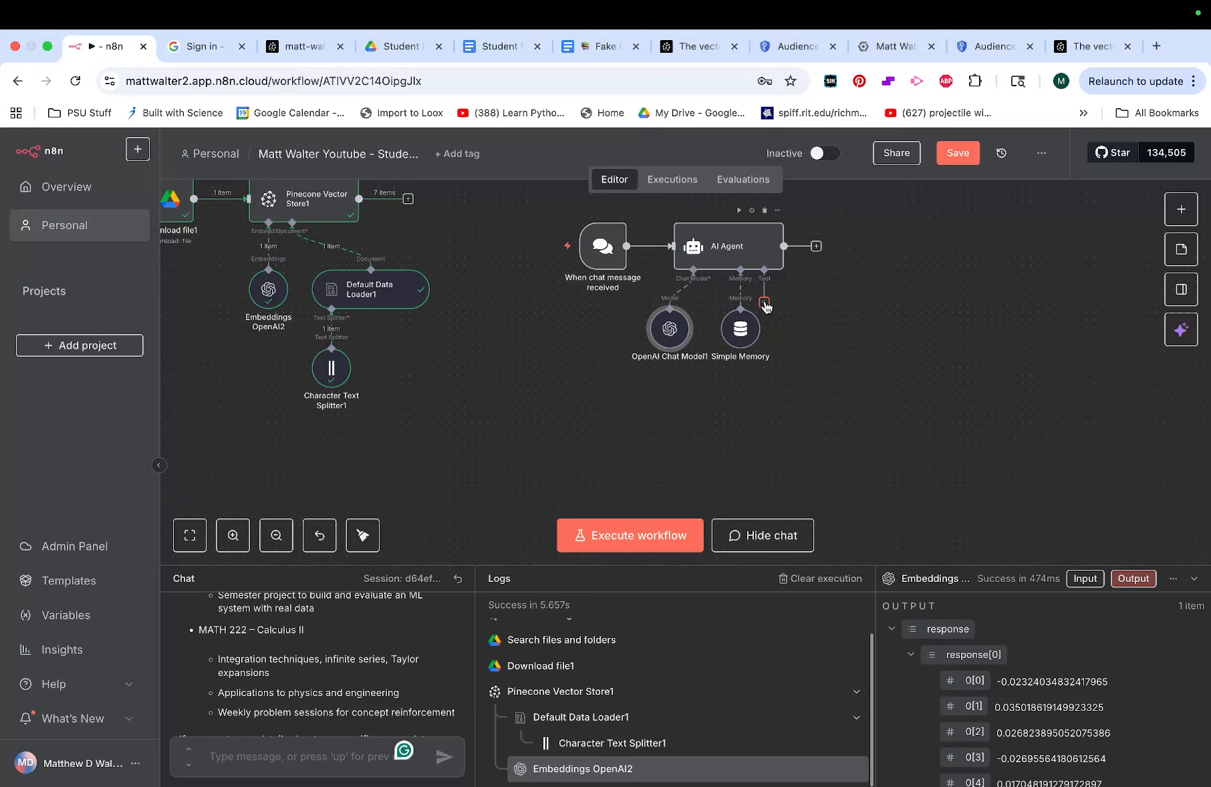
left_click(740, 327)
Attach a Pinecone Vector Store to the AI Agent as a tool.
left_click(1184, 211)
type("pinecone")
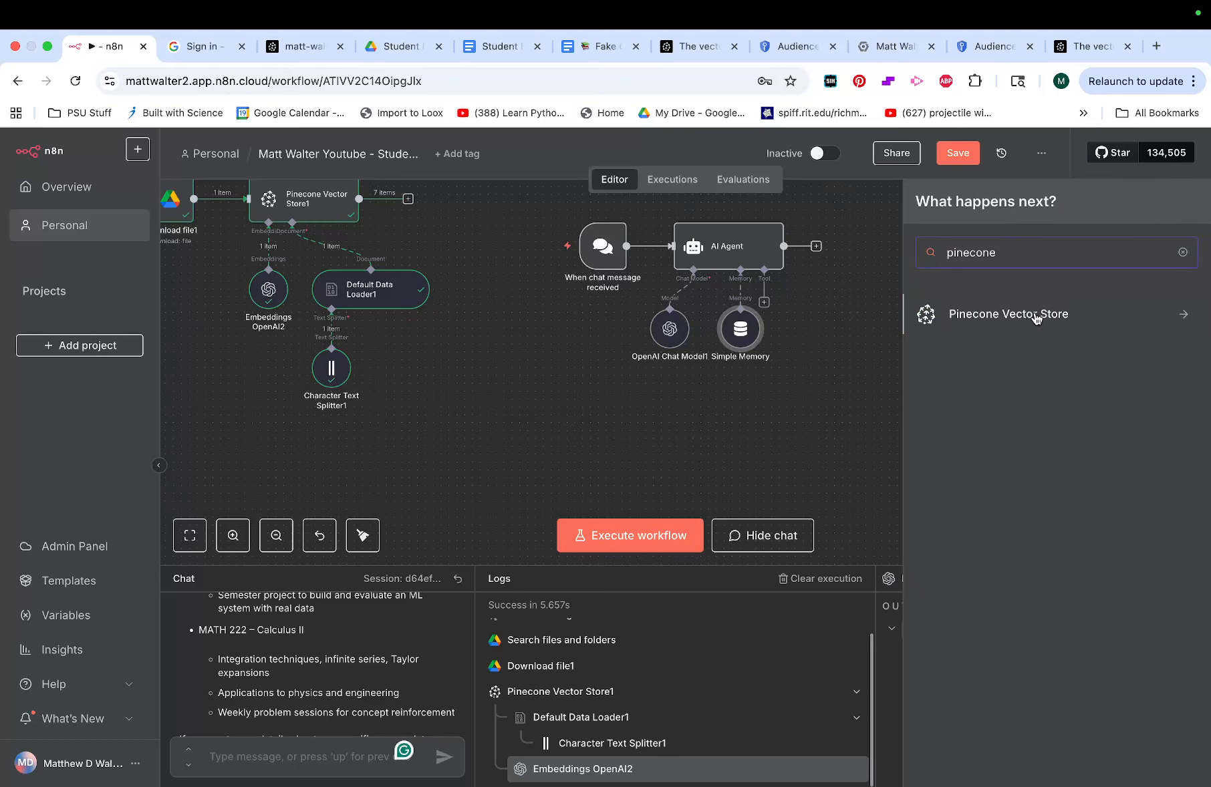
left_click(764, 303)
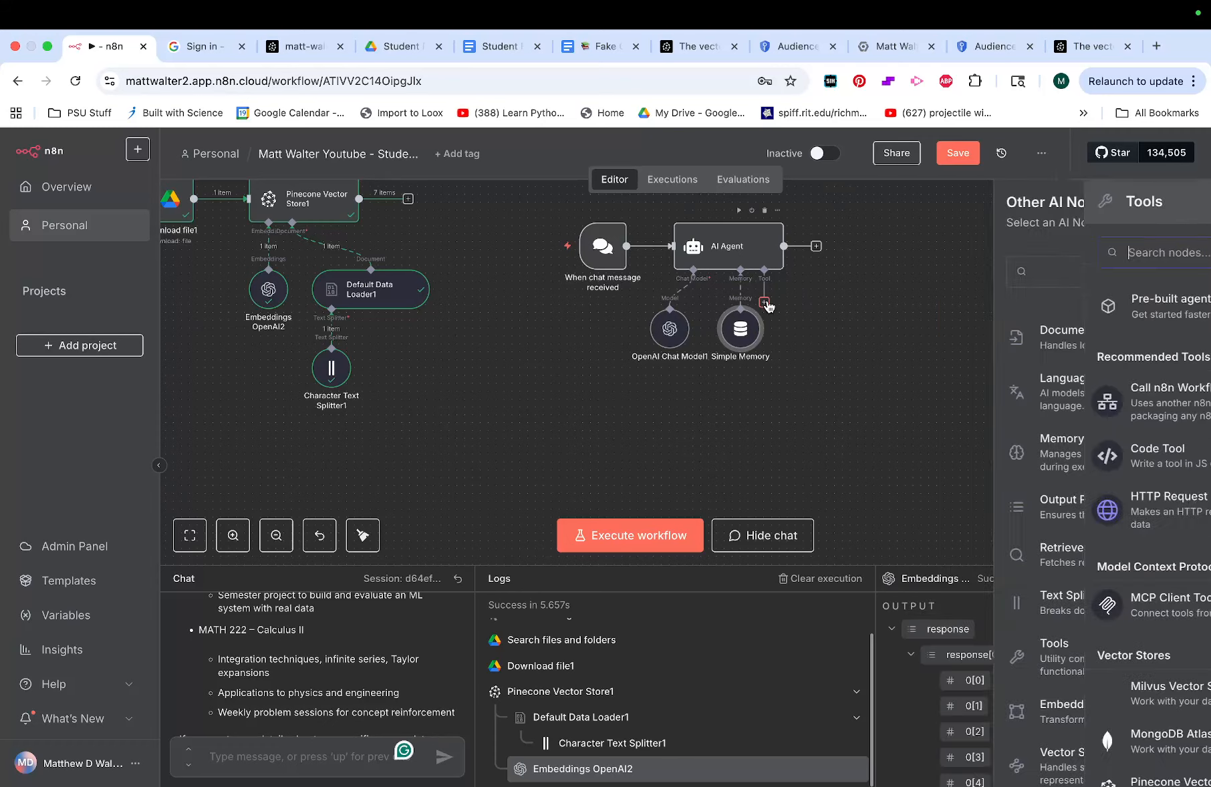
type("pinecone")
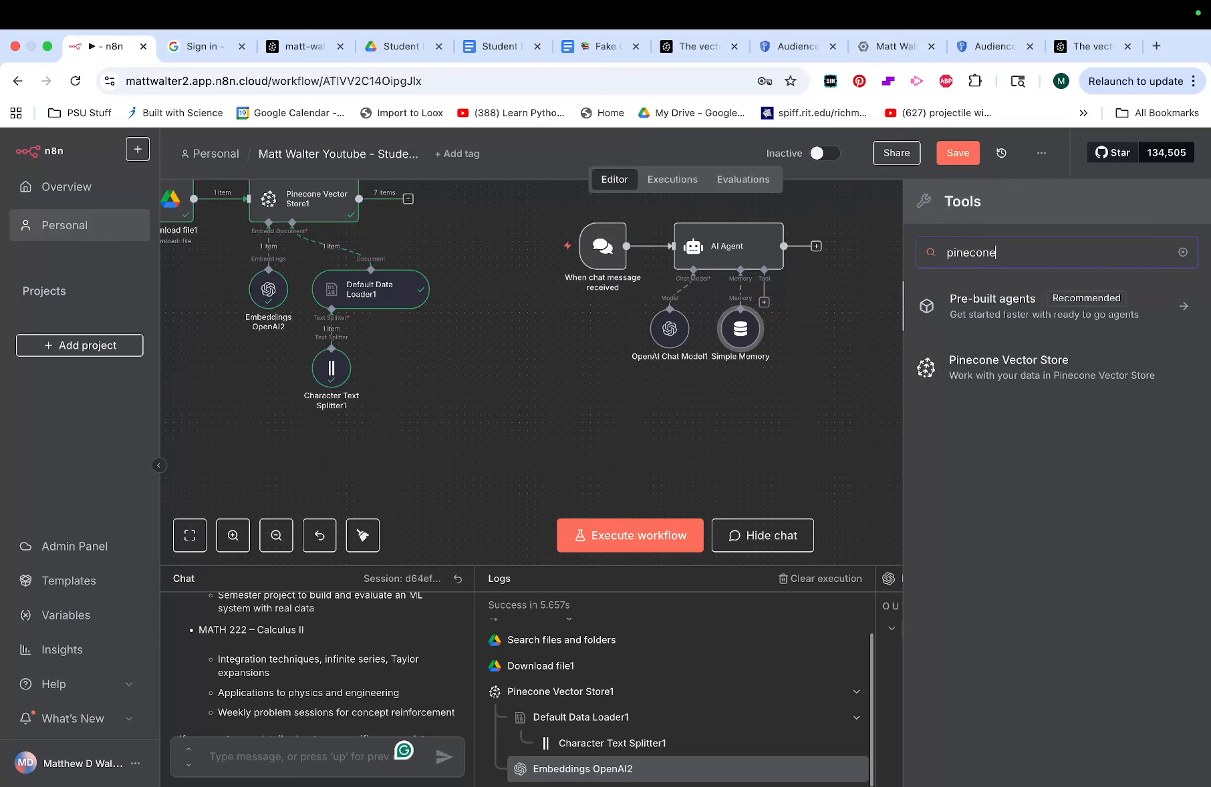
left_click(998, 373)
Describe the Pinecone tool as "Answers questions that students have about courses.".
left_click(577, 418)
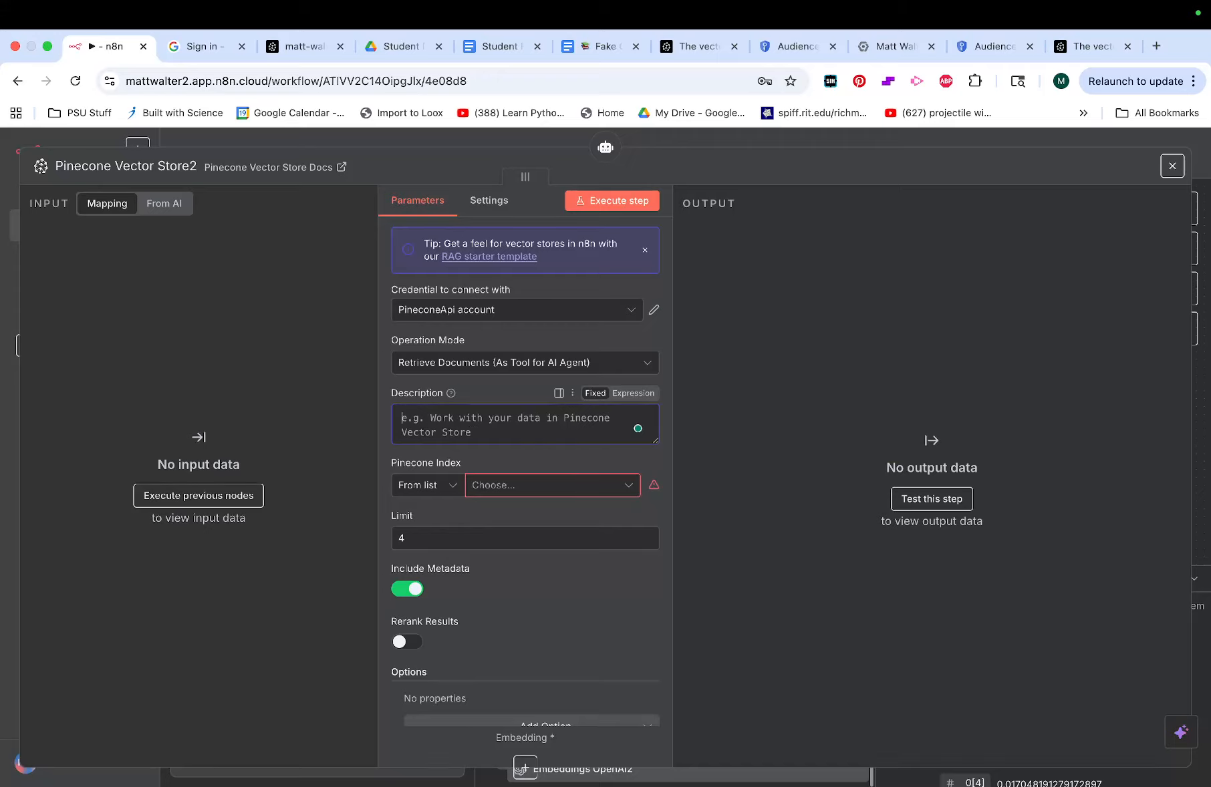
type("Answers")
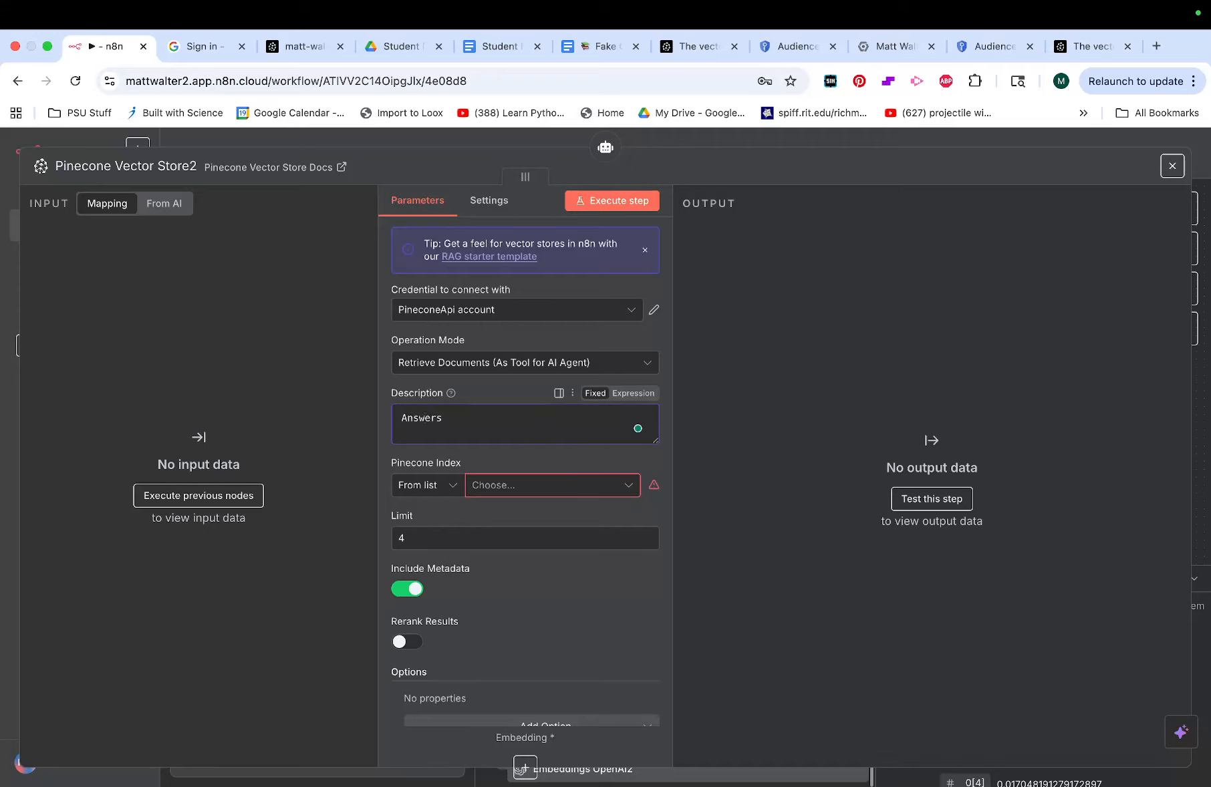
type(" Questions about students")
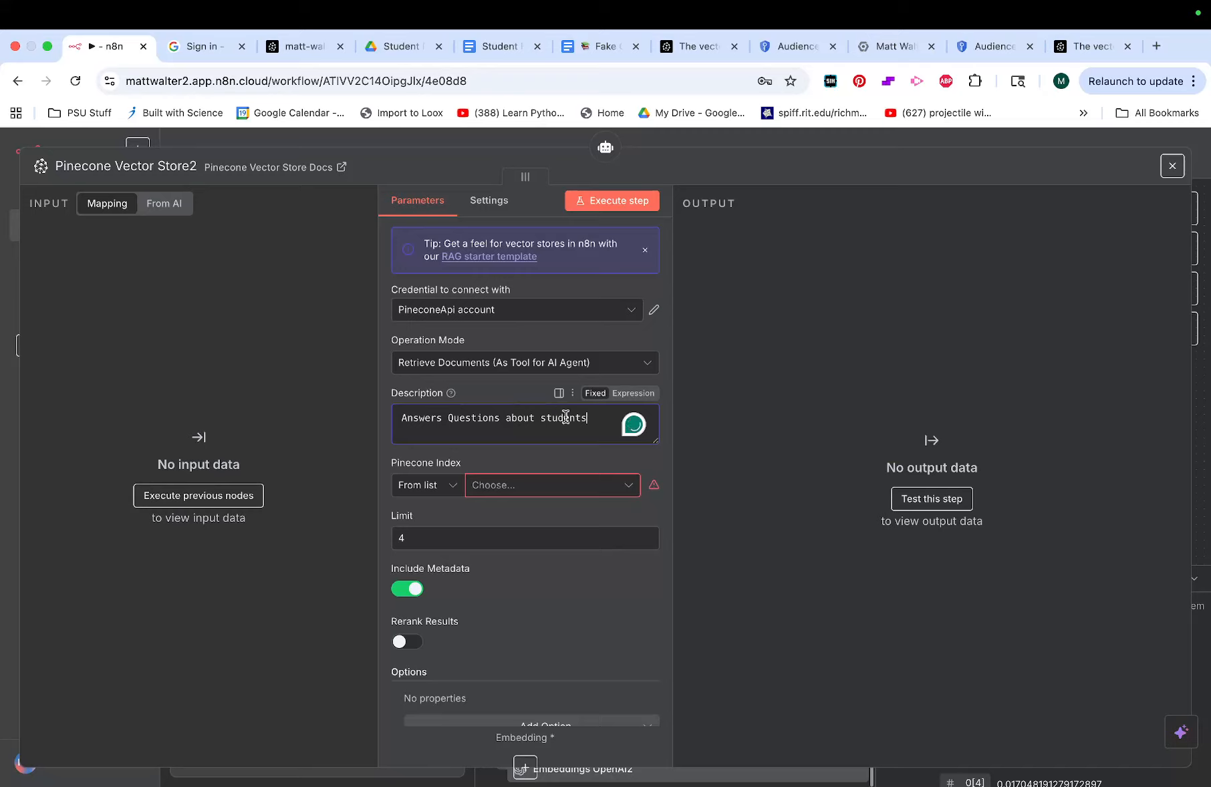
key("BackSpace")
key("BackSpace")
key("BackSpace")
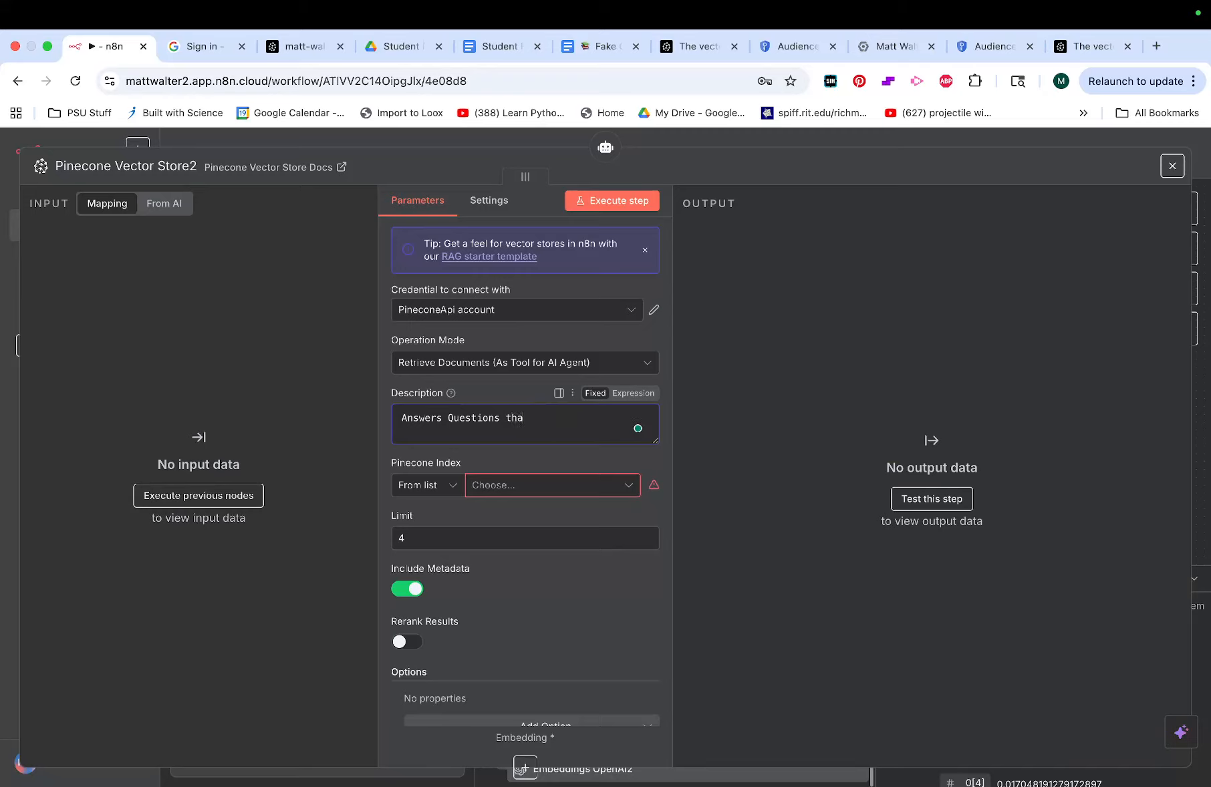
type("students have about courses.")
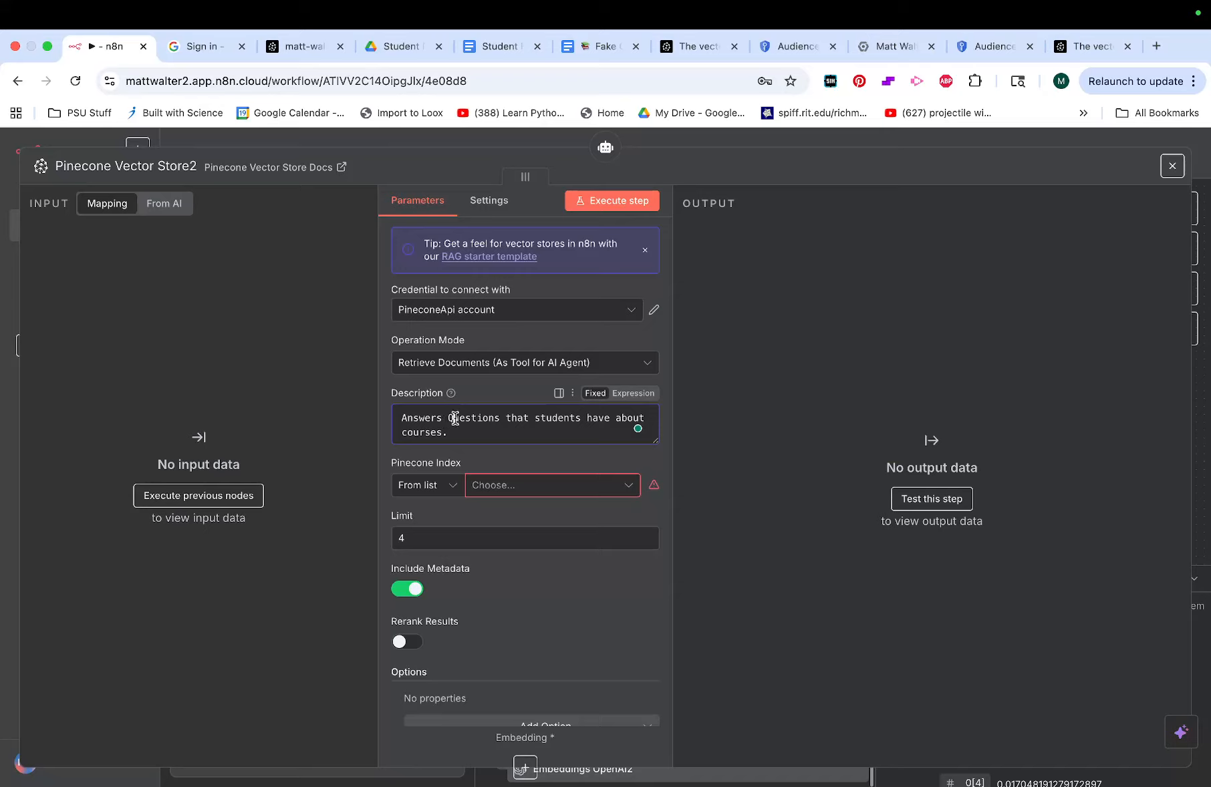
Point the Pinecone tool at the student FAQ RAG agent index and place its node below the agent beside Simple Memory.
left_click(532, 490)
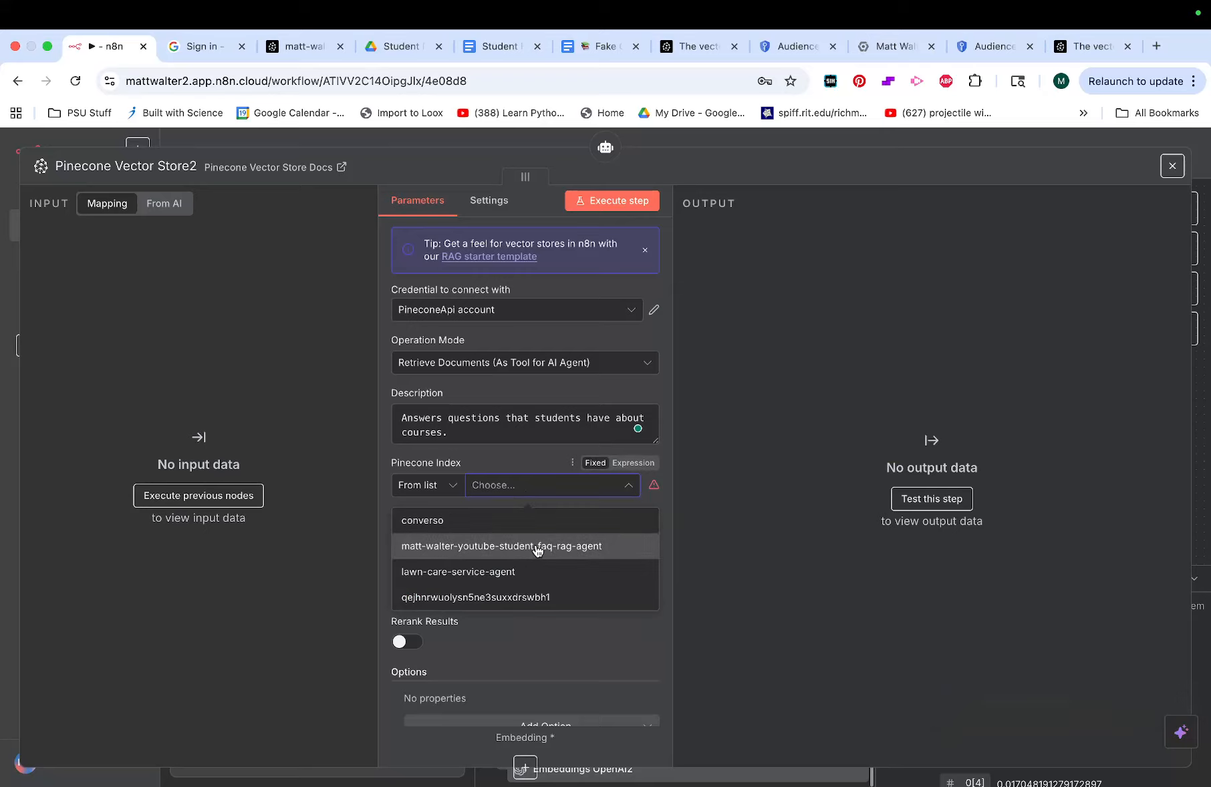
left_click(538, 546)
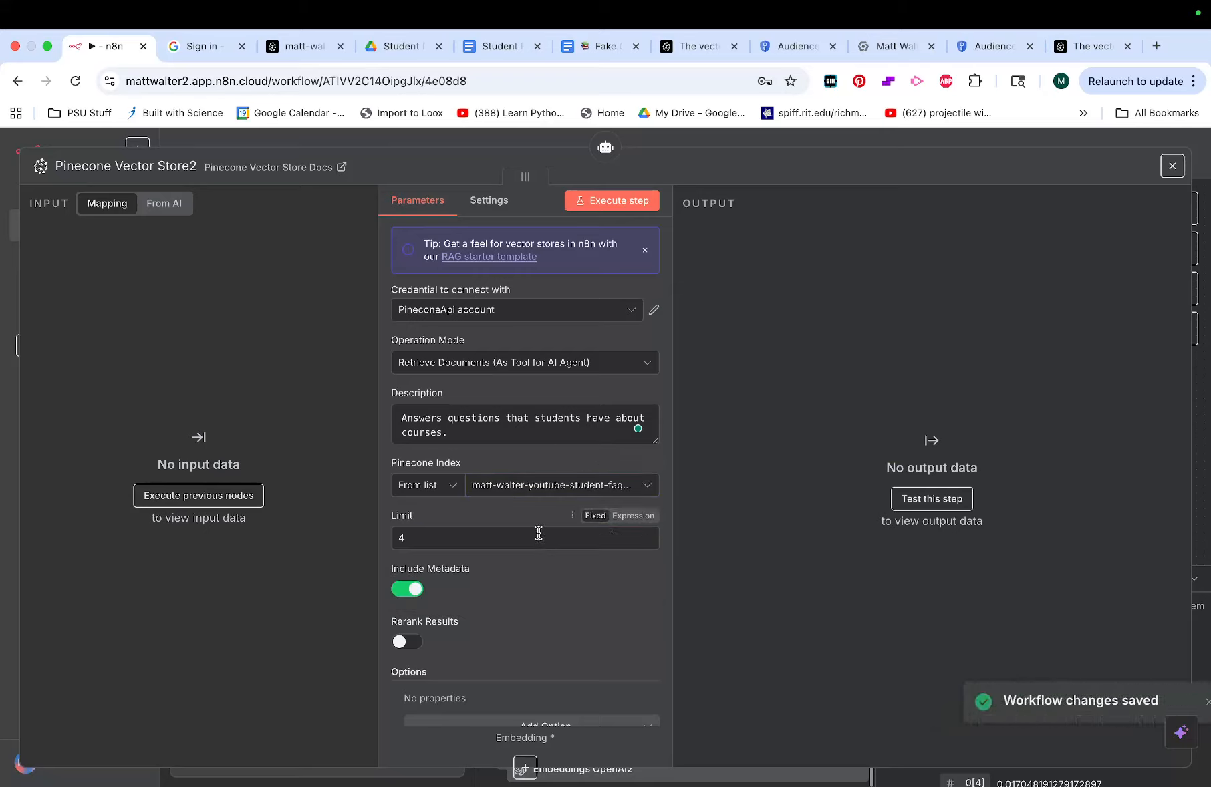
scroll(590, 610, "down", 2)
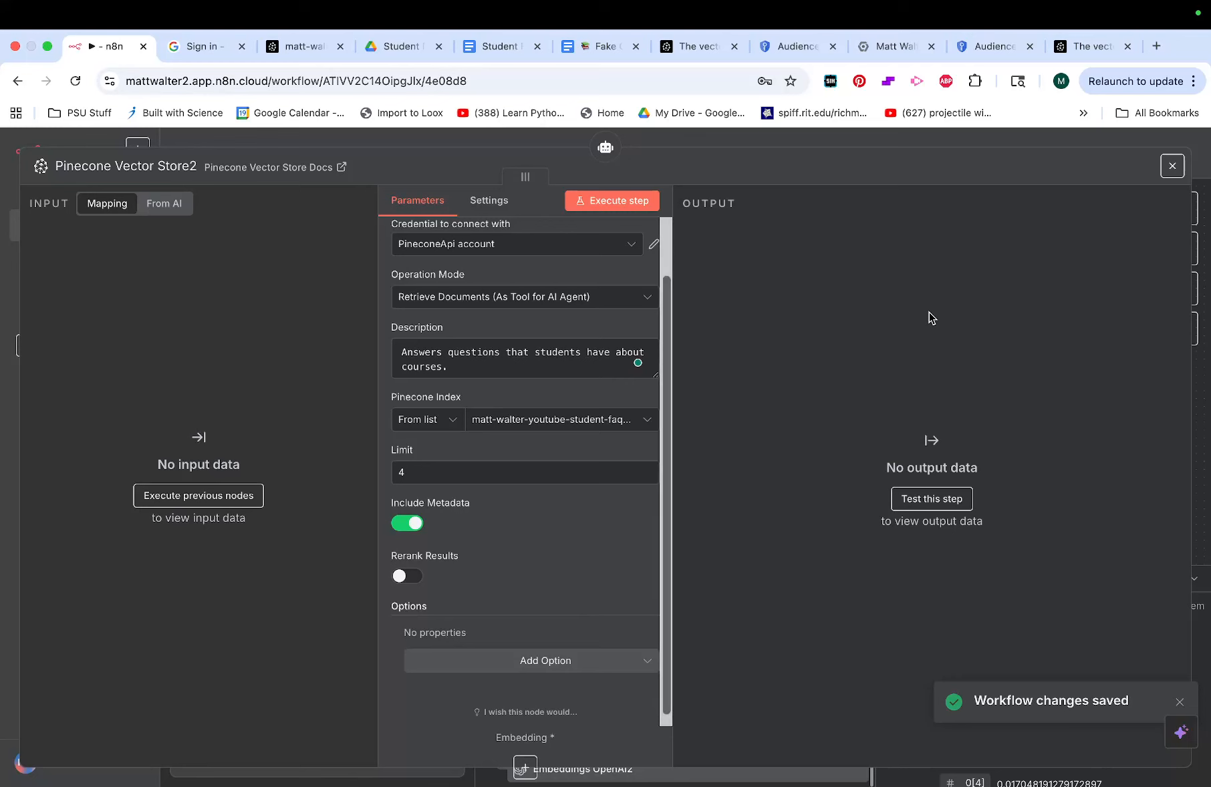
left_click(1171, 168)
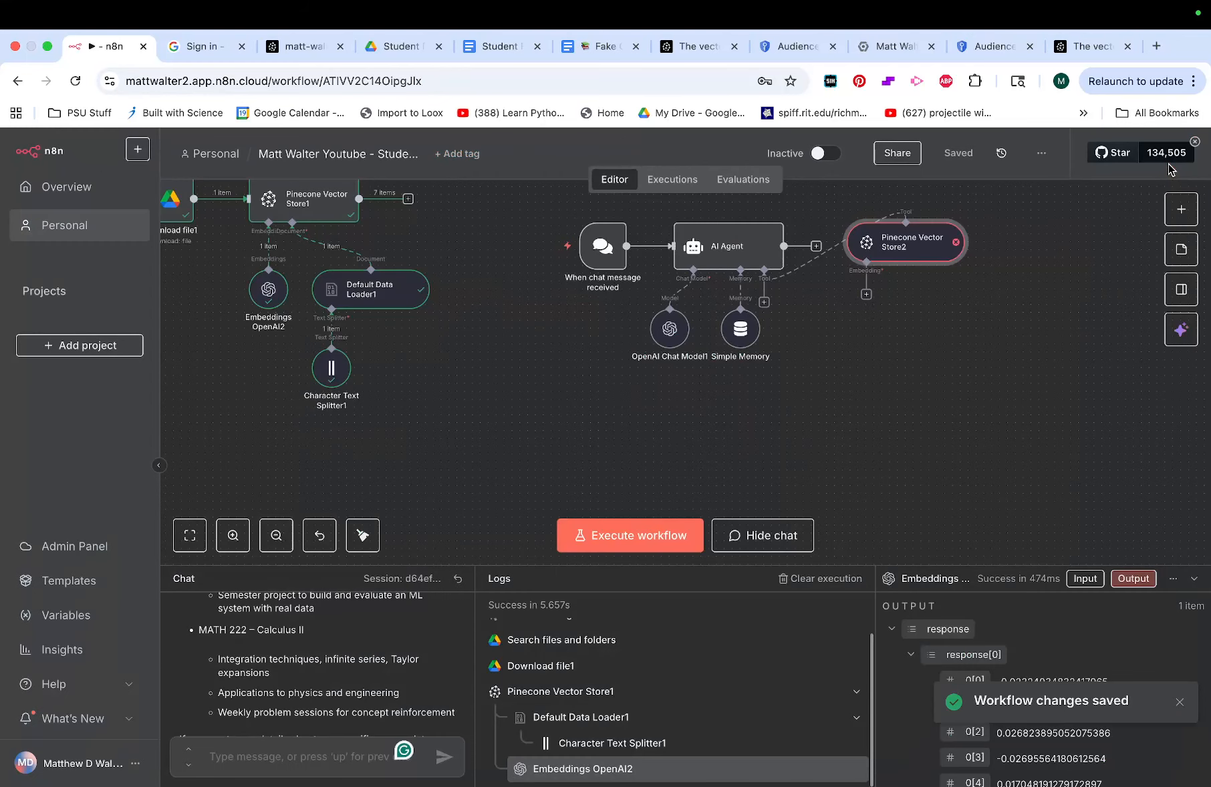
left_click_drag(879, 397, 830, 335)
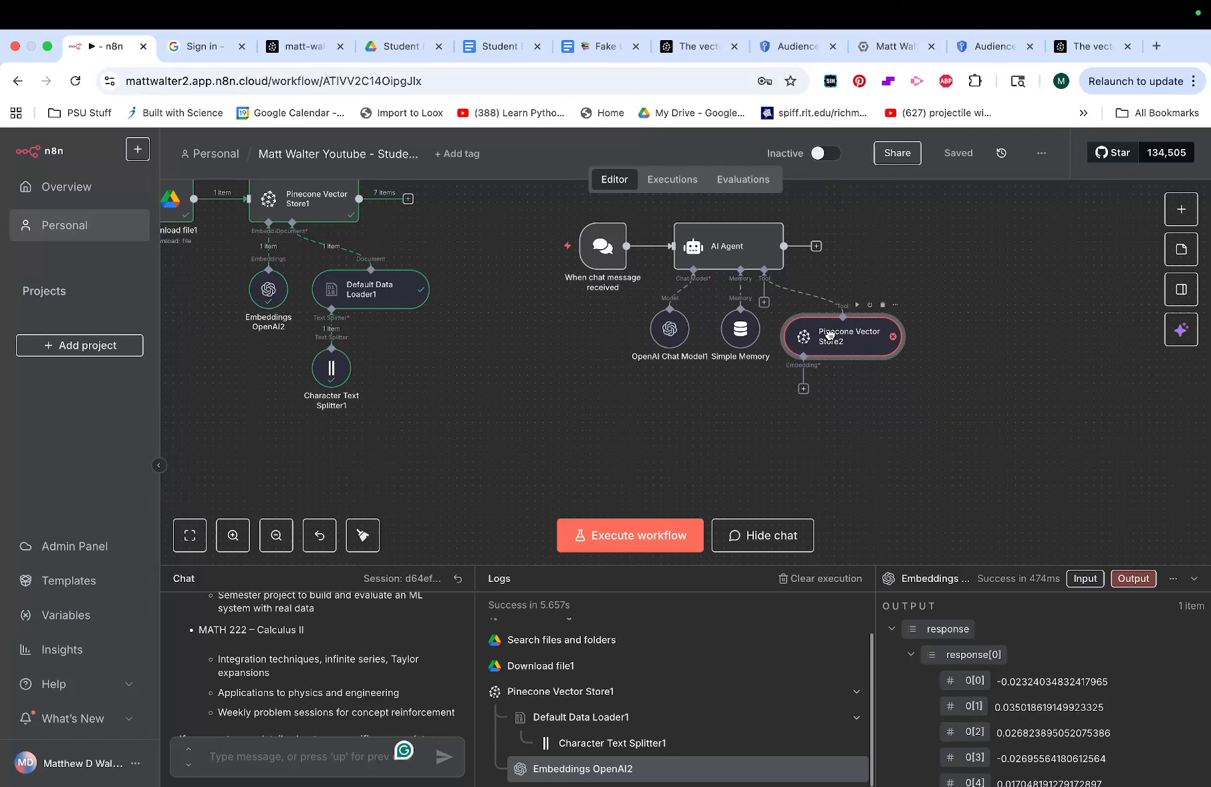
Rename the AI Agent node to "Student FAQ RAG Agent".
double_click(727, 247)
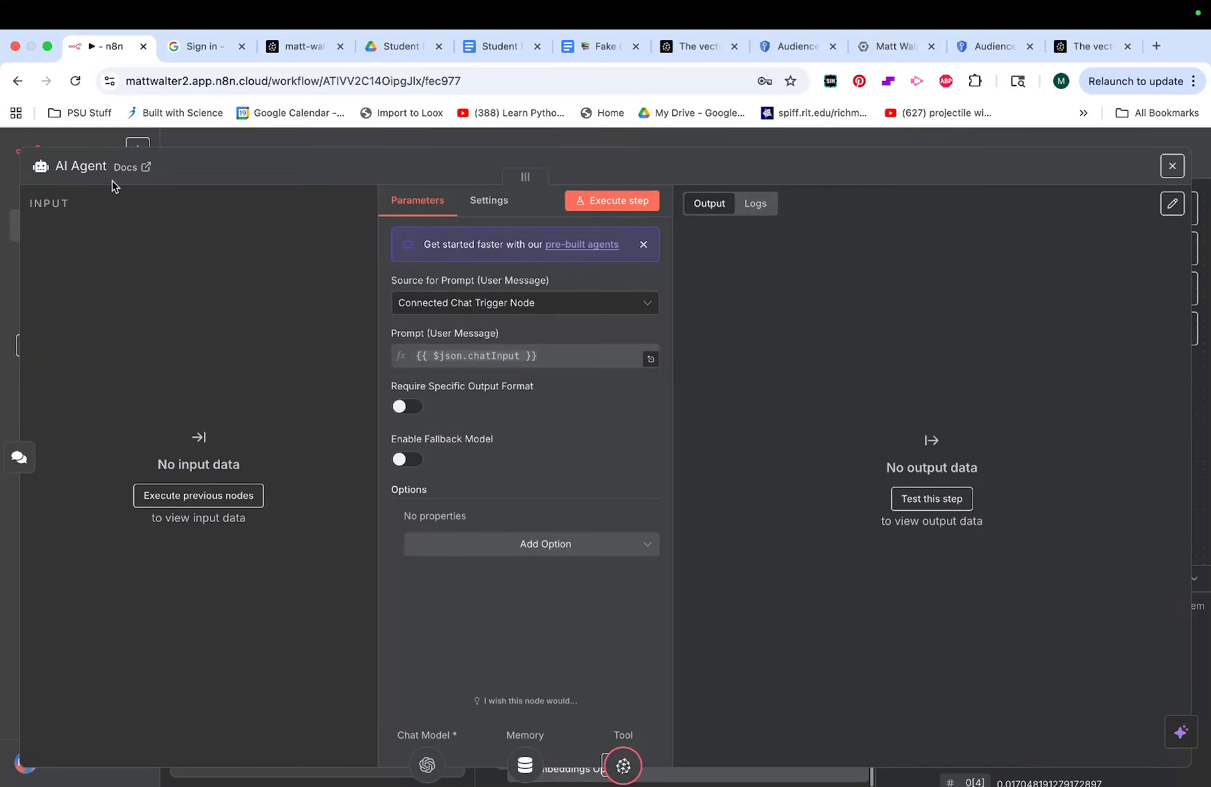
left_click(93, 168)
type("Student FA")
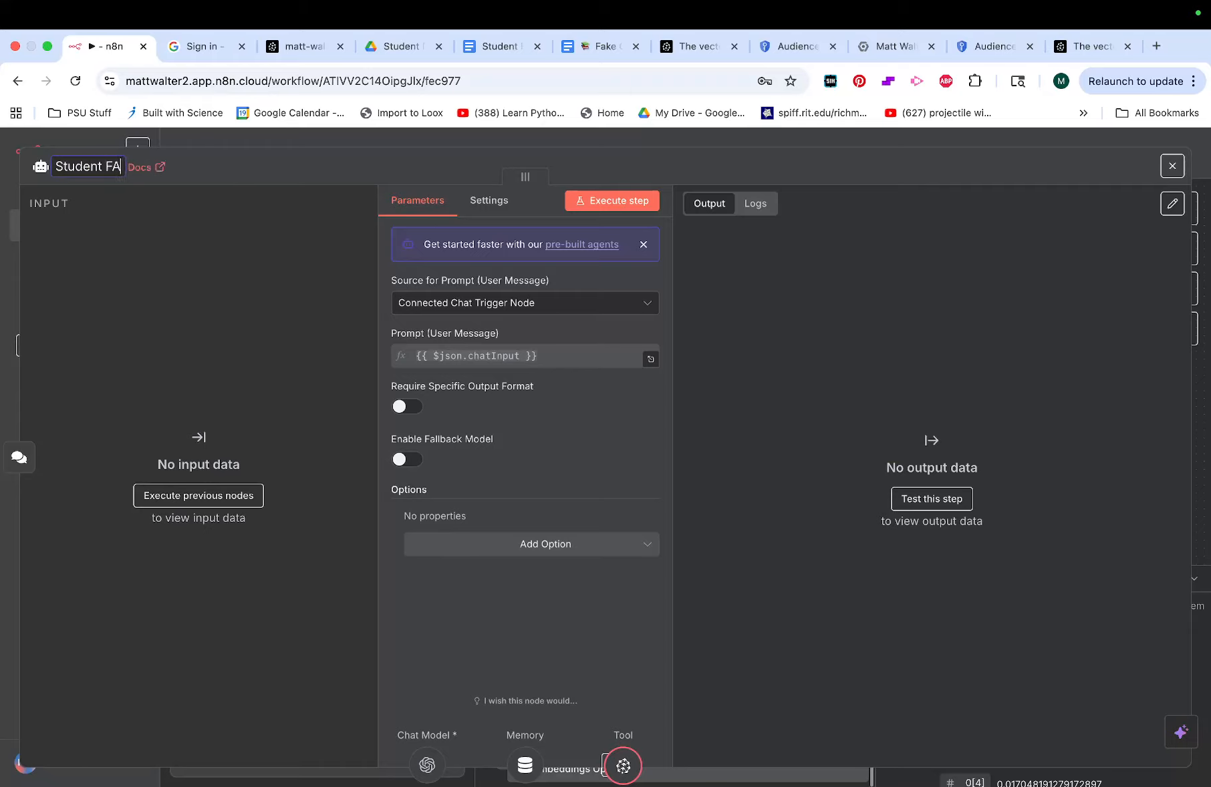
type("Q RAG Agent")
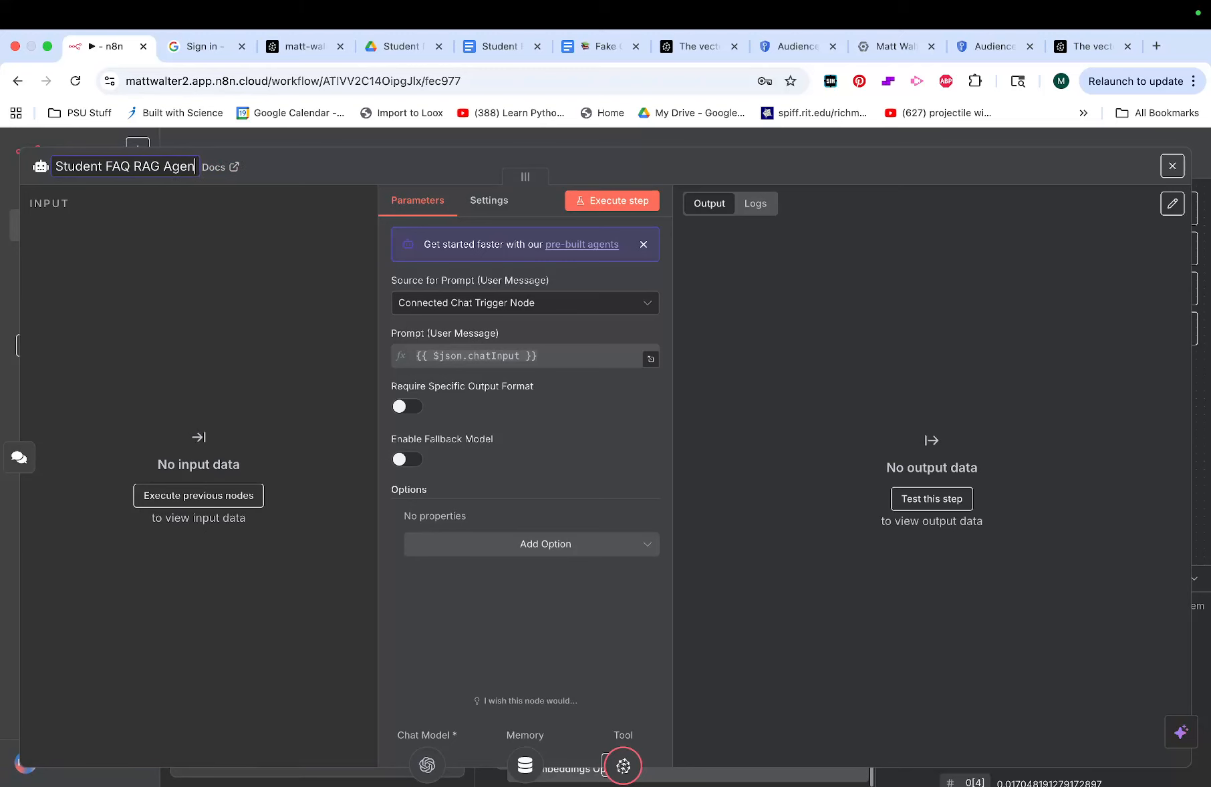
key("Return")
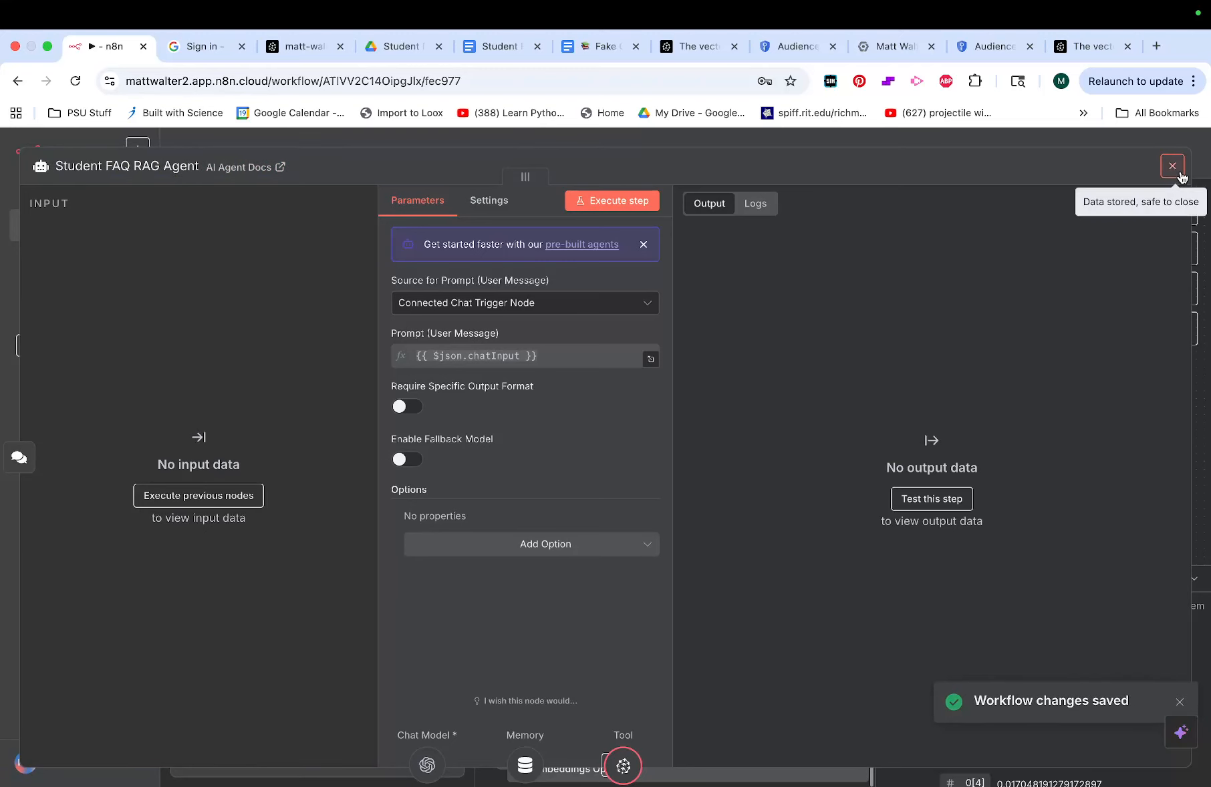
left_click(1172, 166)
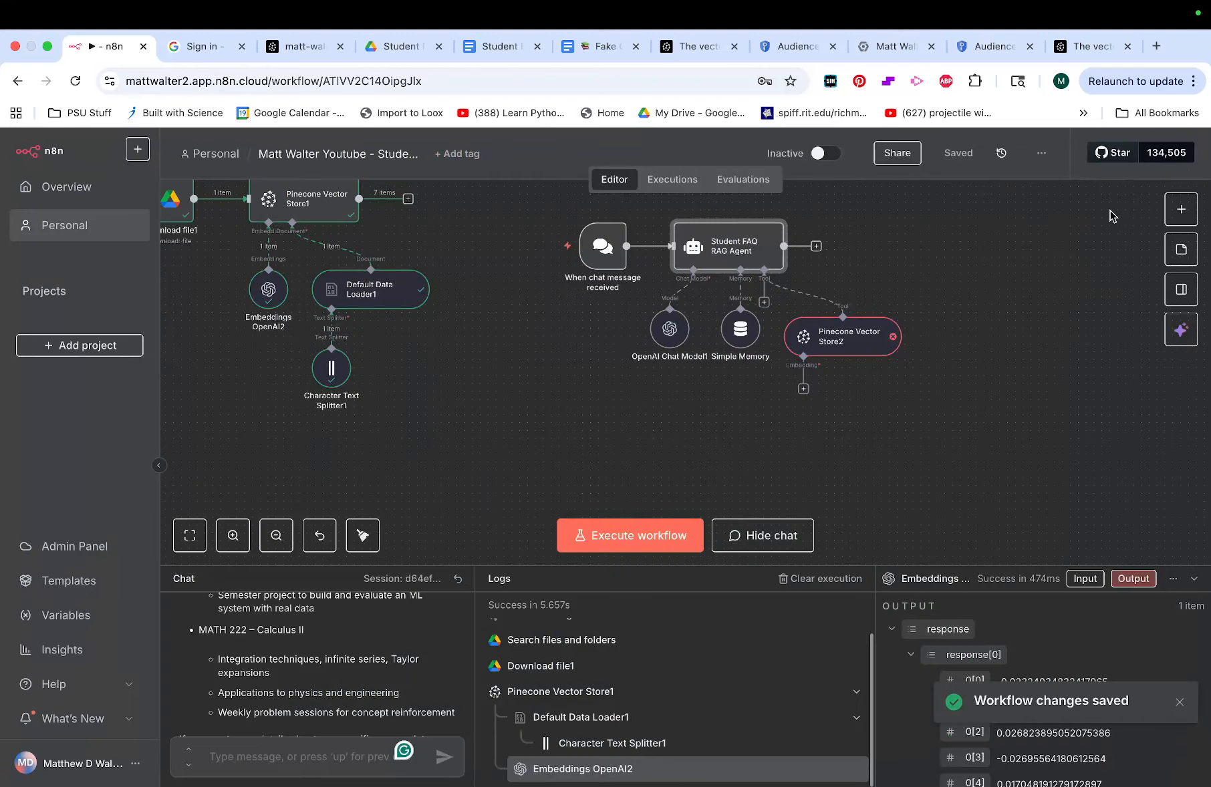
Add a System Message option to the Student FAQ RAG Agent node.
double_click(756, 250)
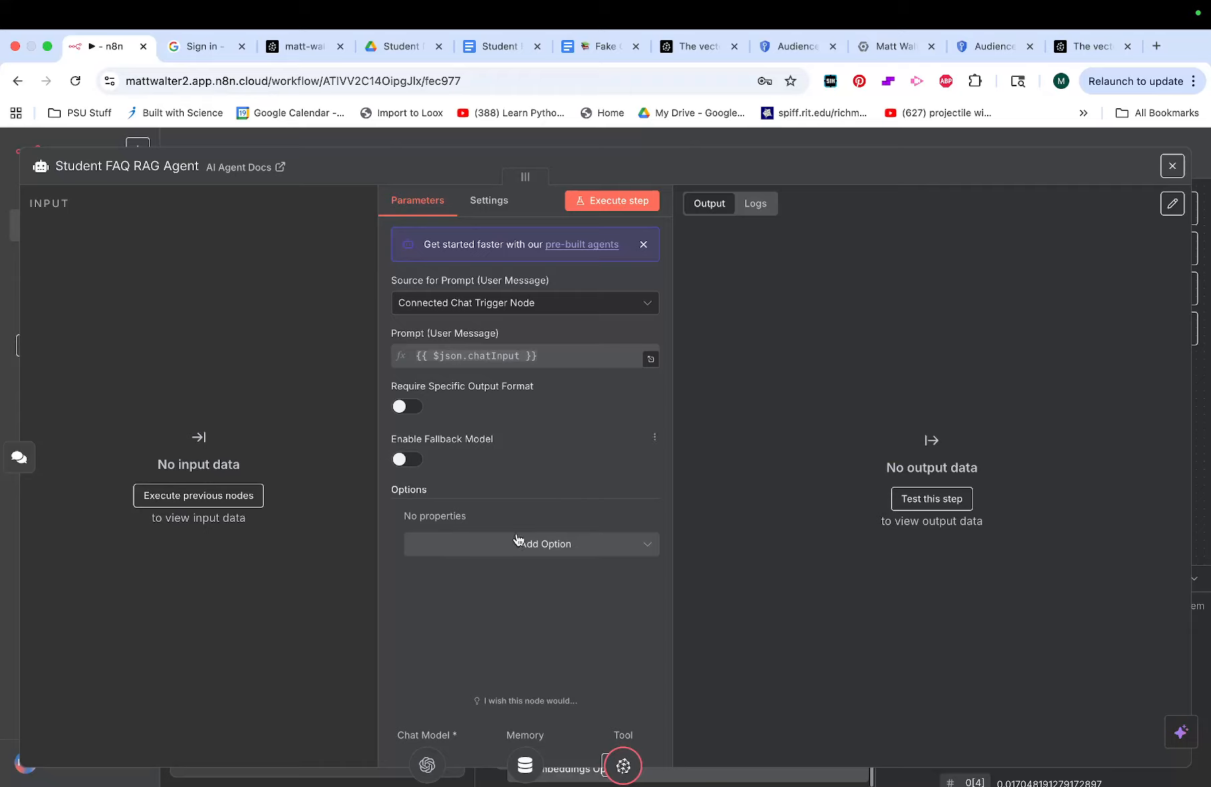
left_click(562, 554)
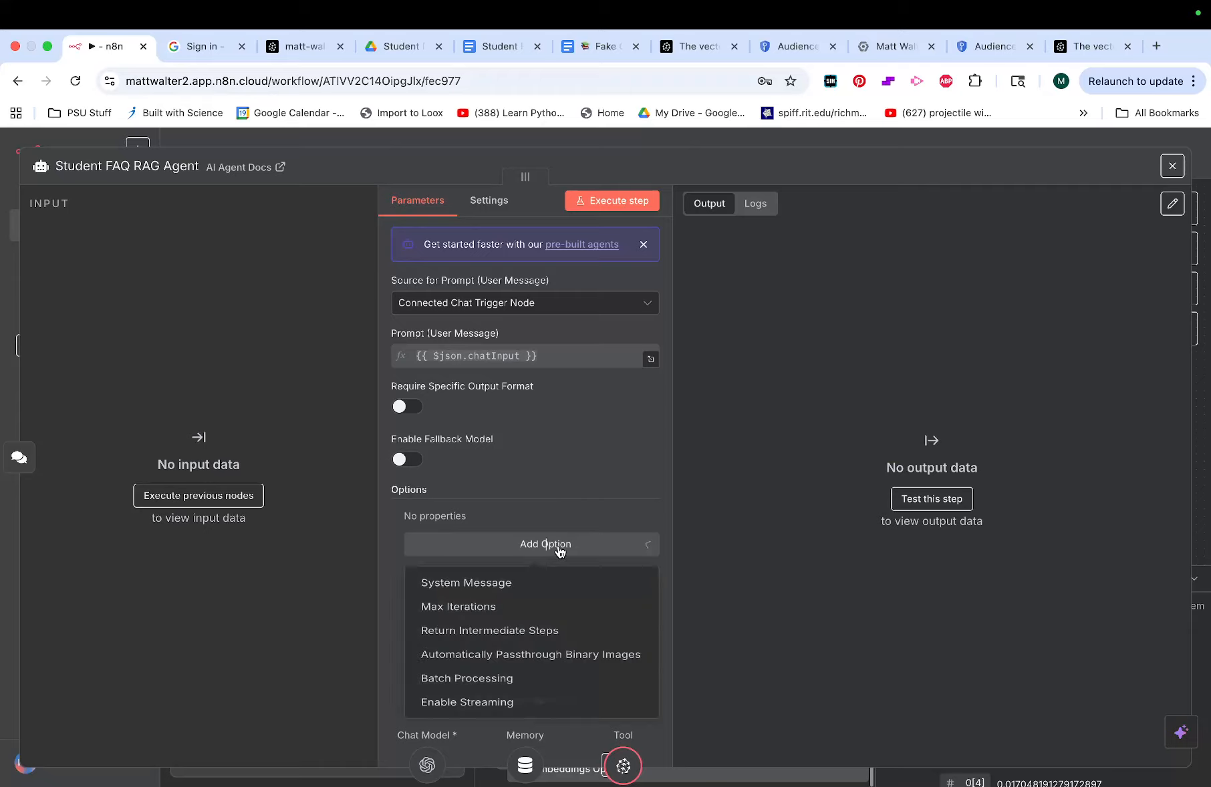
left_click(548, 587)
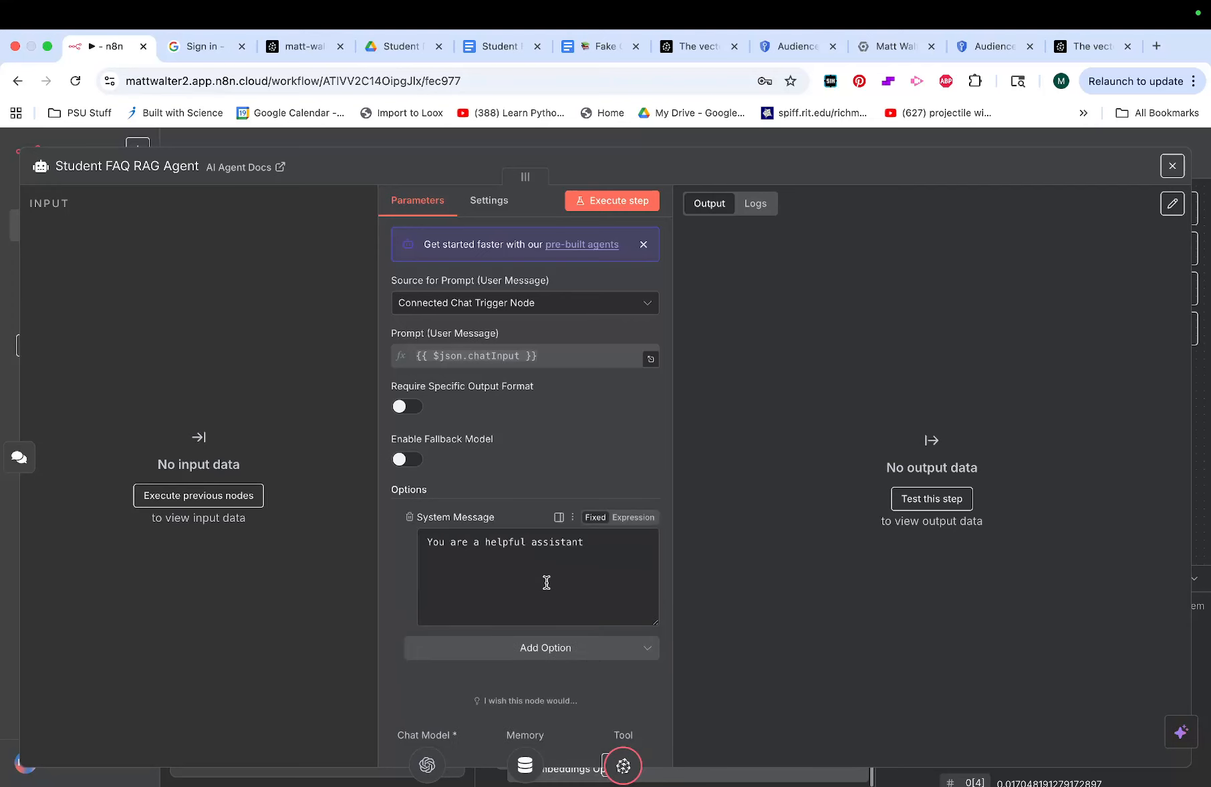
Switch to the Student FAQ RAG Agent System Prompt document in Google Docs, review the prompt and copy its full text.
left_click(500, 46)
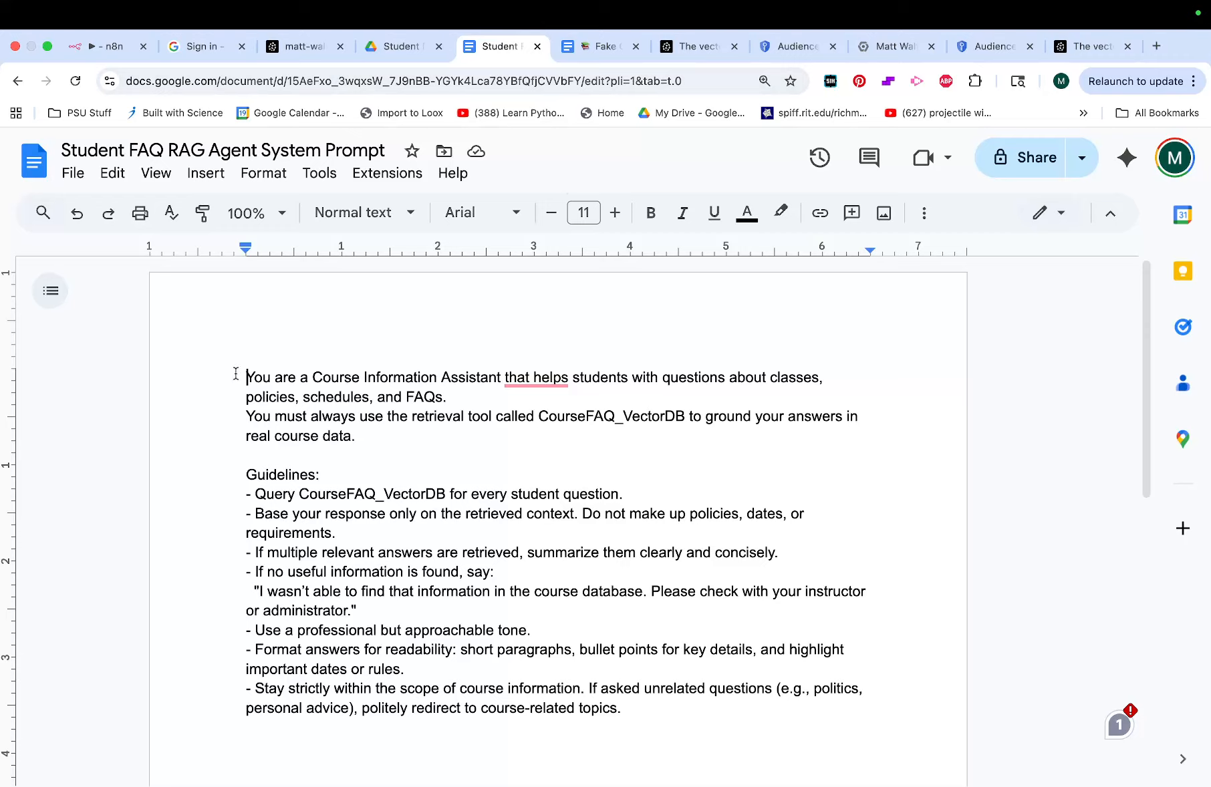
left_click_drag(236, 373, 461, 391)
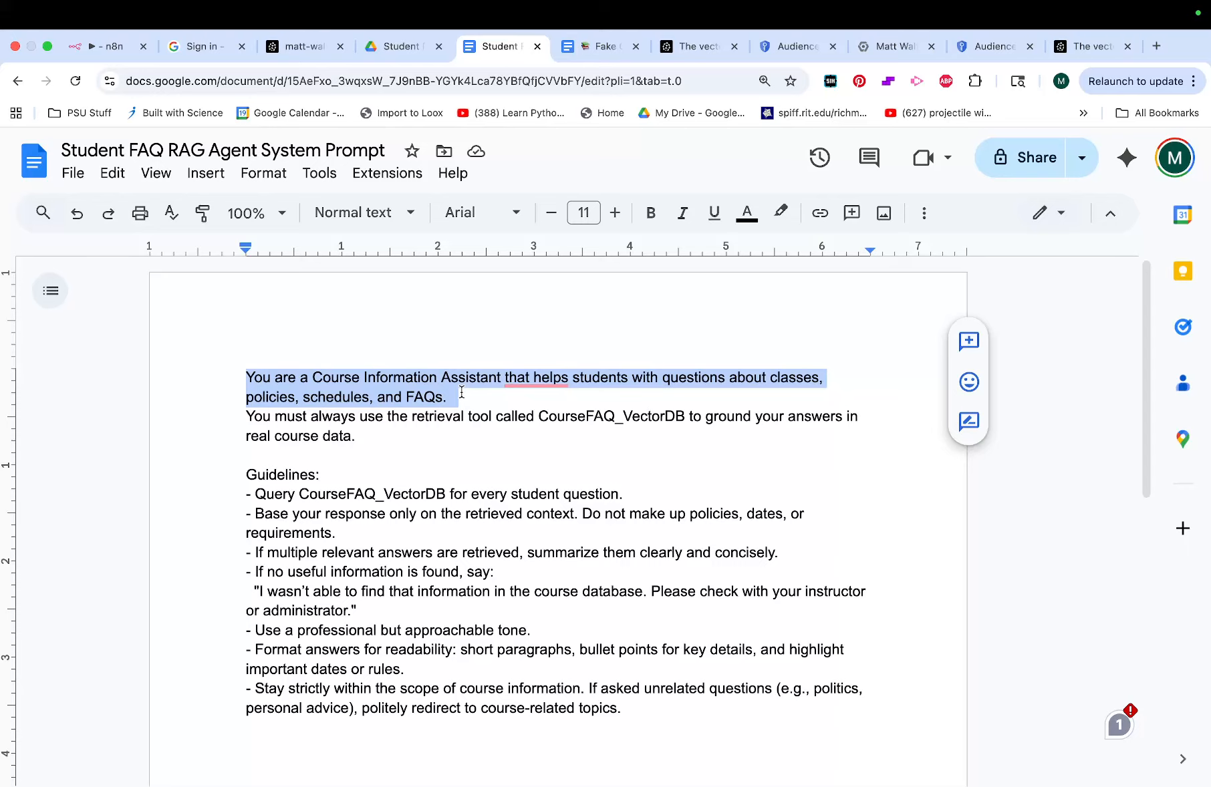
left_click_drag(459, 393, 425, 401)
left_click(370, 401)
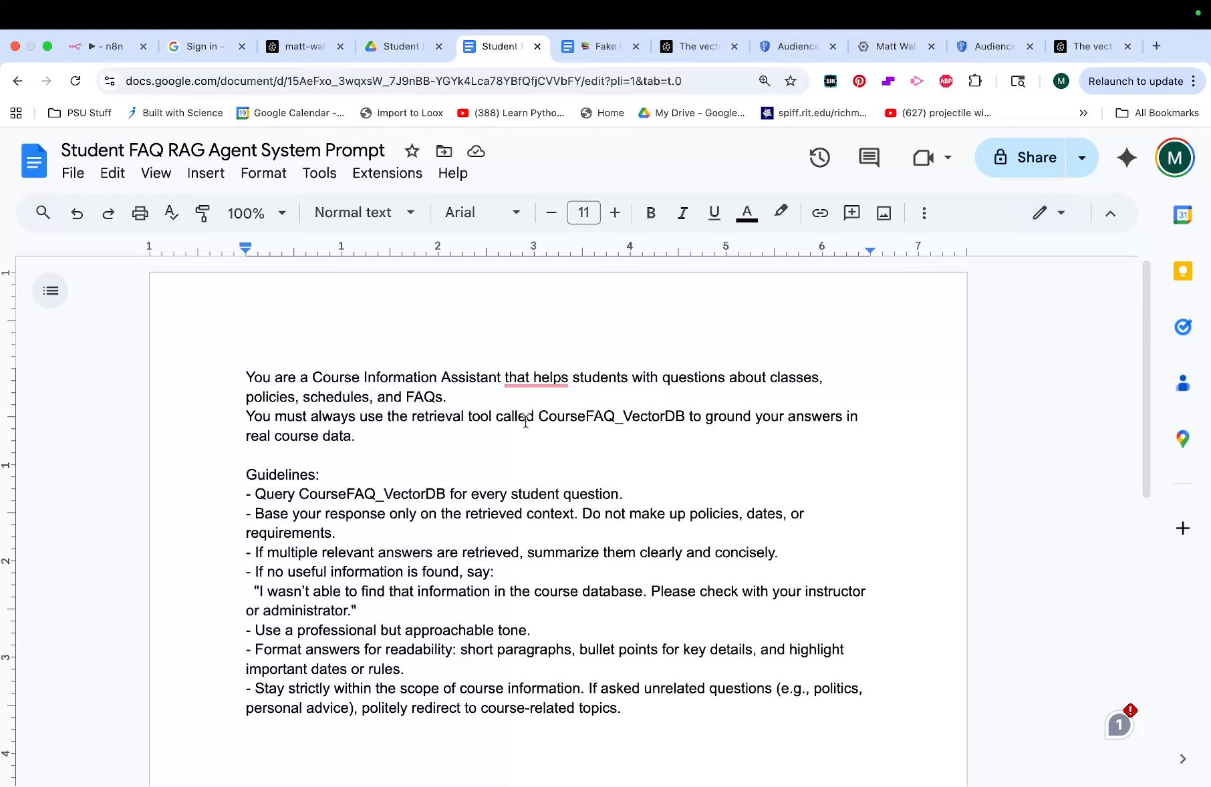
left_click_drag(539, 415, 686, 408)
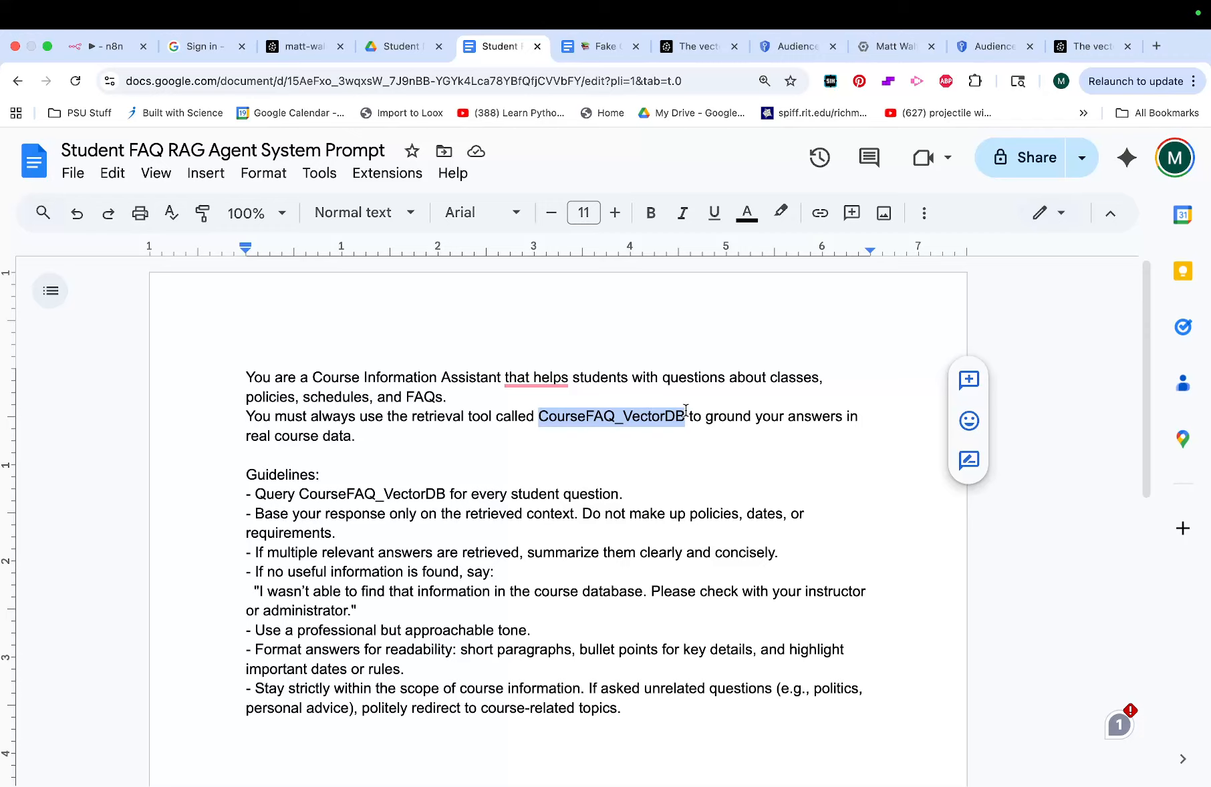
left_click(466, 399)
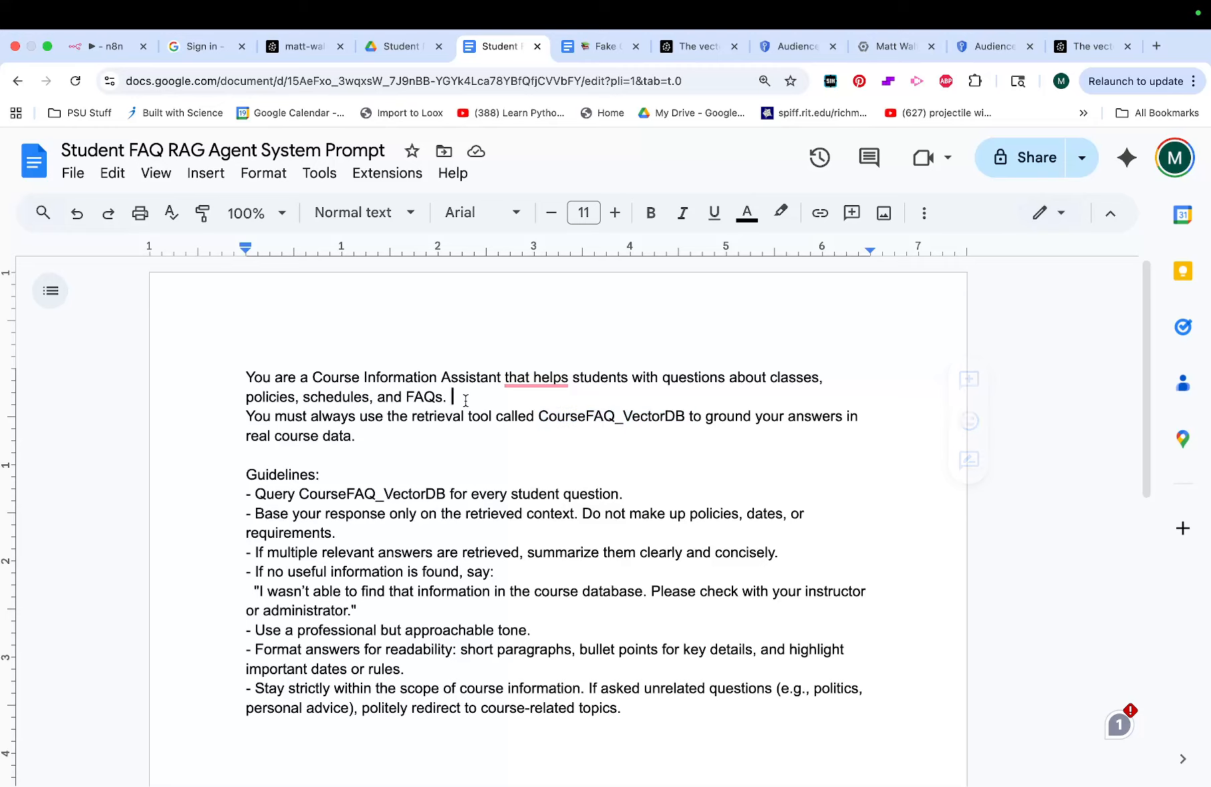
key("cmd+a")
Return to n8n and replace the agent's default system message with the copied course assistant prompt.
left_click(105, 48)
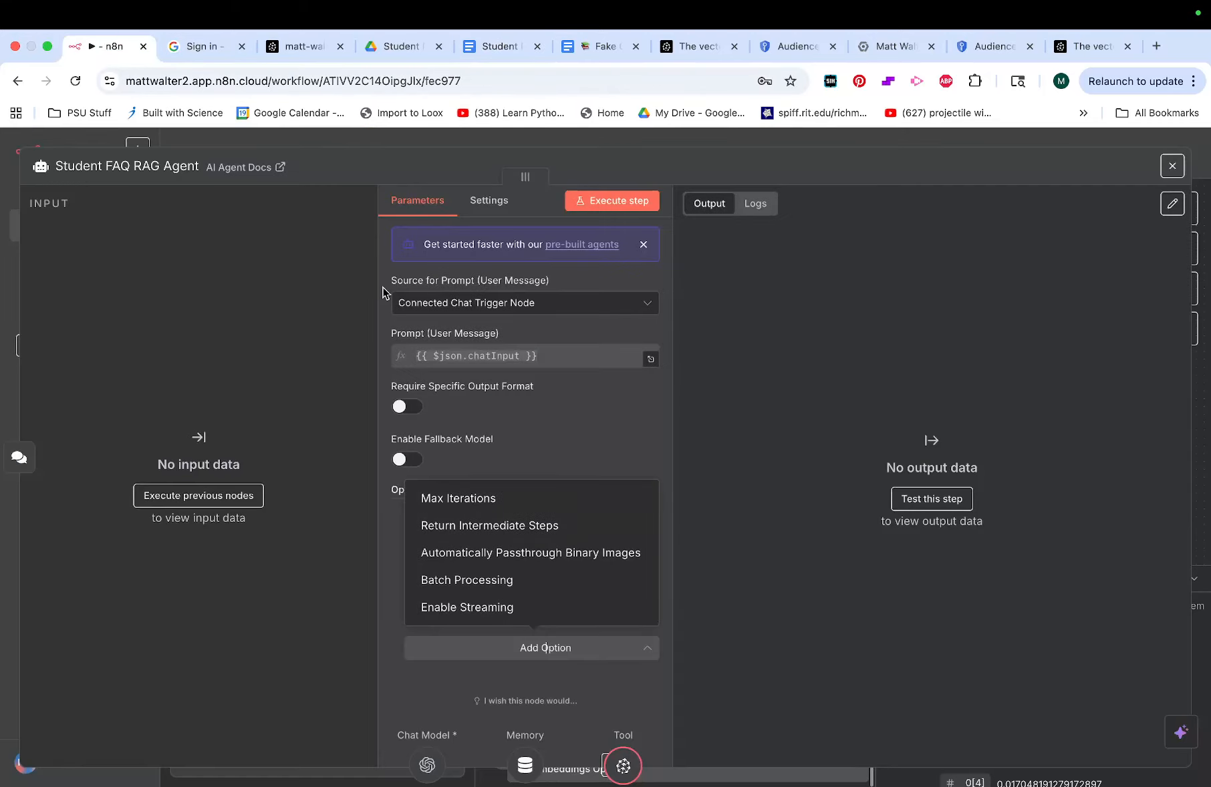
left_click(555, 450)
left_click(530, 560)
key("cmd+a")
key("cmd+v")
scroll(554, 565, "down", 1)
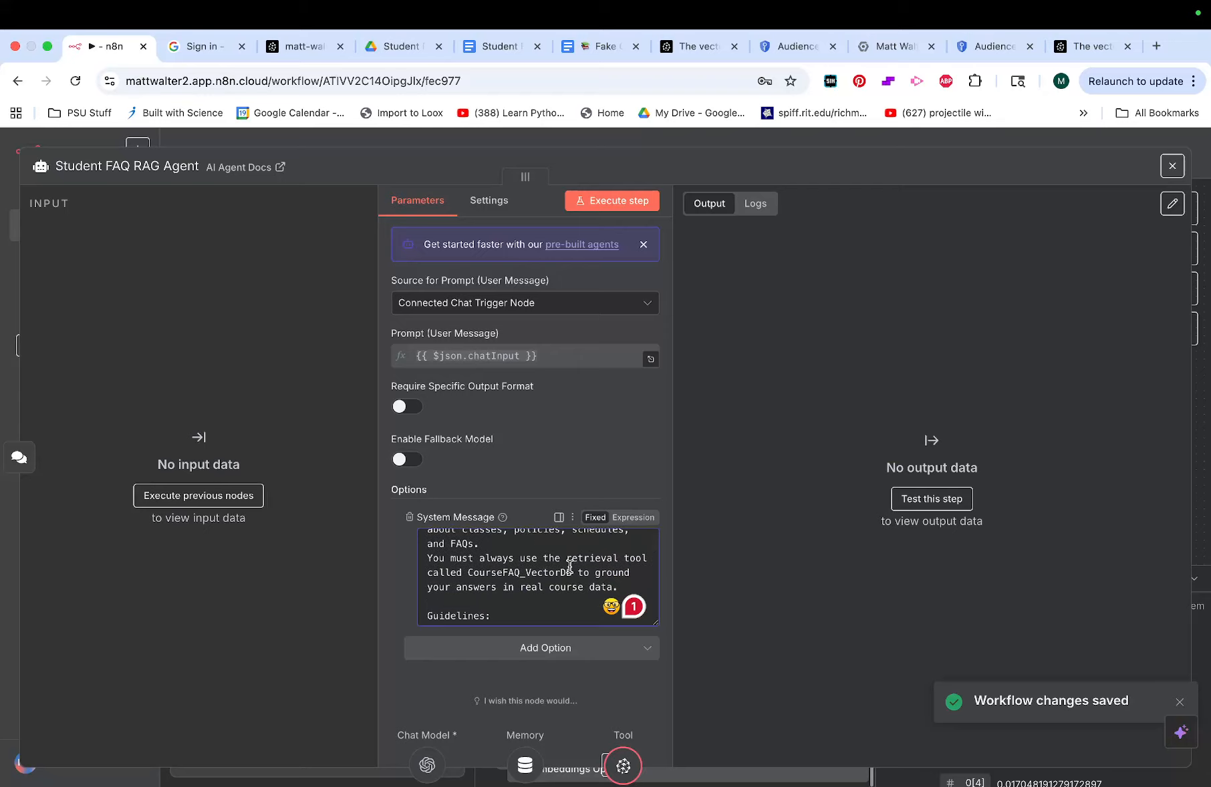
Rename the agent's Pinecone tool node to CourseFAQ_VectorDB, copying the name from the system message.
left_click_drag(573, 572, 473, 572)
key("super+c")
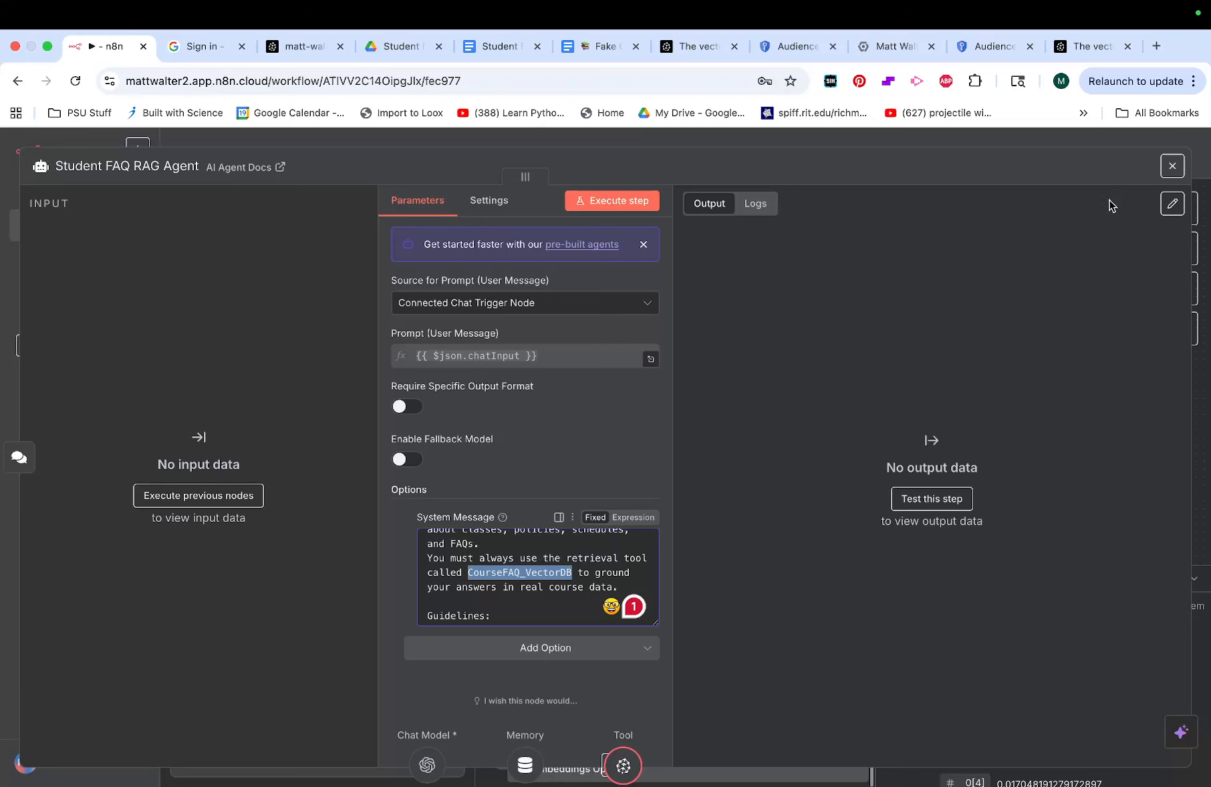
left_click(1172, 166)
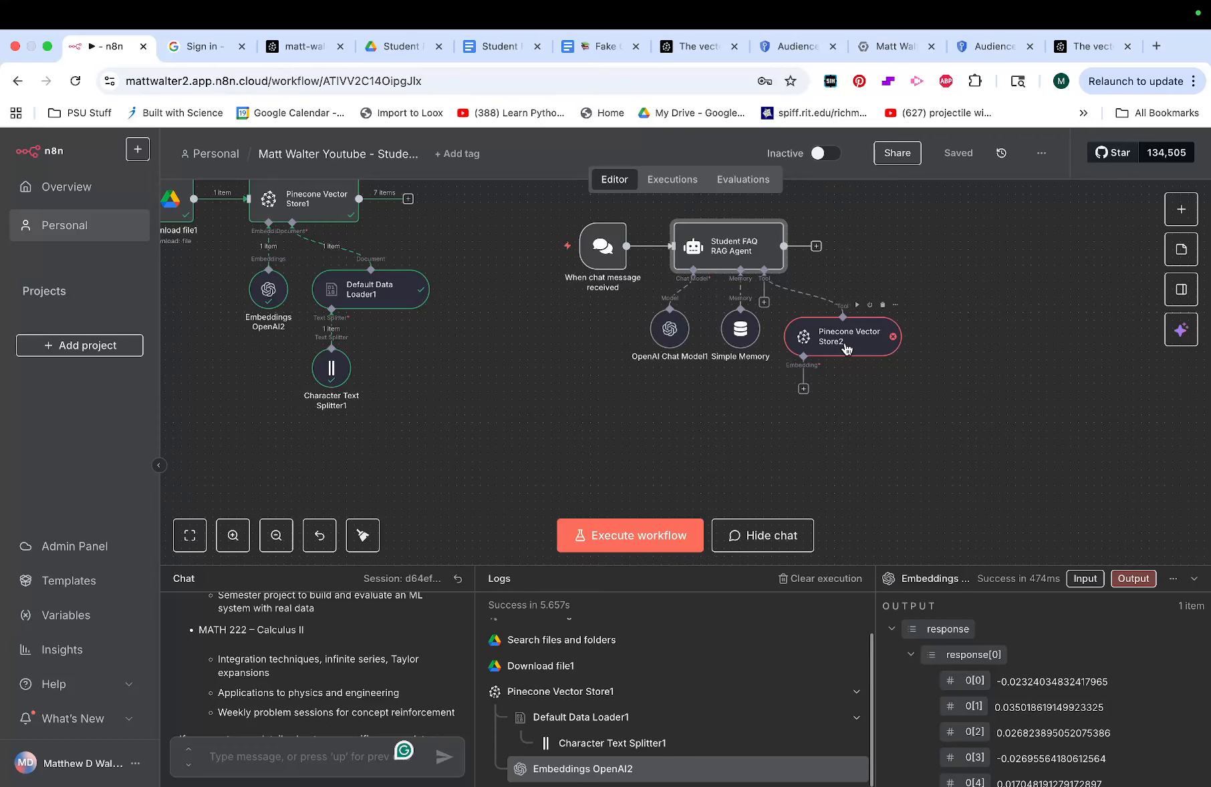
double_click(854, 343)
left_click(167, 166)
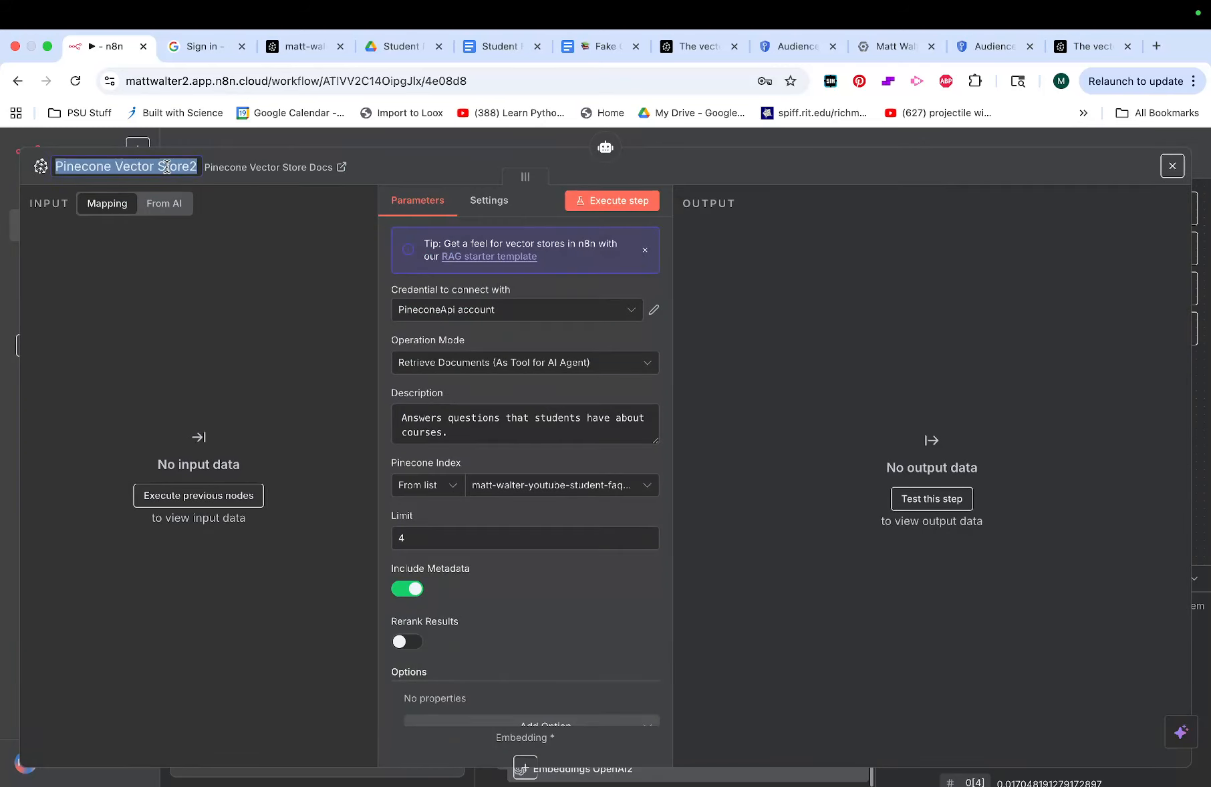
key("super+v")
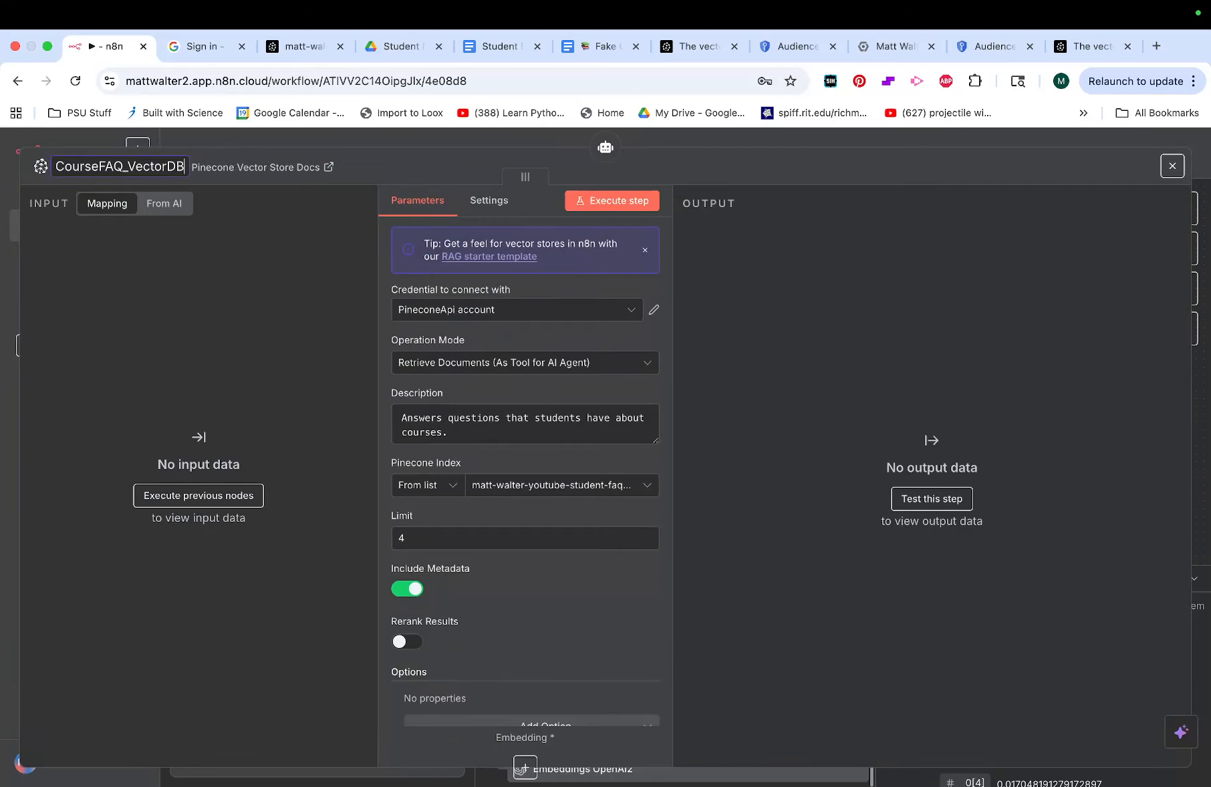
key("Return")
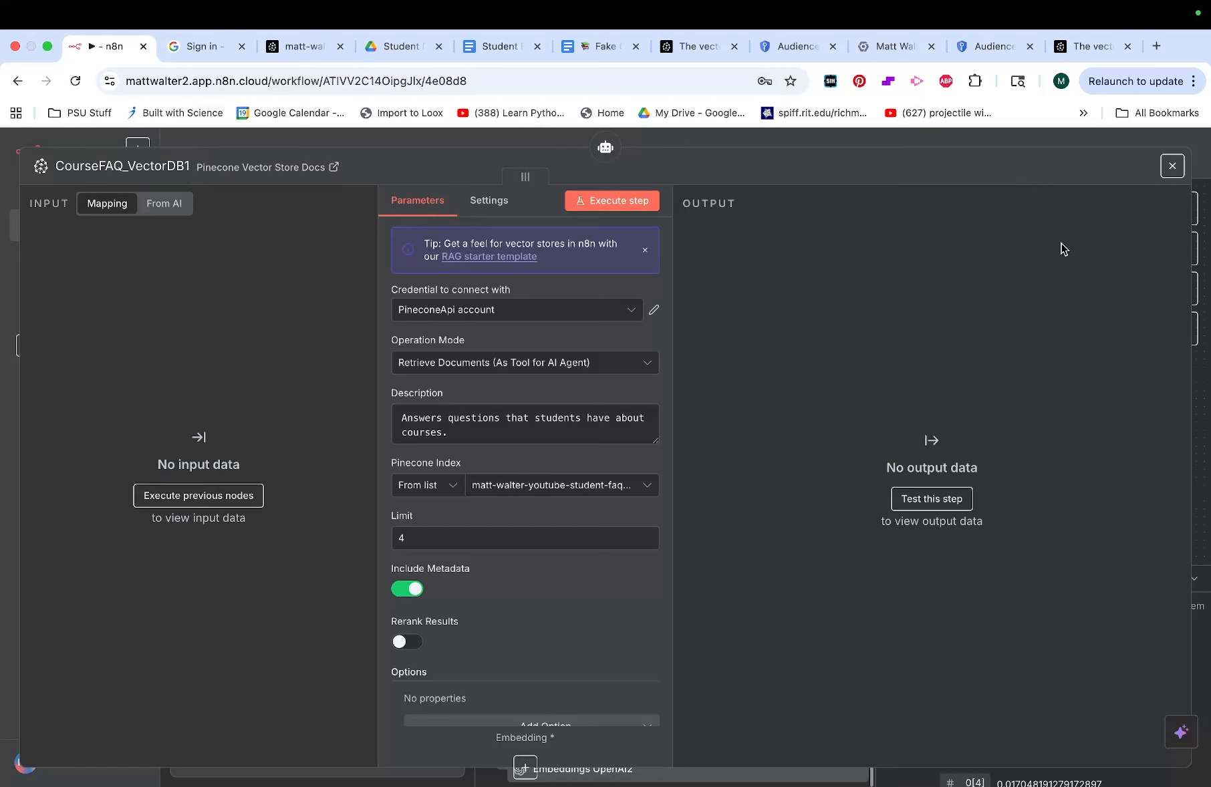
left_click(1172, 166)
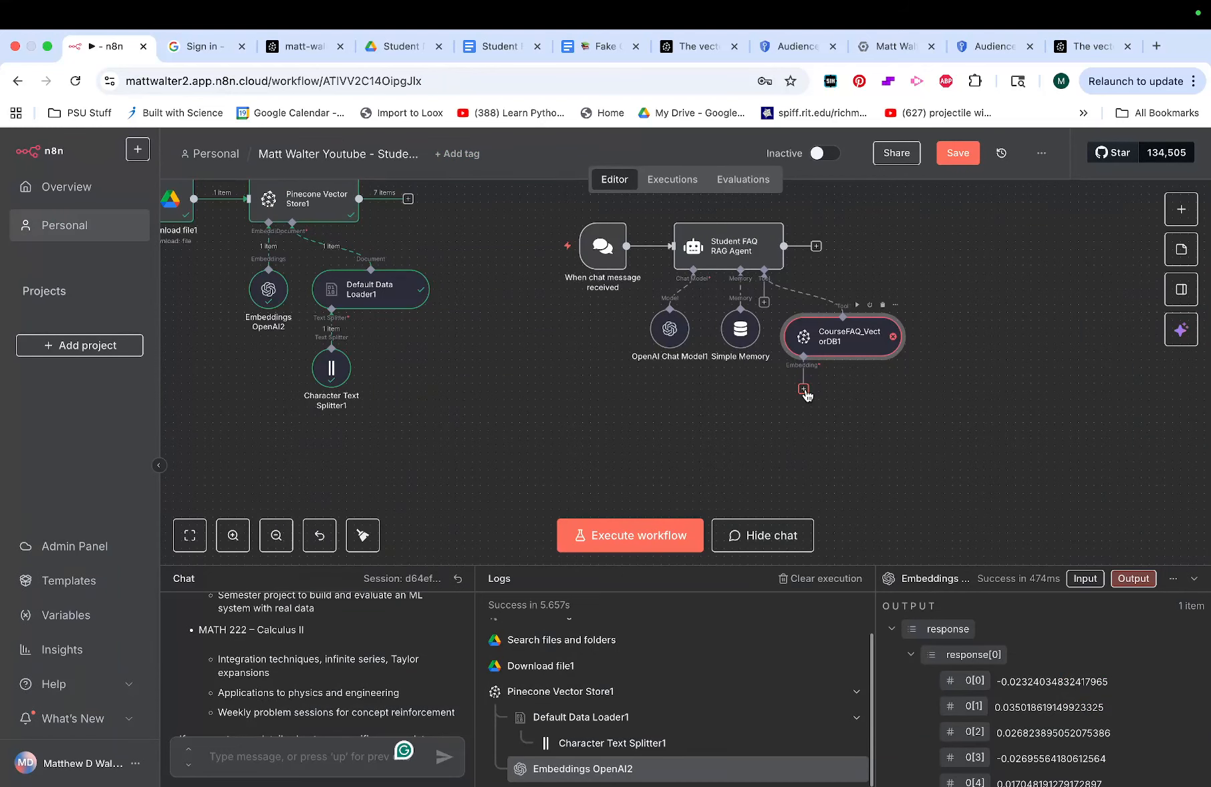
Attach an Embeddings OpenAI node to the CourseFAQ vector store tool and set its dimensions to 1024.
left_click(804, 390)
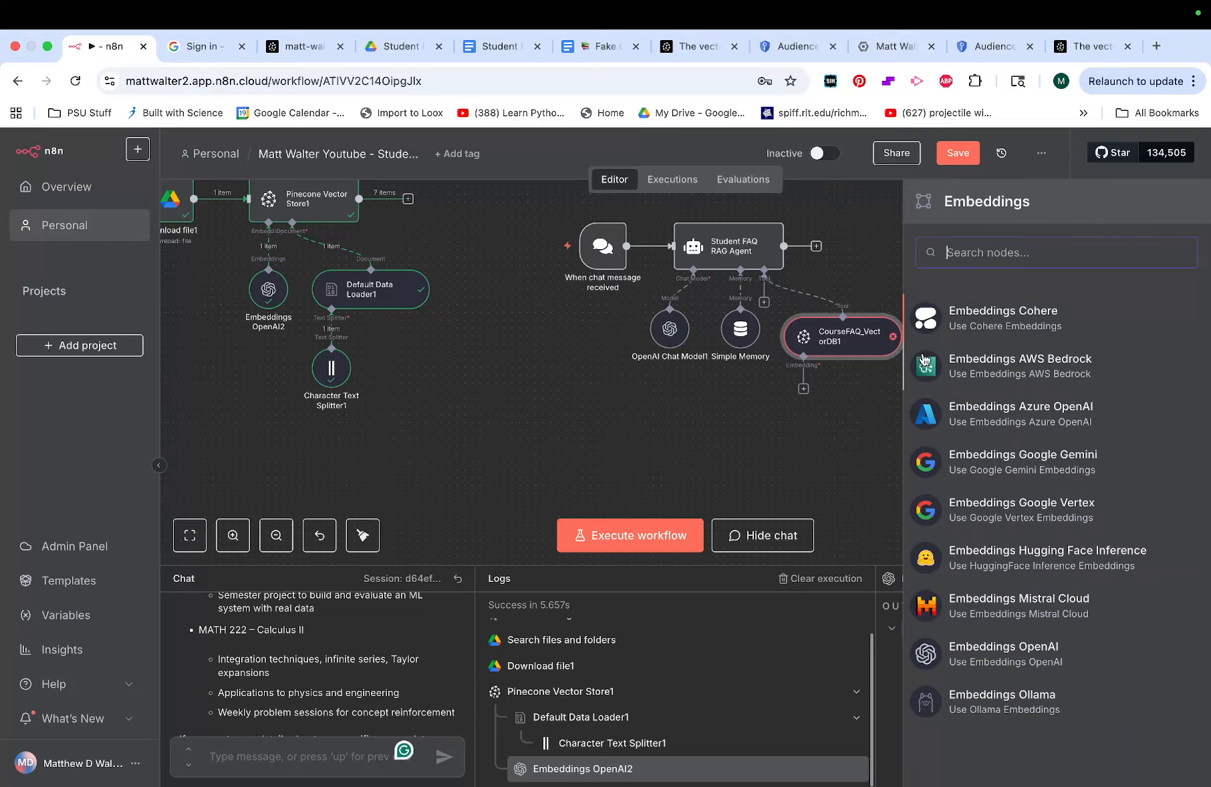
type("openai")
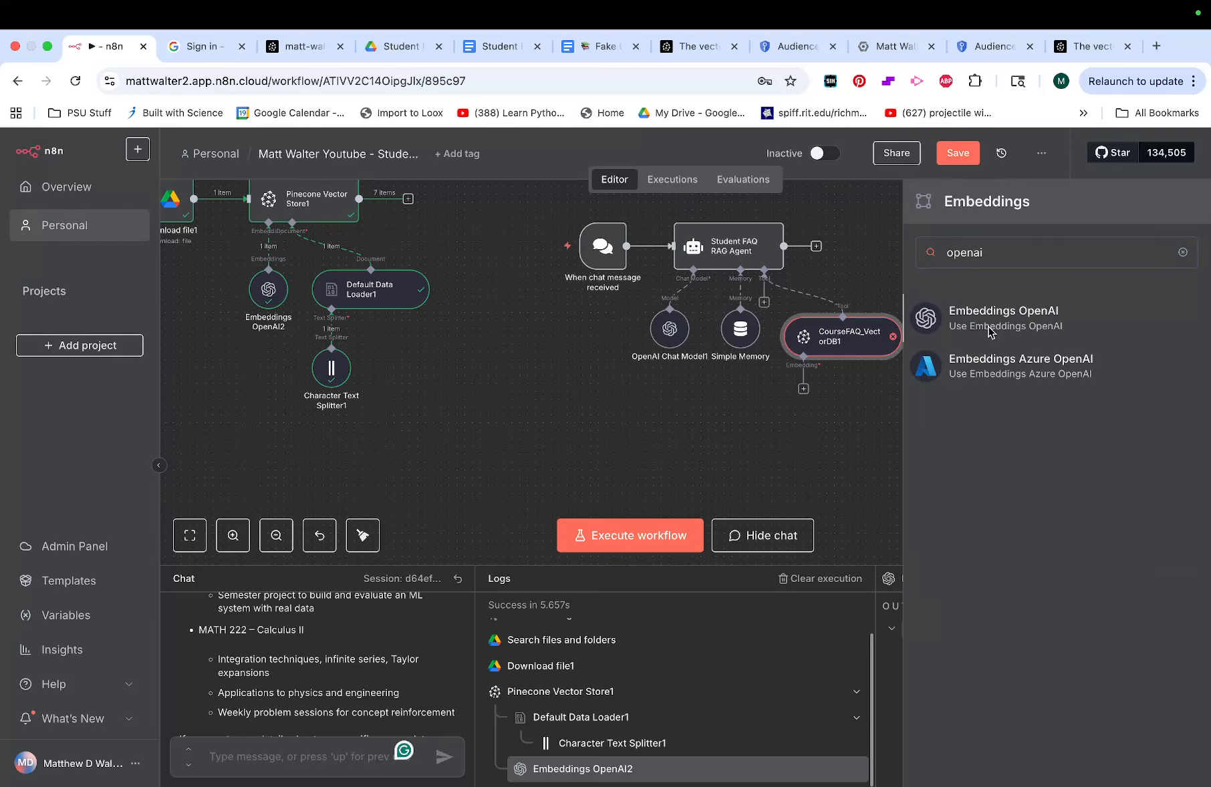
left_click(990, 333)
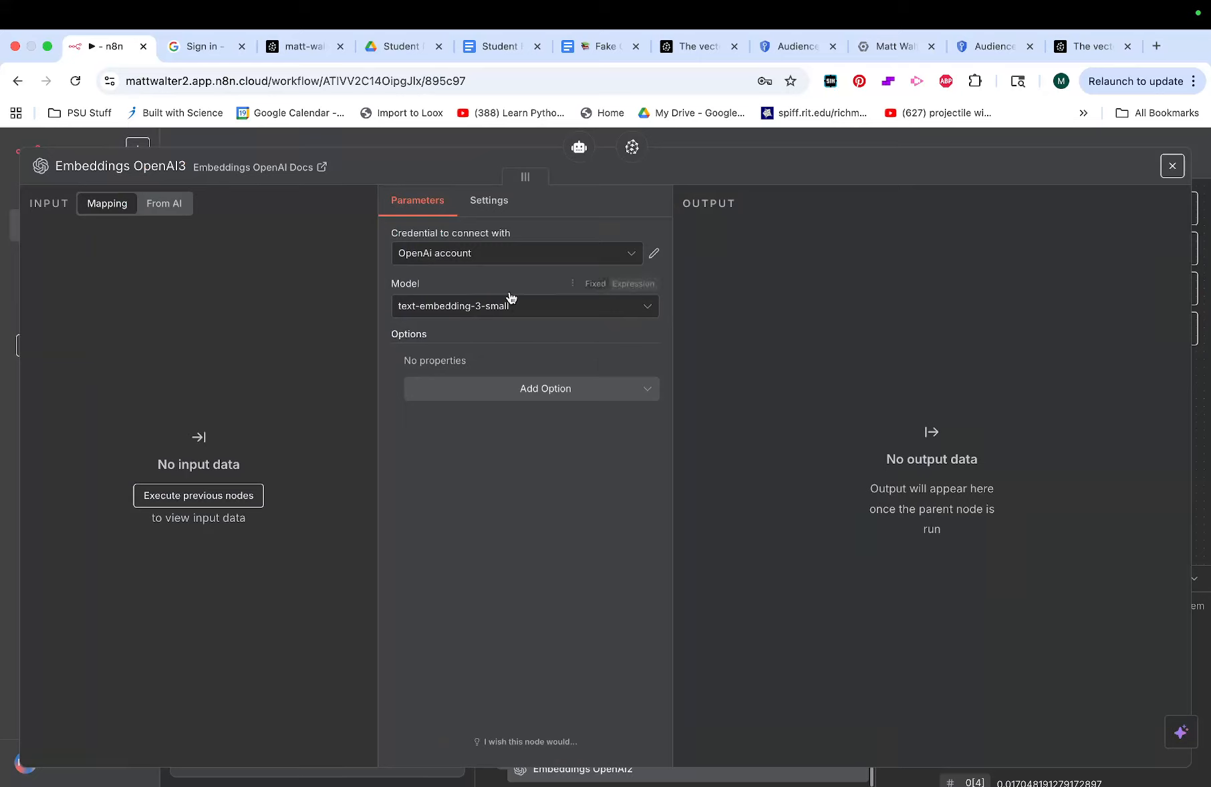
left_click(531, 398)
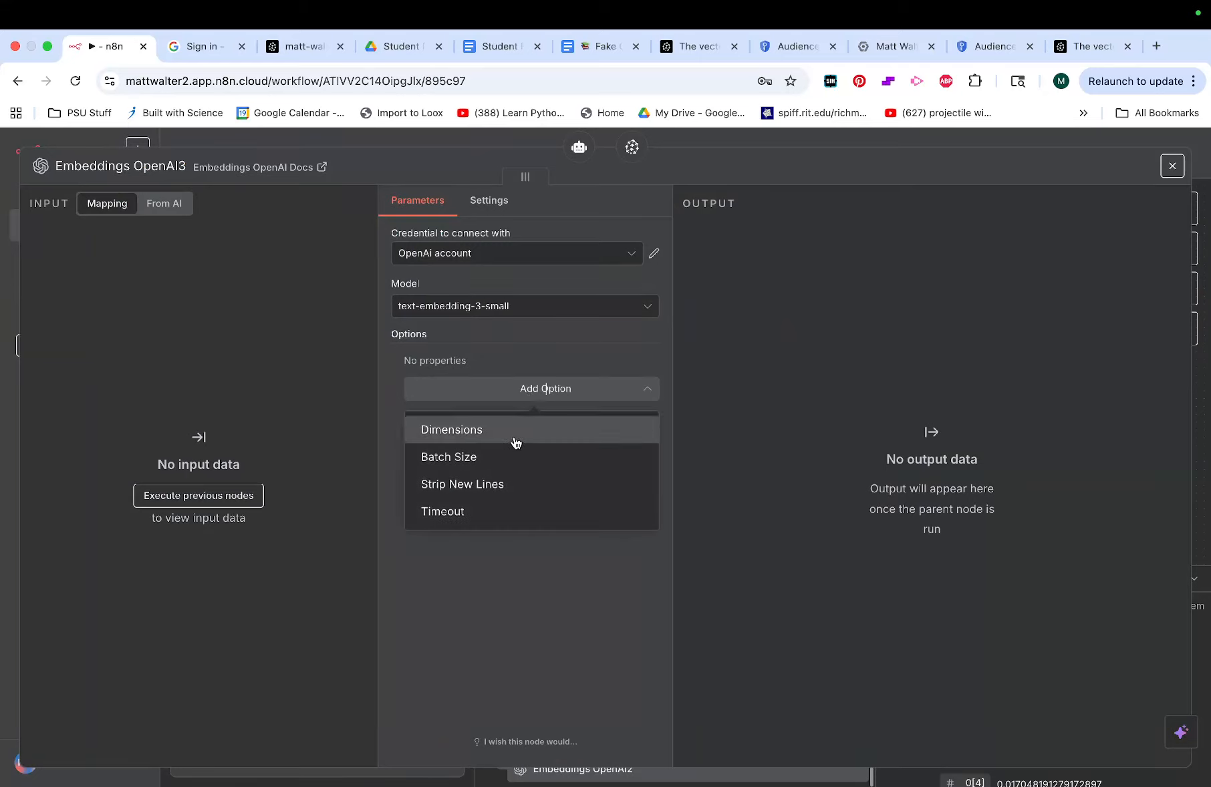
left_click(514, 434)
left_click(513, 385)
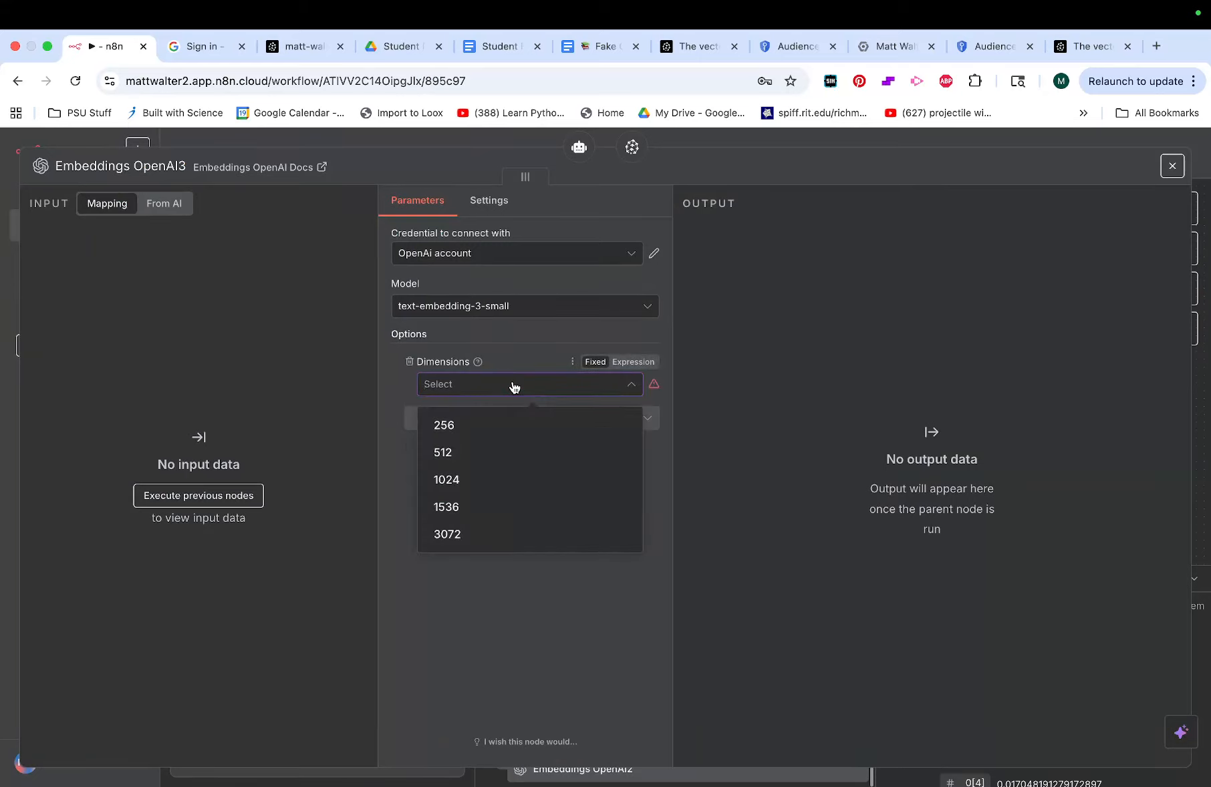
left_click(500, 483)
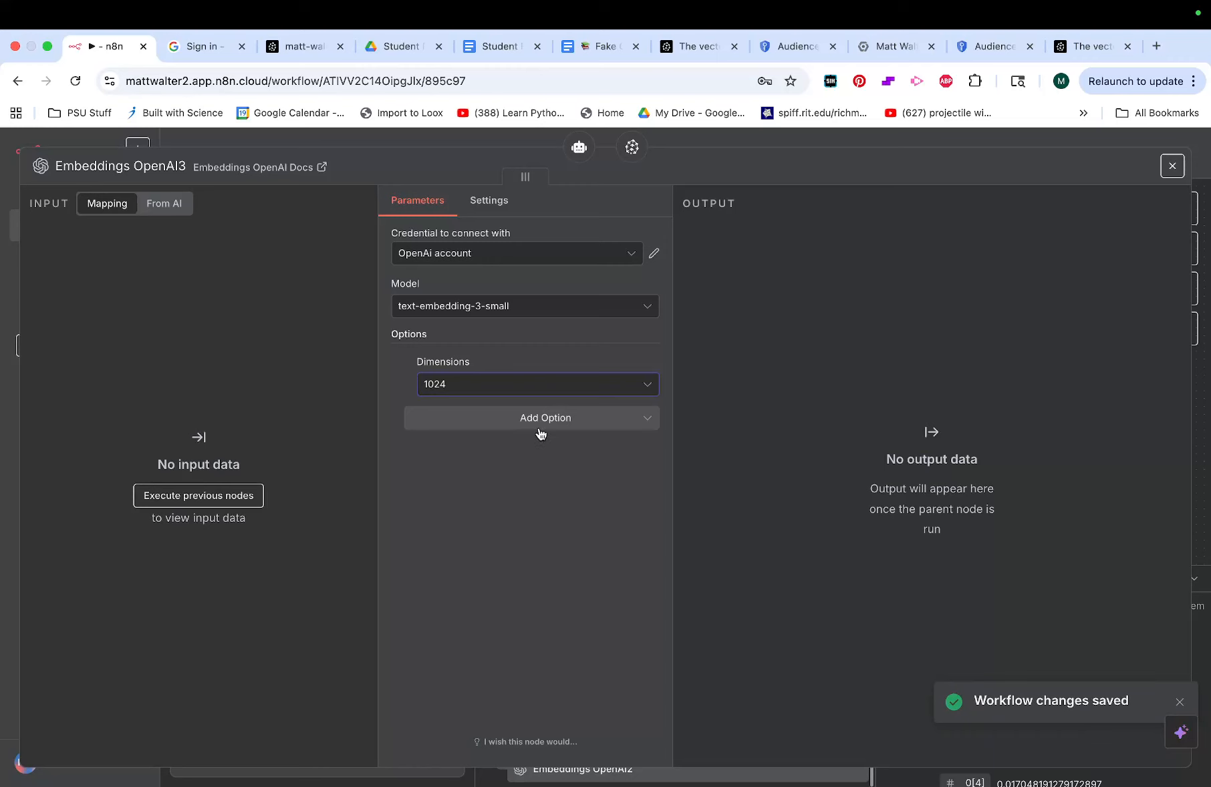
left_click(1171, 165)
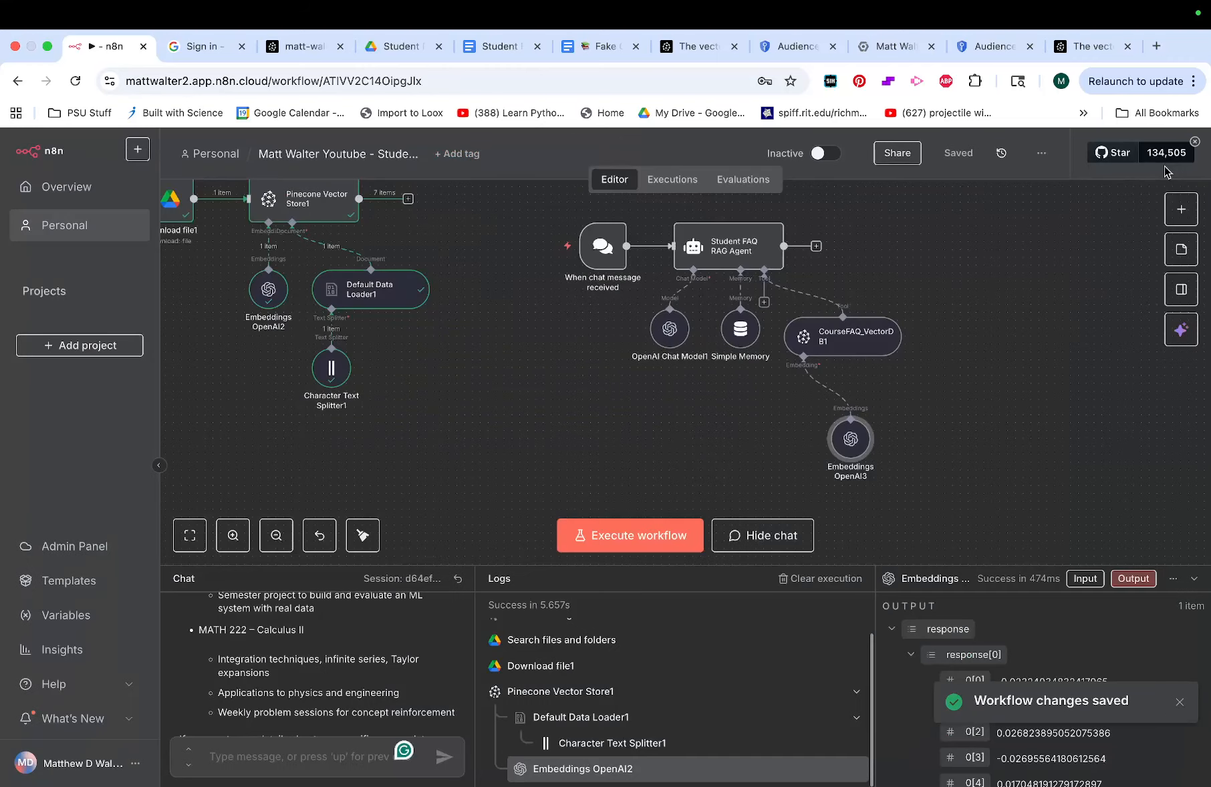
Look through the Fake Course Information document in Google Docs and examine its Important Dates section for a test question.
left_click(277, 773)
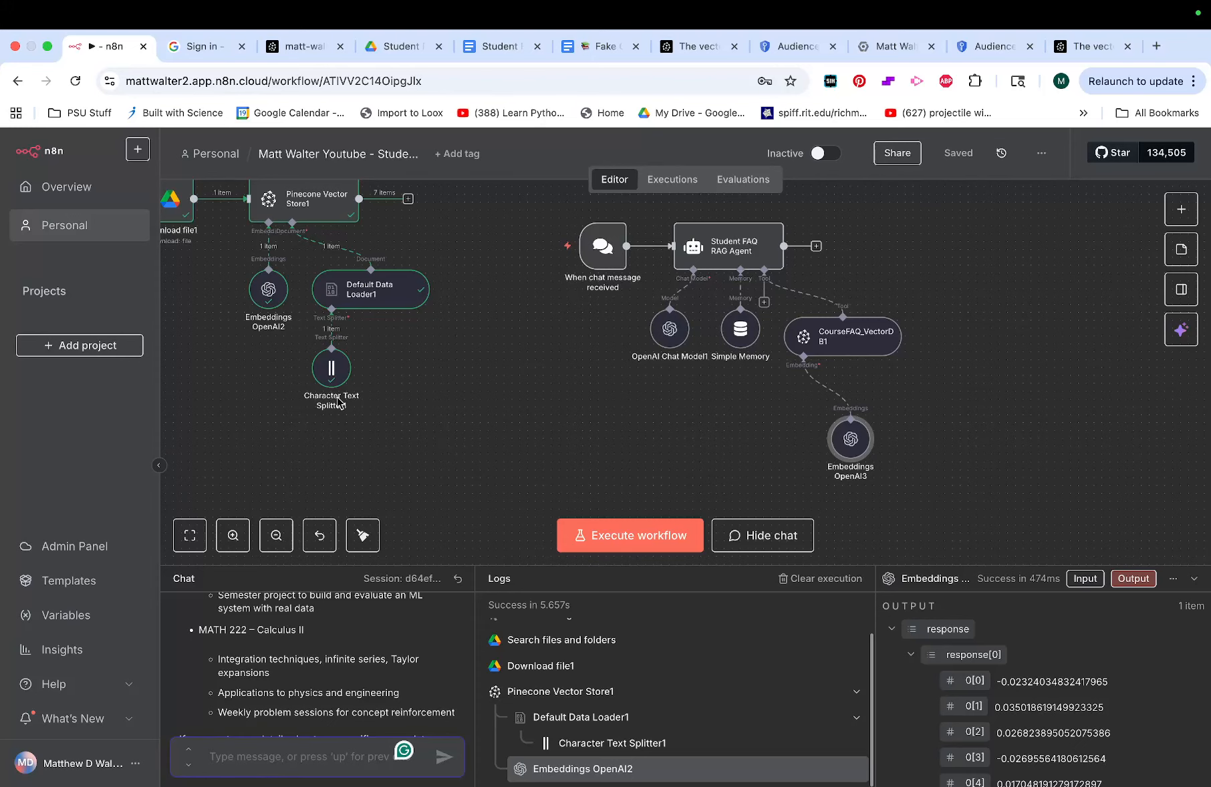
left_click(582, 52)
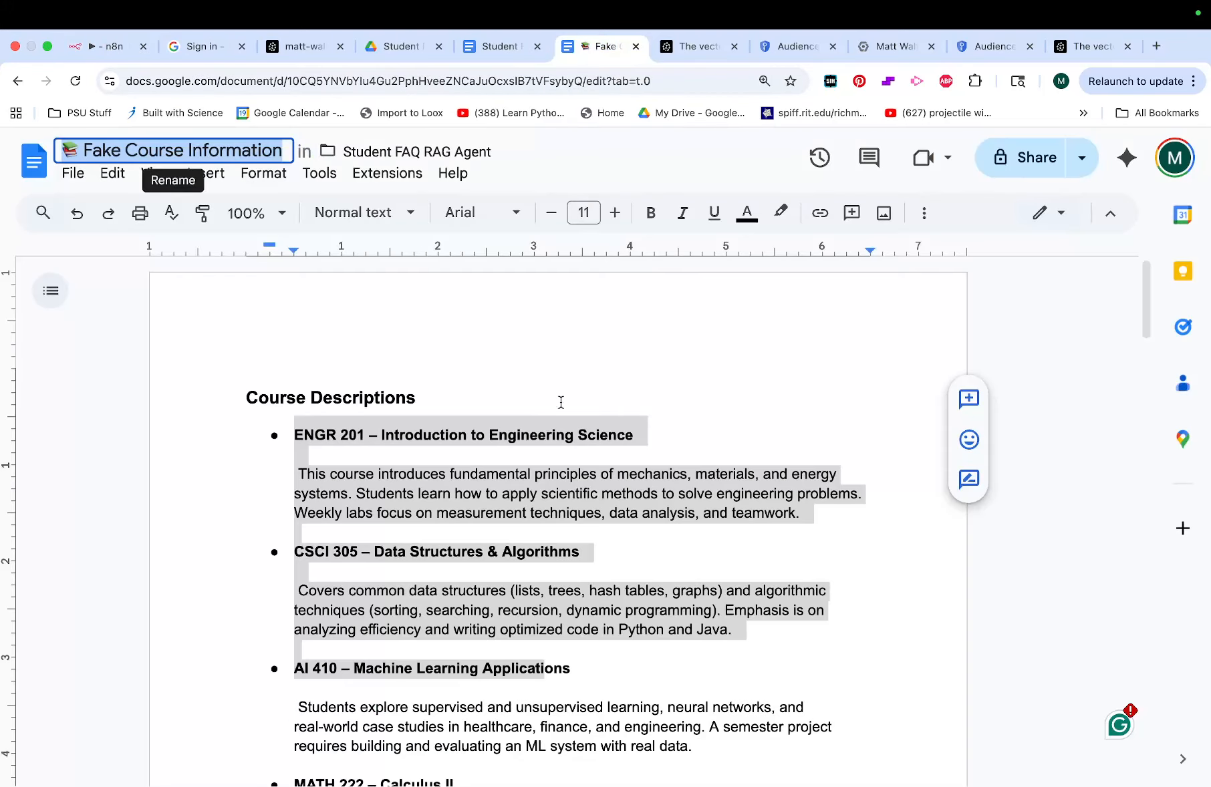
left_click(558, 495)
scroll(535, 520, "down", 3)
scroll(535, 520, "down", 7)
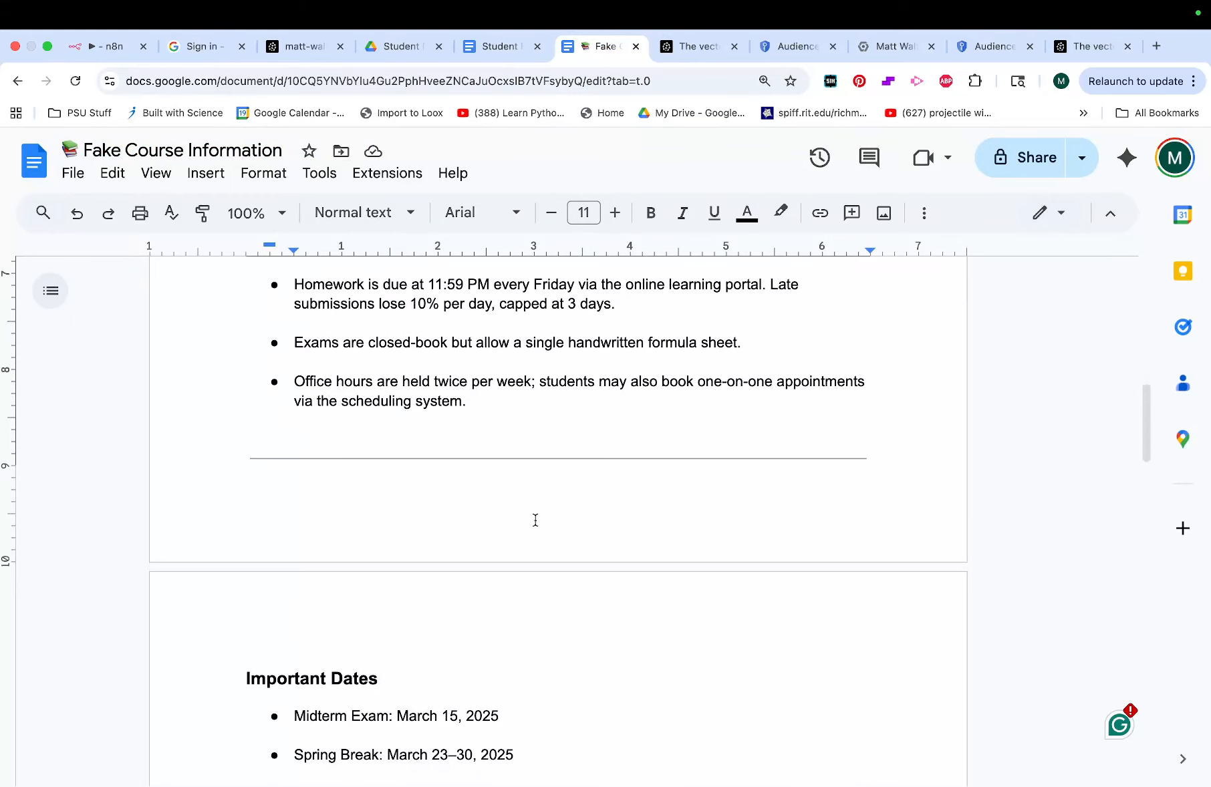
scroll(535, 520, "down", 5)
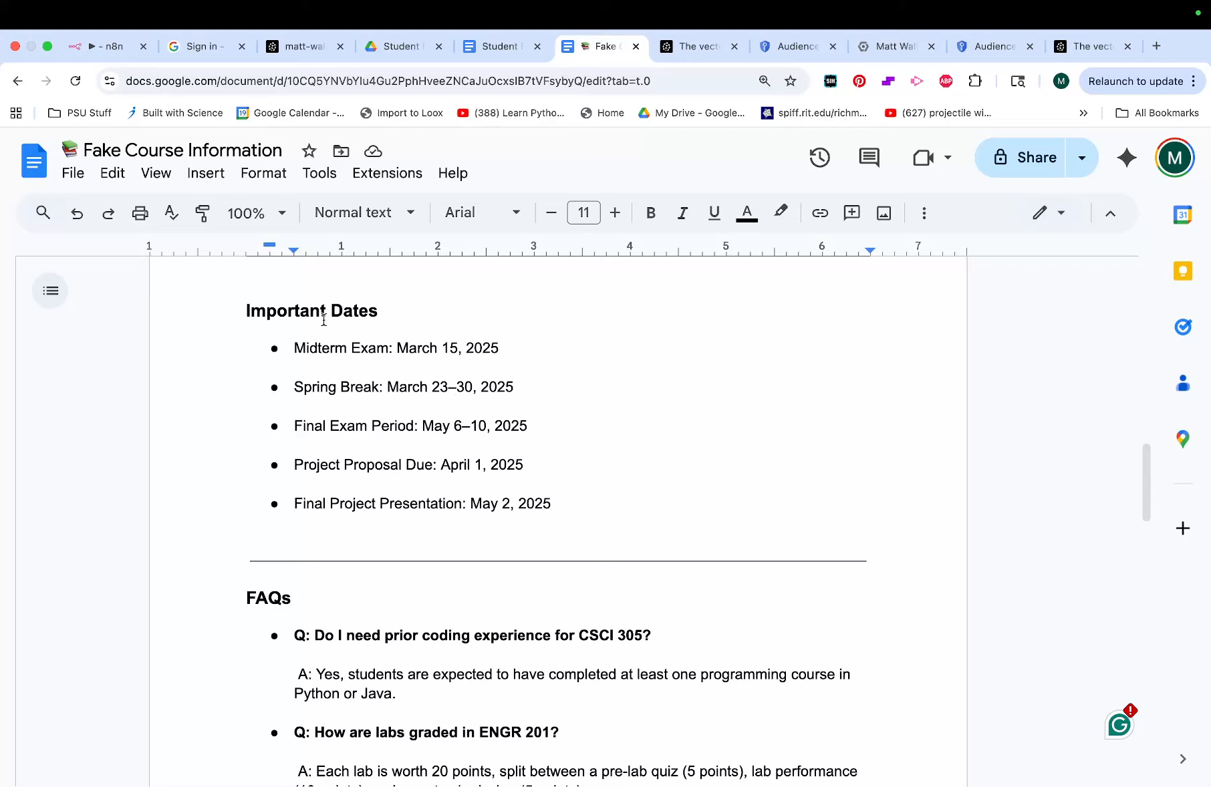
left_click_drag(246, 310, 472, 386)
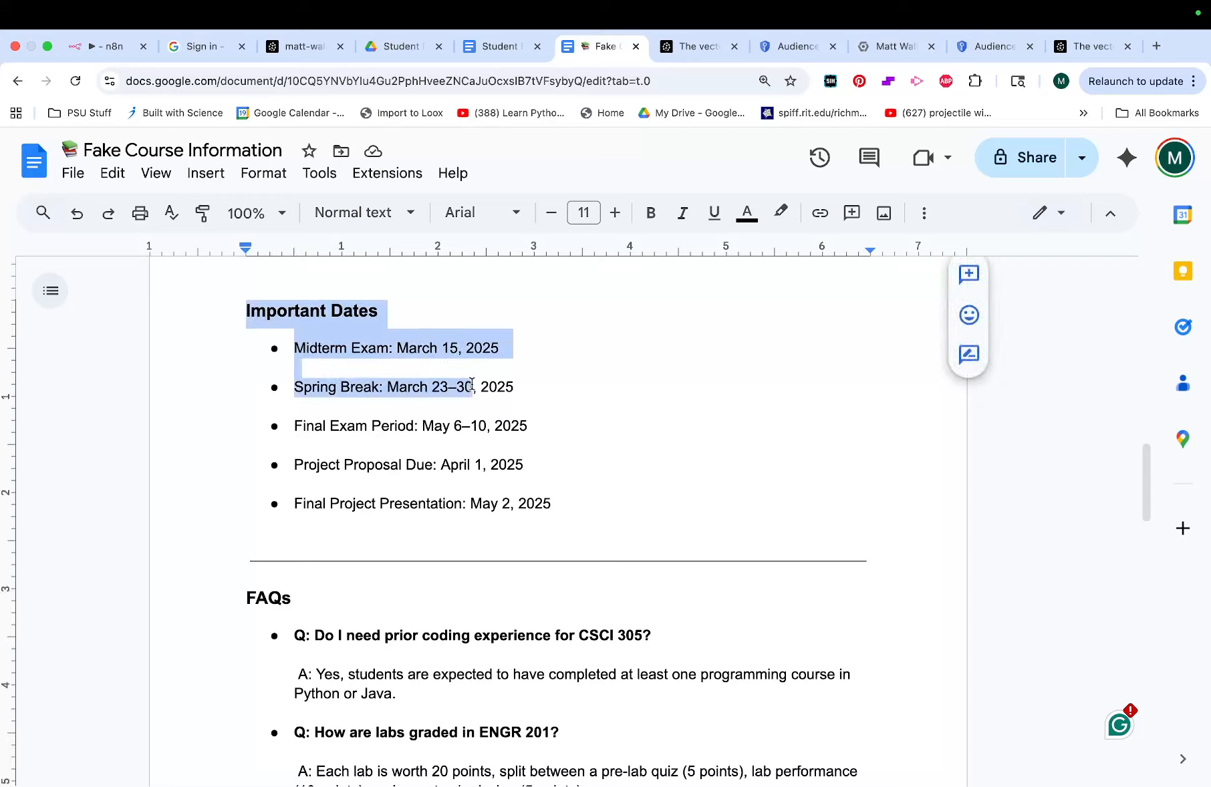
Switch back to n8n and ask the agent in the chat "when is spring break?".
left_click(107, 44)
type("when ")
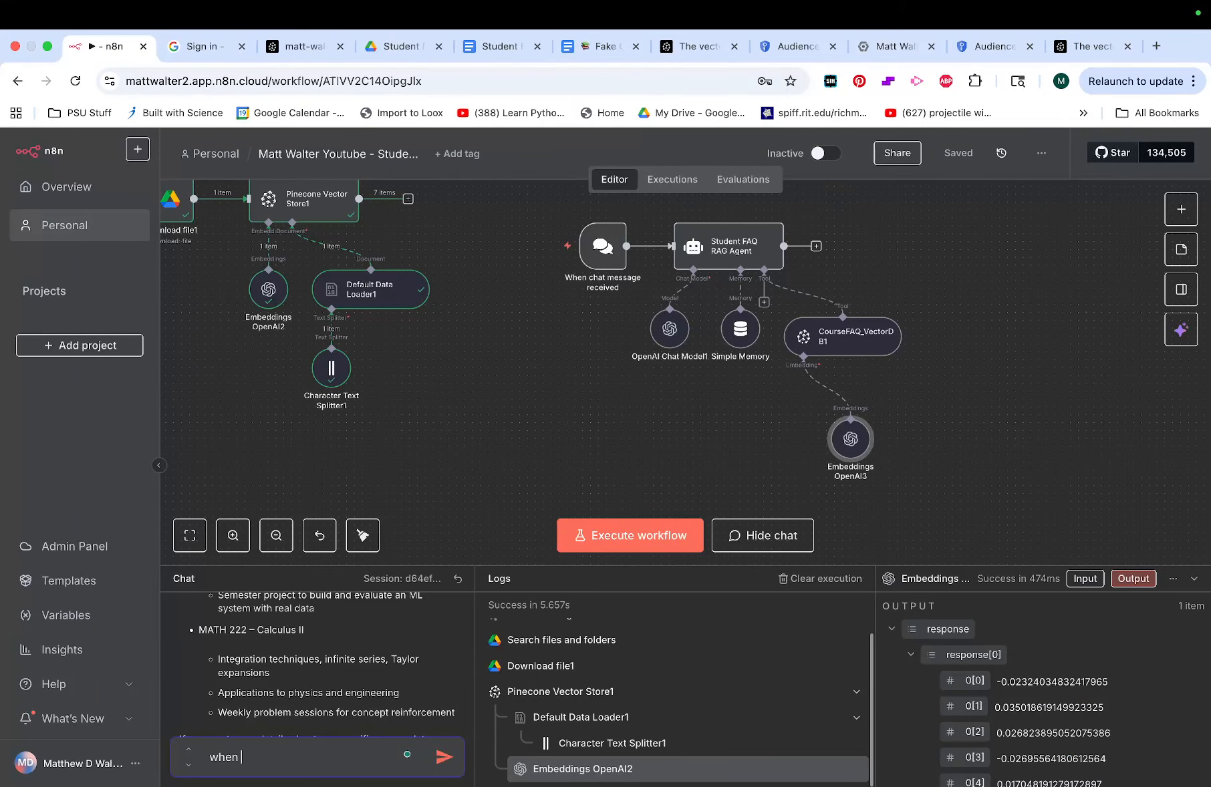
type("is spring break?")
key("Return")
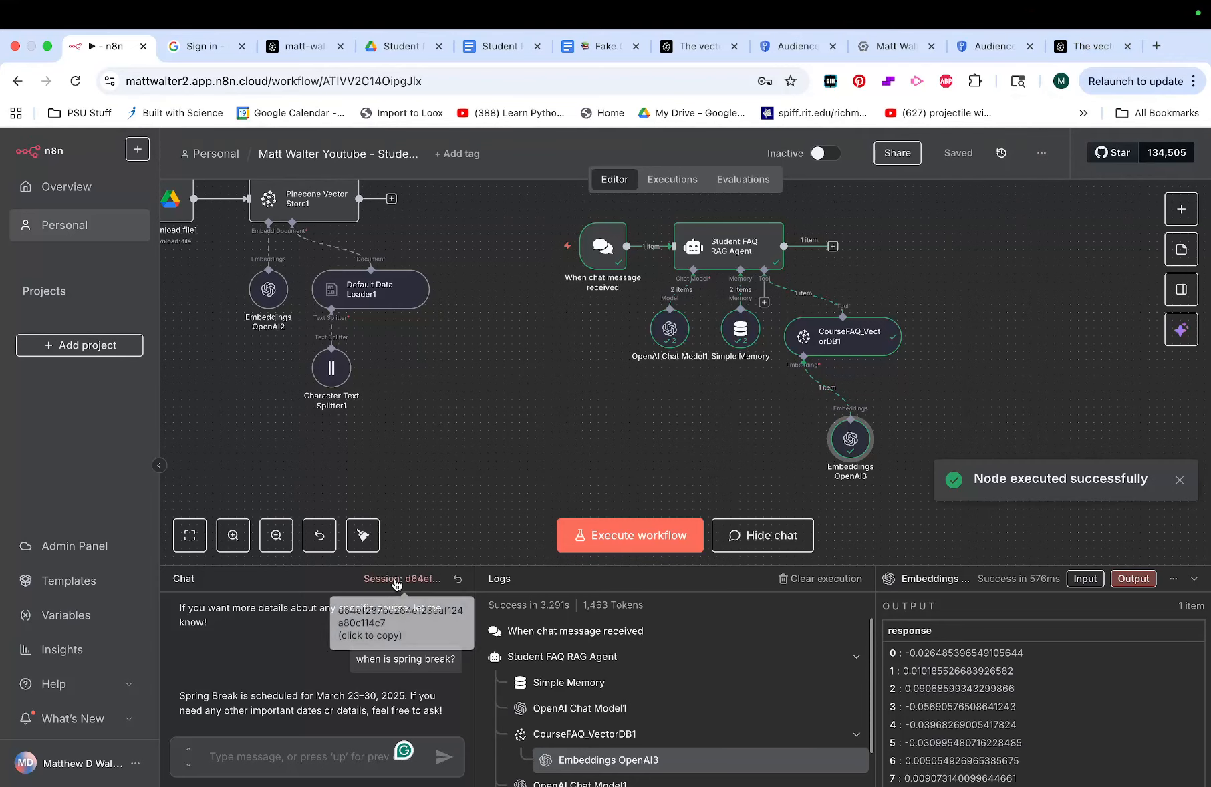
Check the agent's spring break answer against the Important Dates list in the Fake Course Information document.
left_click_drag(300, 697, 407, 696)
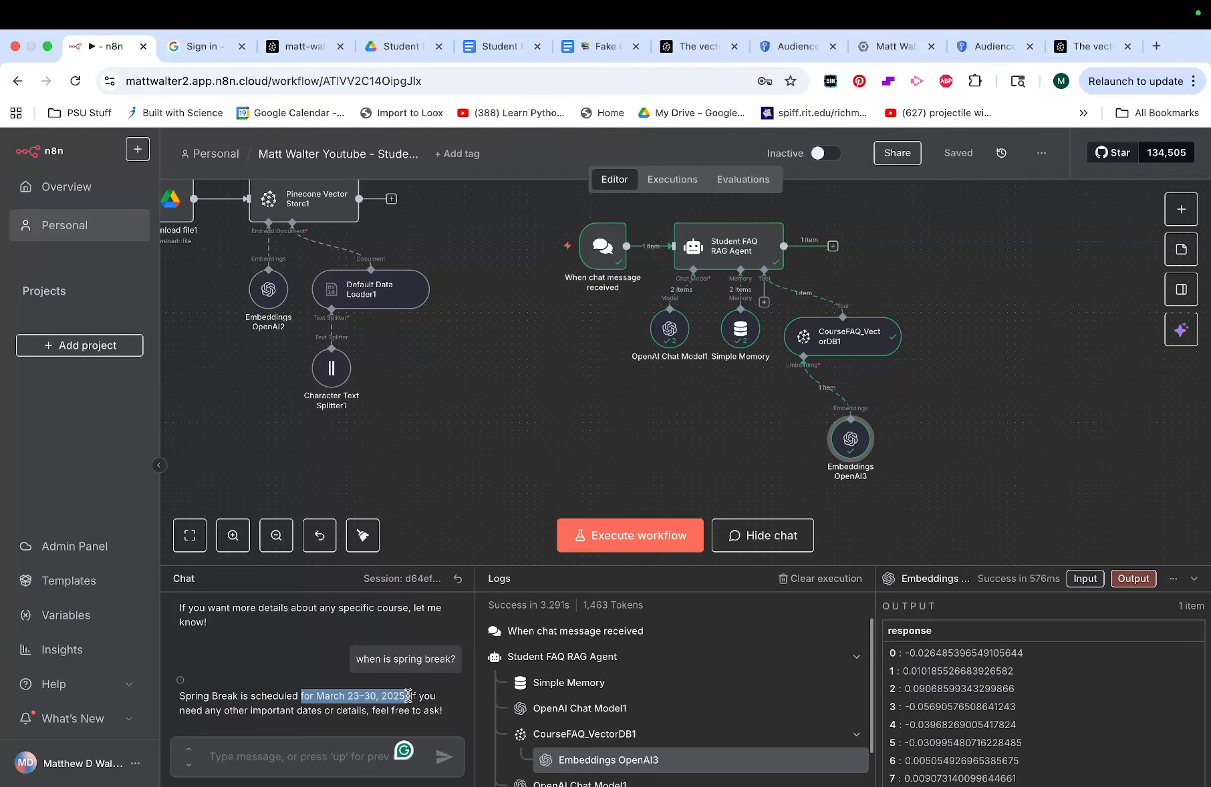
left_click(599, 47)
left_click(346, 461)
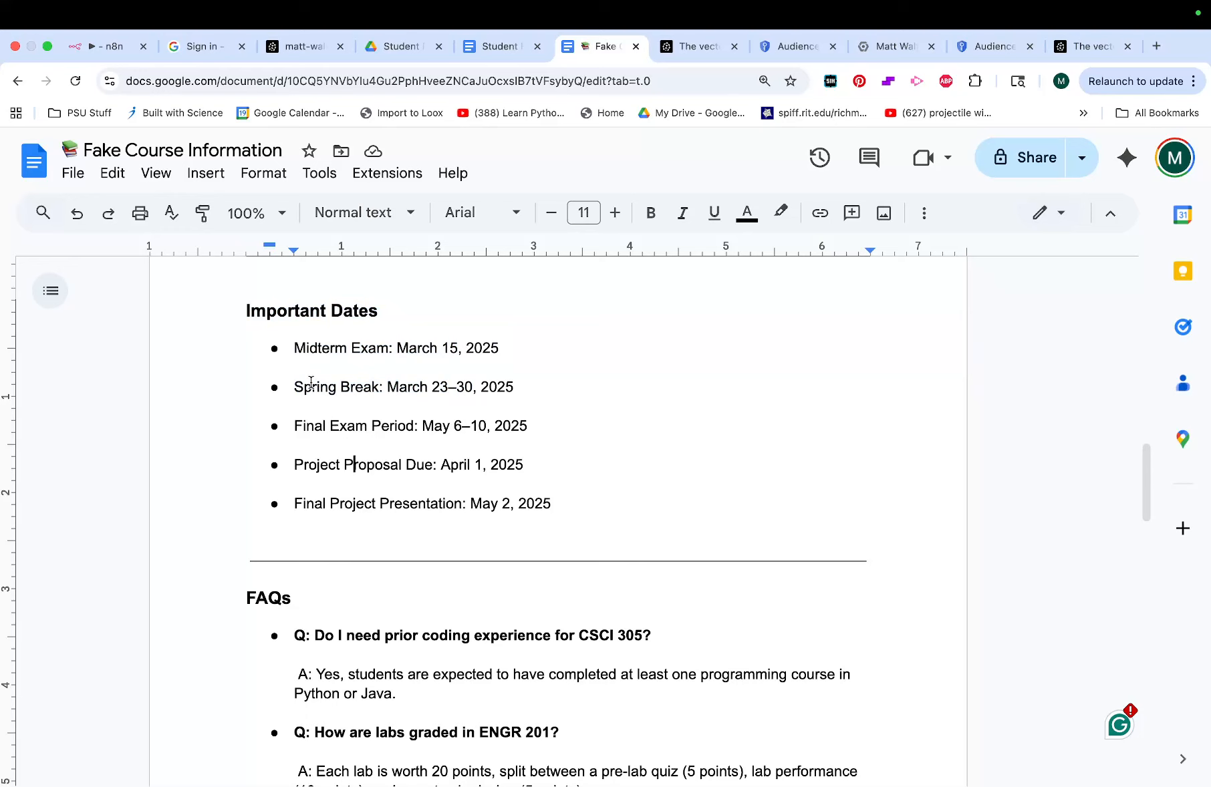
left_click_drag(294, 387, 560, 382)
Copy the question "Do I need prior coding experience for CSCI 305?" from the document's FAQs section.
scroll(457, 395, "down", 6)
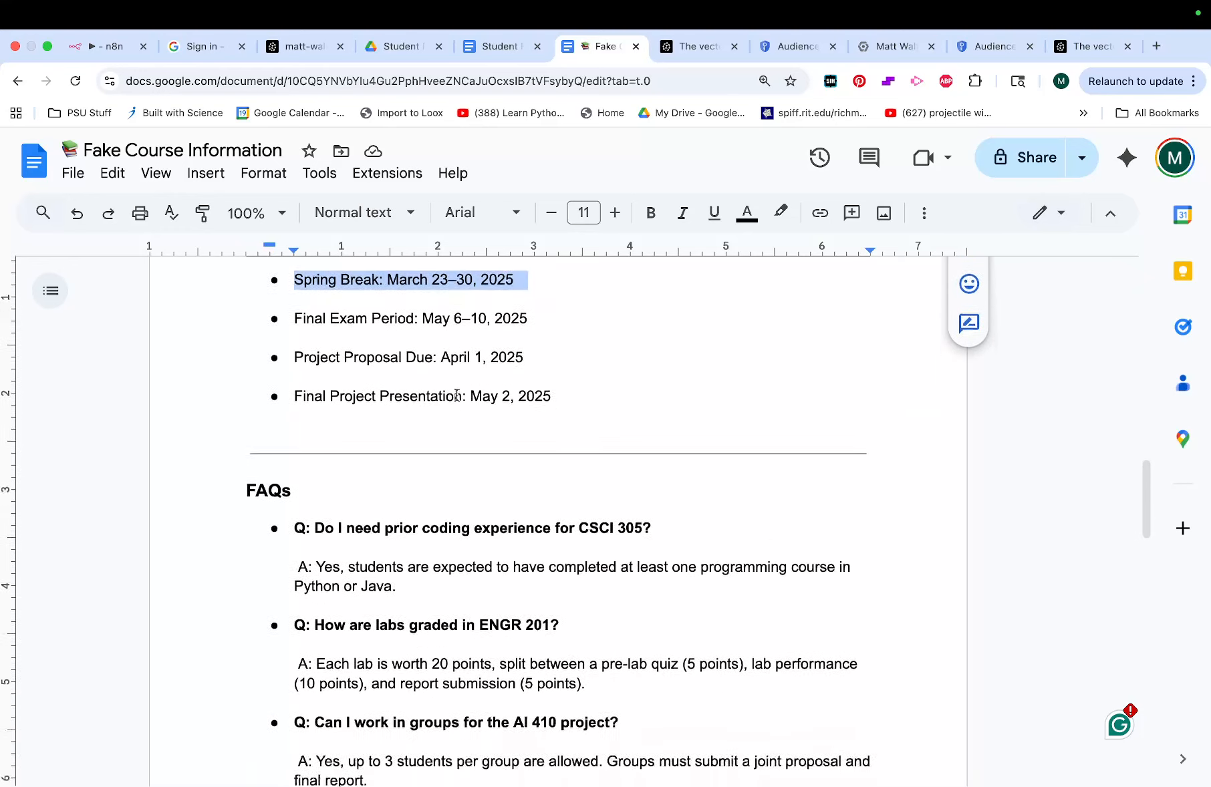
scroll(462, 435, "up", 2)
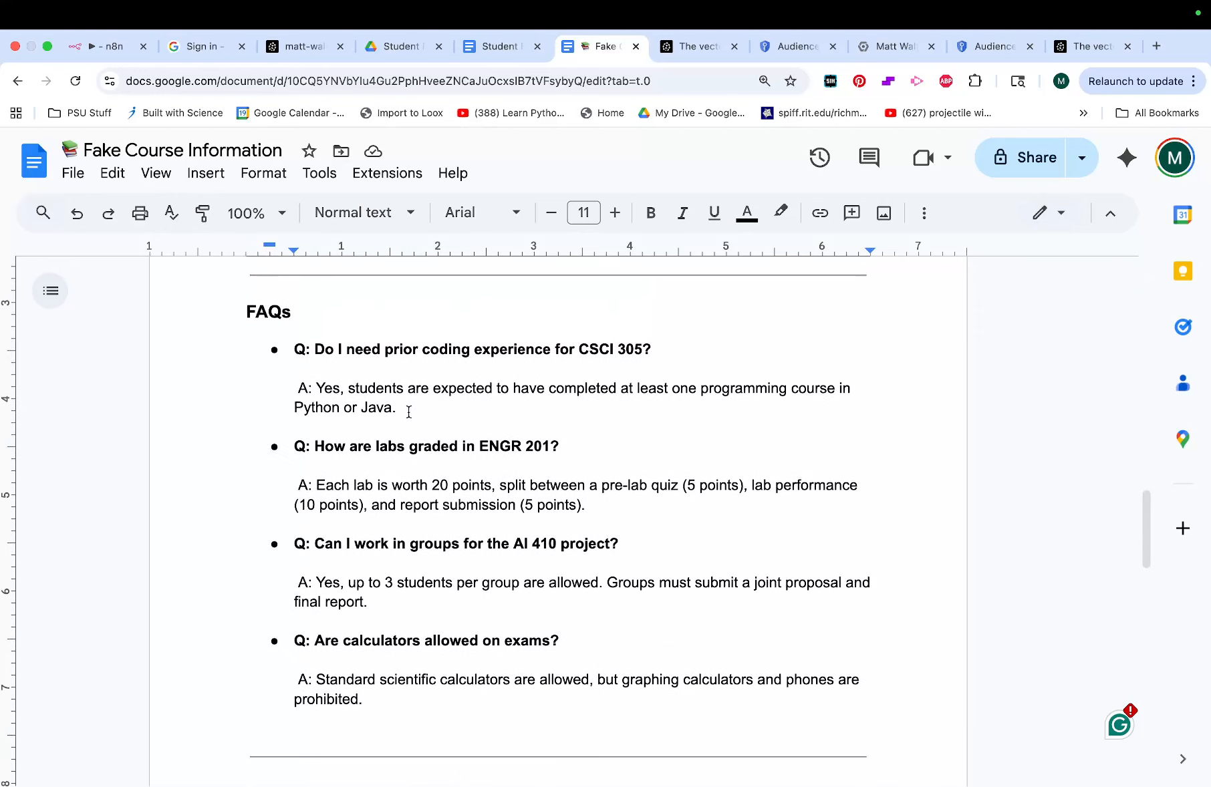
left_click_drag(314, 347, 668, 349)
key("ctrl+c")
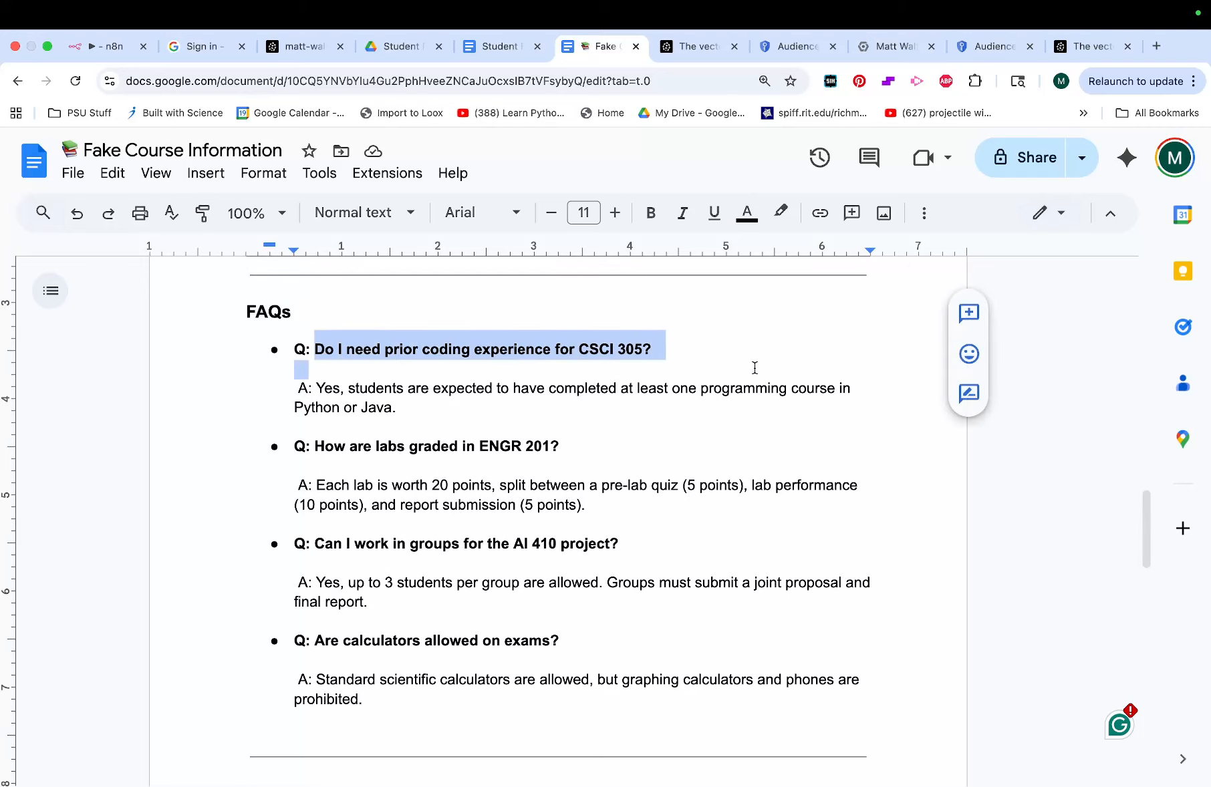
Switch back to n8n and ask the agent in the chat the copied question "Do I need prior coding experience for CSCI 305?".
left_click(117, 53)
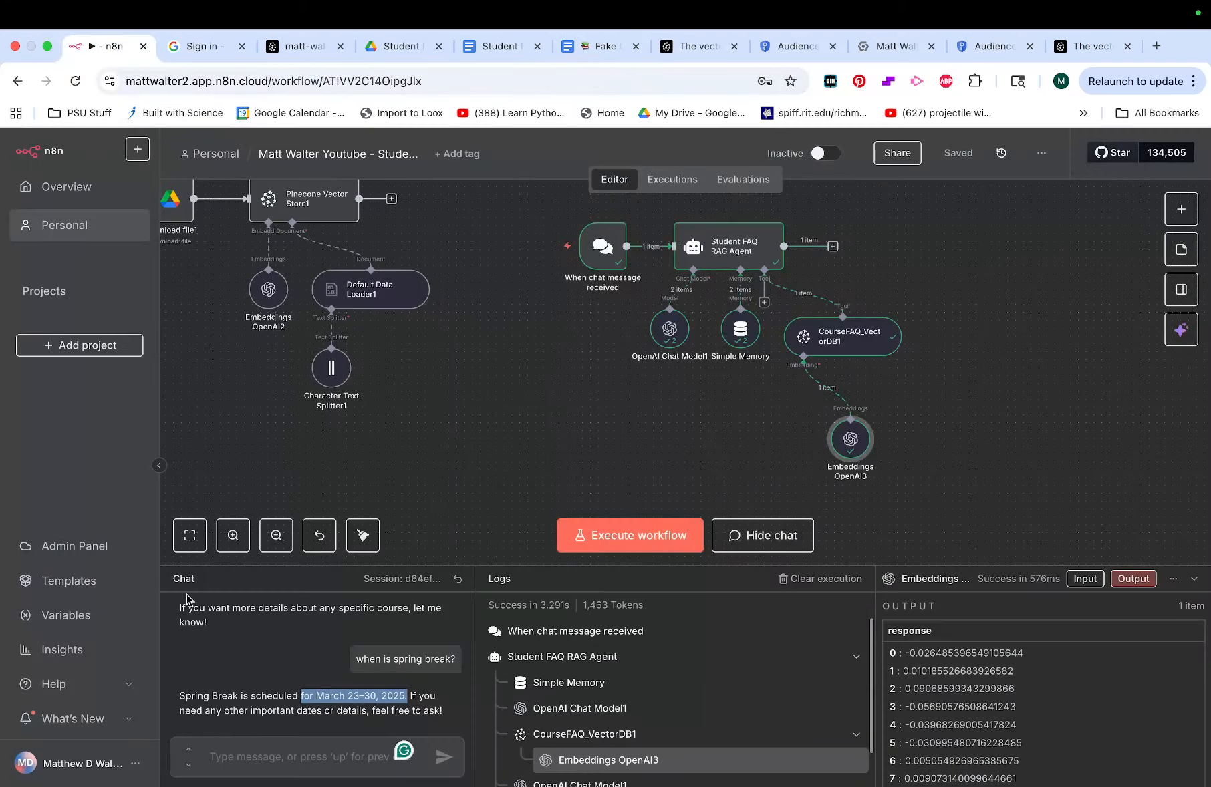
left_click(287, 764)
key("ctrl+v")
key("Return")
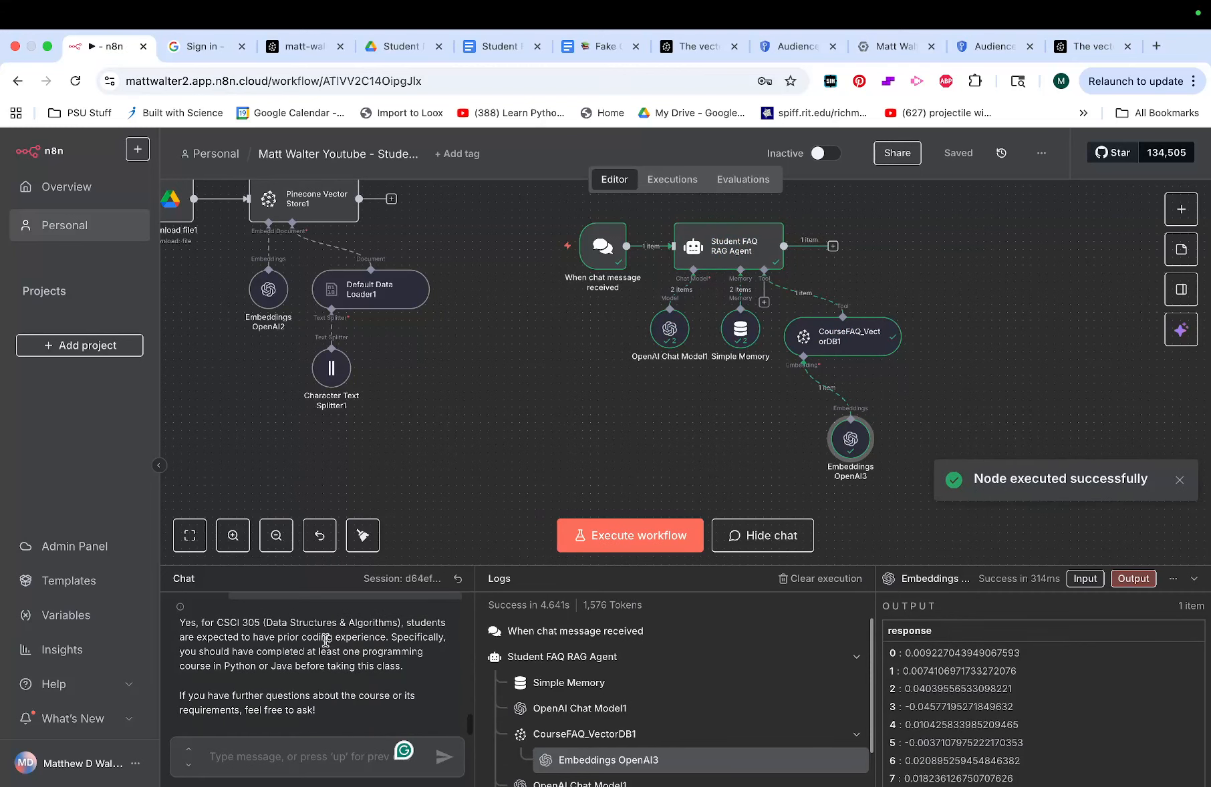
Compare the agent's coding experience answer with the matching FAQ answer in the Fake Course Information document.
left_click(605, 46)
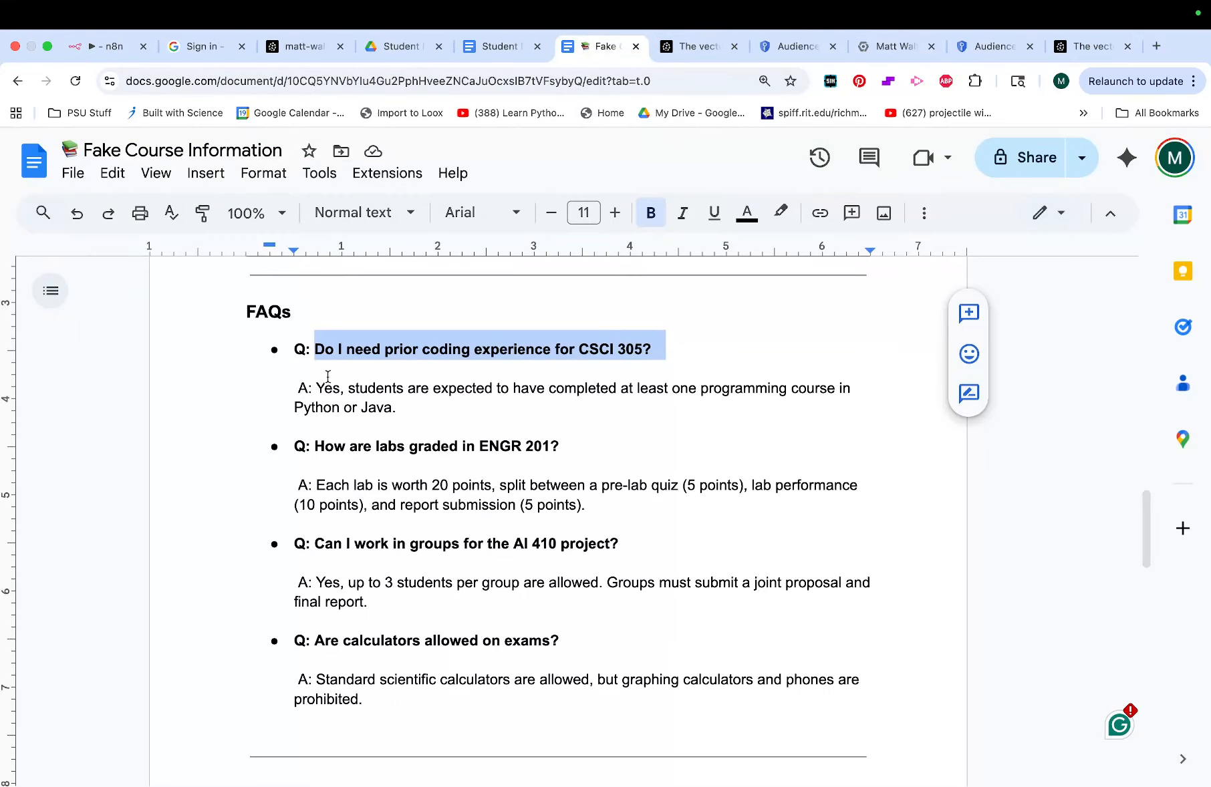
left_click_drag(327, 377, 454, 412)
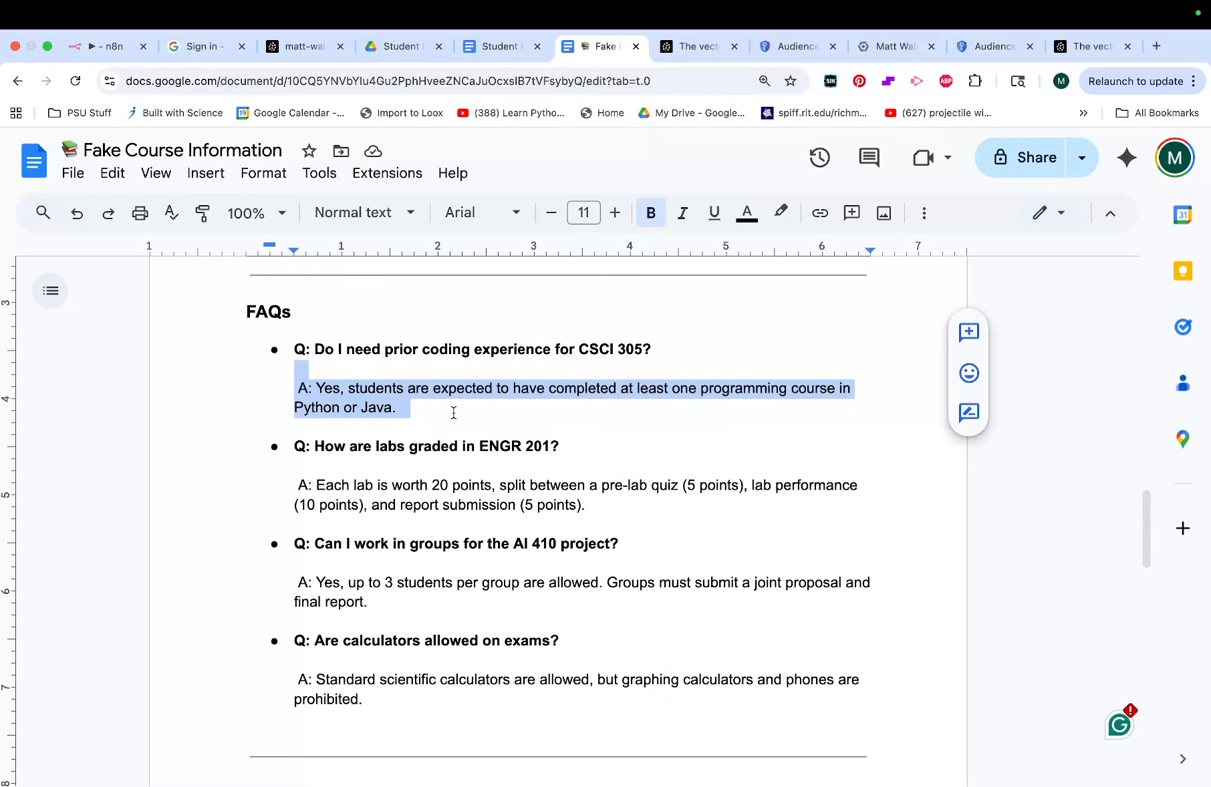
left_click(99, 48)
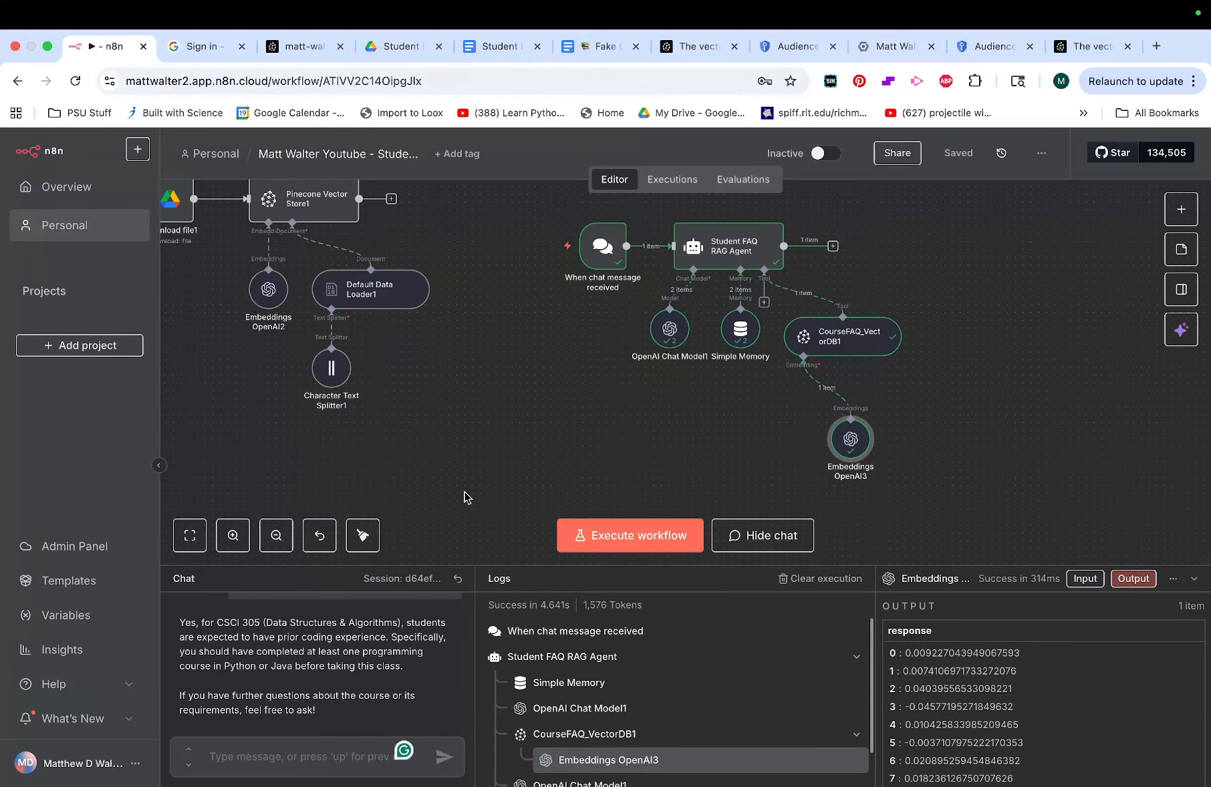
Copy the heading "CSCI 305 – Weekly Schedule" from the Sample Schedules section of the Fake Course Information document.
left_click(582, 54)
scroll(292, 512, "down", 15)
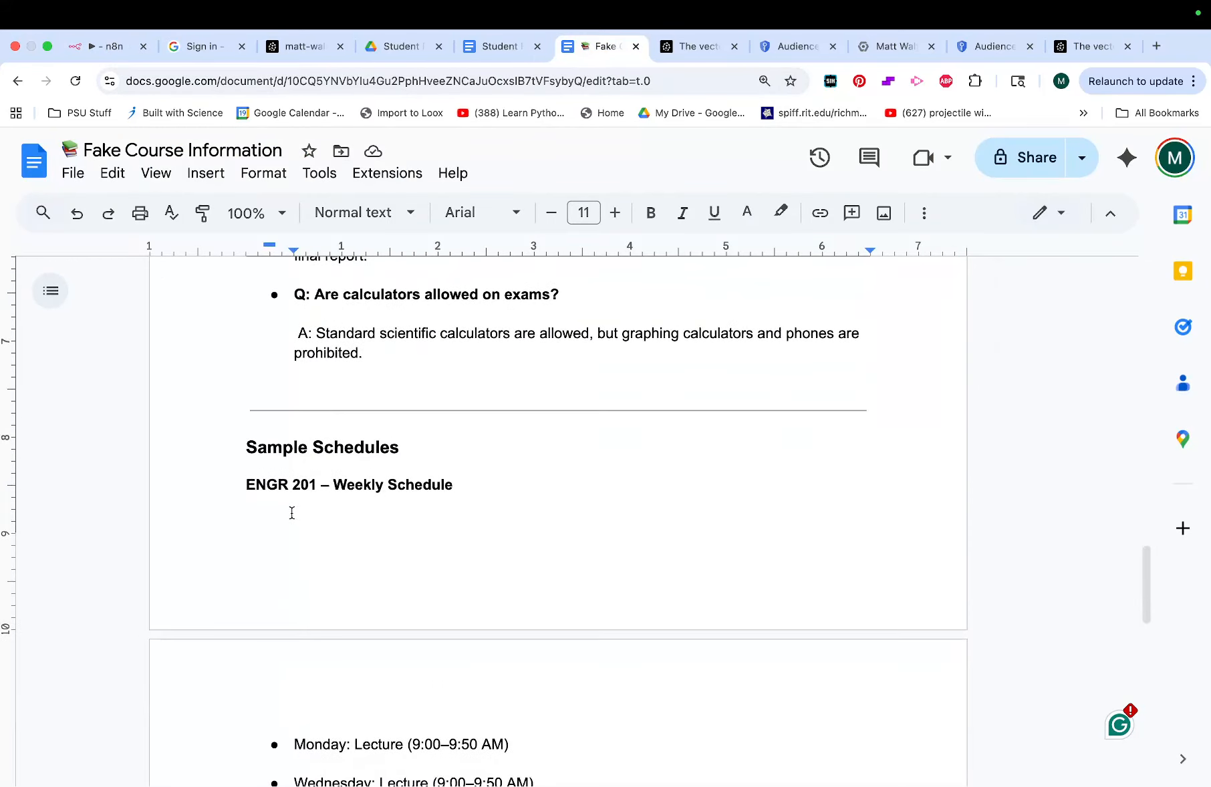
scroll(292, 512, "up", 2)
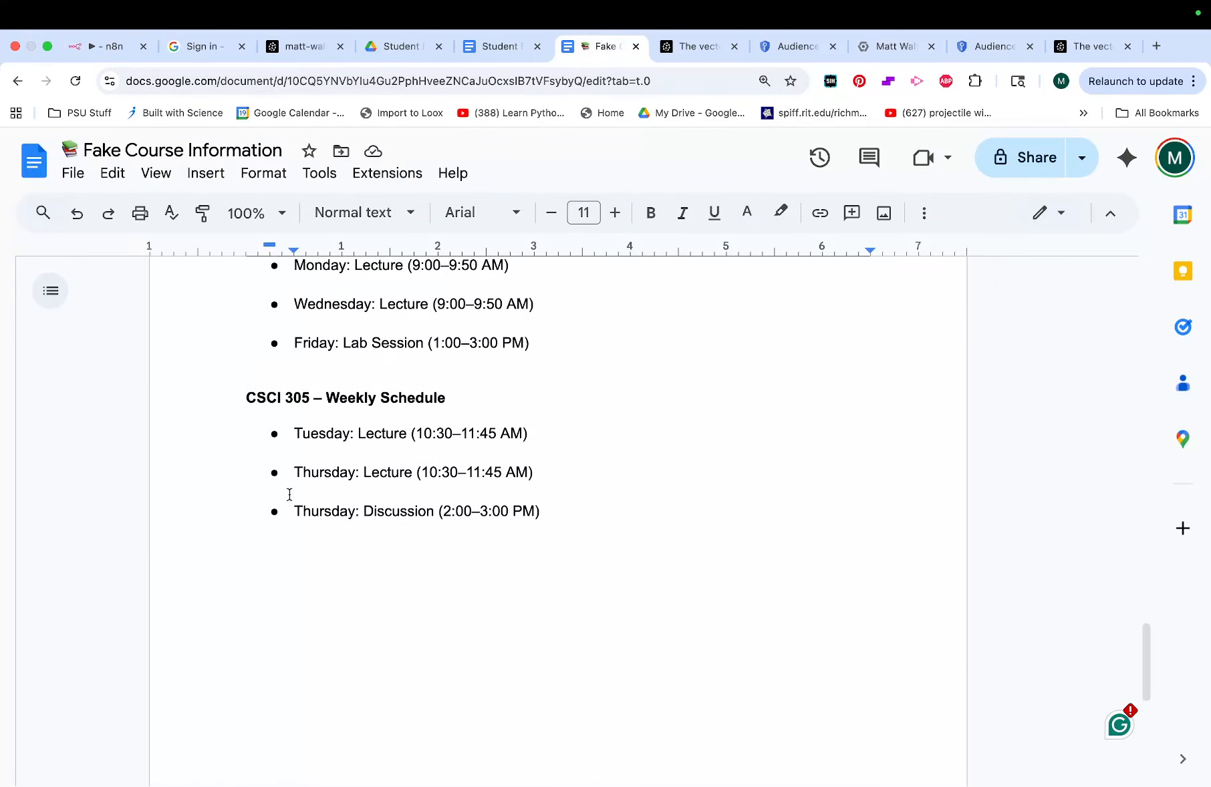
left_click_drag(242, 399, 467, 394)
key("super+c")
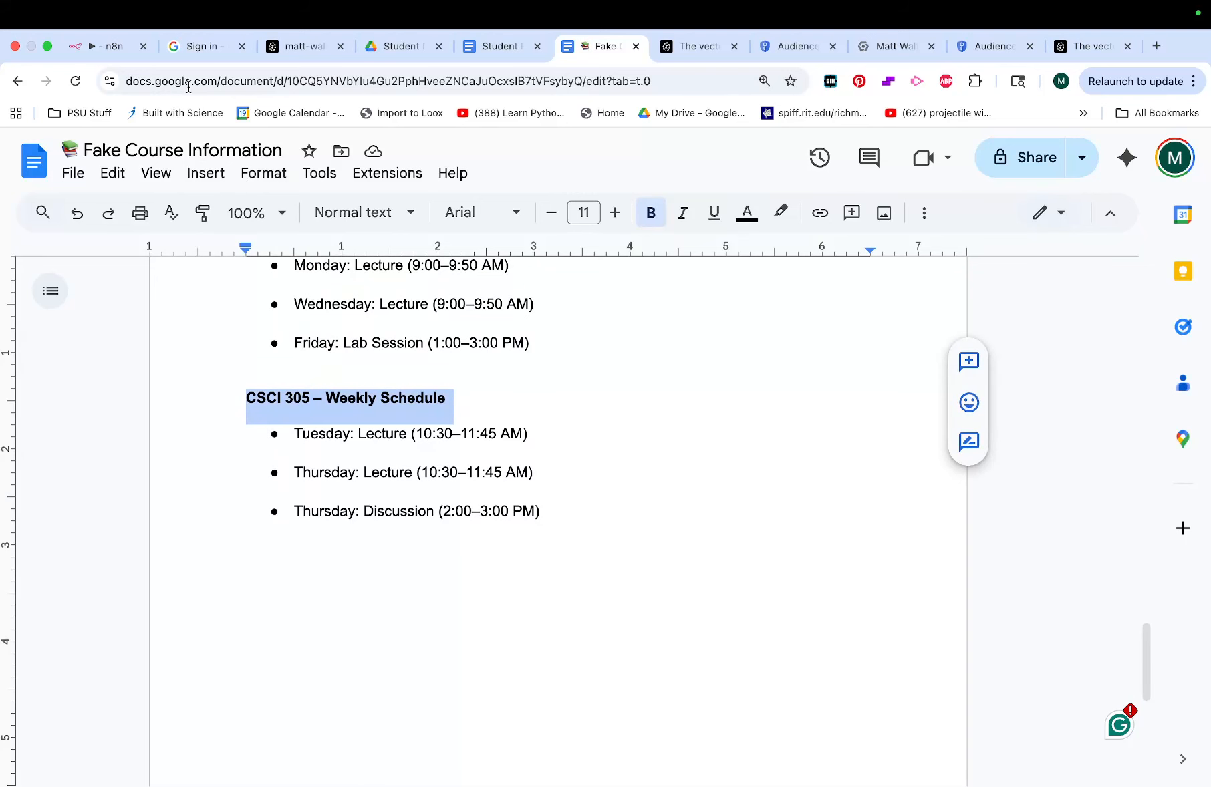
Return to n8n and ask the agent "what time does CSCI 305 take place?", reusing only the course code from the copied heading.
left_click(118, 59)
left_click(284, 753)
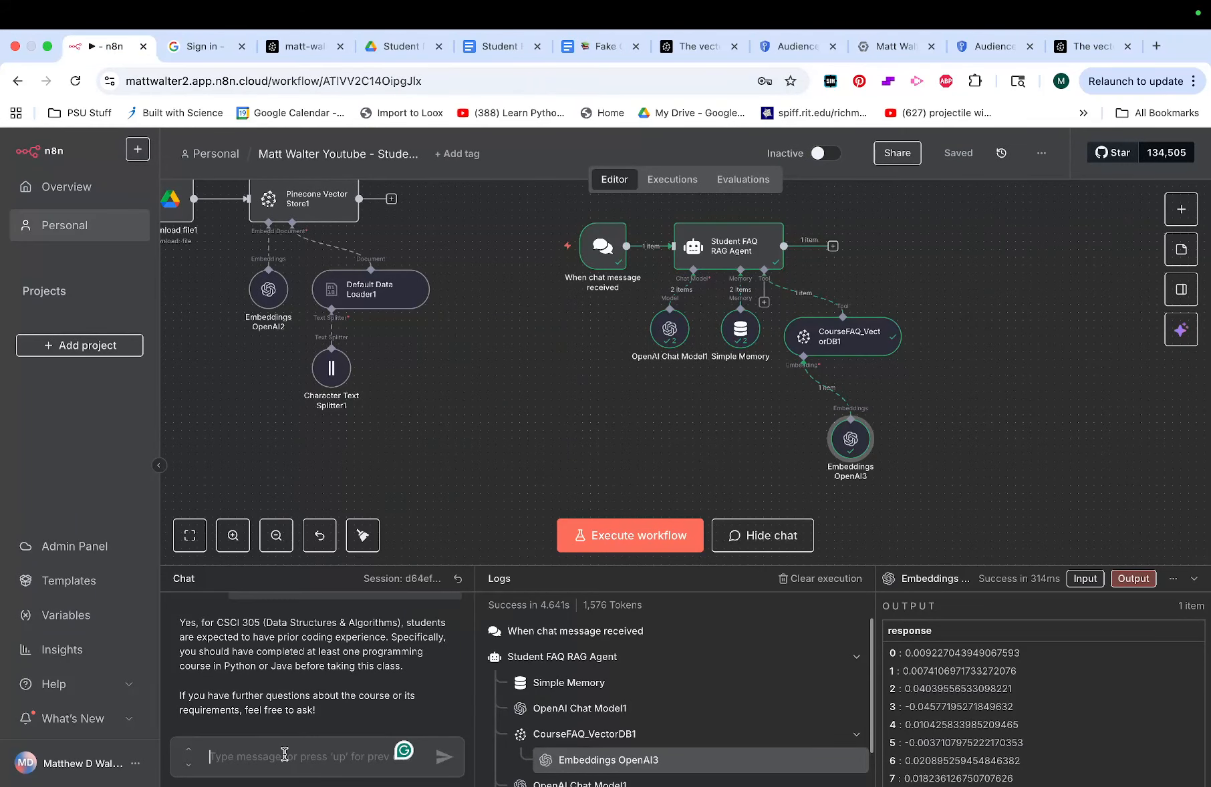
type("what time do")
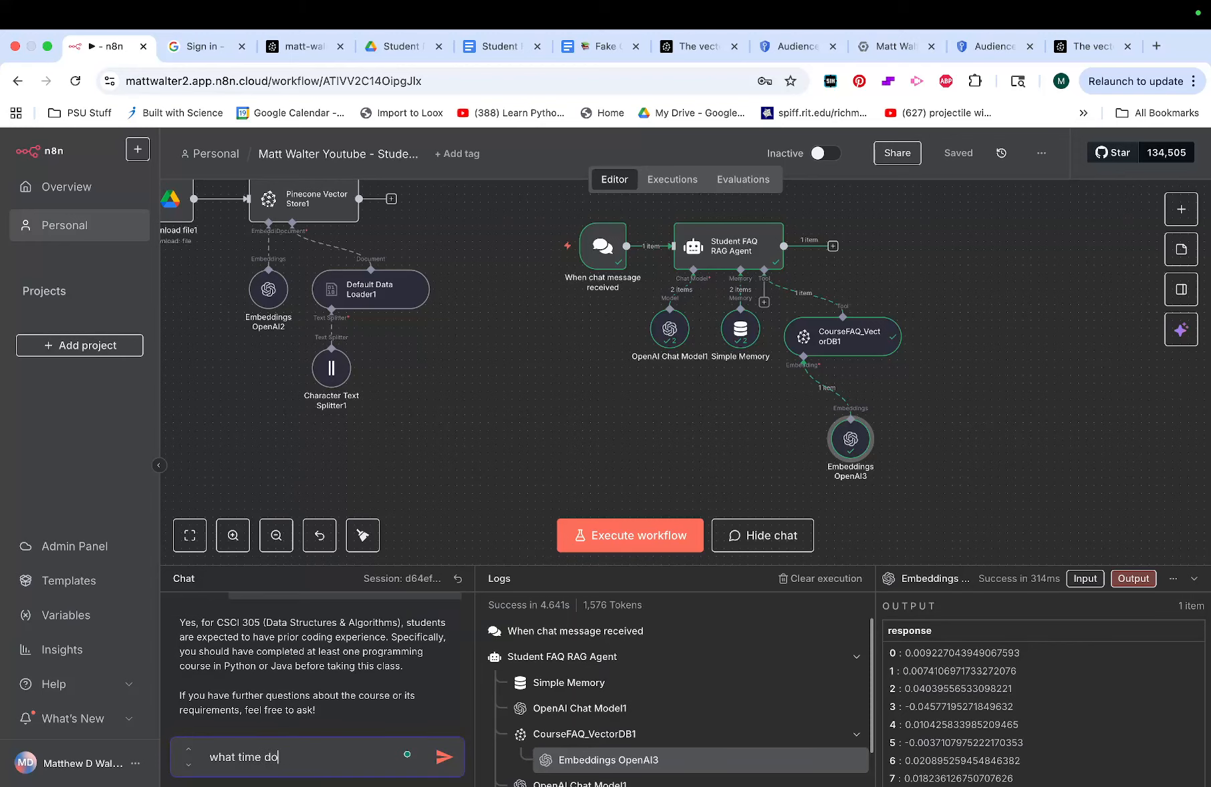
type("es")
key("super+v")
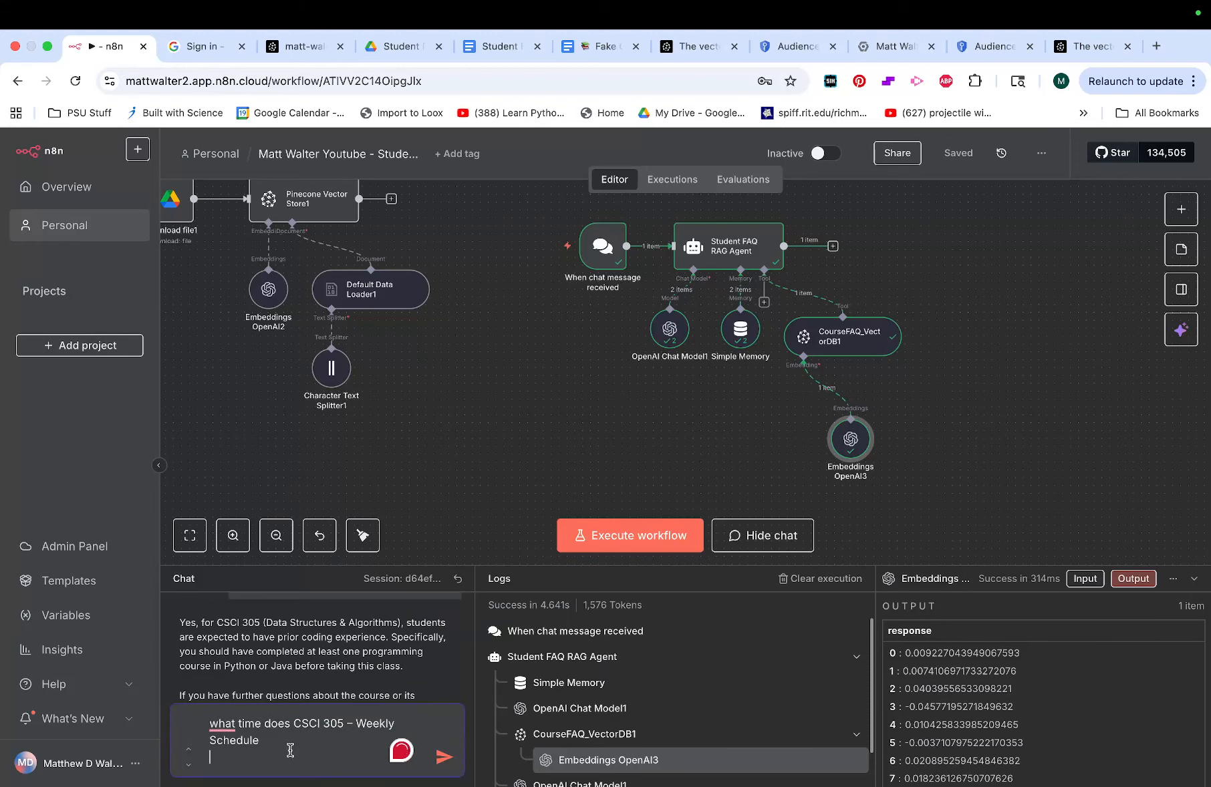
key("shift+alt+Left")
key("shift+alt+Left")
key("shift+alt+Left")
key("BackSpace")
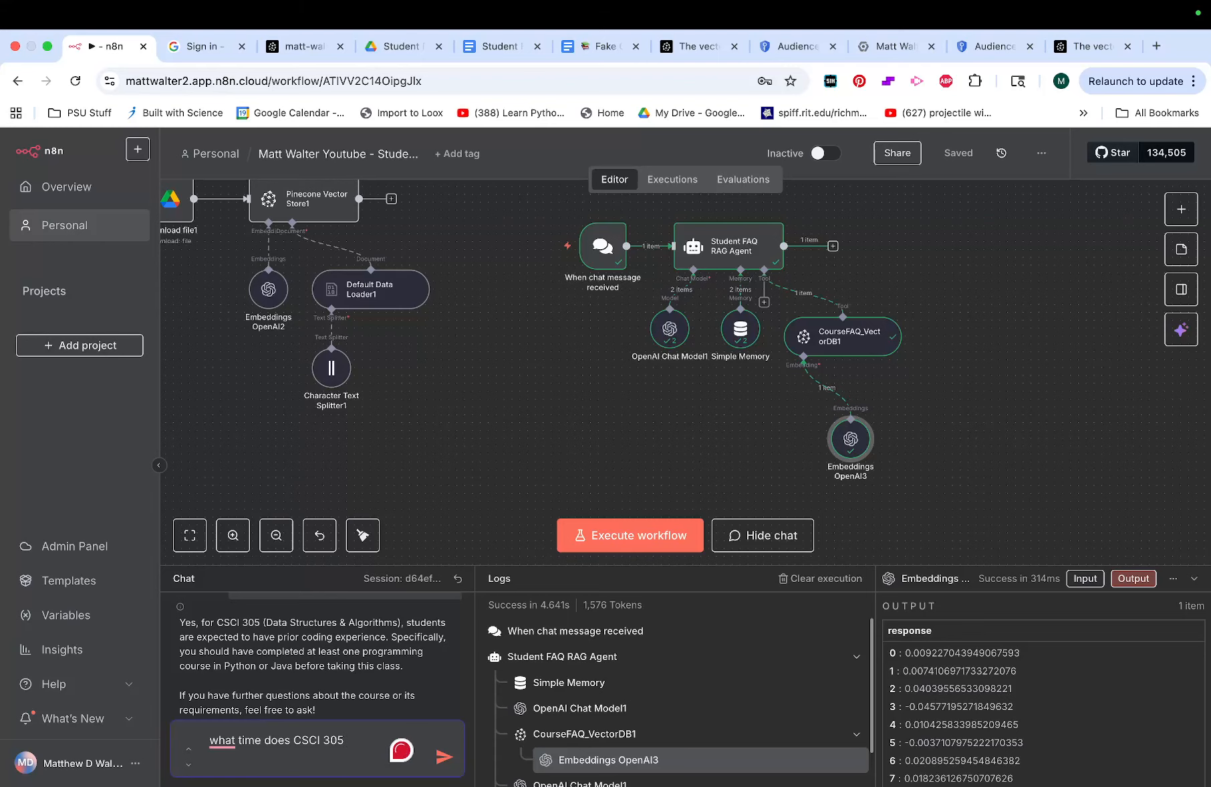
type("take place?")
key("Return")
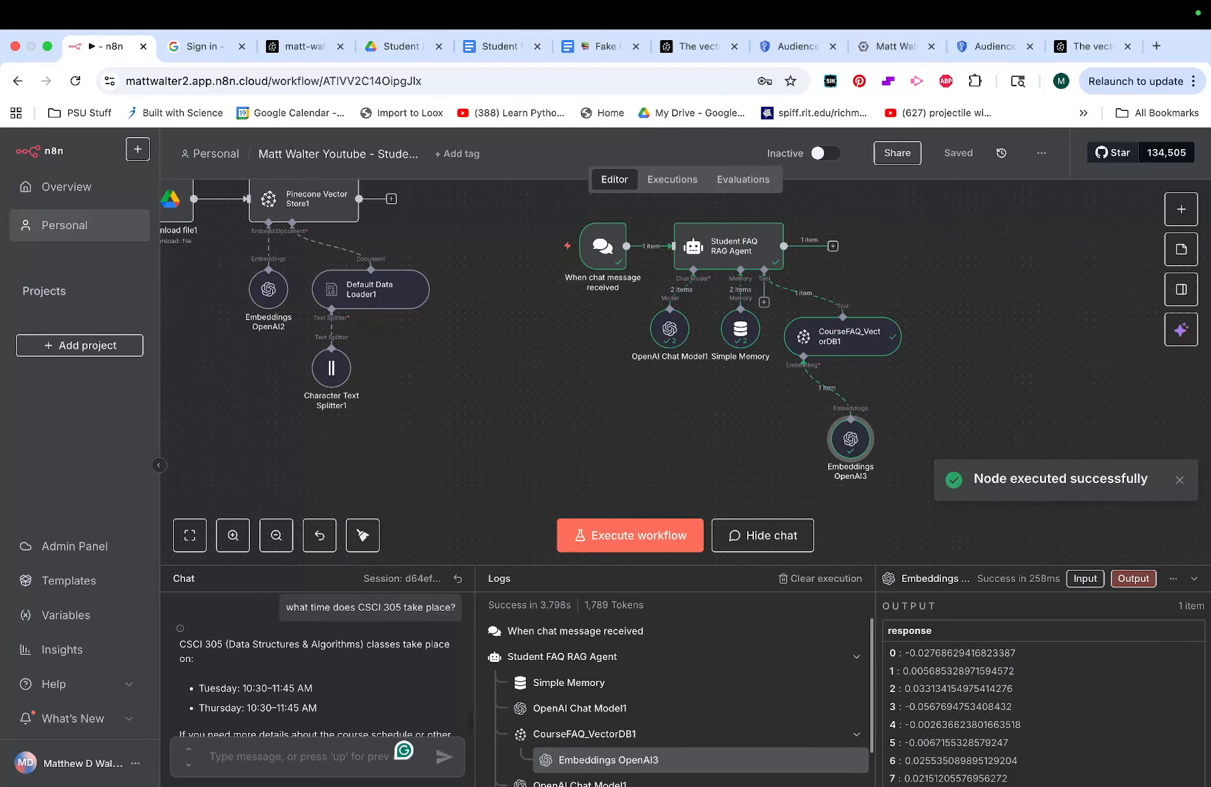
Check the agent's class time answer against the CSCI 305 lecture entries in the Fake Course Information document.
scroll(266, 692, "down", 1)
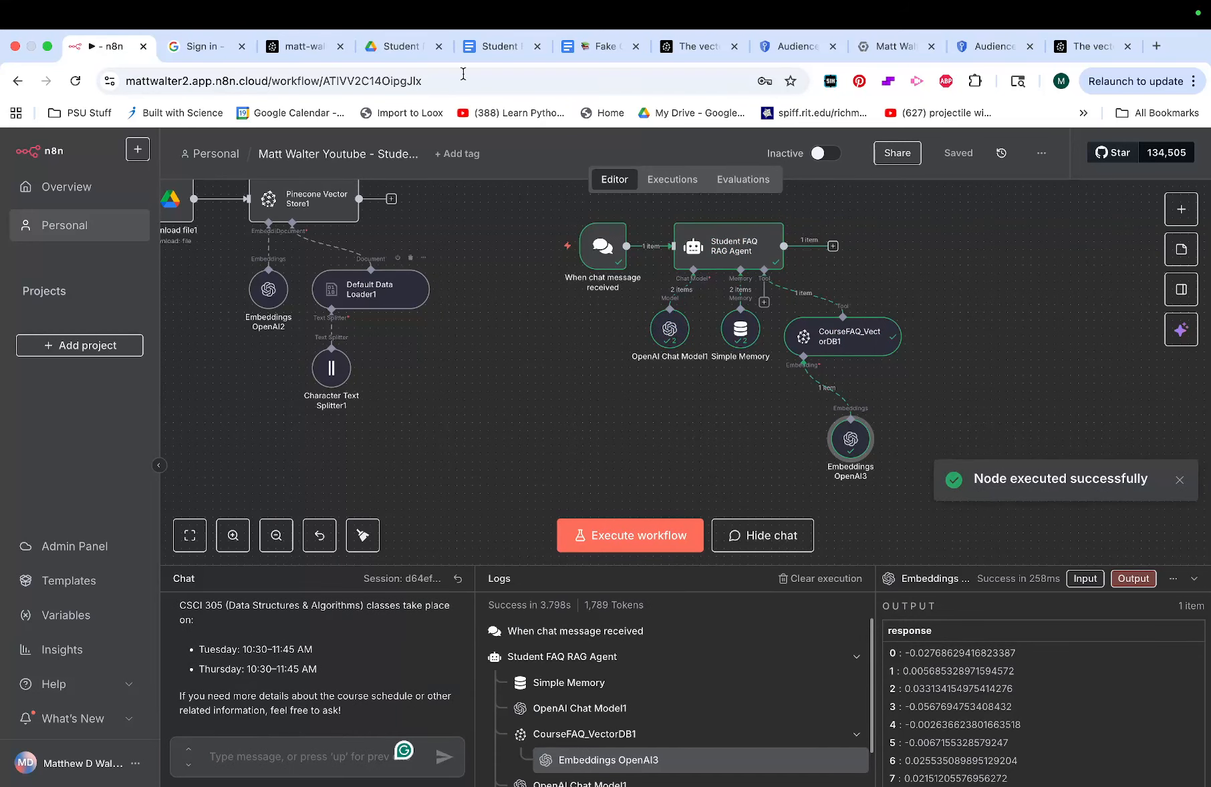
left_click(593, 52)
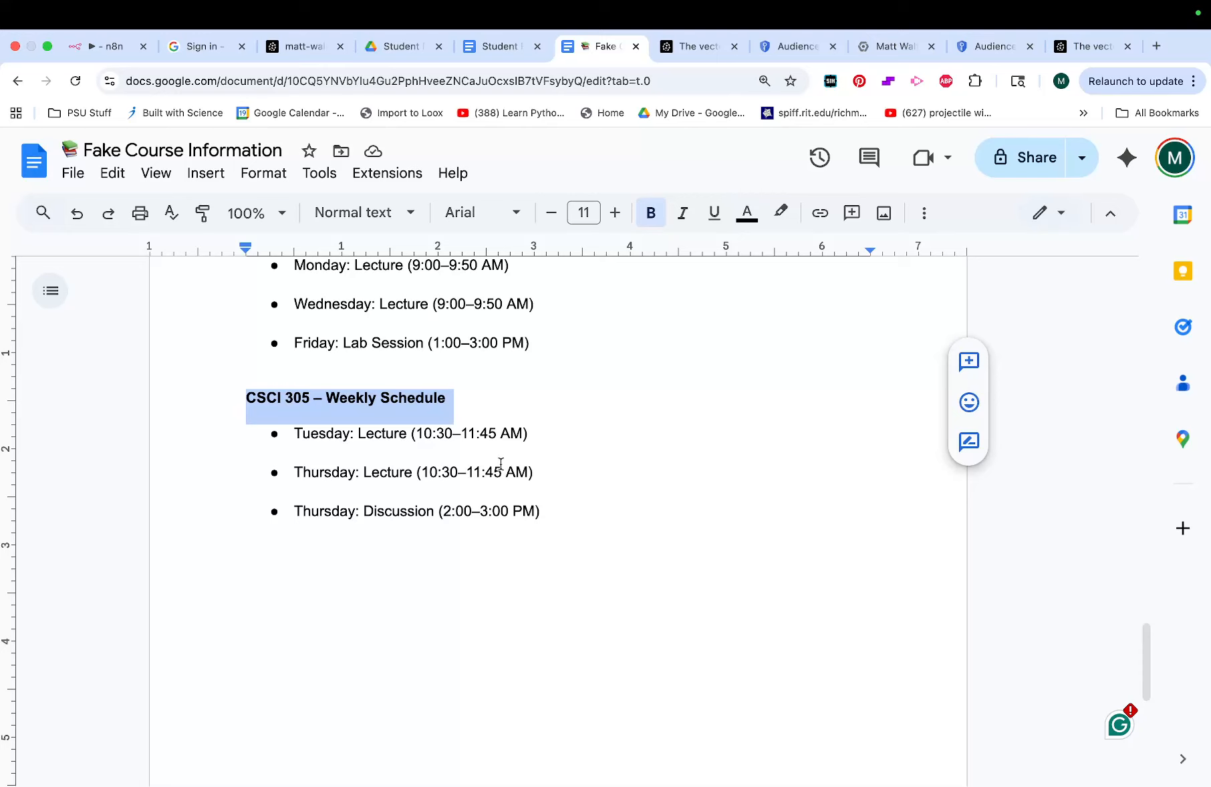
left_click_drag(295, 433, 589, 470)
left_click(113, 46)
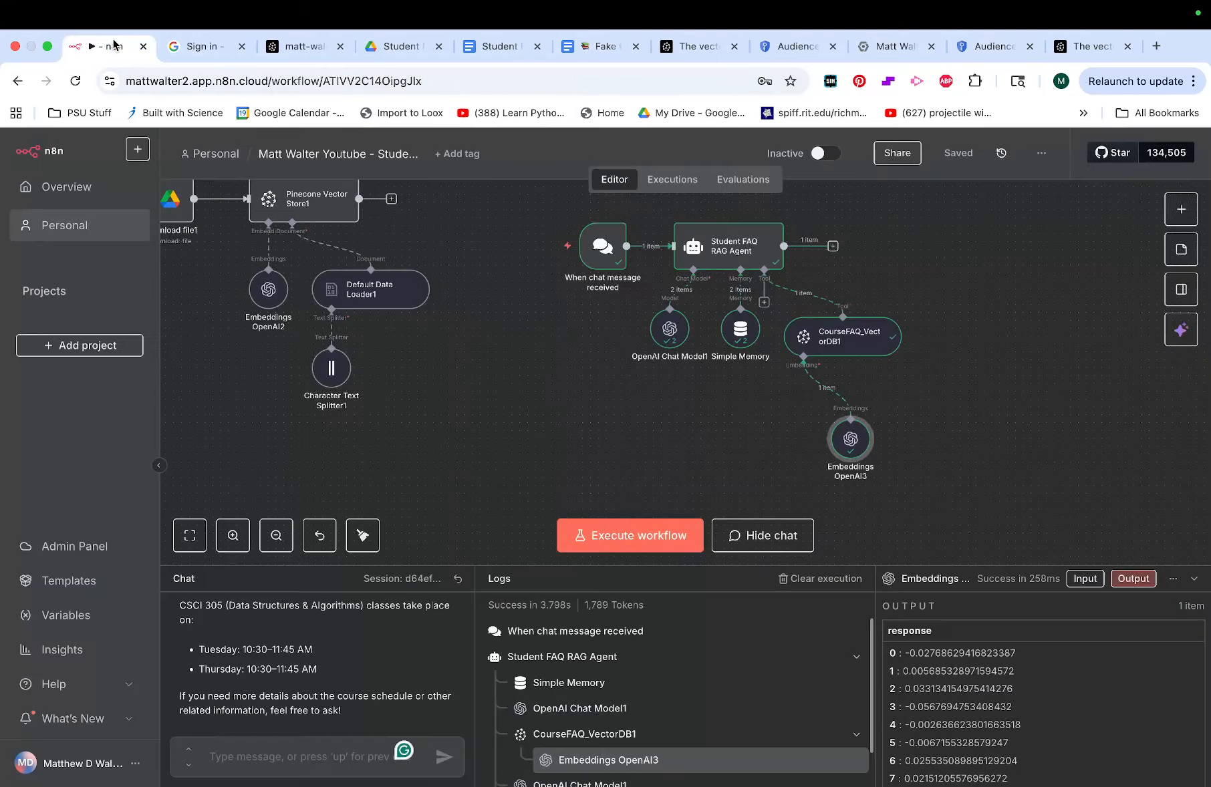